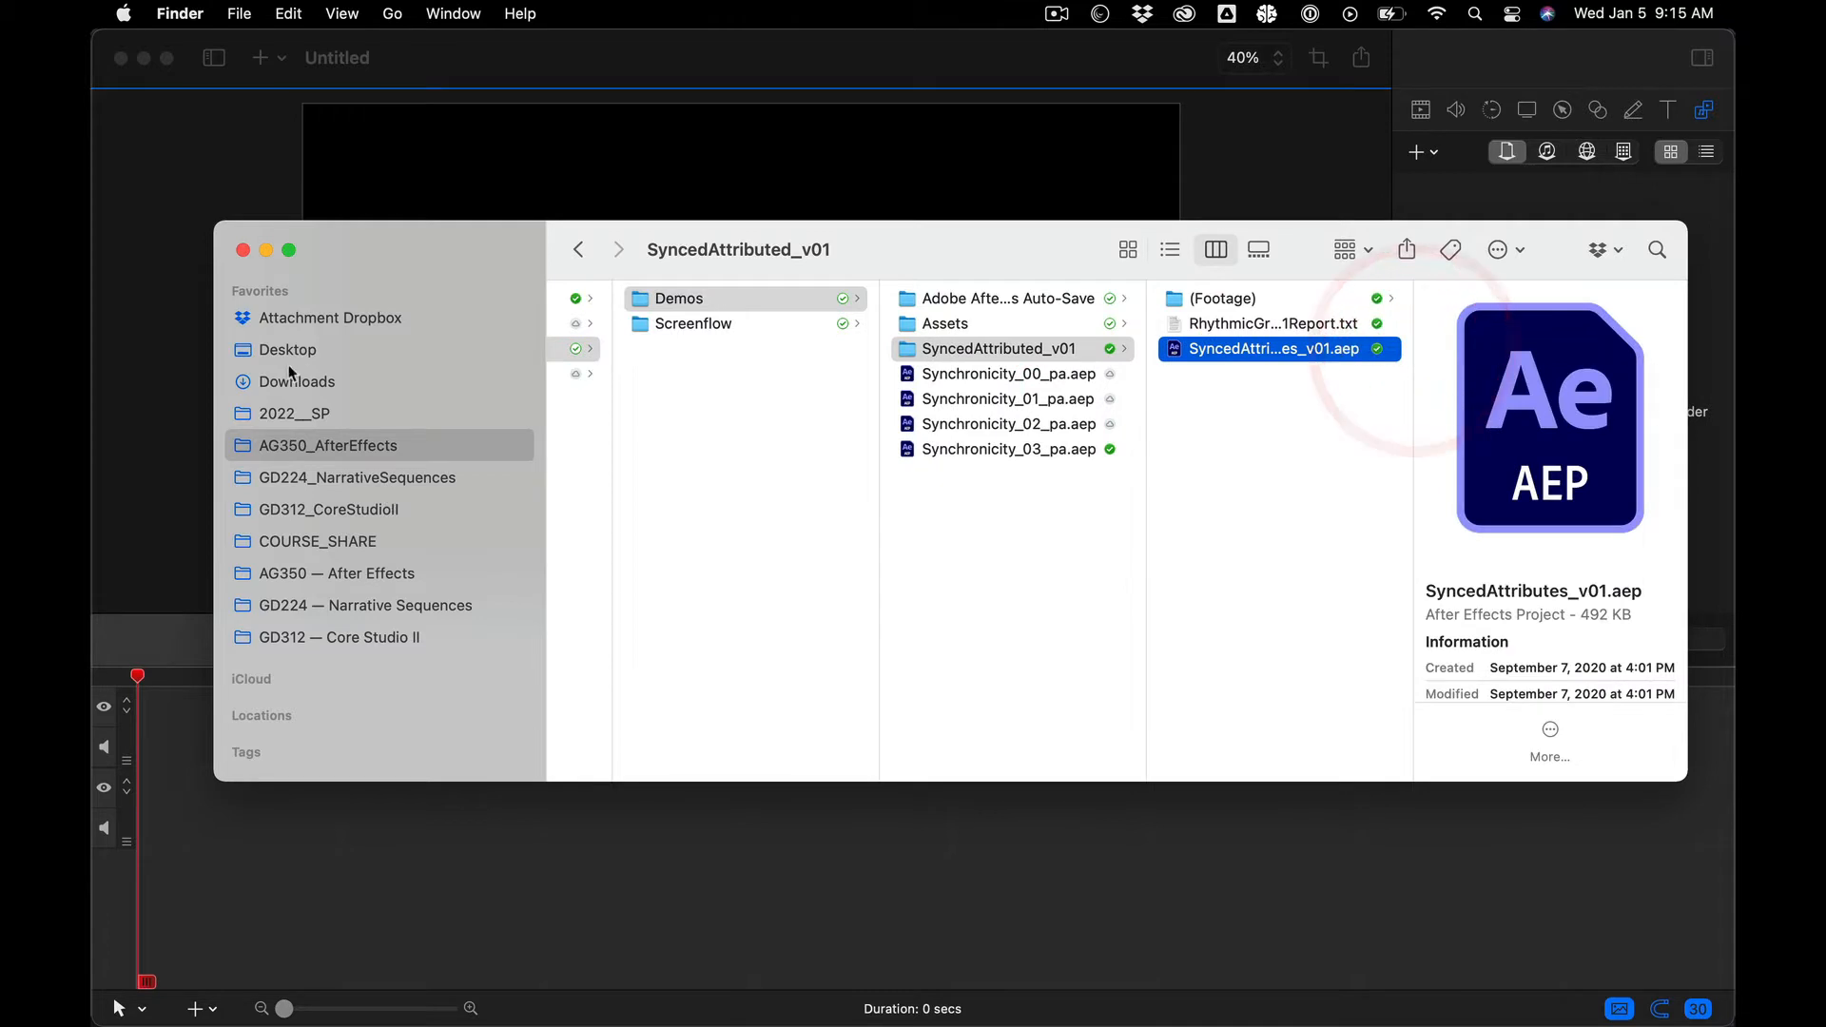
Step: Look through the COURSE_SHARE and AG350 course folders, and check the folder path of AG350 — After Effects
click(360, 548)
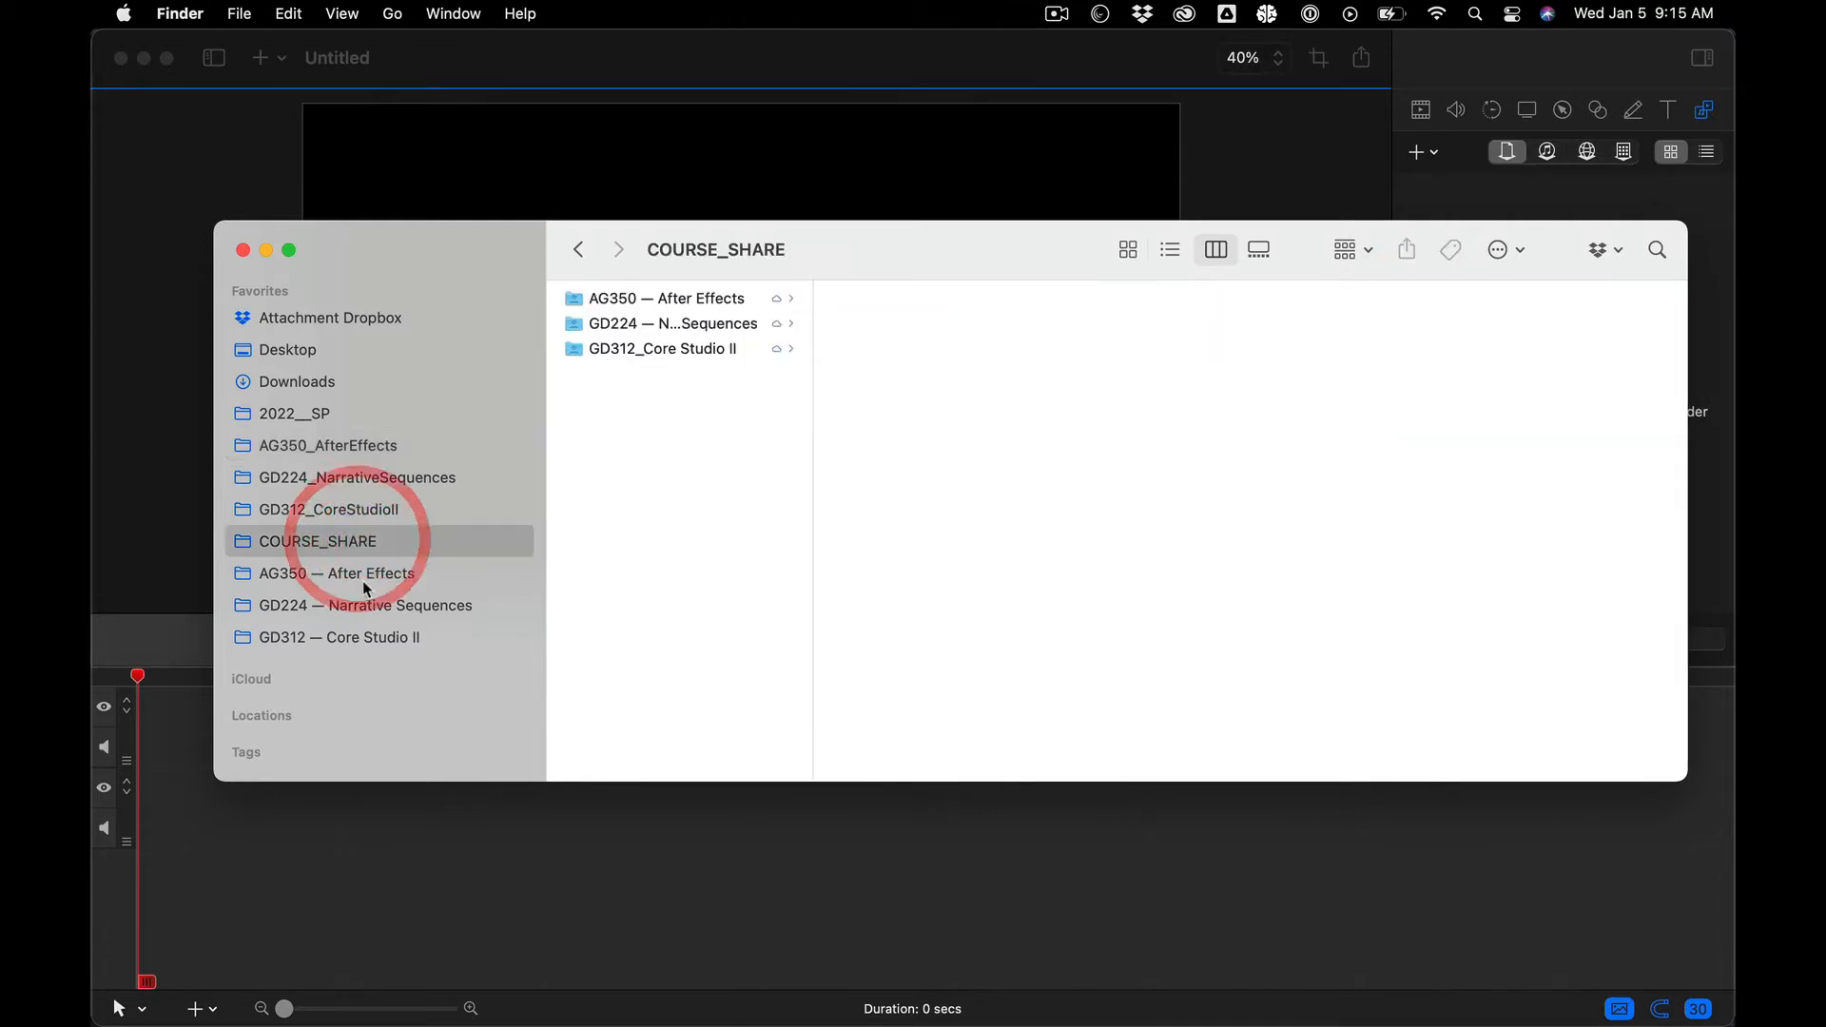
click(366, 572)
click(376, 451)
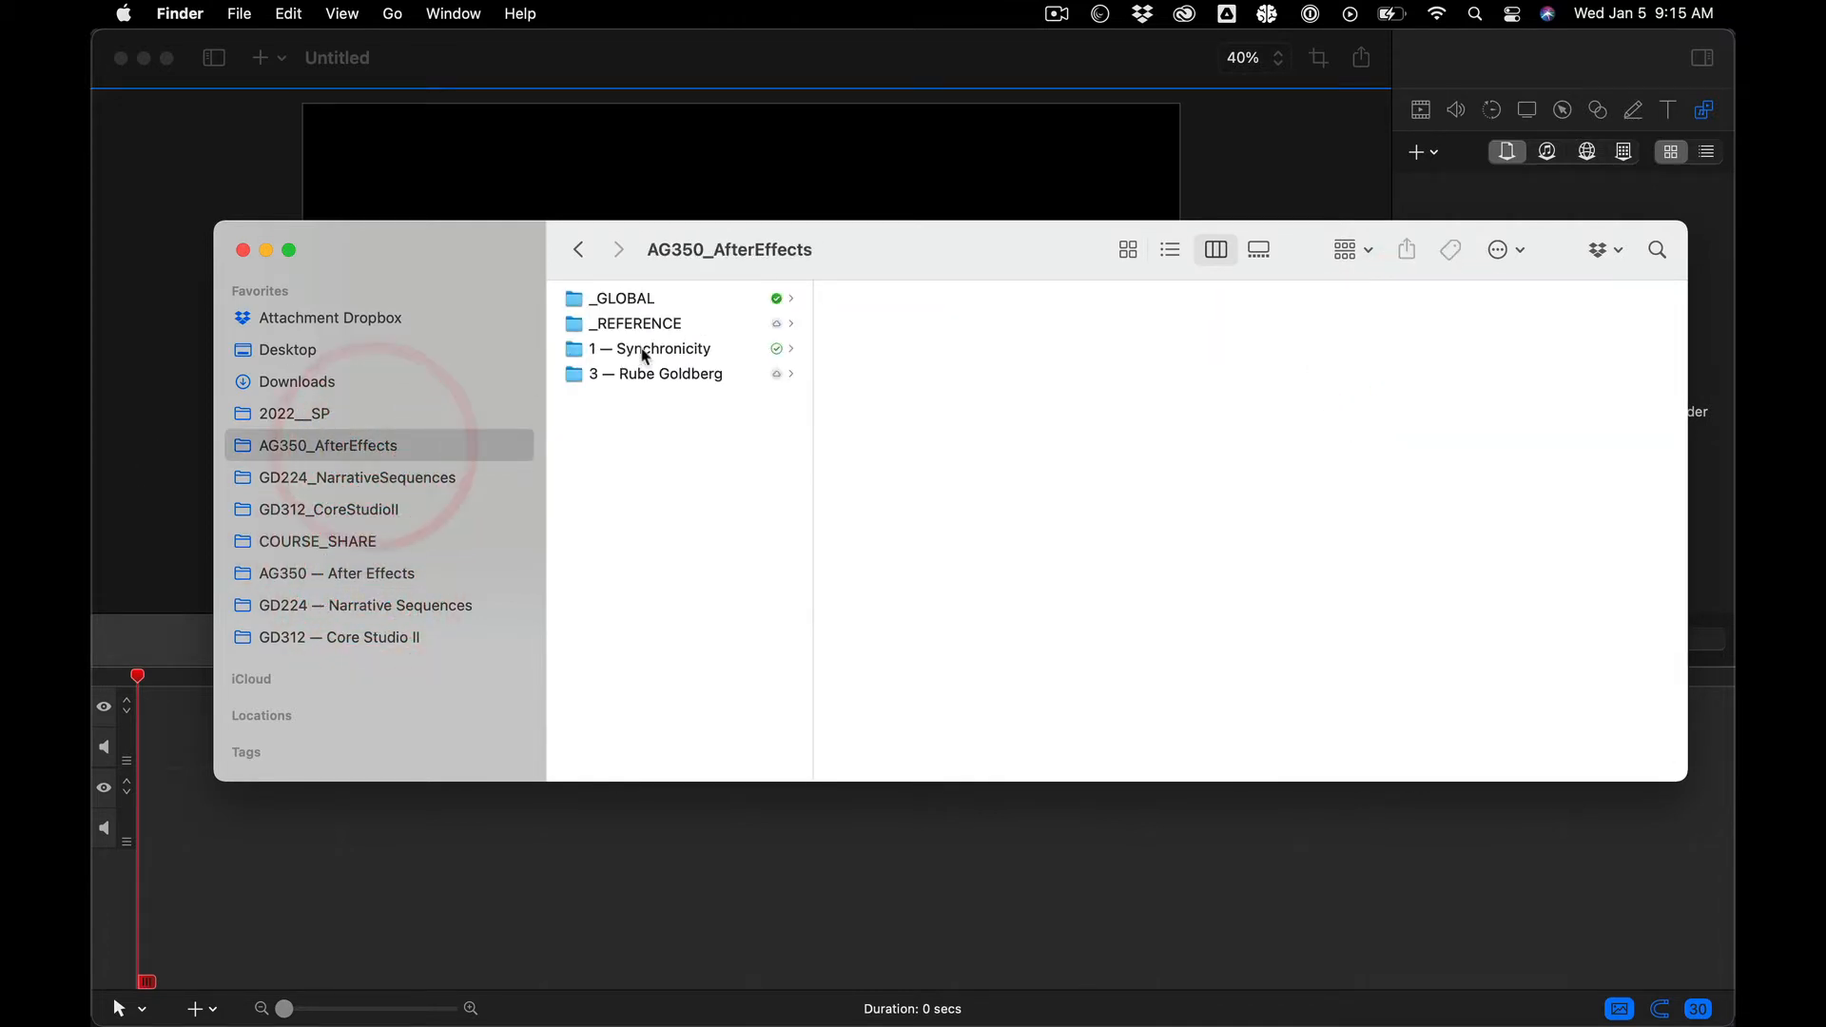
click(371, 575)
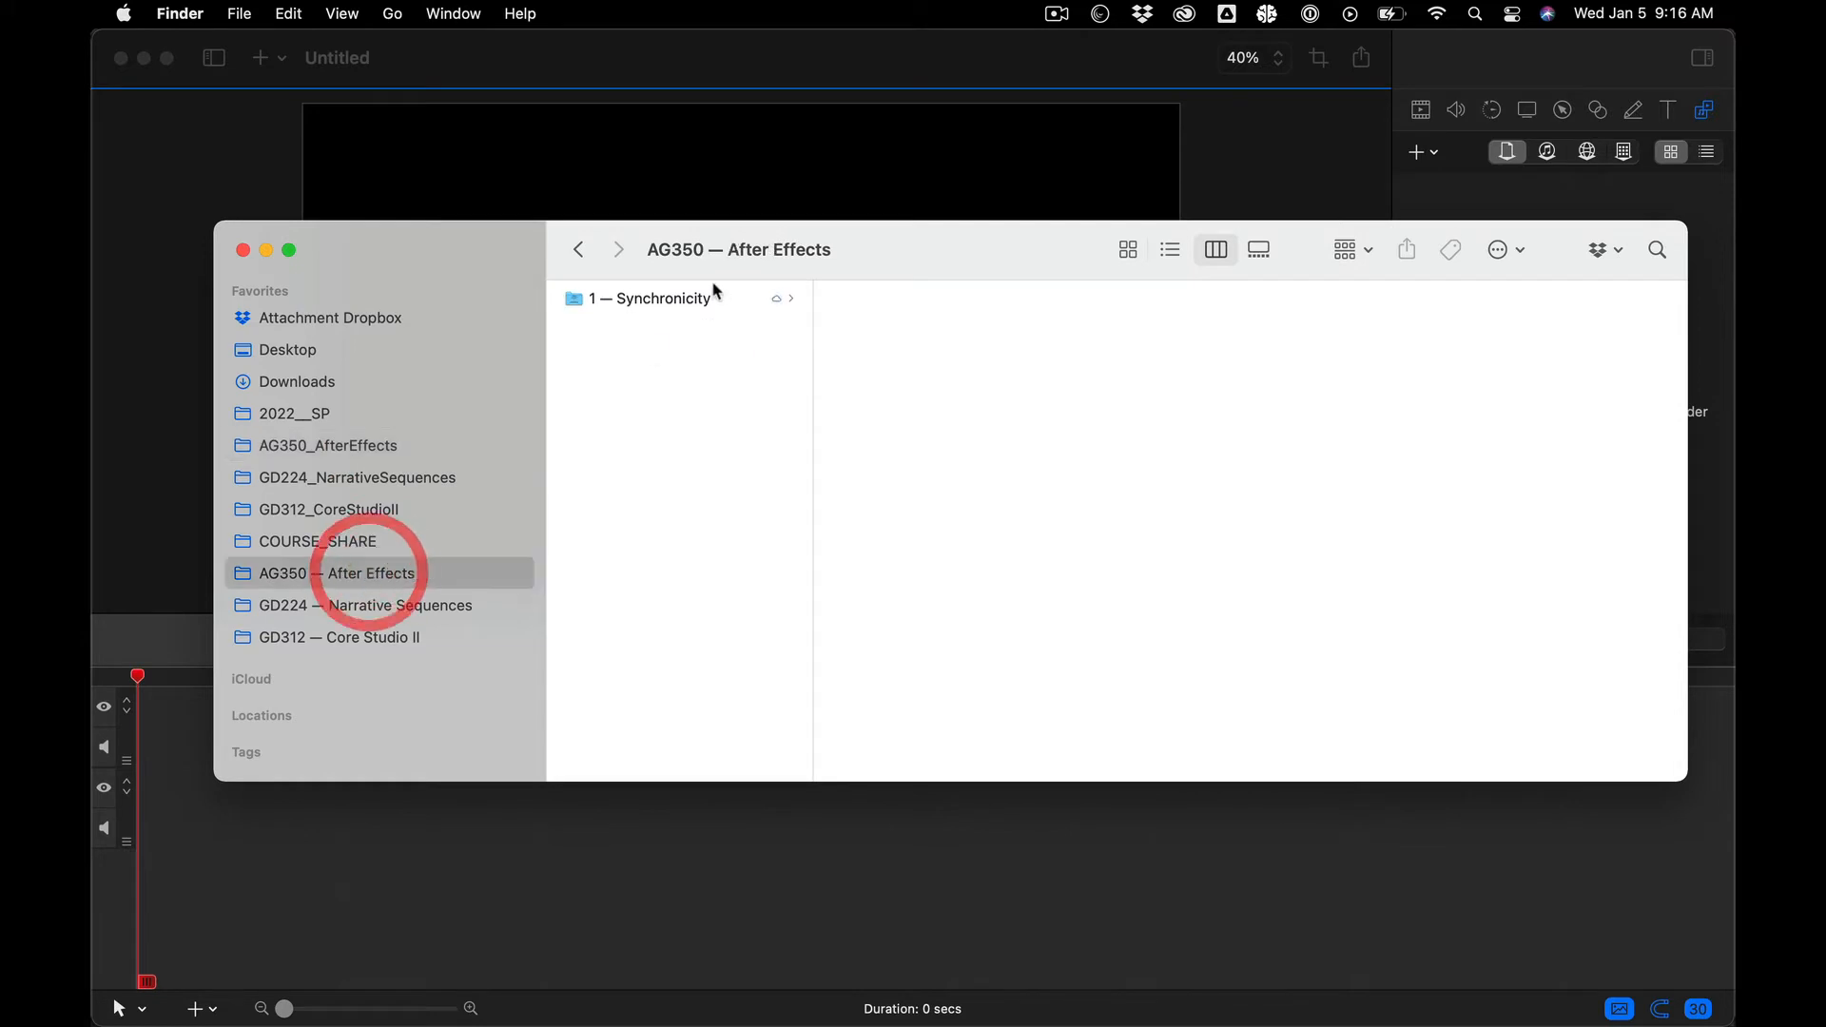
super+click(747, 249)
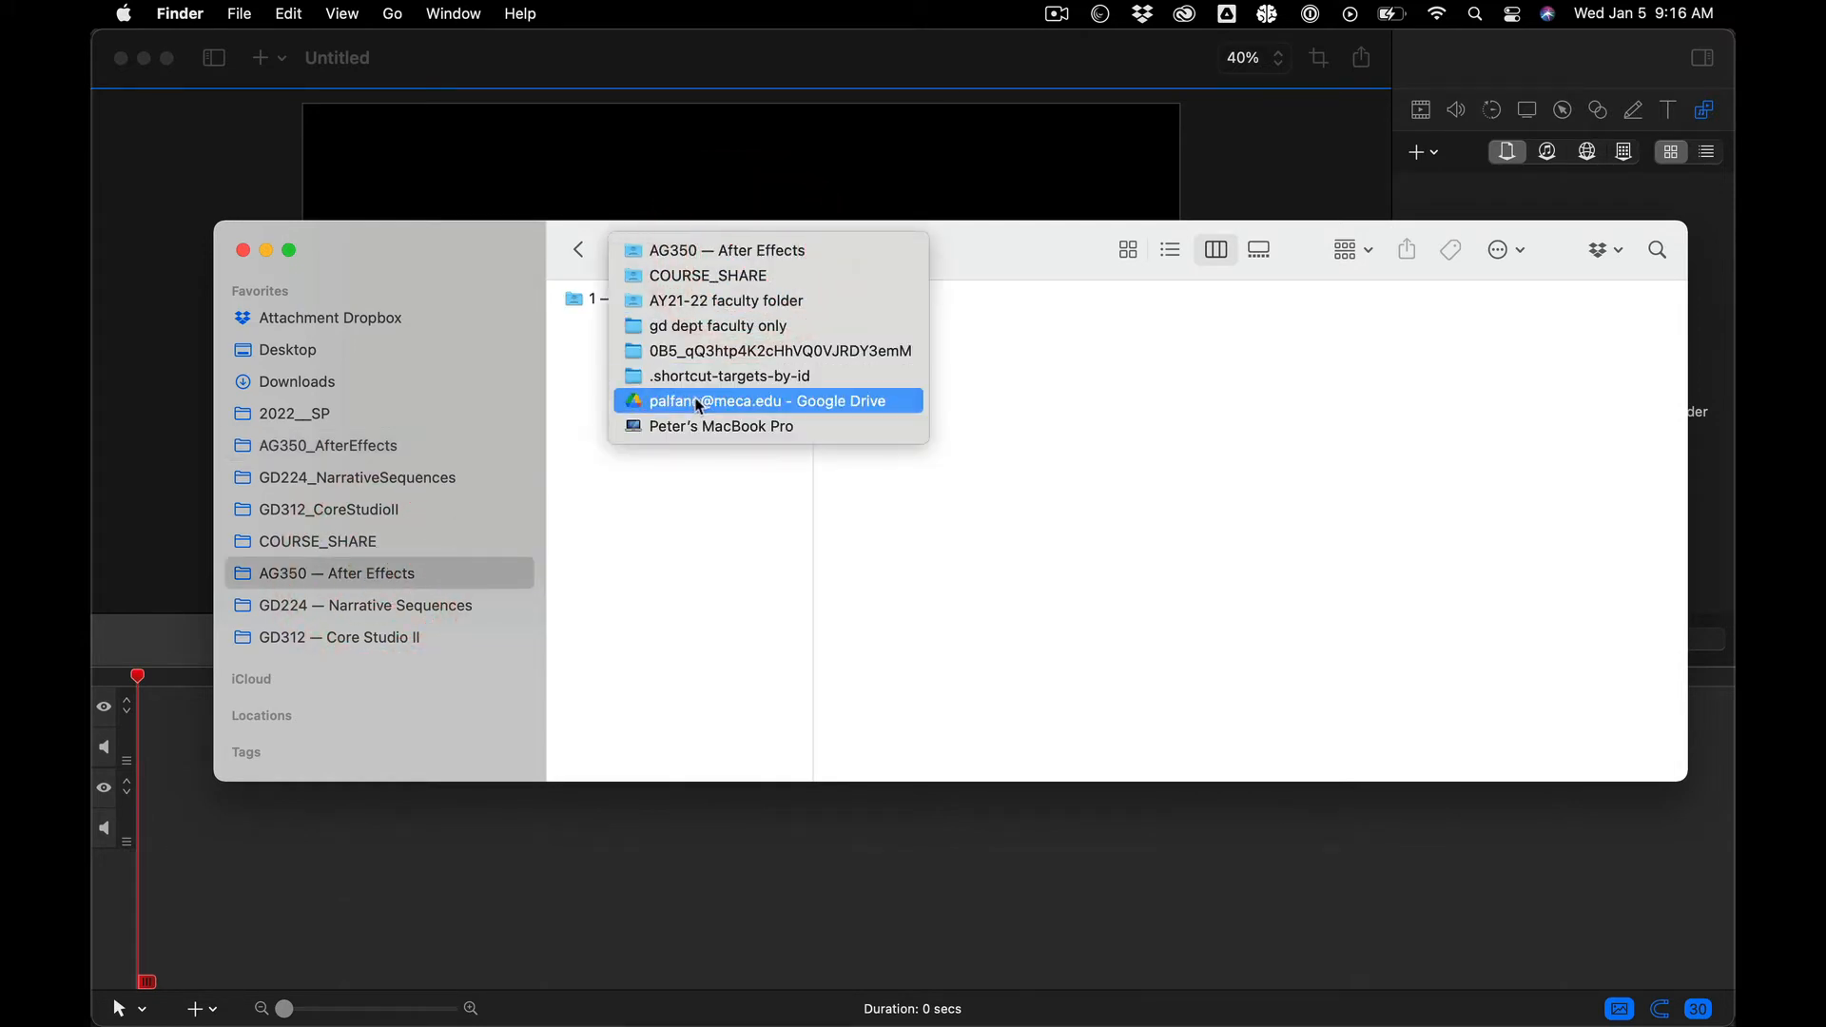
click(357, 439)
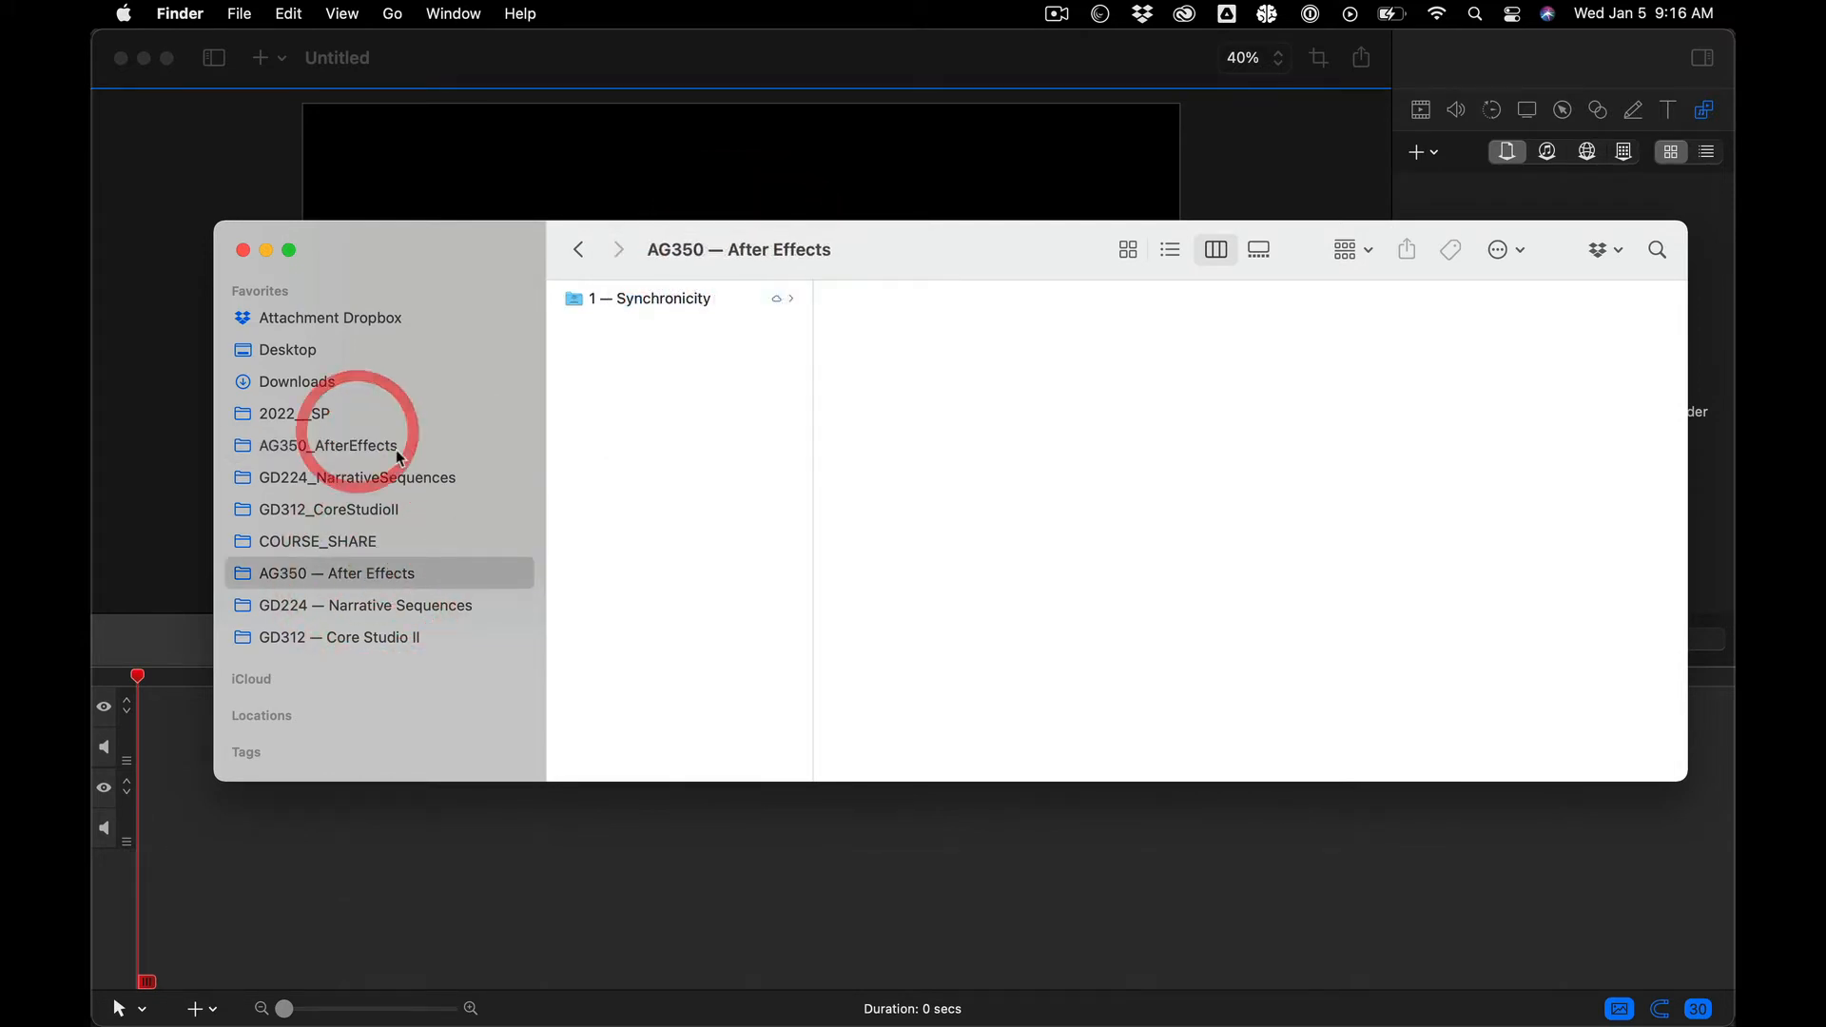
Step: Open SyncedAttributes_v01.aep in After Effects from AG350_AfterEffects, 1 — Synchronicity, Demos, SyncedAttributed_v01
click(392, 411)
click(388, 444)
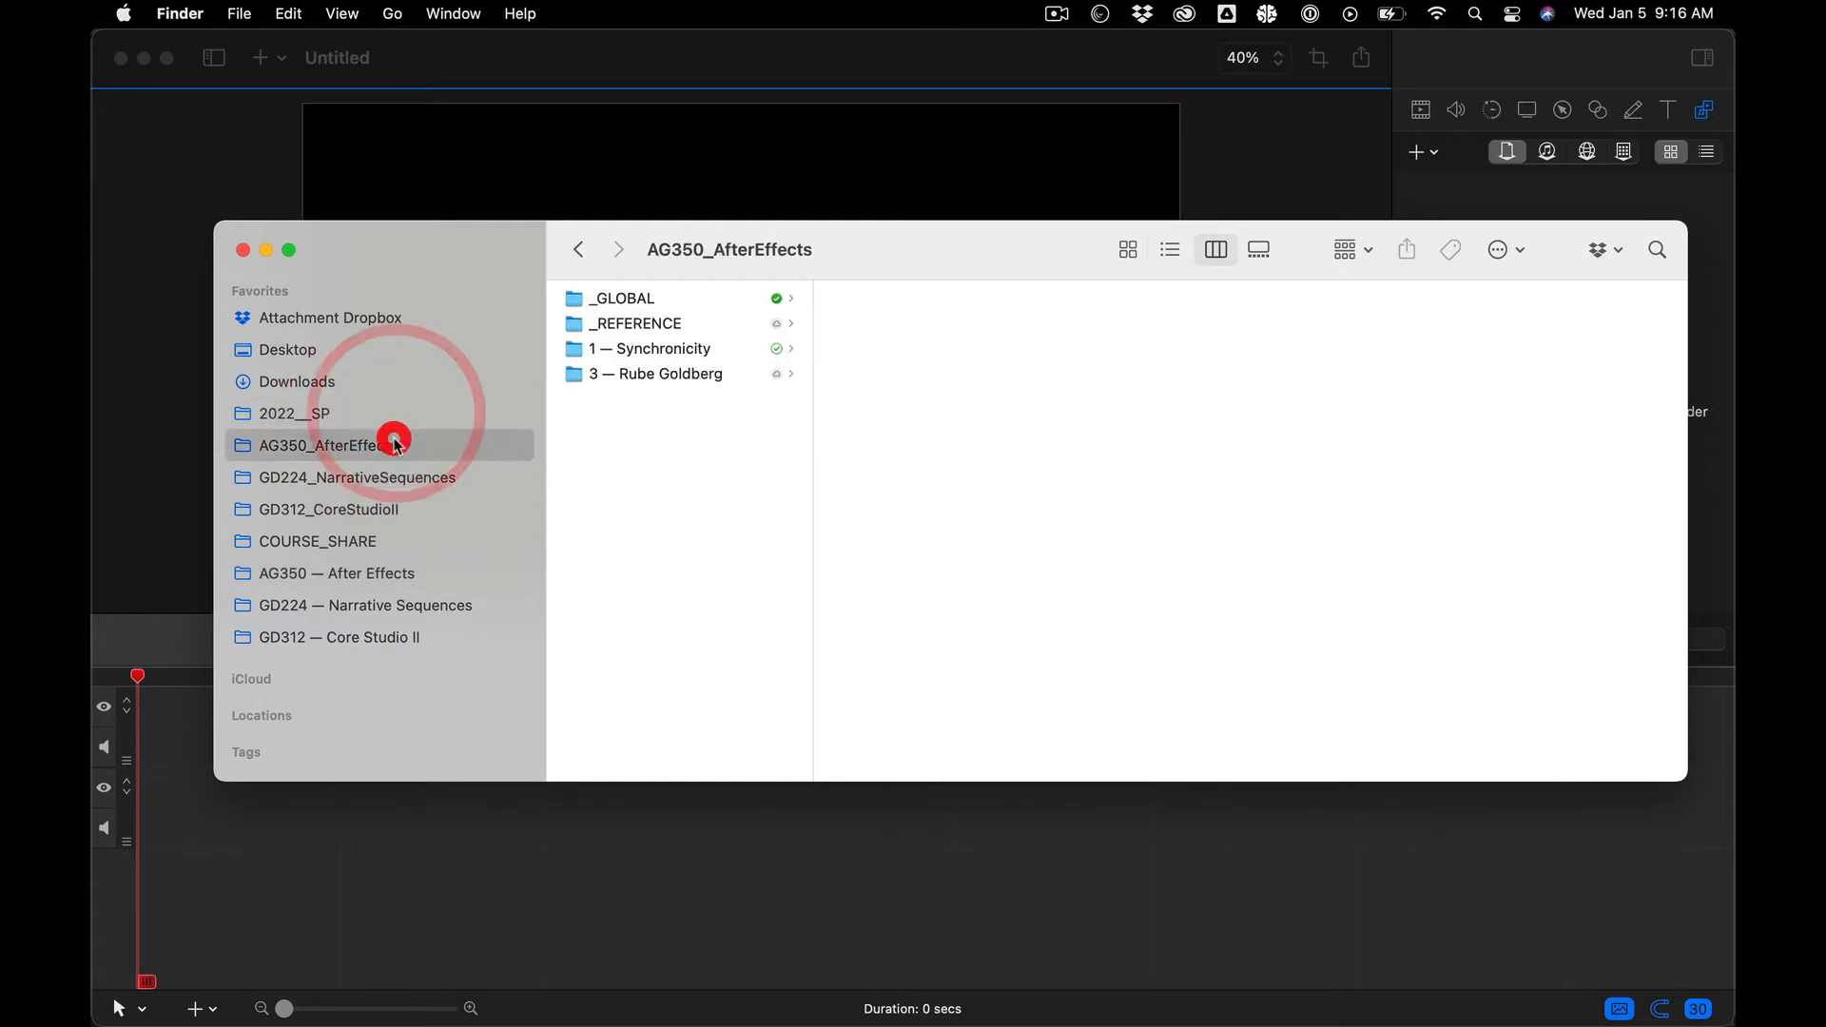
click(683, 349)
click(873, 299)
click(1217, 347)
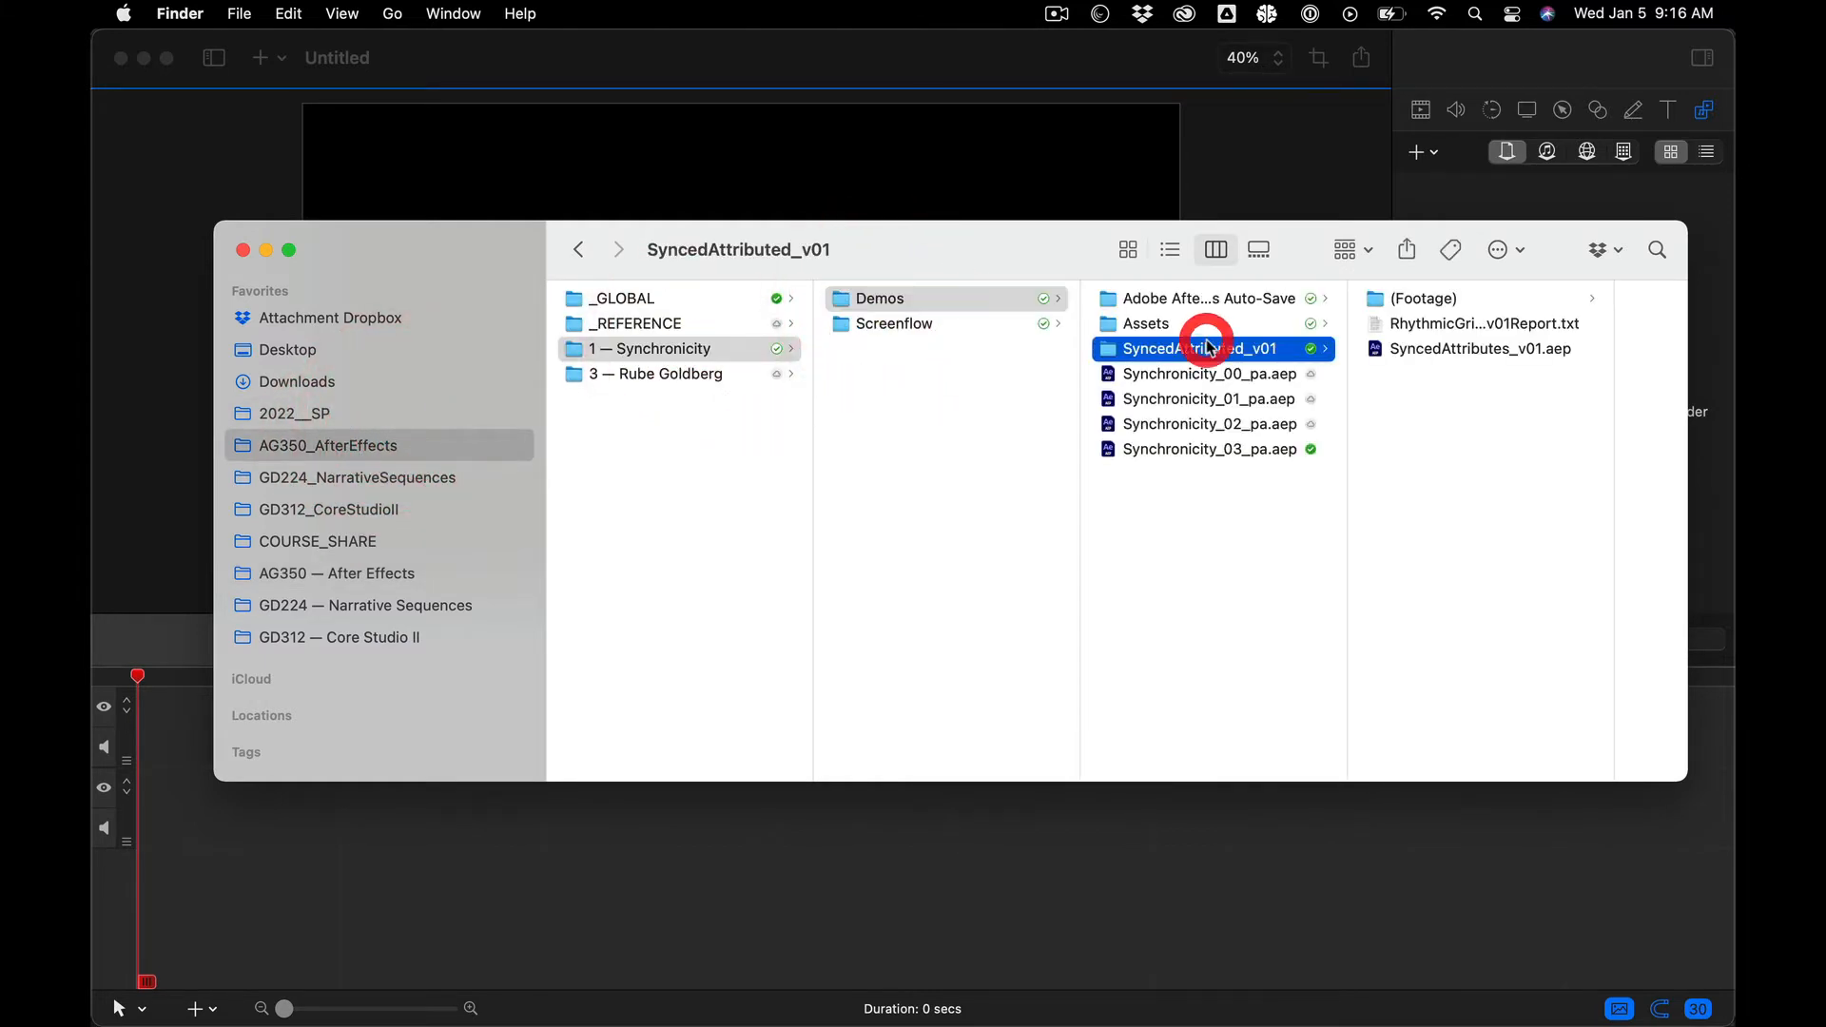
click(1388, 348)
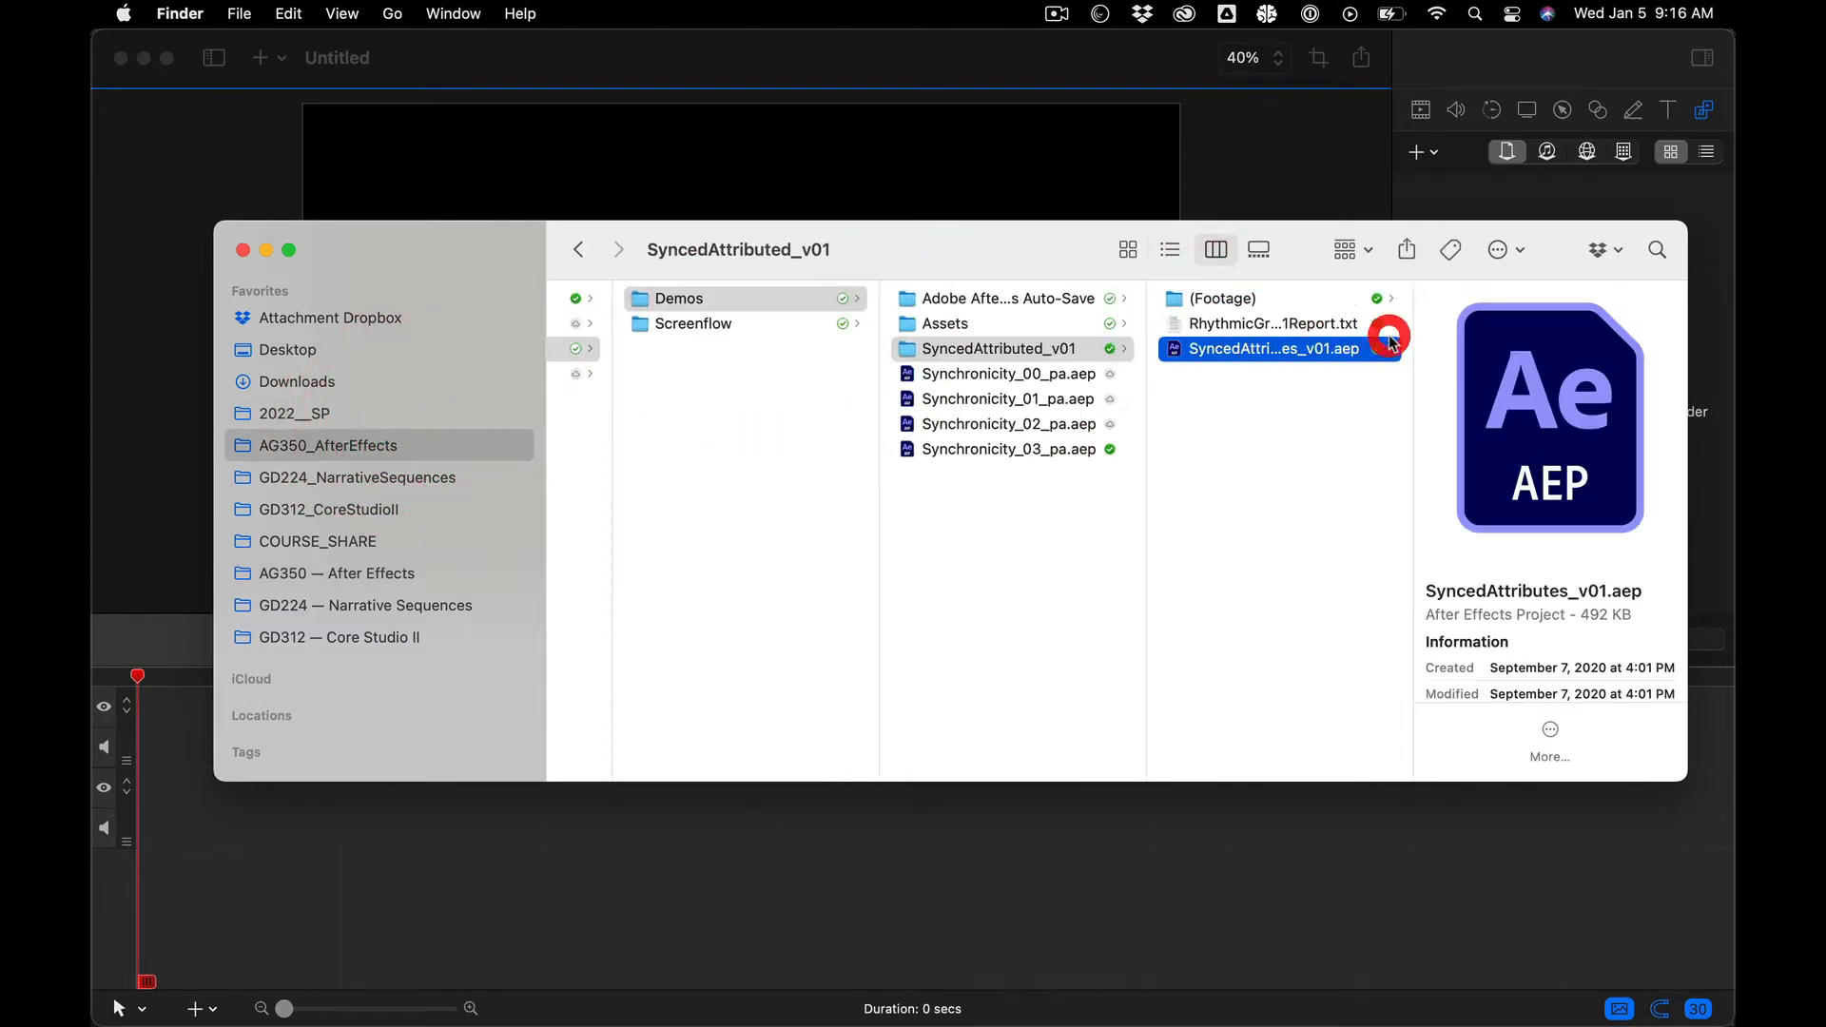
click(1183, 350)
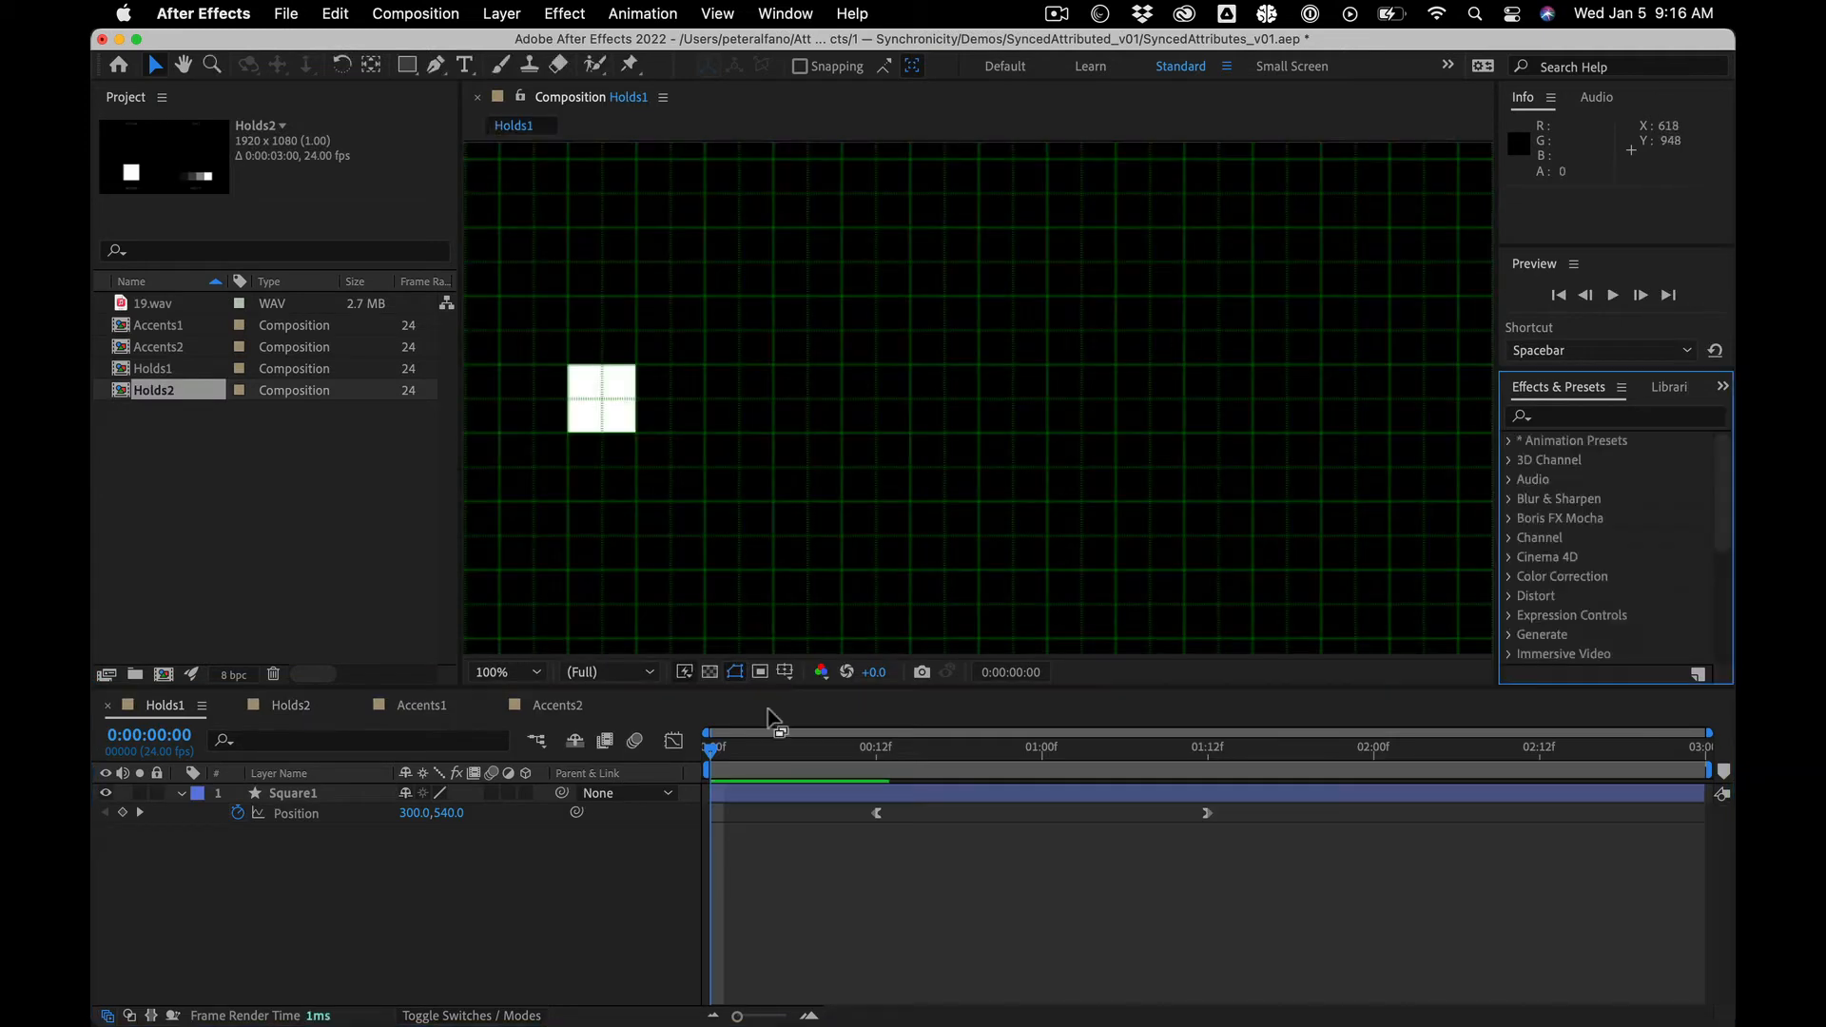
Step: Preview the Holds1 composition's animation from its first frame
drag(718, 749, 627, 663)
click(626, 660)
key(space)
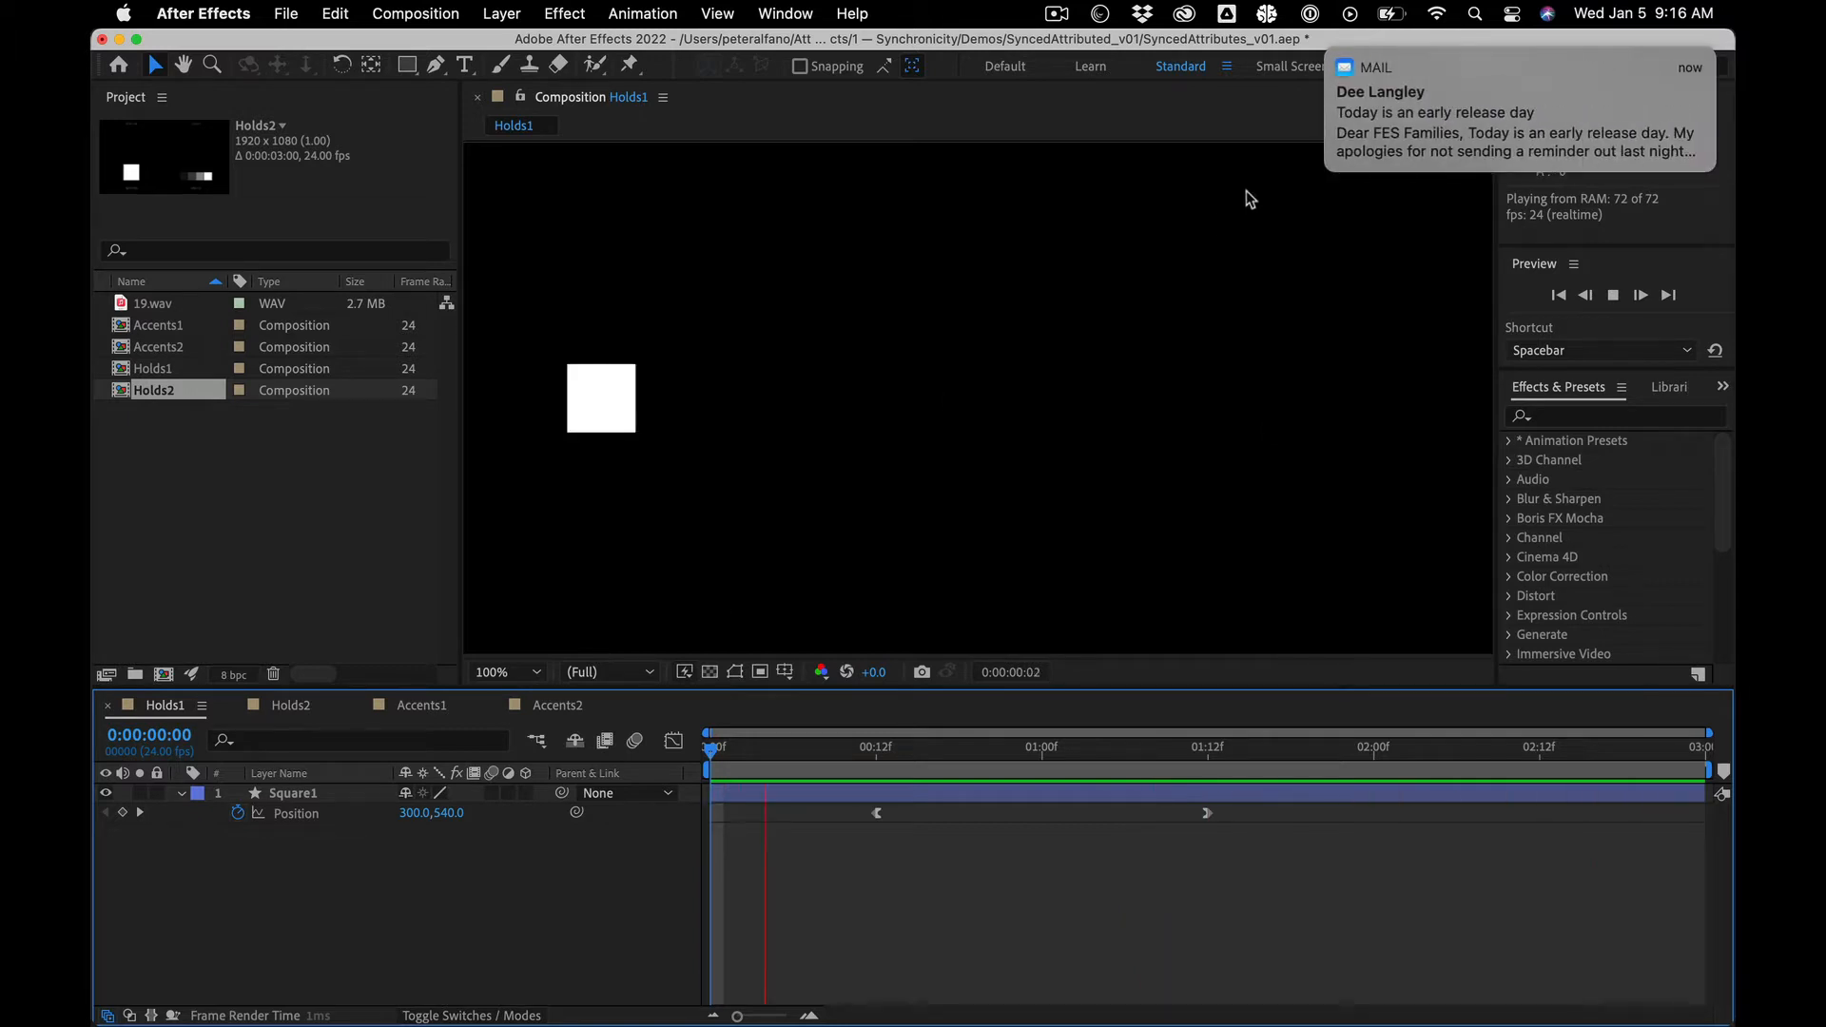
Step: Dismiss the mail notification and set the system's Do Not Disturb to Until This Evening
click(1329, 50)
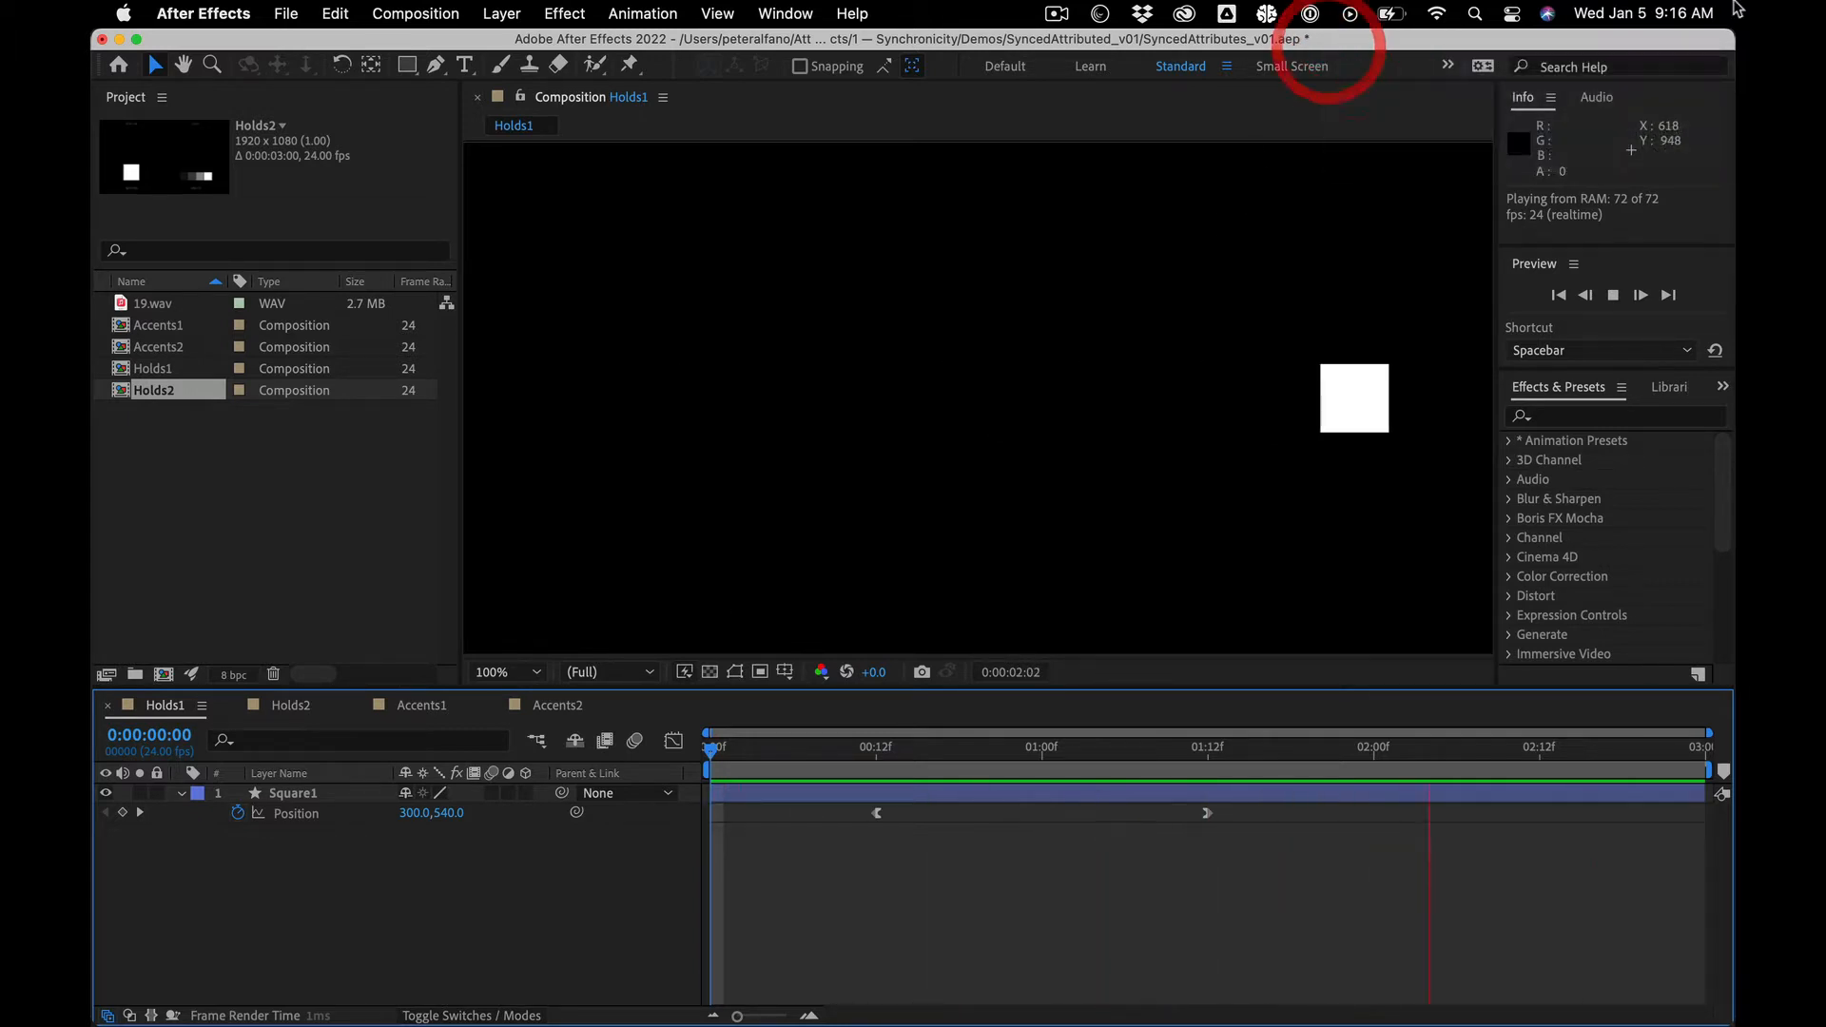
click(1671, 7)
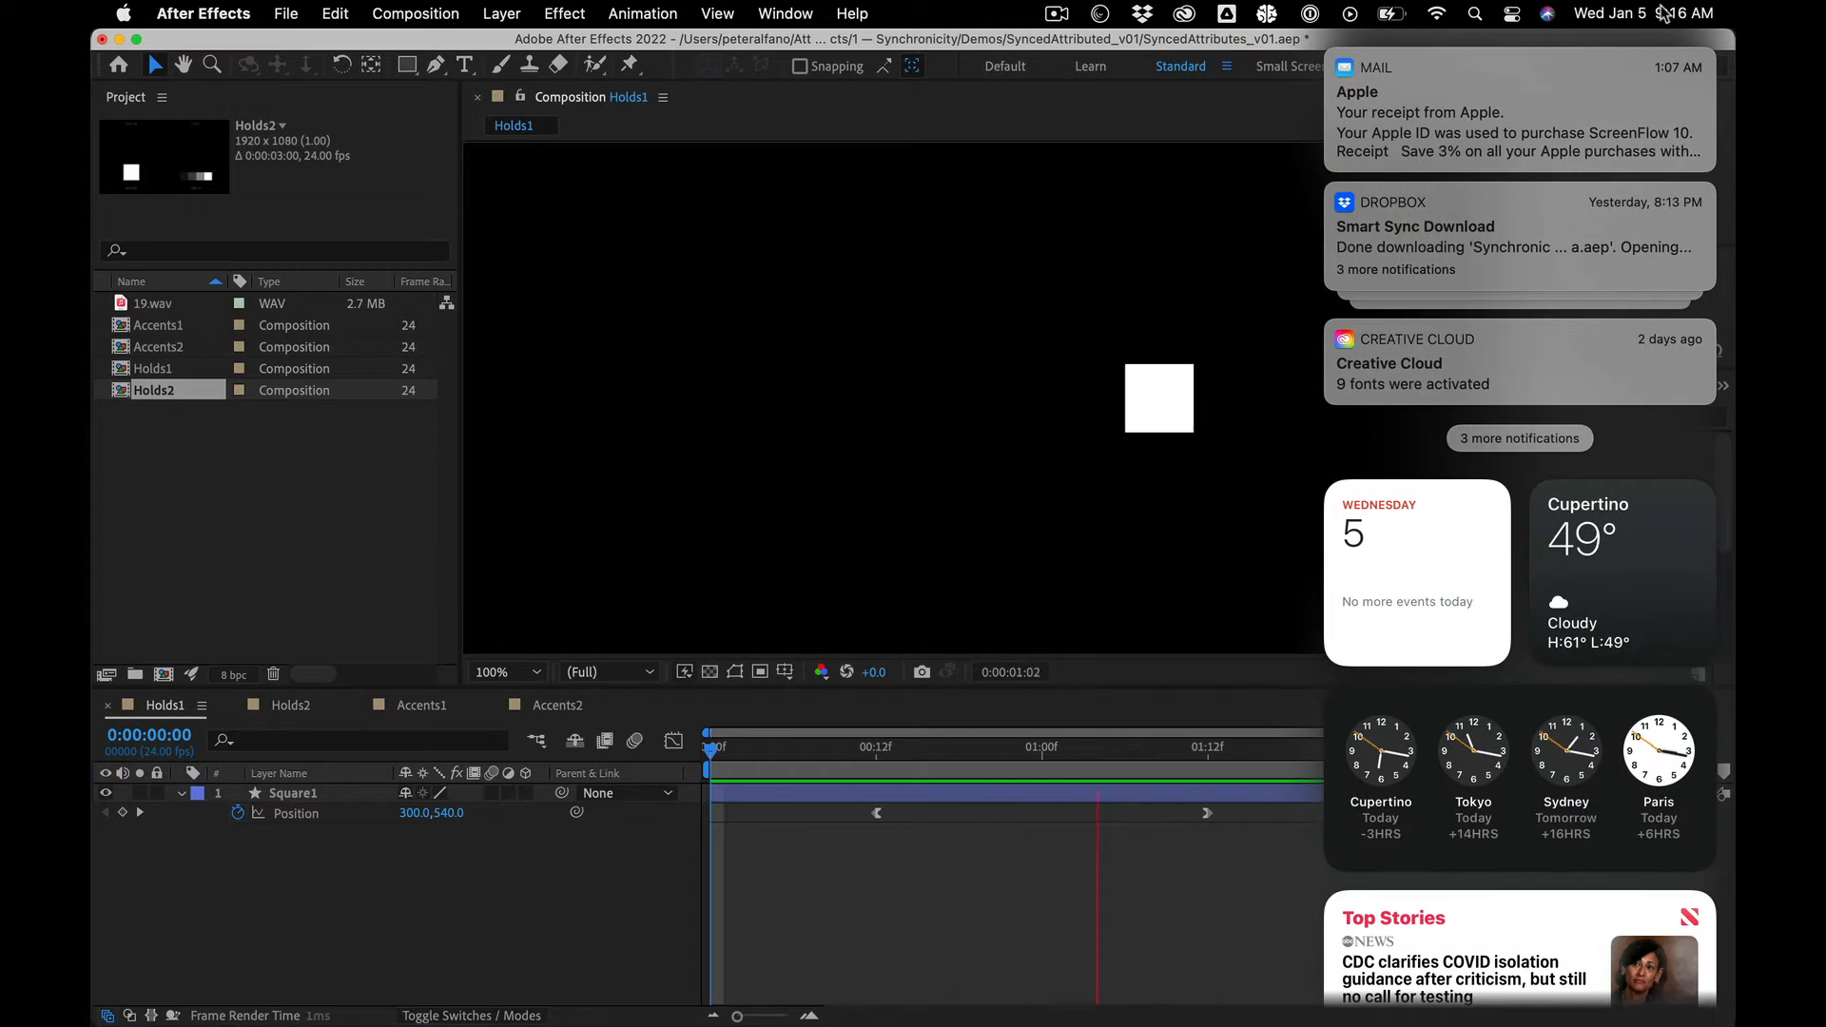
click(1665, 13)
click(1512, 13)
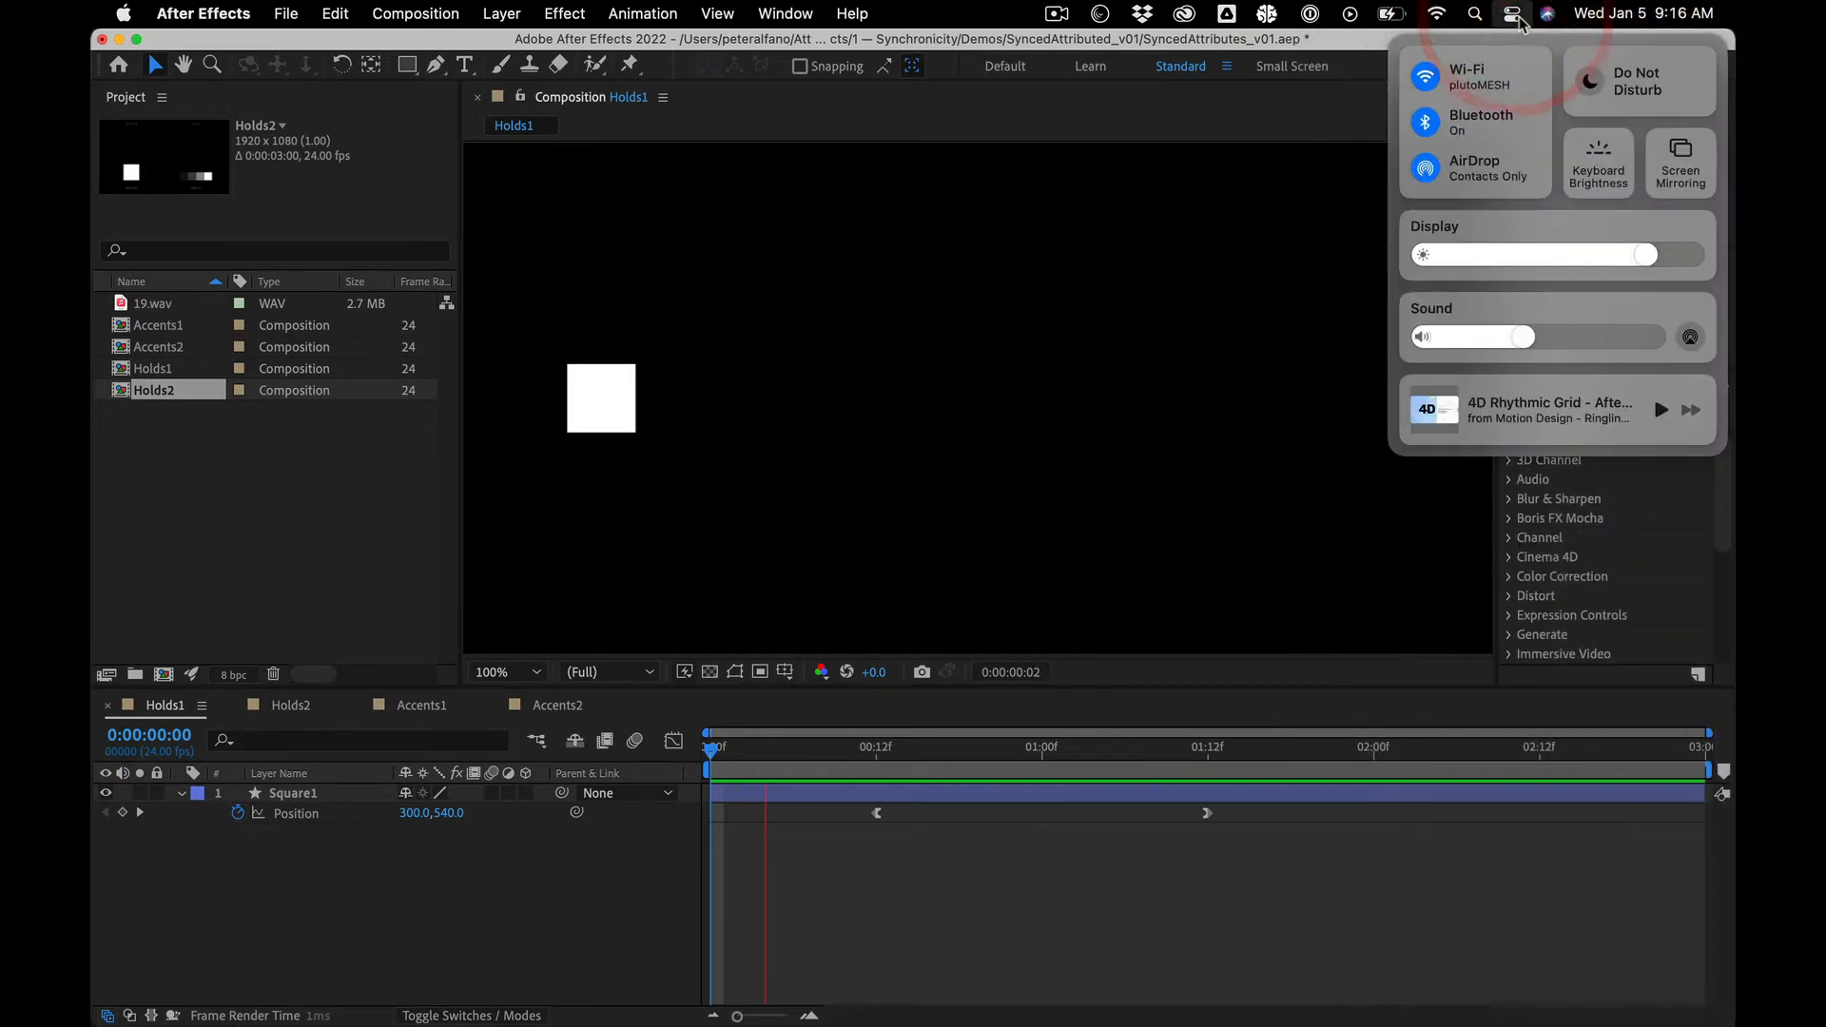
click(1636, 95)
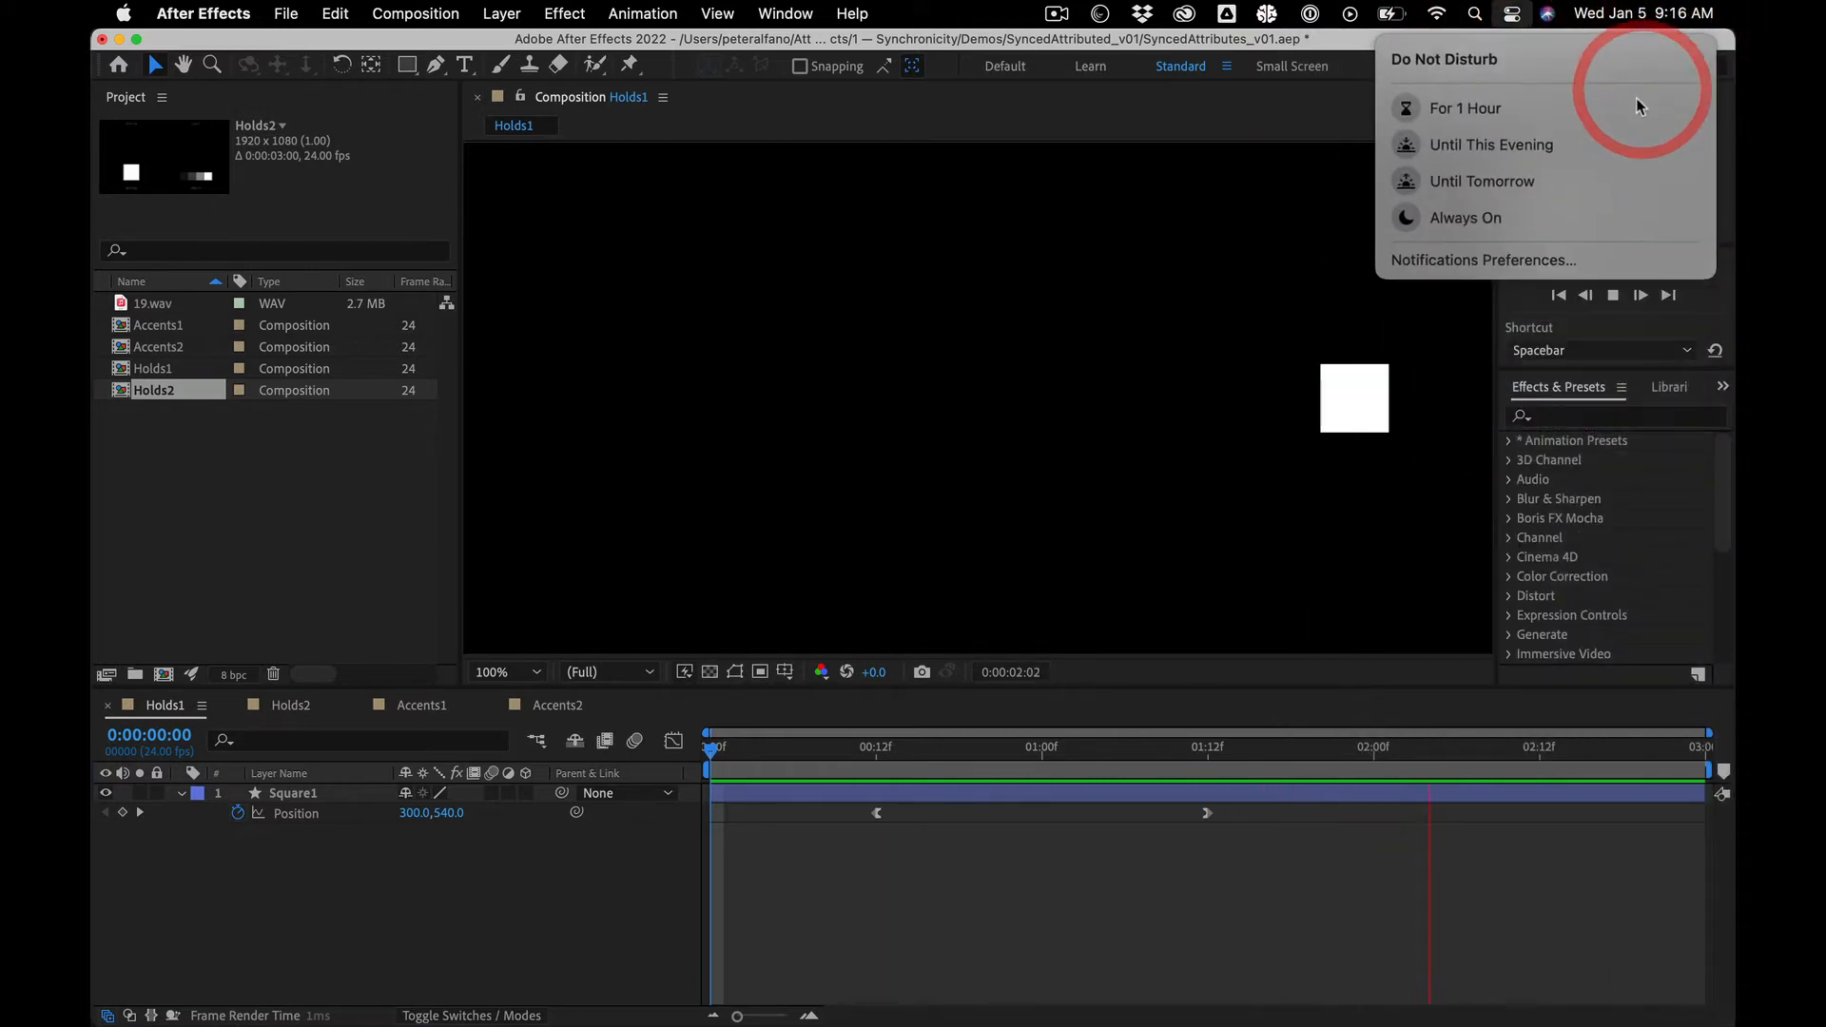
click(1493, 148)
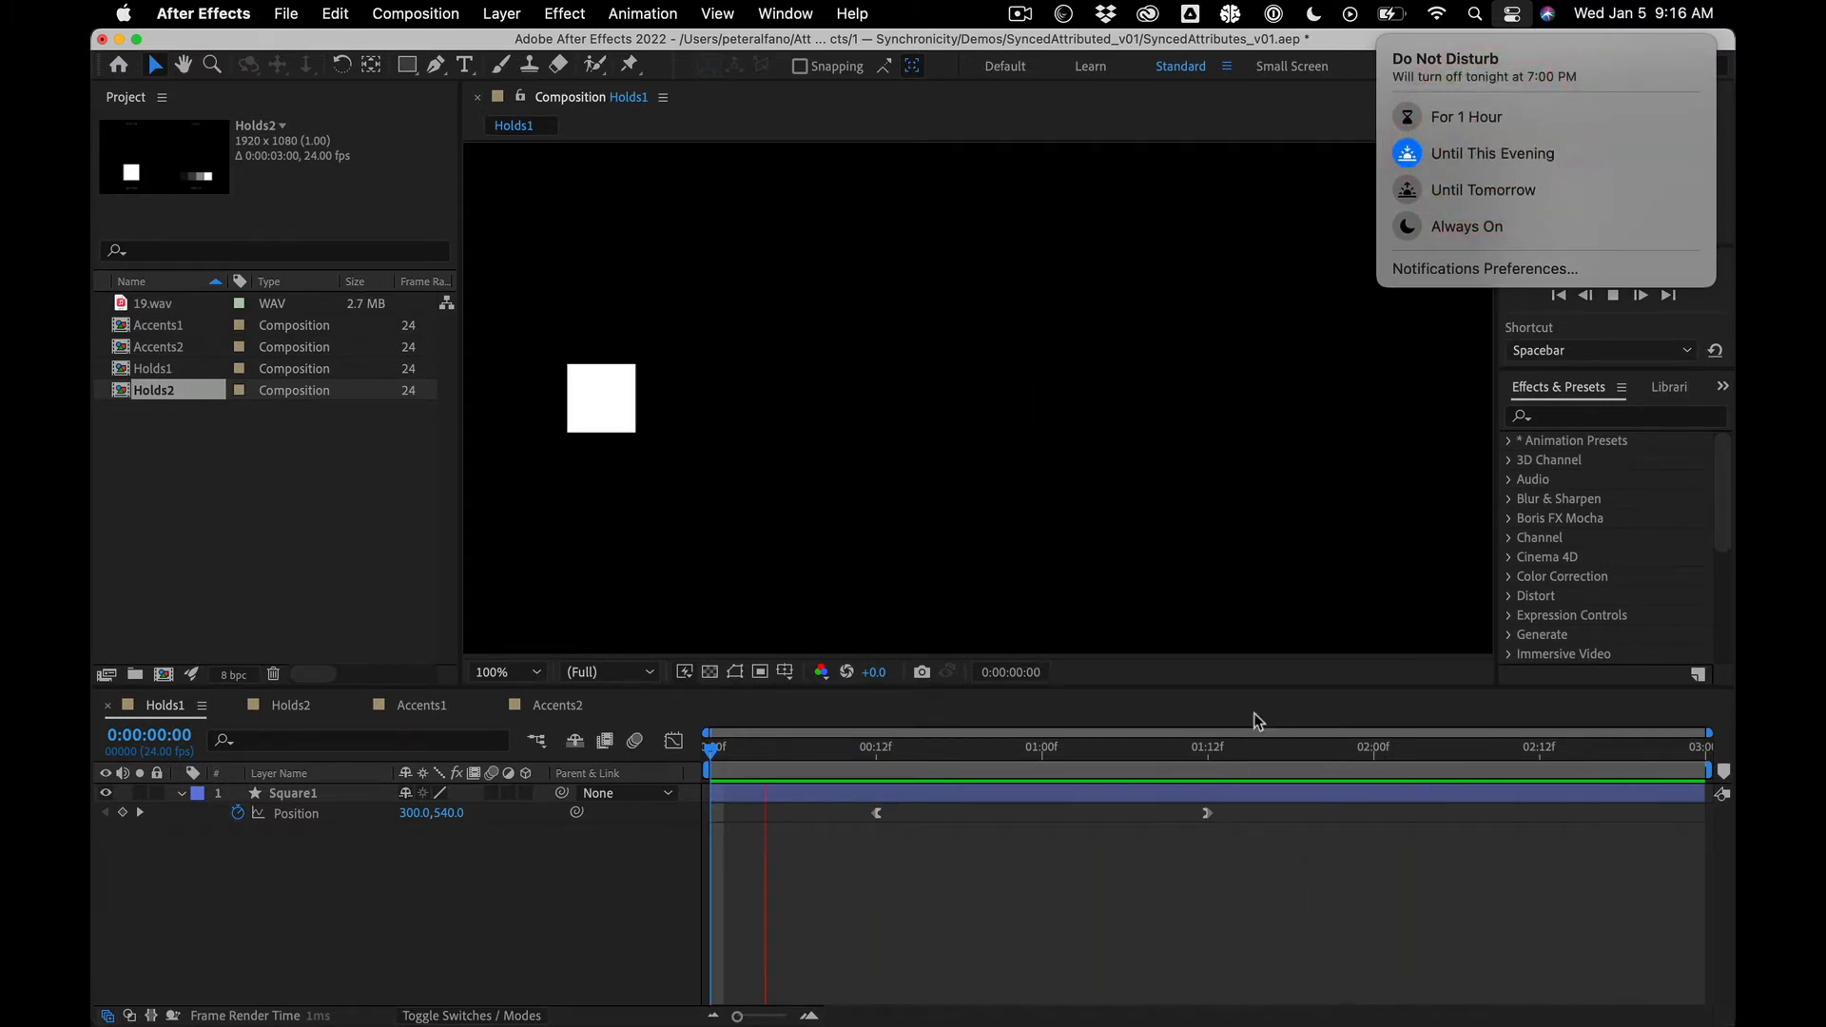
click(1183, 843)
Step: Try to create a Position keyframe for Square1 at 0:00:01:00 by moving the square in the composition, and undo it
click(809, 759)
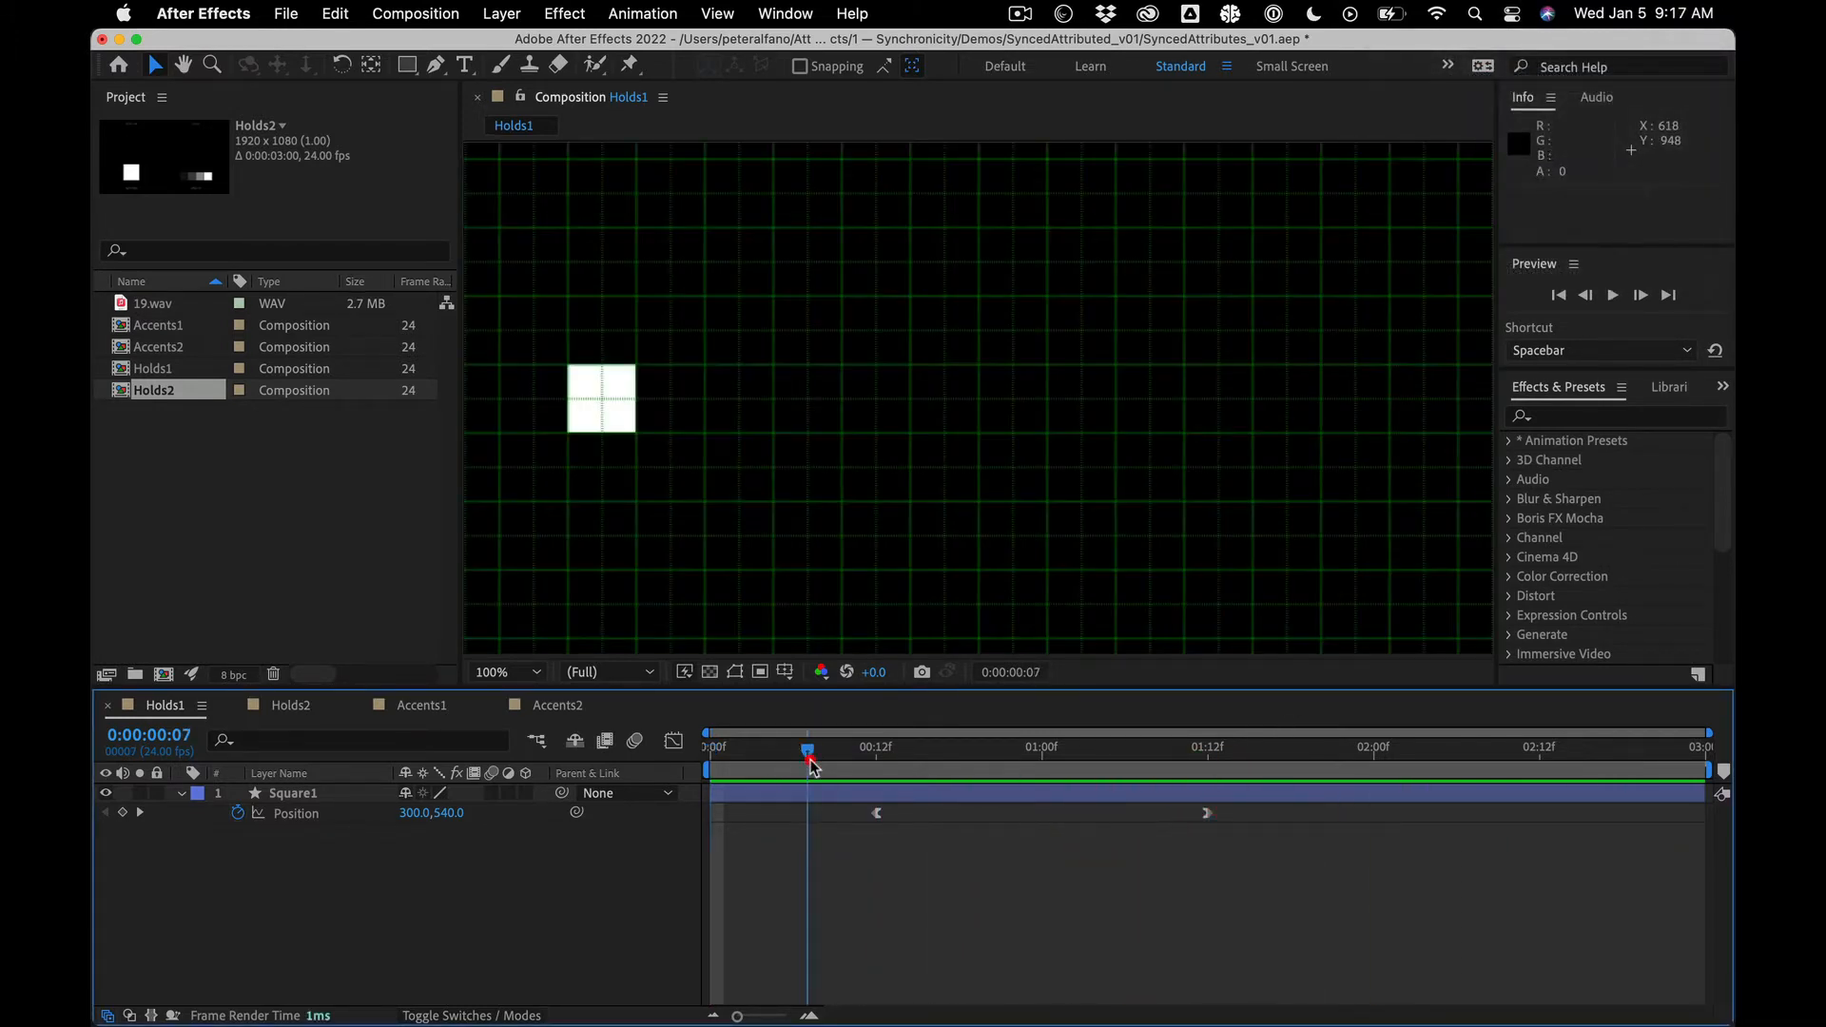
drag(811, 767, 1046, 753)
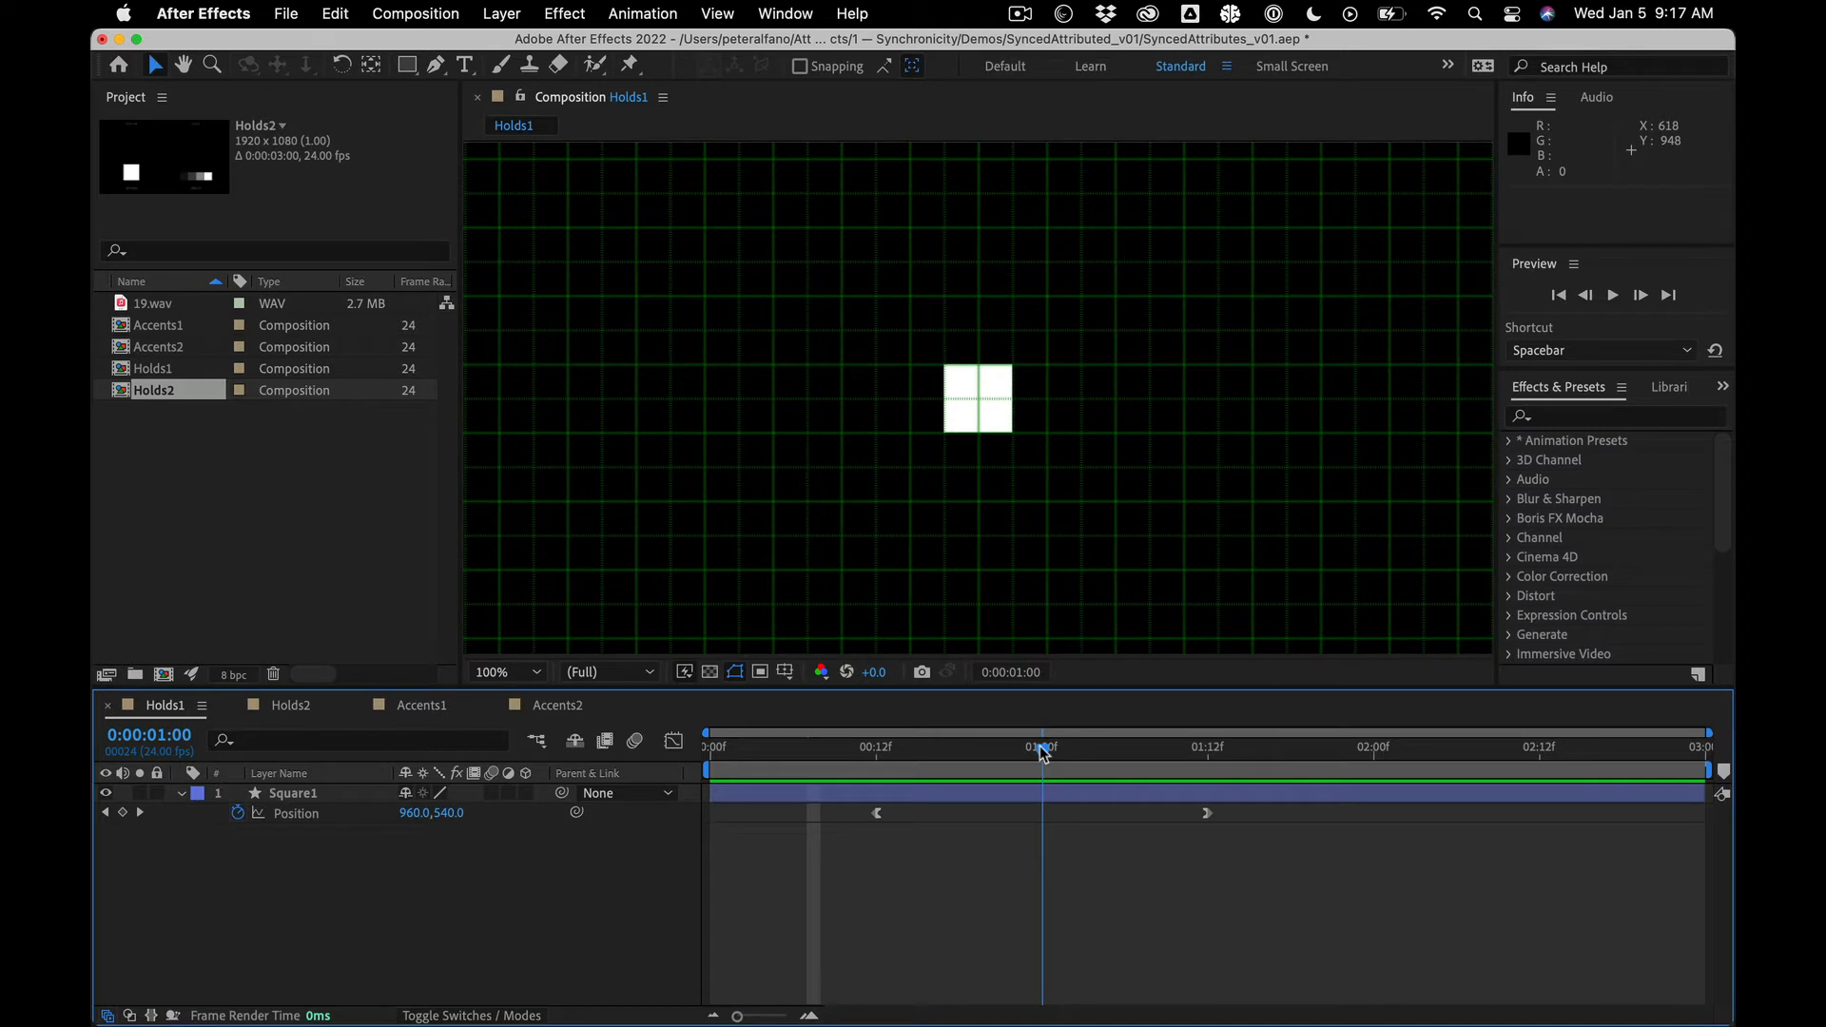
click(1043, 751)
mouse_move(989, 430)
mouse_down()
mouse_move(1049, 451)
mouse_move(1065, 487)
mouse_move(1017, 492)
mouse_move(991, 433)
mouse_up()
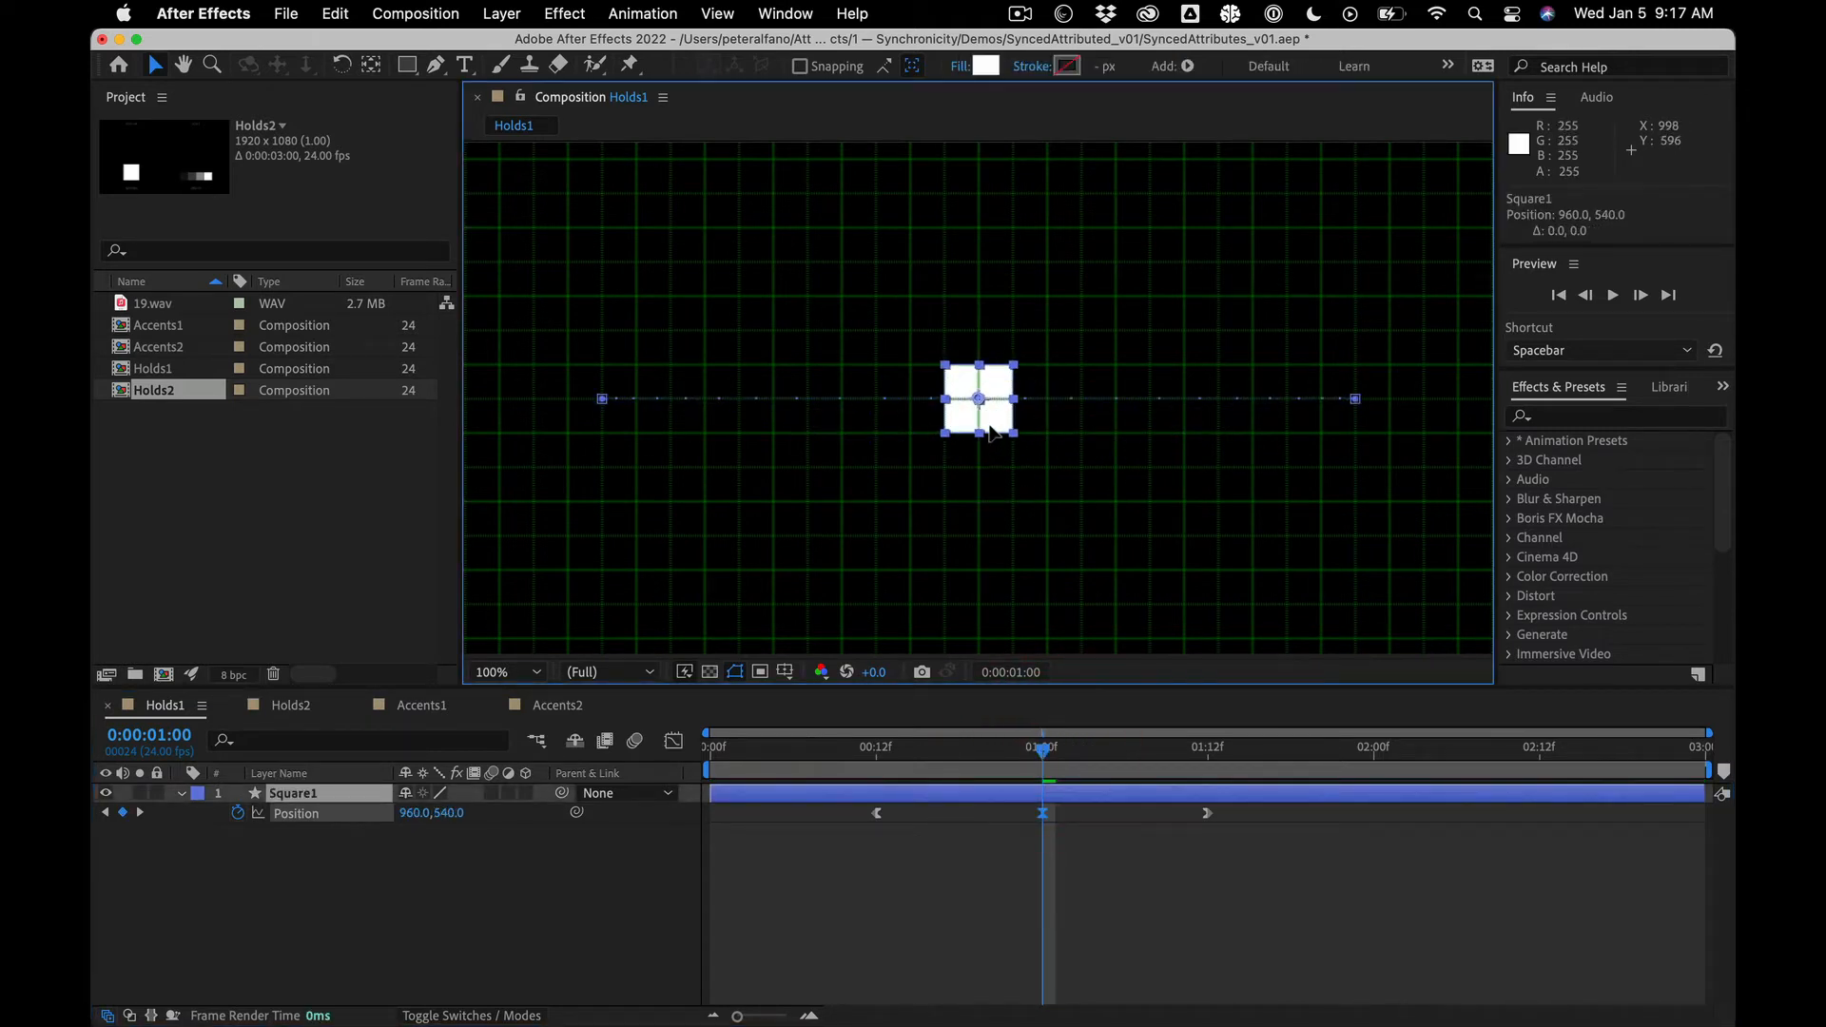
click(1053, 672)
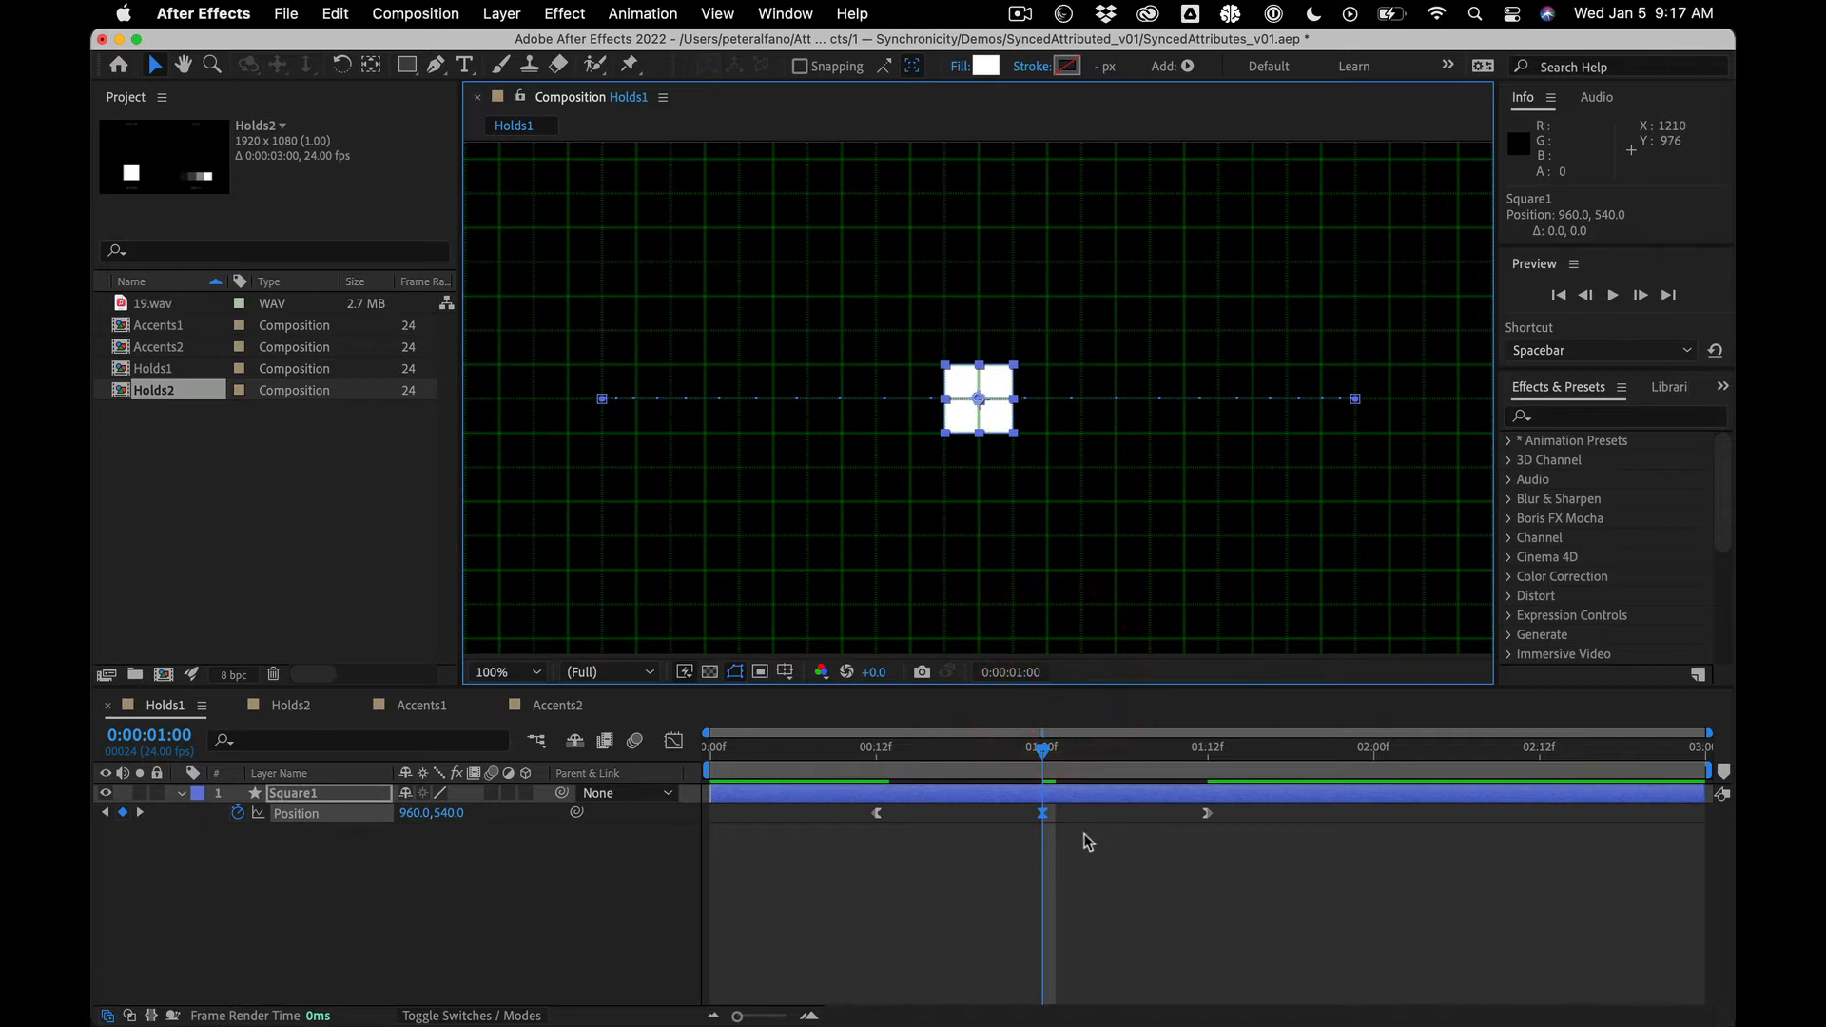
key(super+z)
Step: Add a Position keyframe to Square1 at 0:00:01:00 without moving the square
click(1036, 760)
key(space)
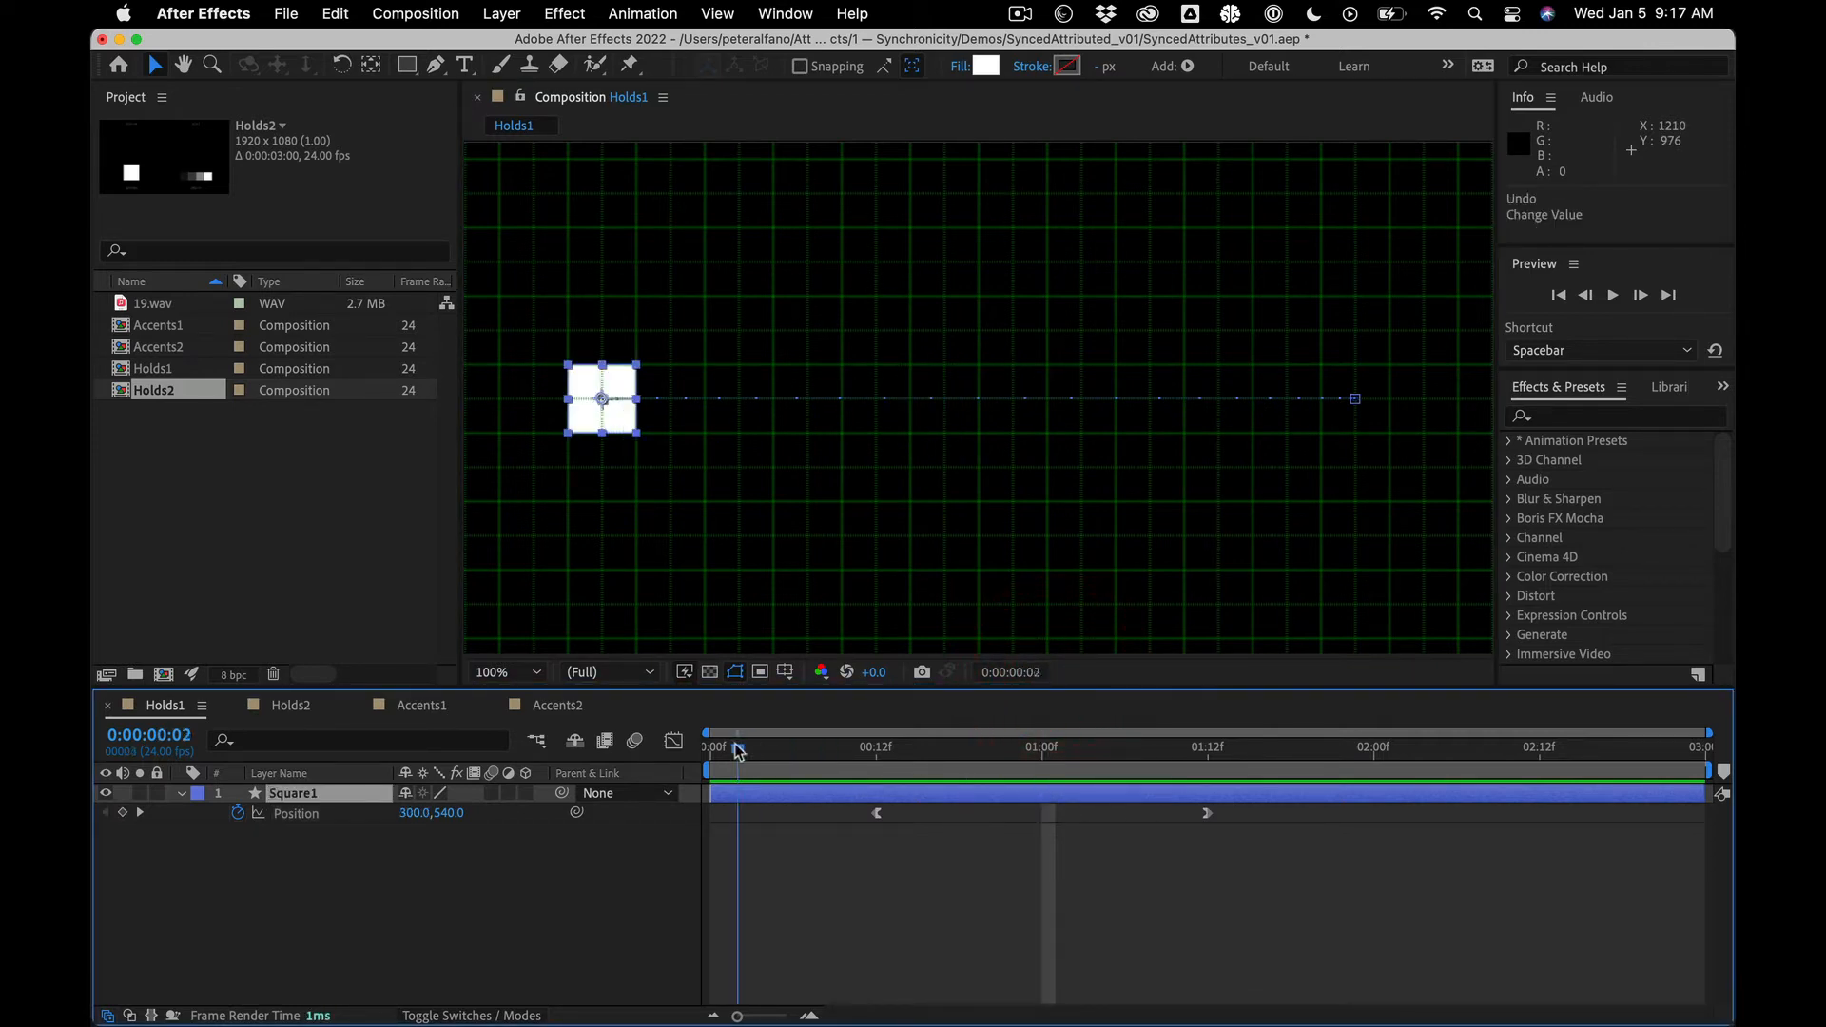
drag(1042, 725, 1044, 766)
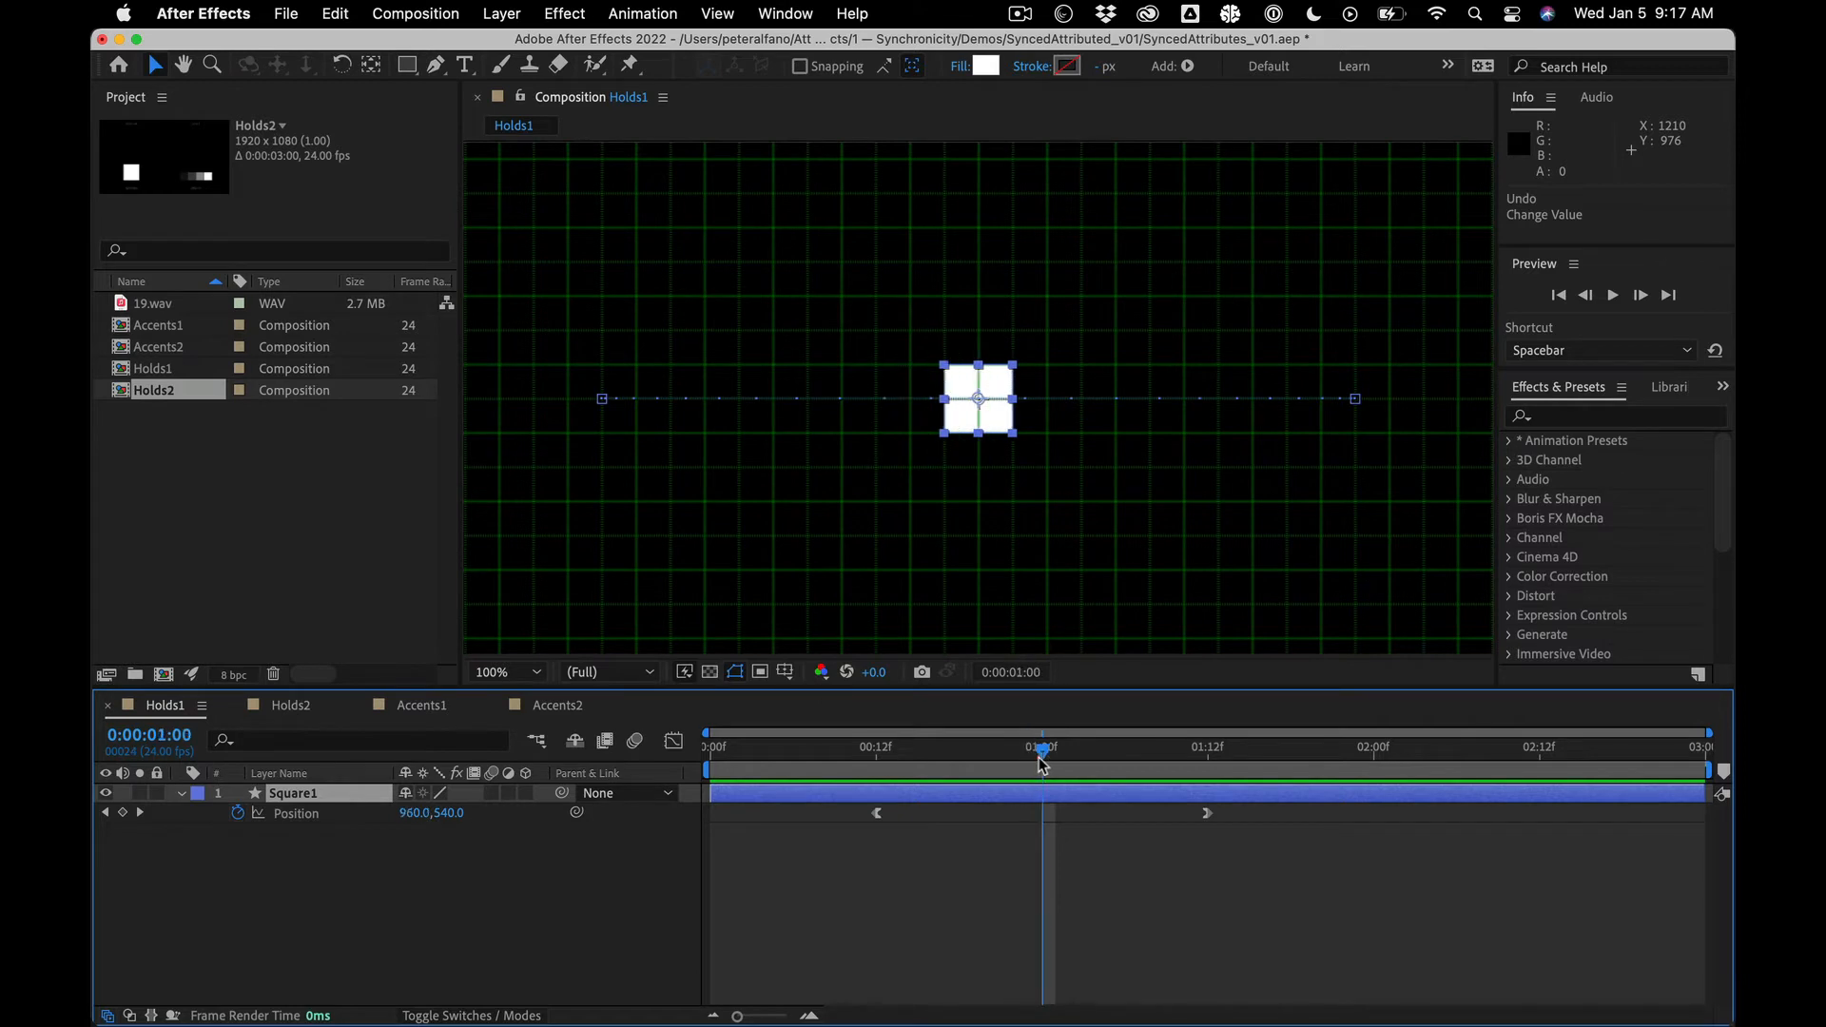
click(1040, 760)
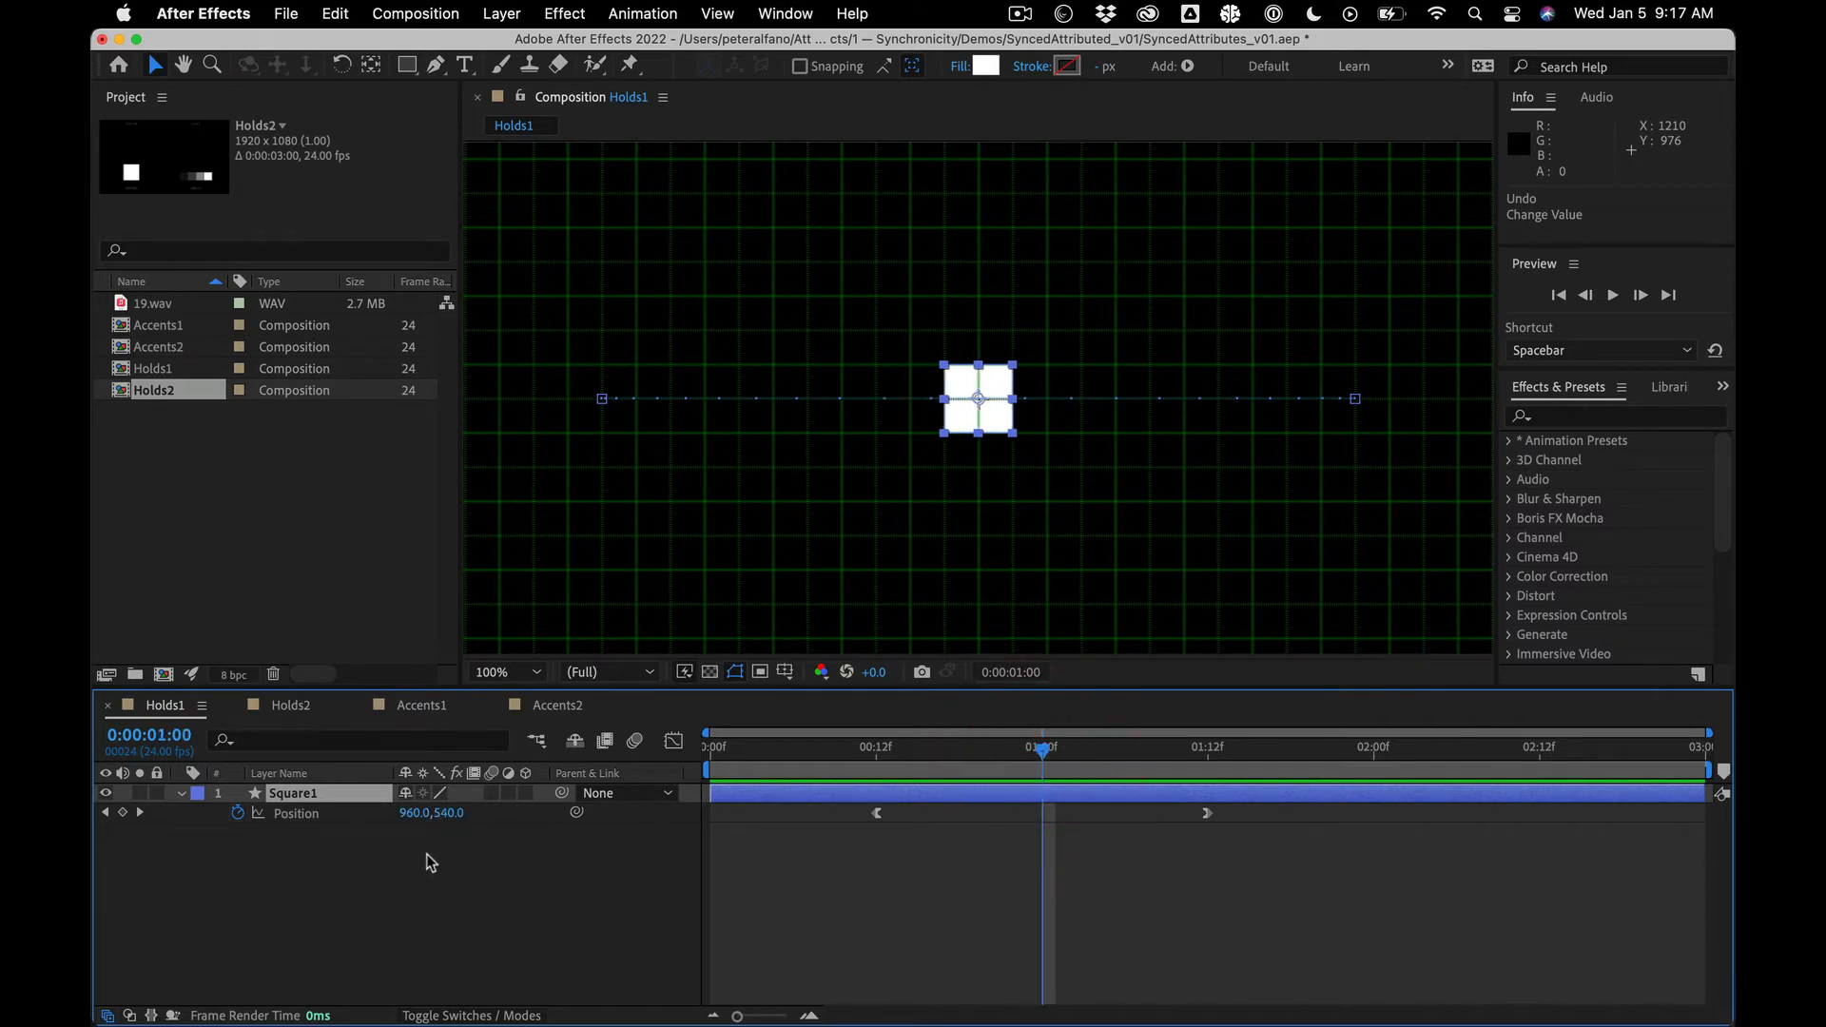
click(123, 814)
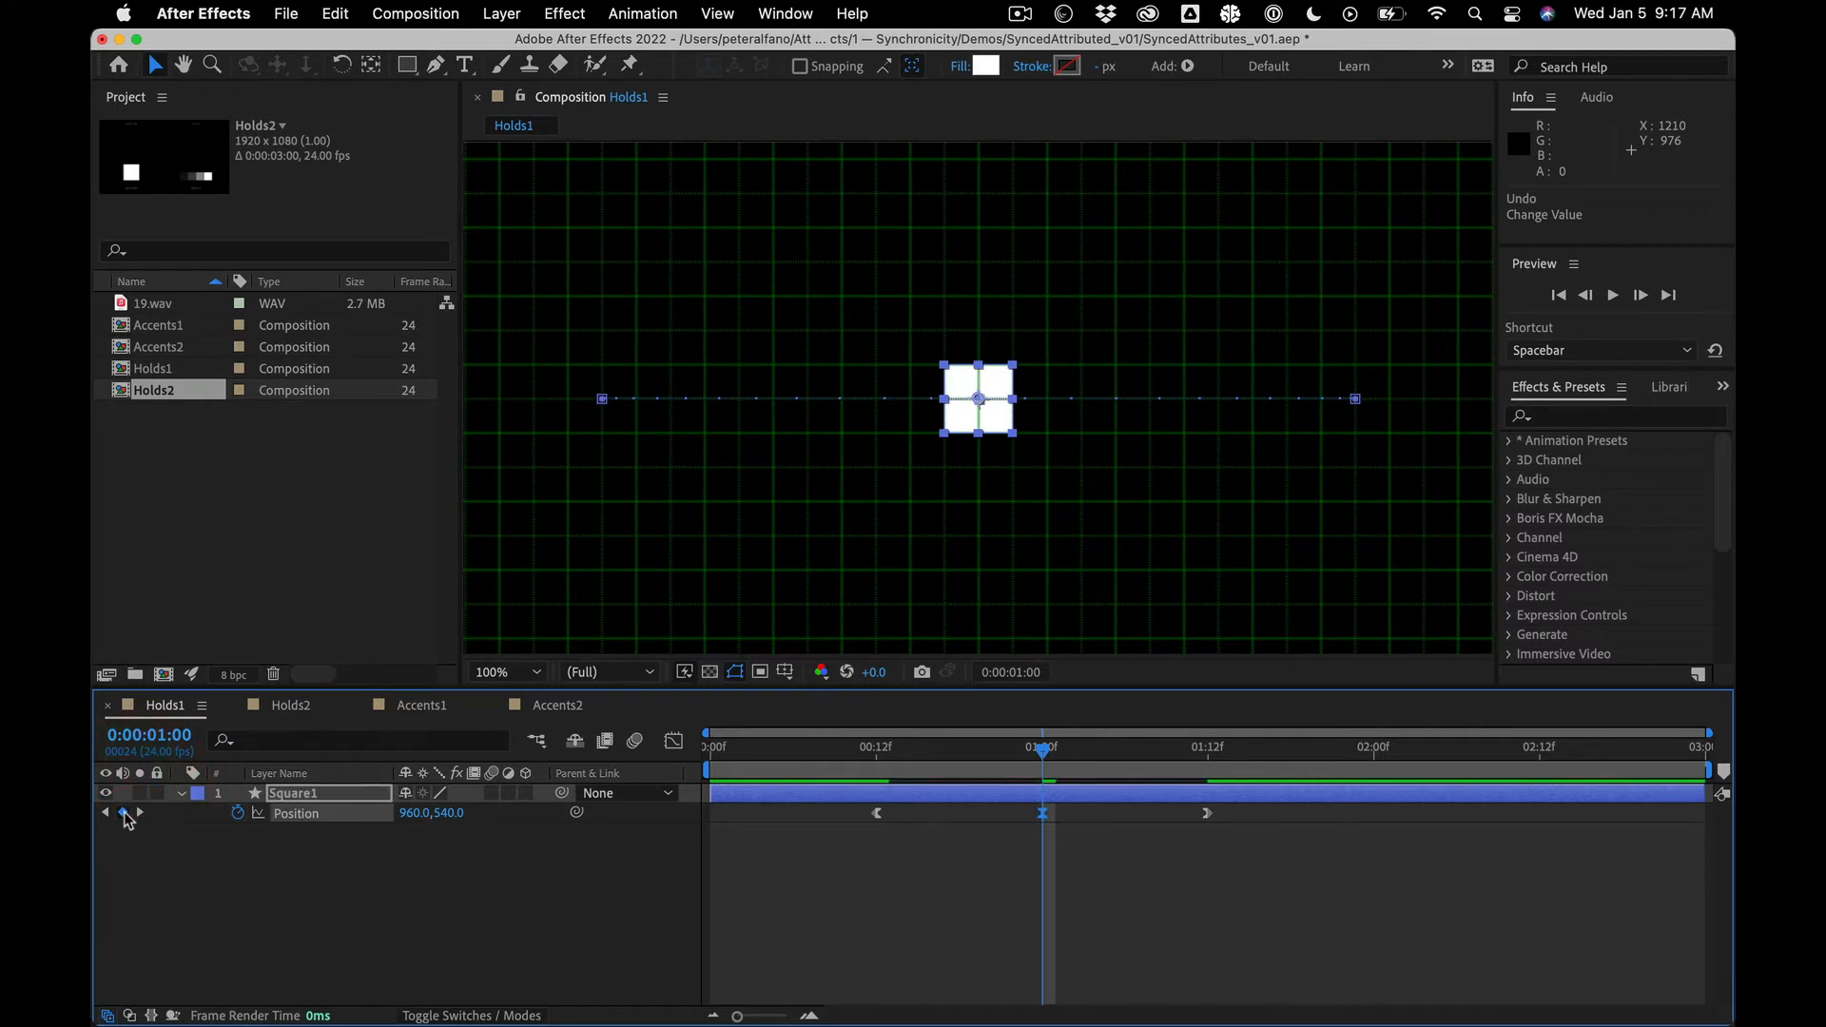
click(123, 814)
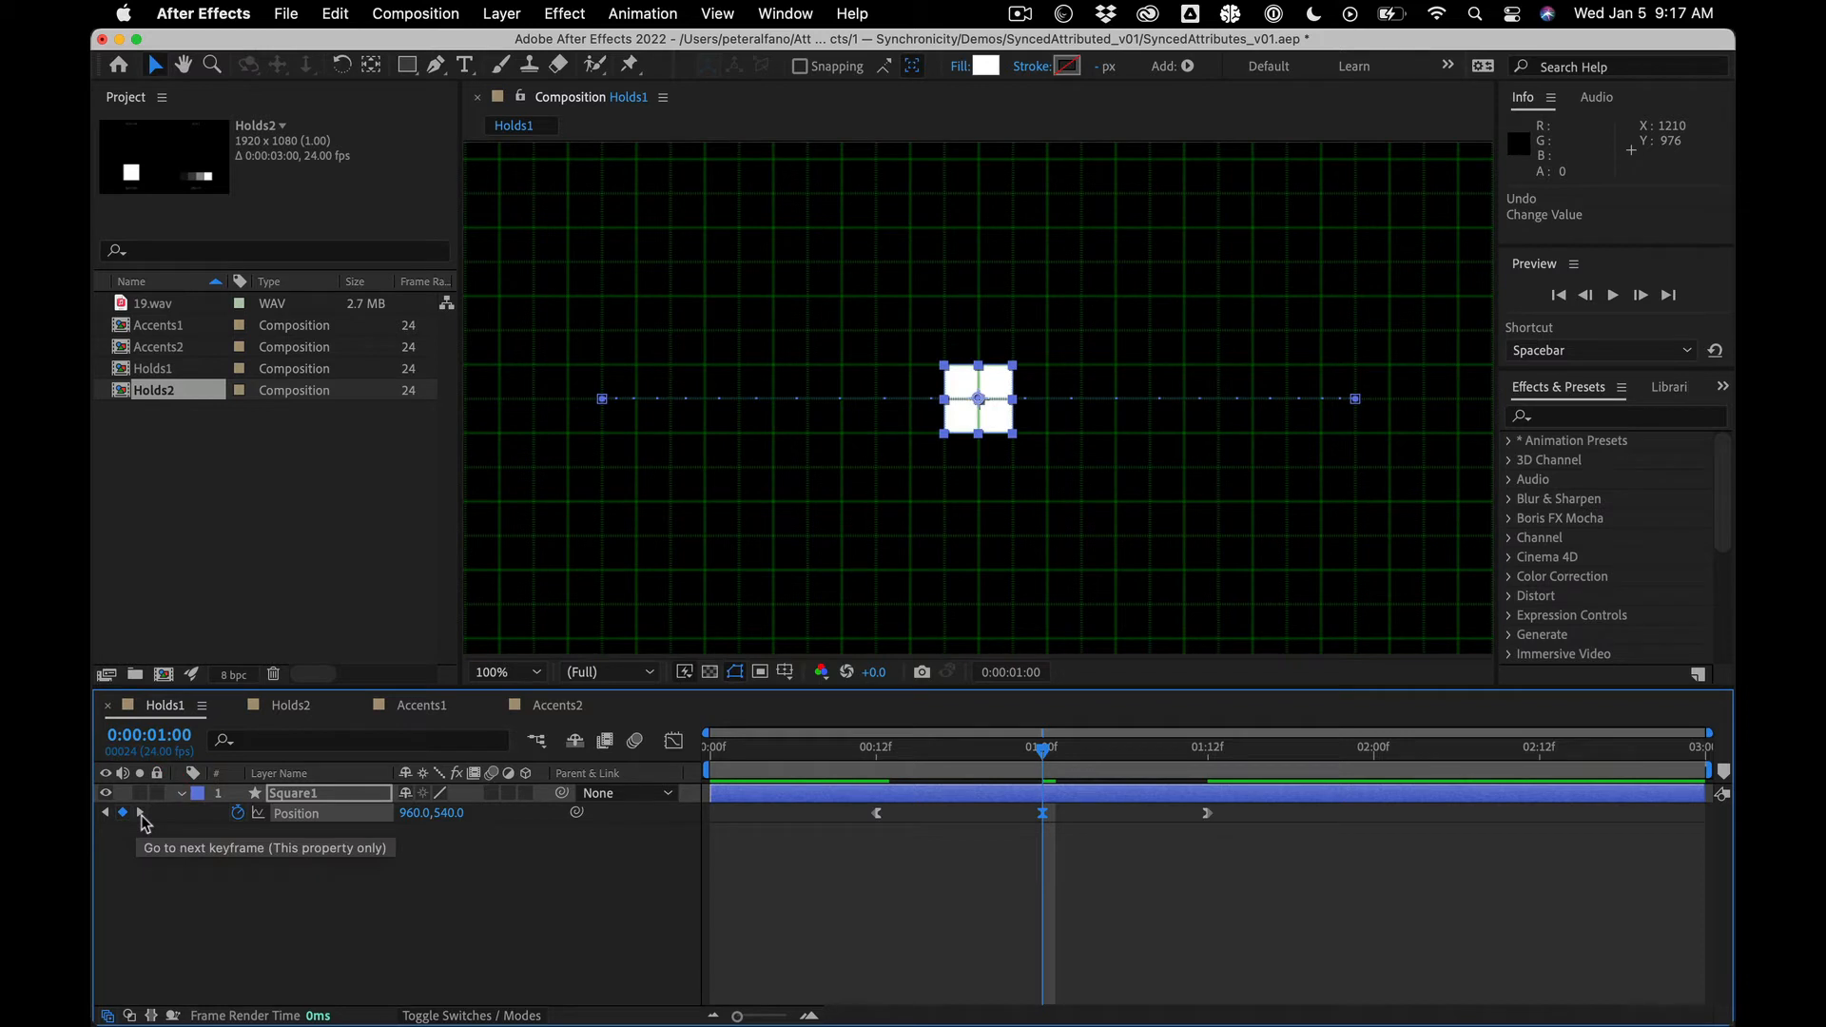
Step: Try removing Square1's Position keyframe at 0:00:00:12, and undo the removal
click(141, 814)
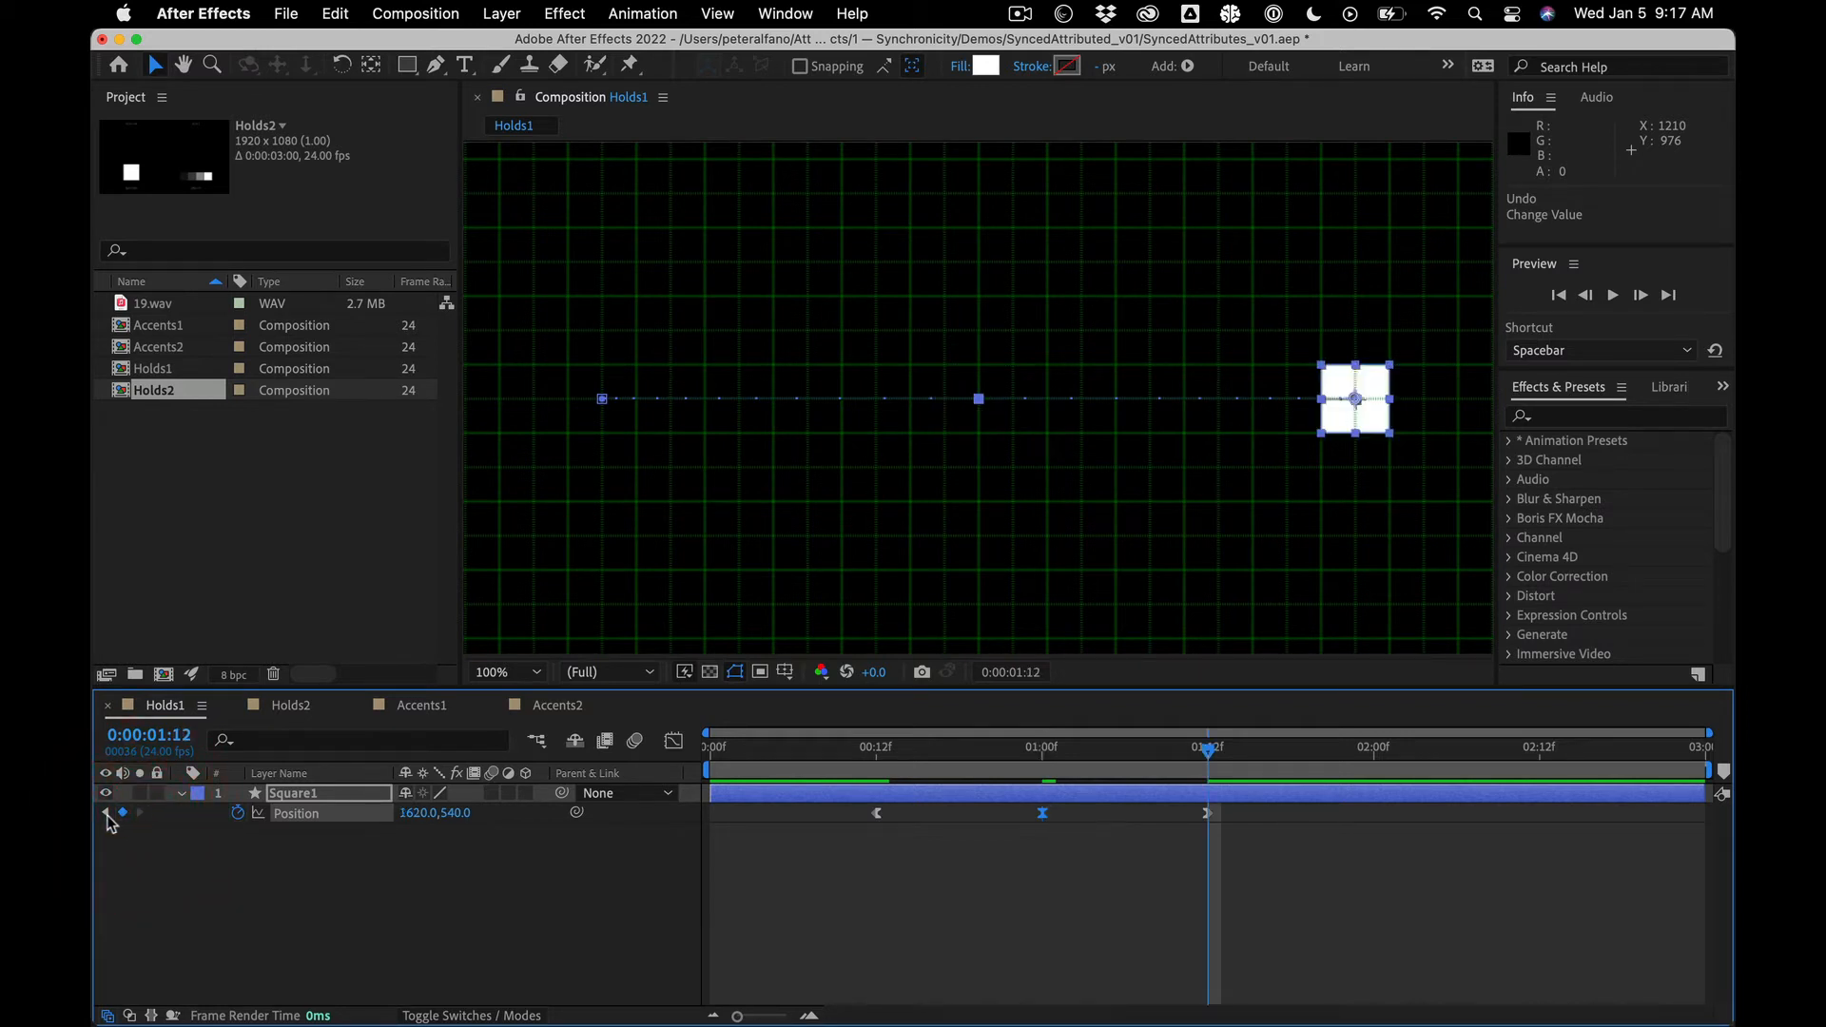
click(108, 813)
click(108, 813)
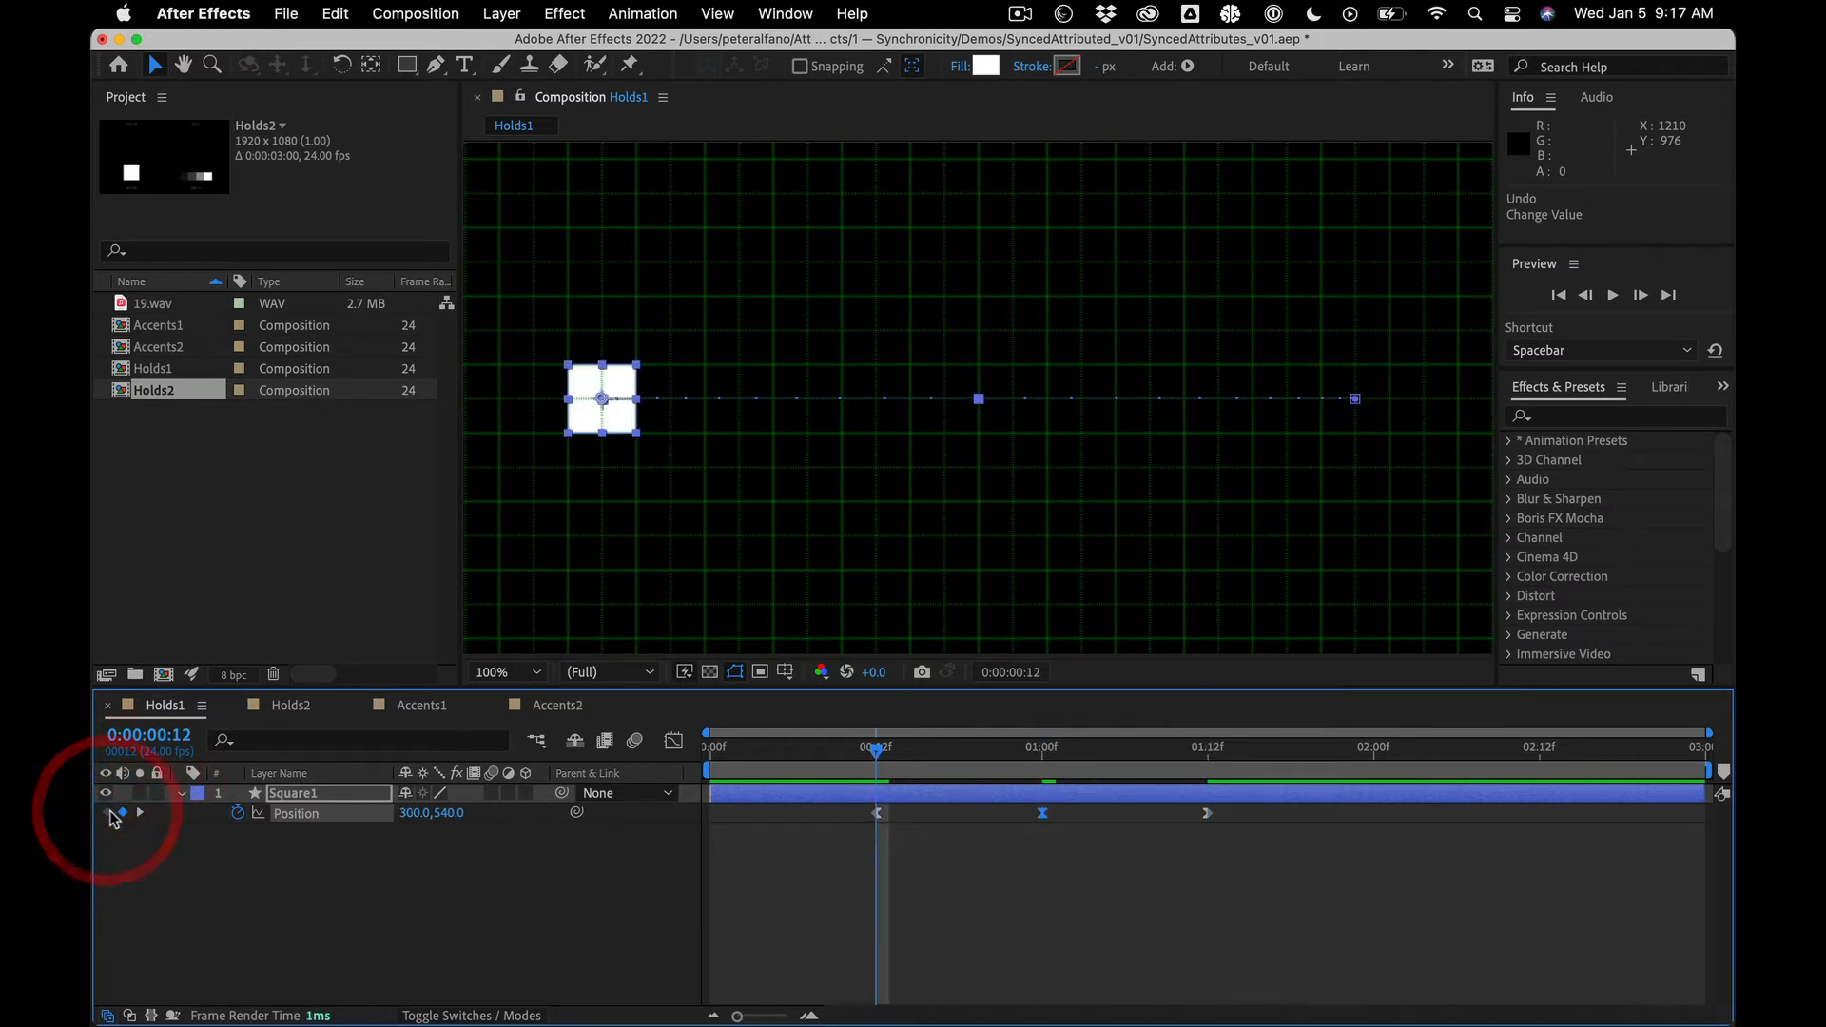
click(122, 813)
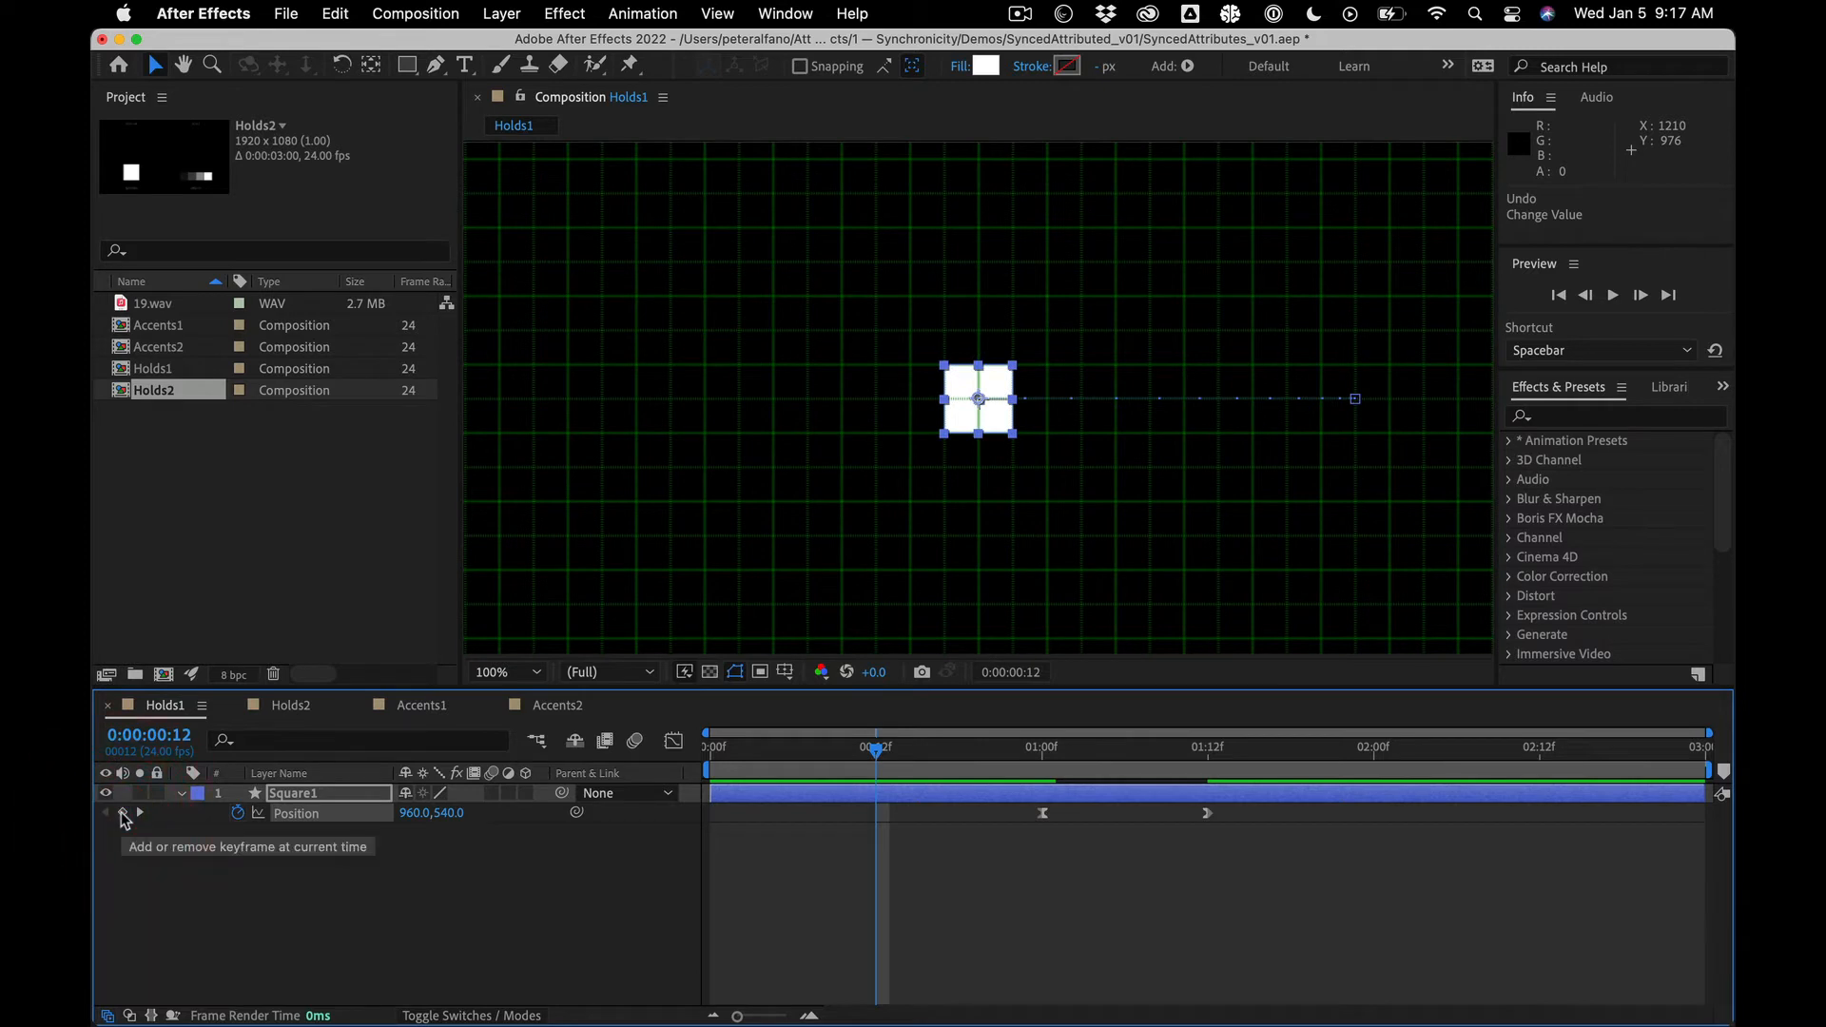
key(super+z)
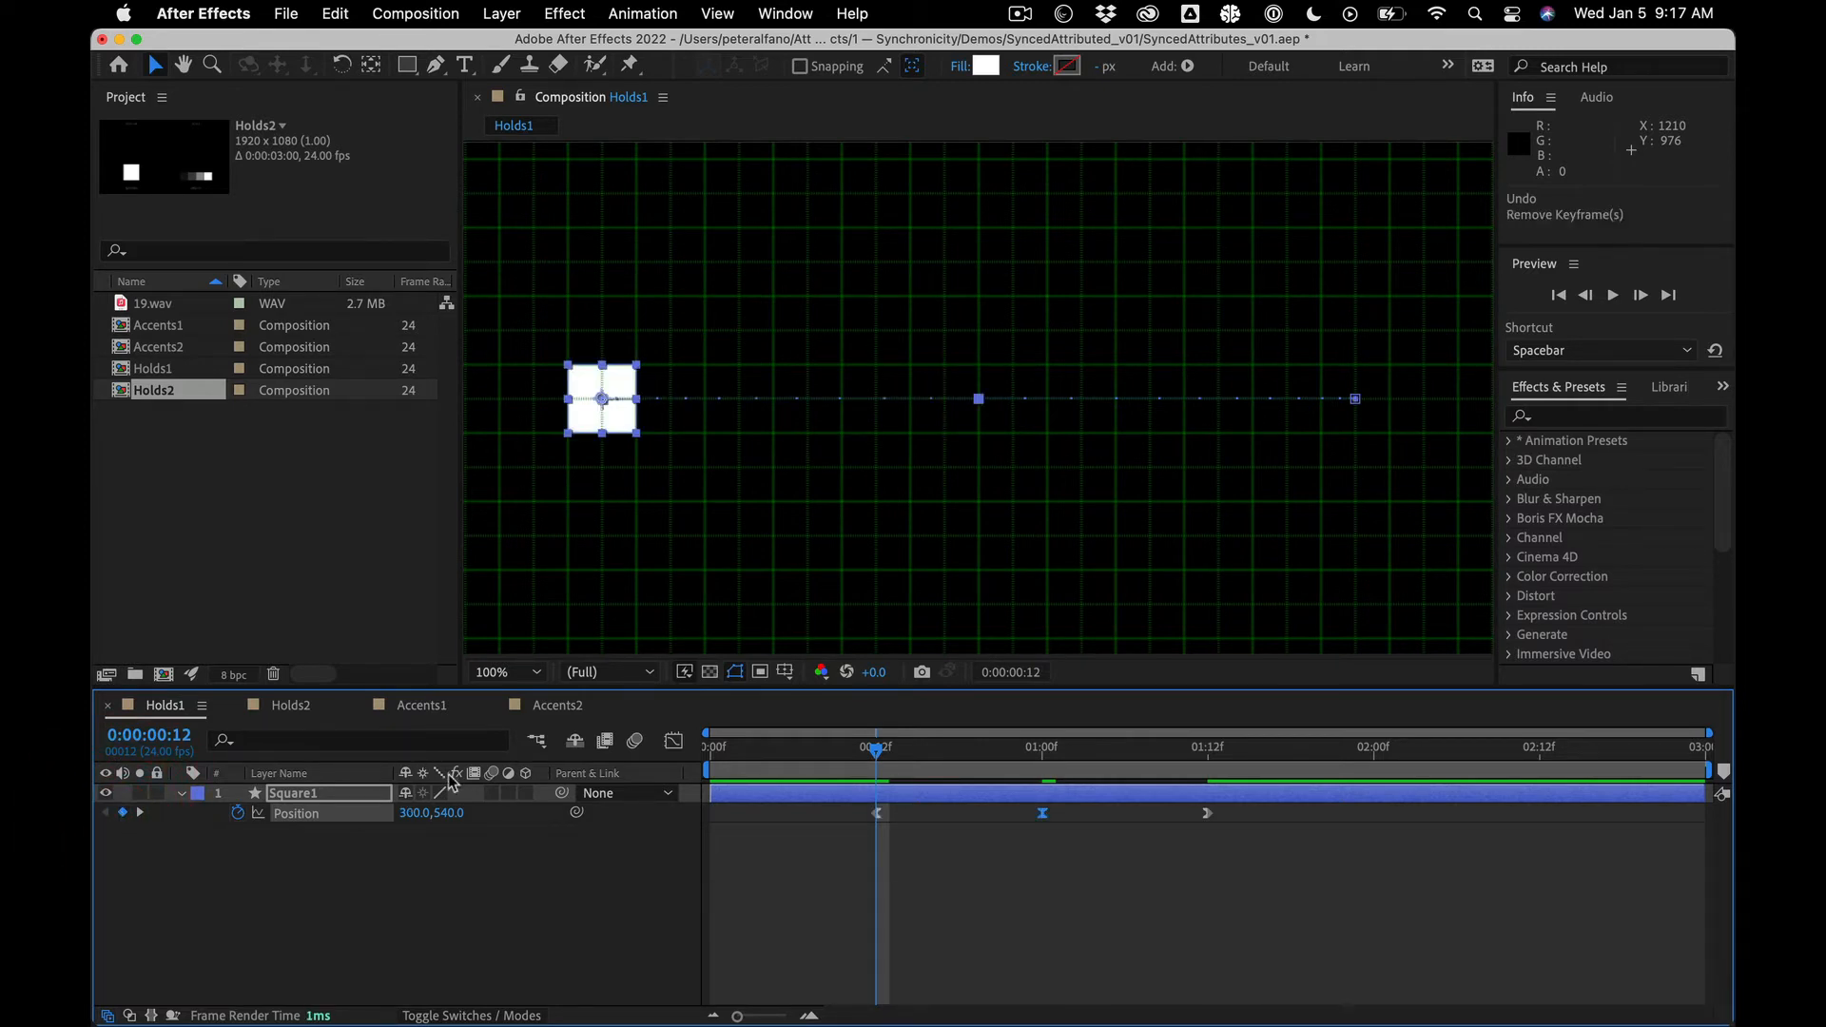
Step: Step back and forth between Square1's Position keyframes at 0:00:00:12, 0:00:01:00 and 0:00:01:12 to examine the square's position at each
key(space)
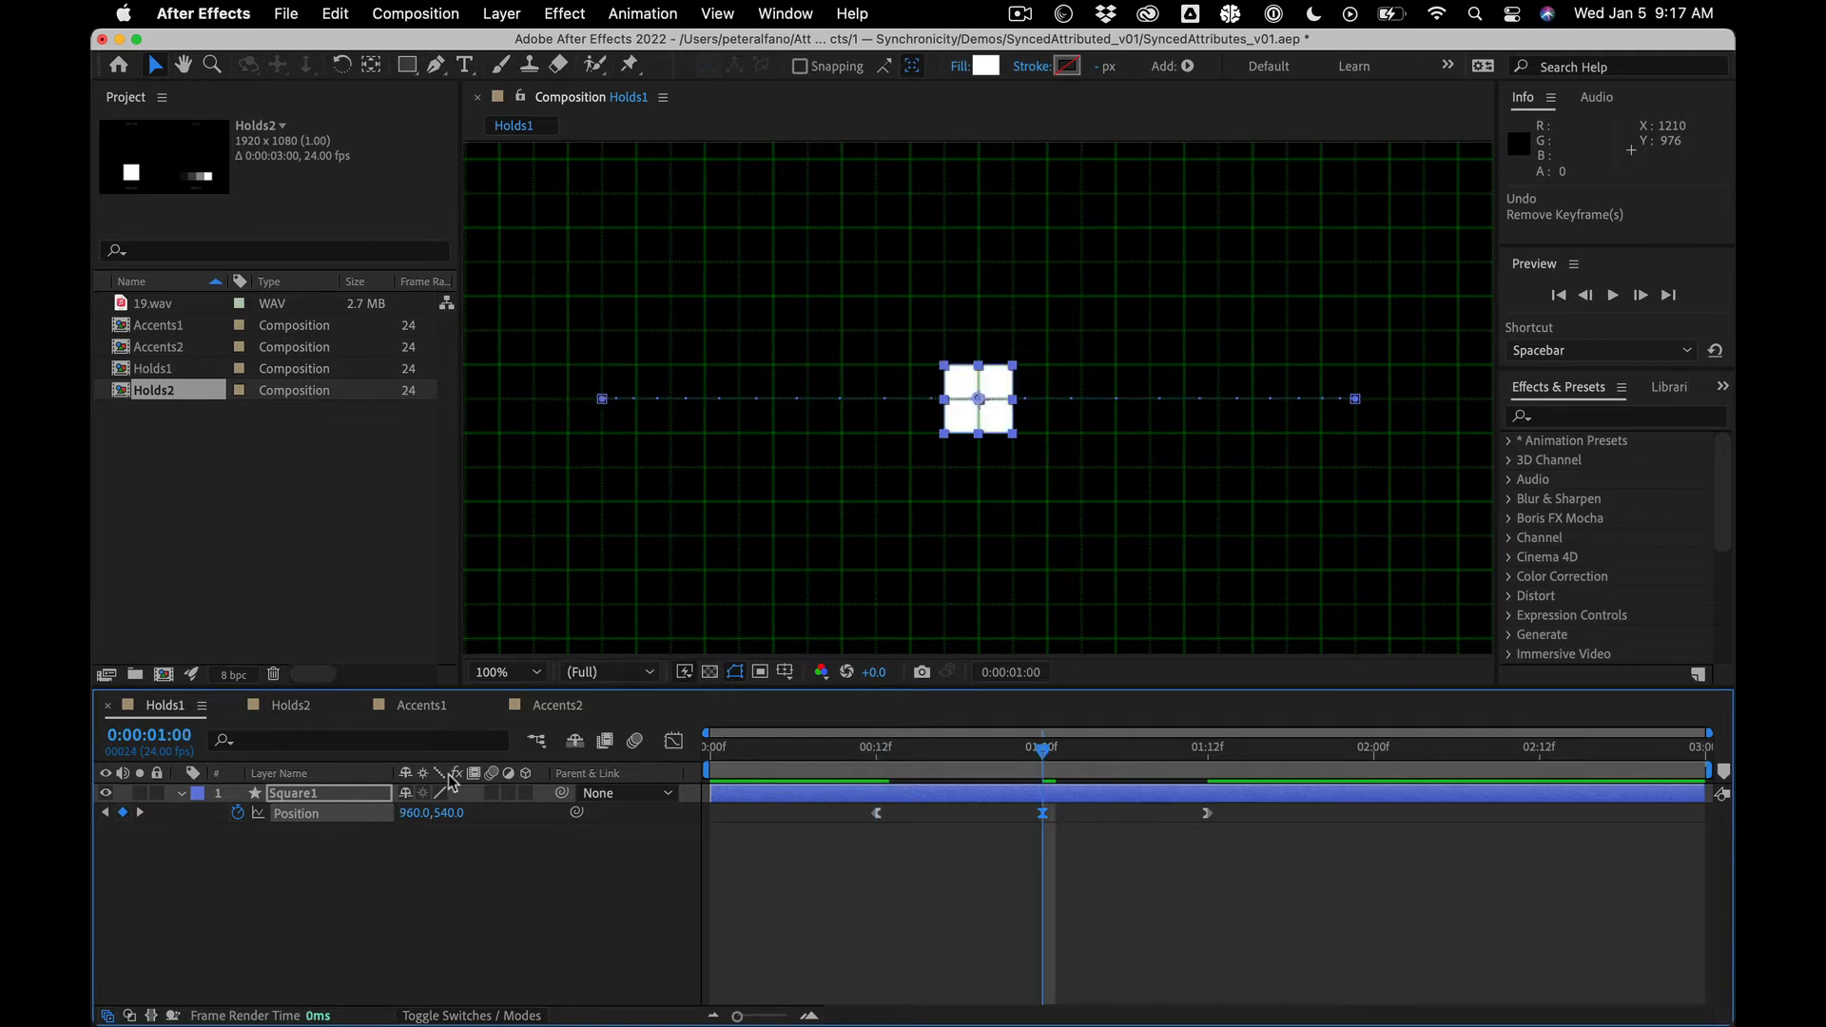
key(j)
key(j)
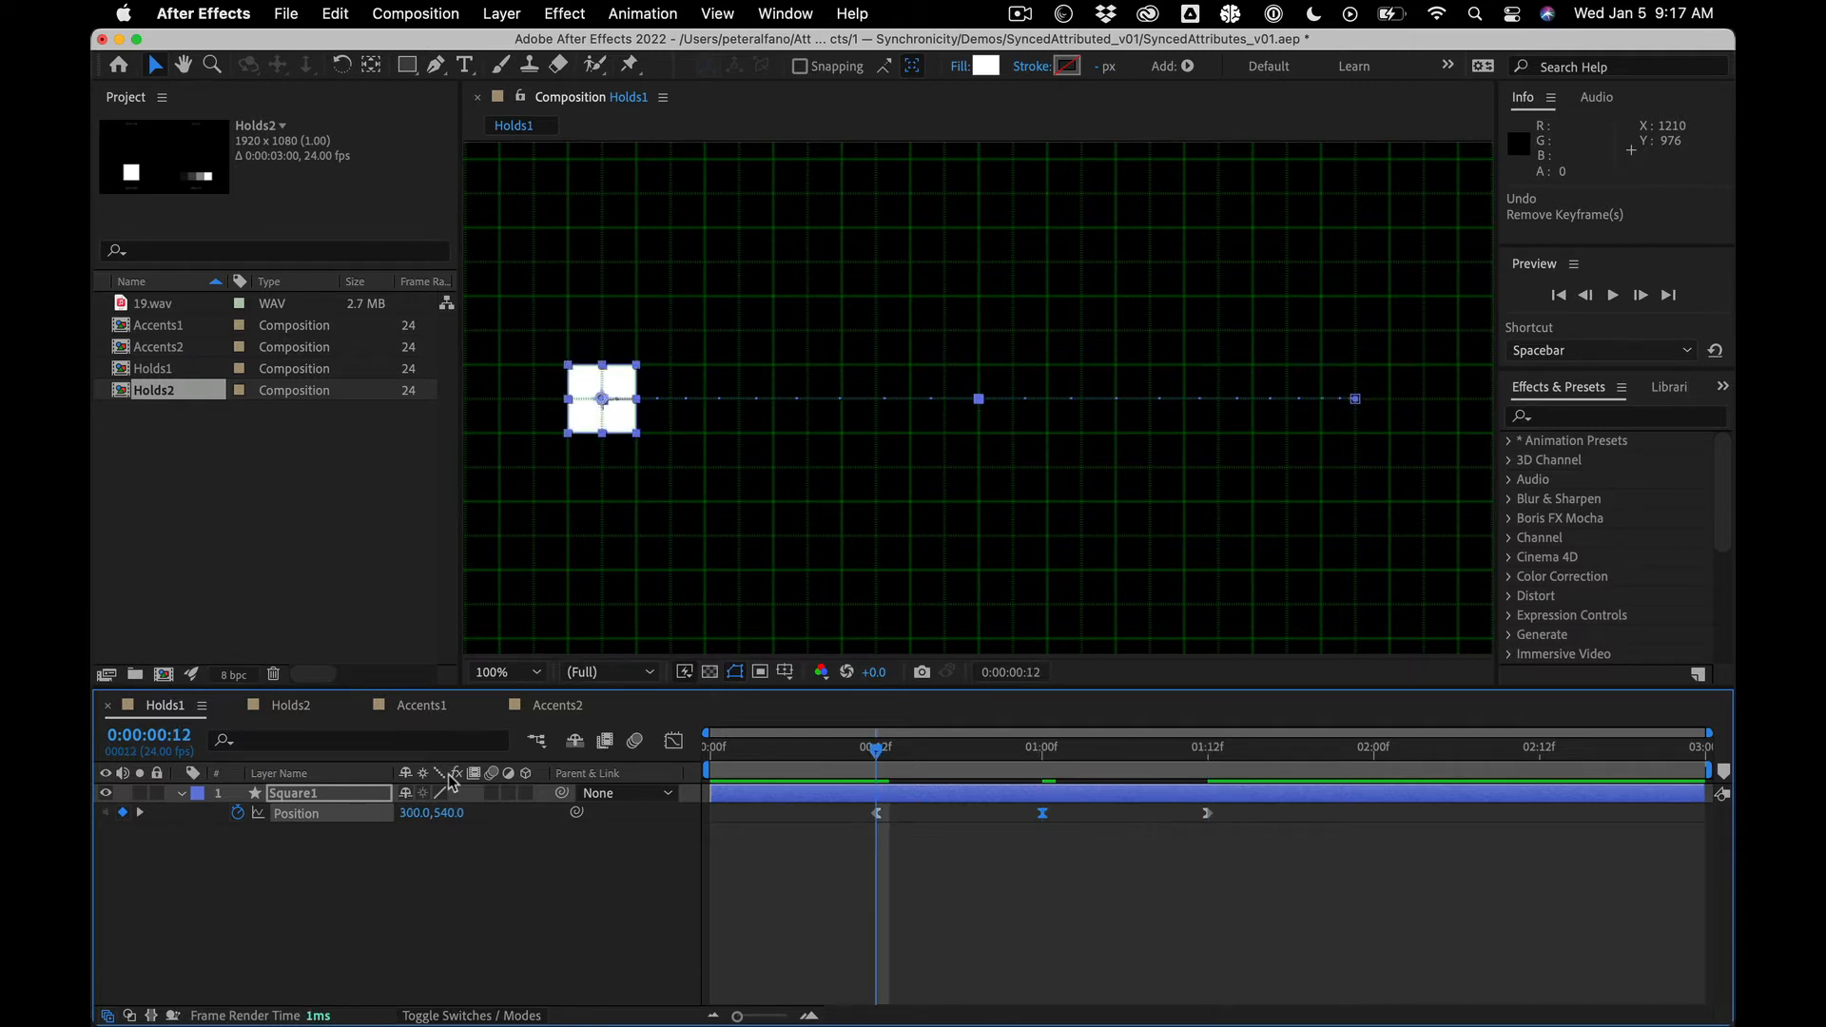
key(k)
key(k)
key(j)
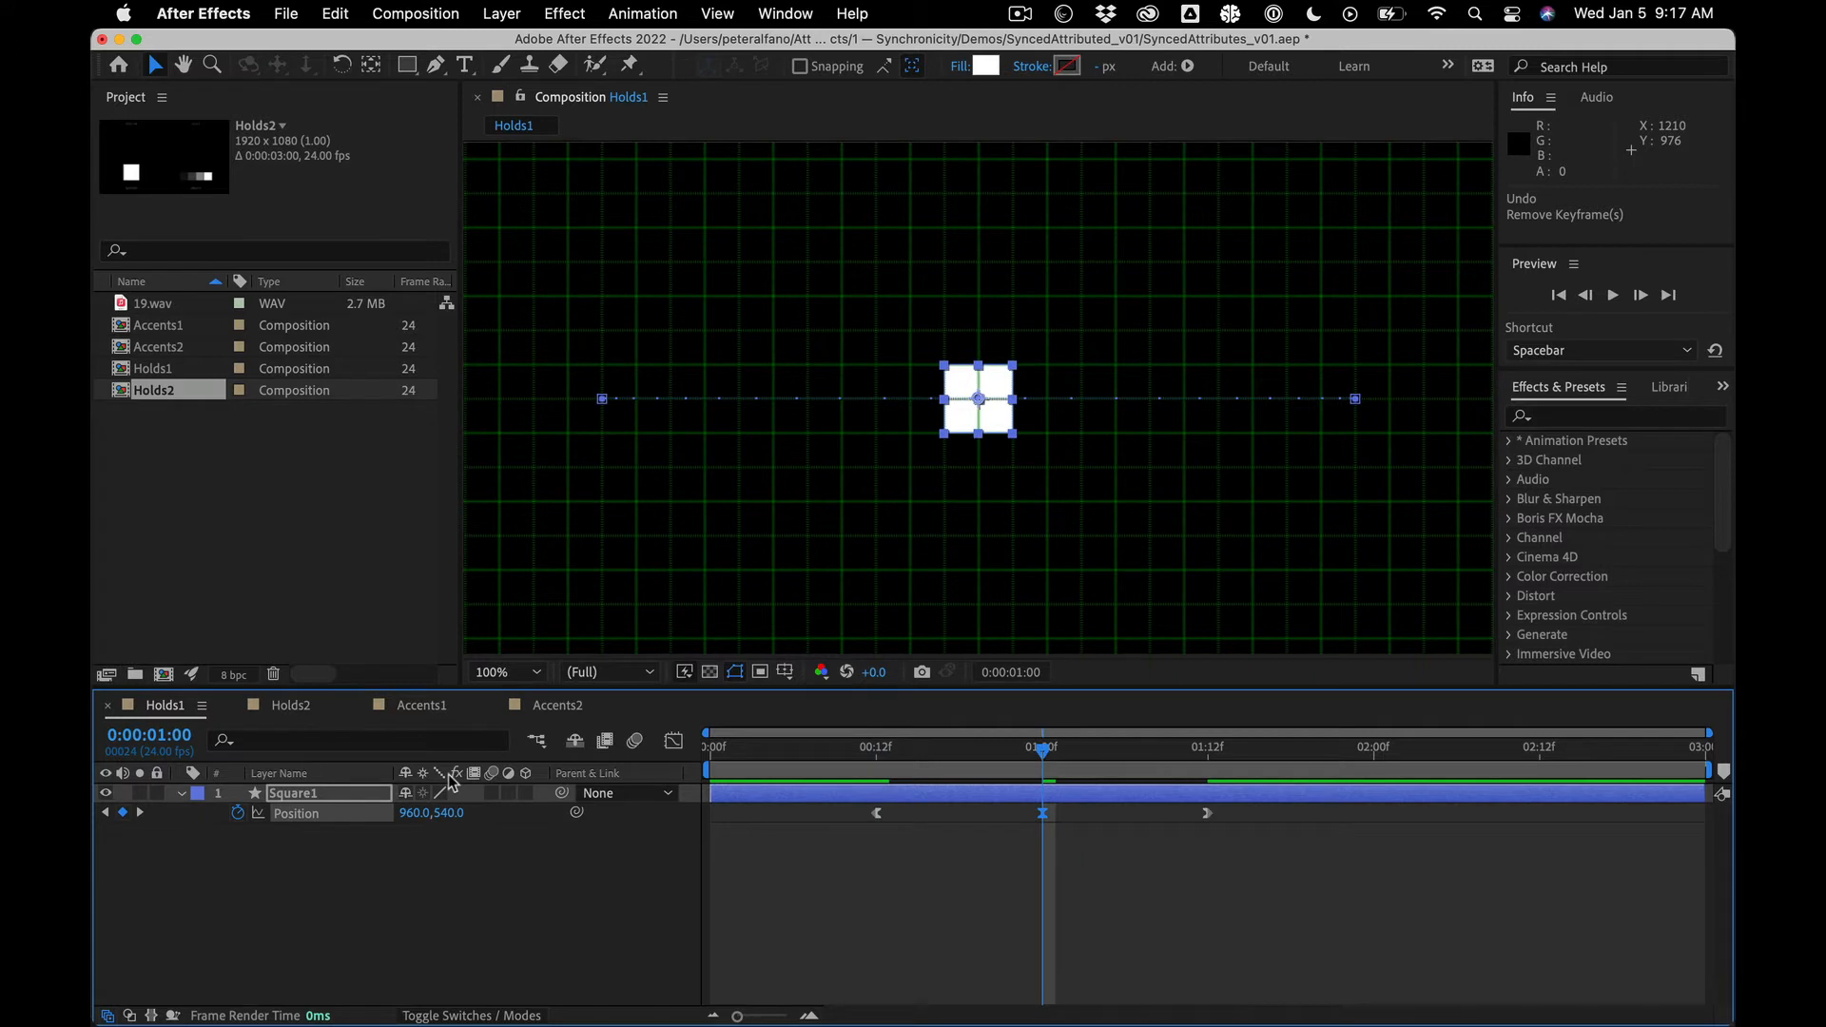
key(j)
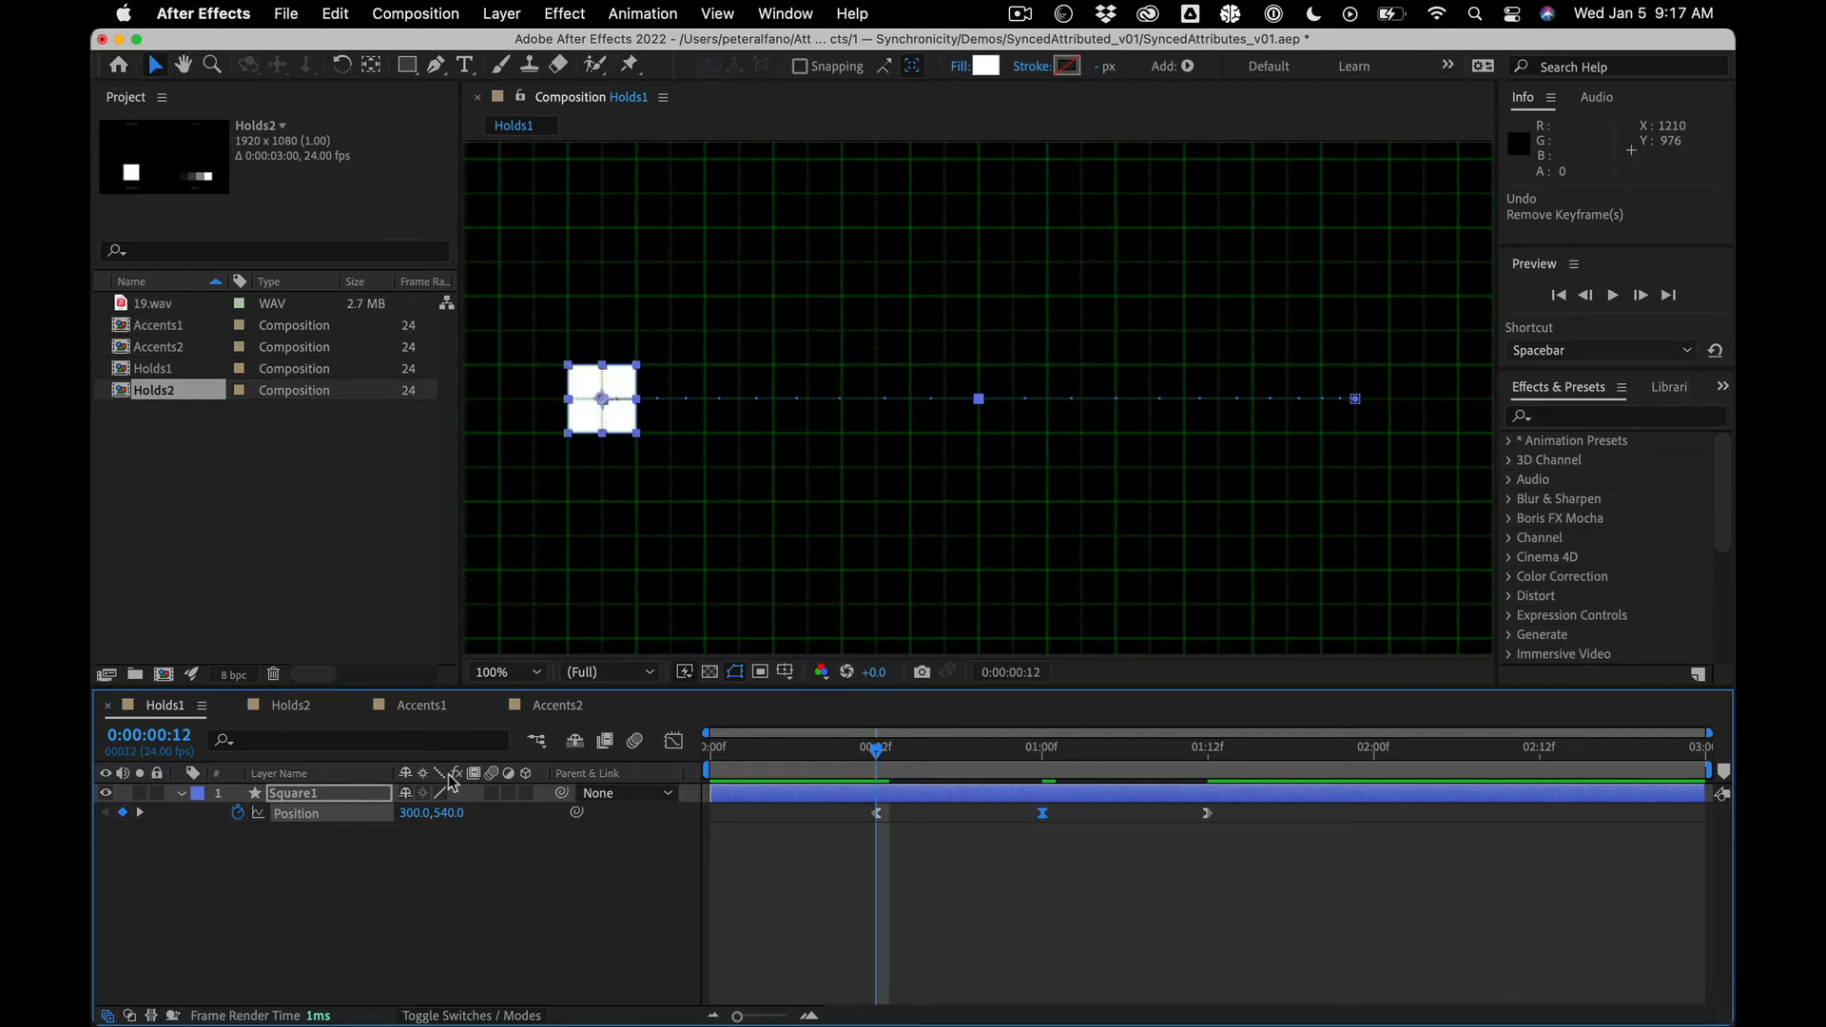
key(k)
key(k)
key(j)
key(j)
key(k)
key(j)
key(k)
key(k)
key(j)
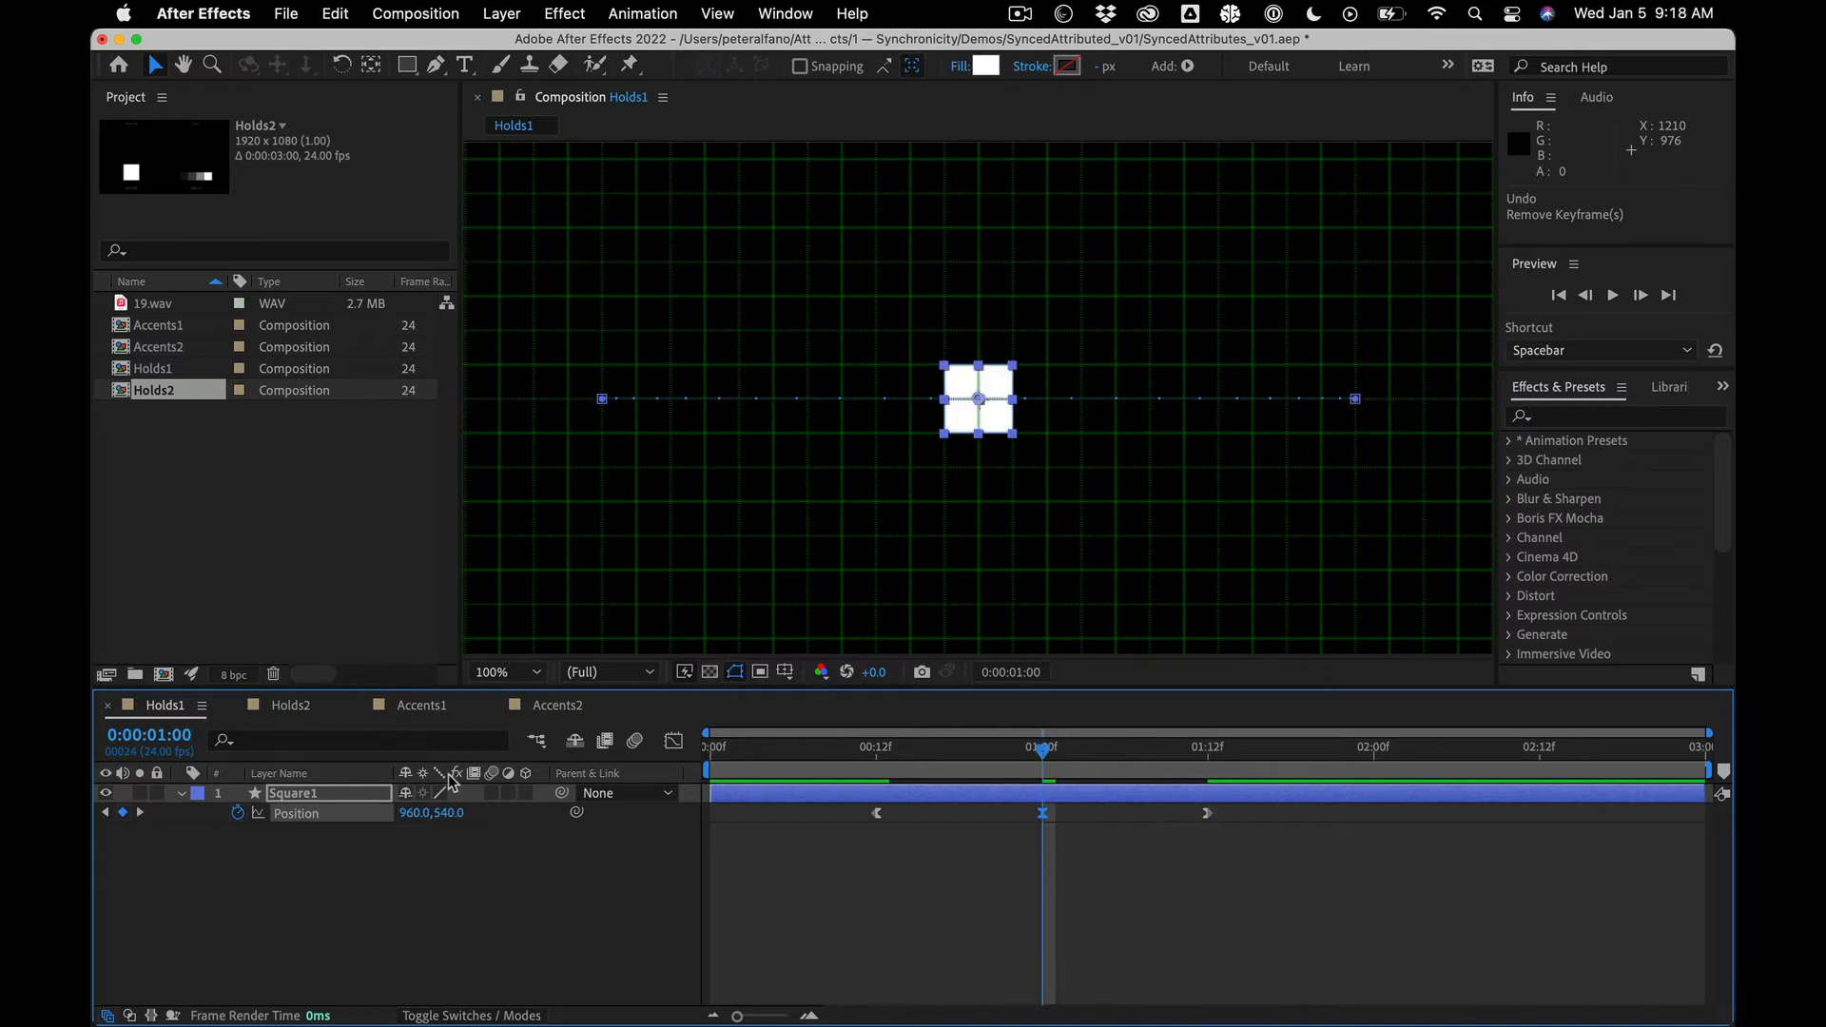
key(j)
key(k)
key(k)
key(j)
key(j)
key(k)
key(k)
key(j)
key(j)
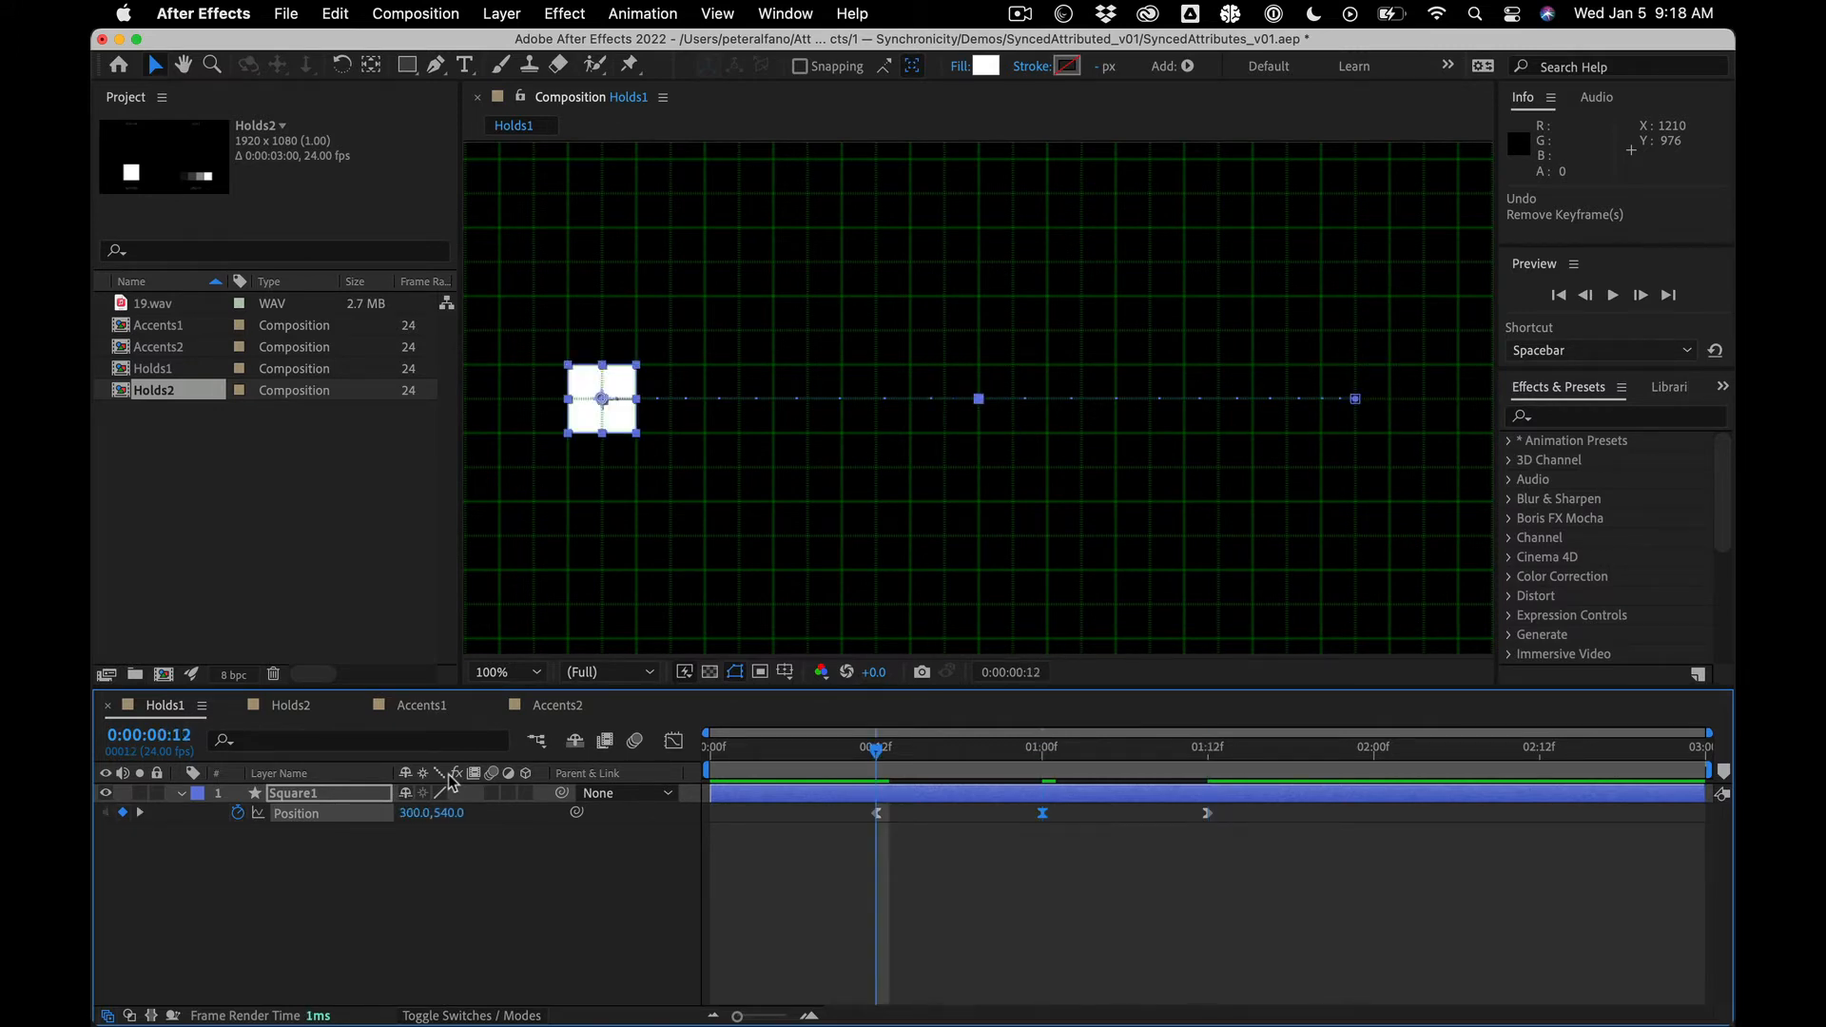
key(k)
key(k)
key(j)
key(j)
key(k)
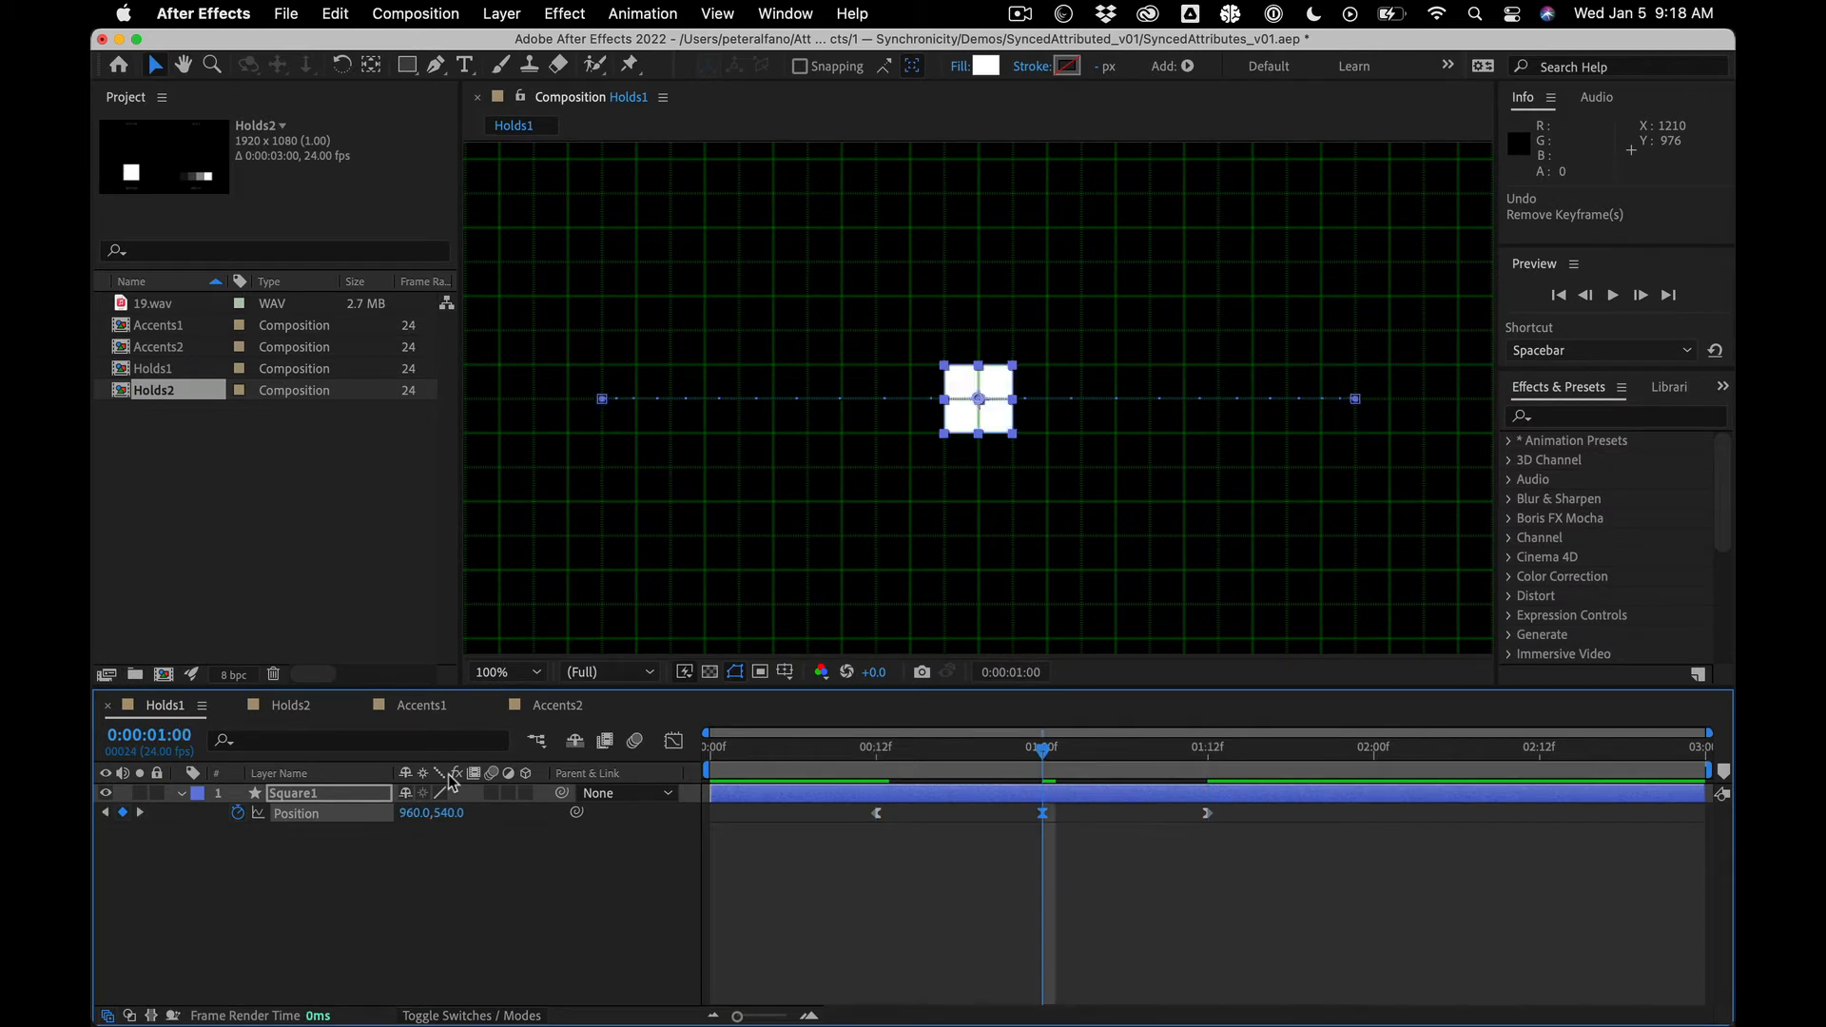
Step: Jump to Square1's Position keyframe at 0:00:00:12 and return to the one at 0:00:01:00
key(k)
key(j)
key(j)
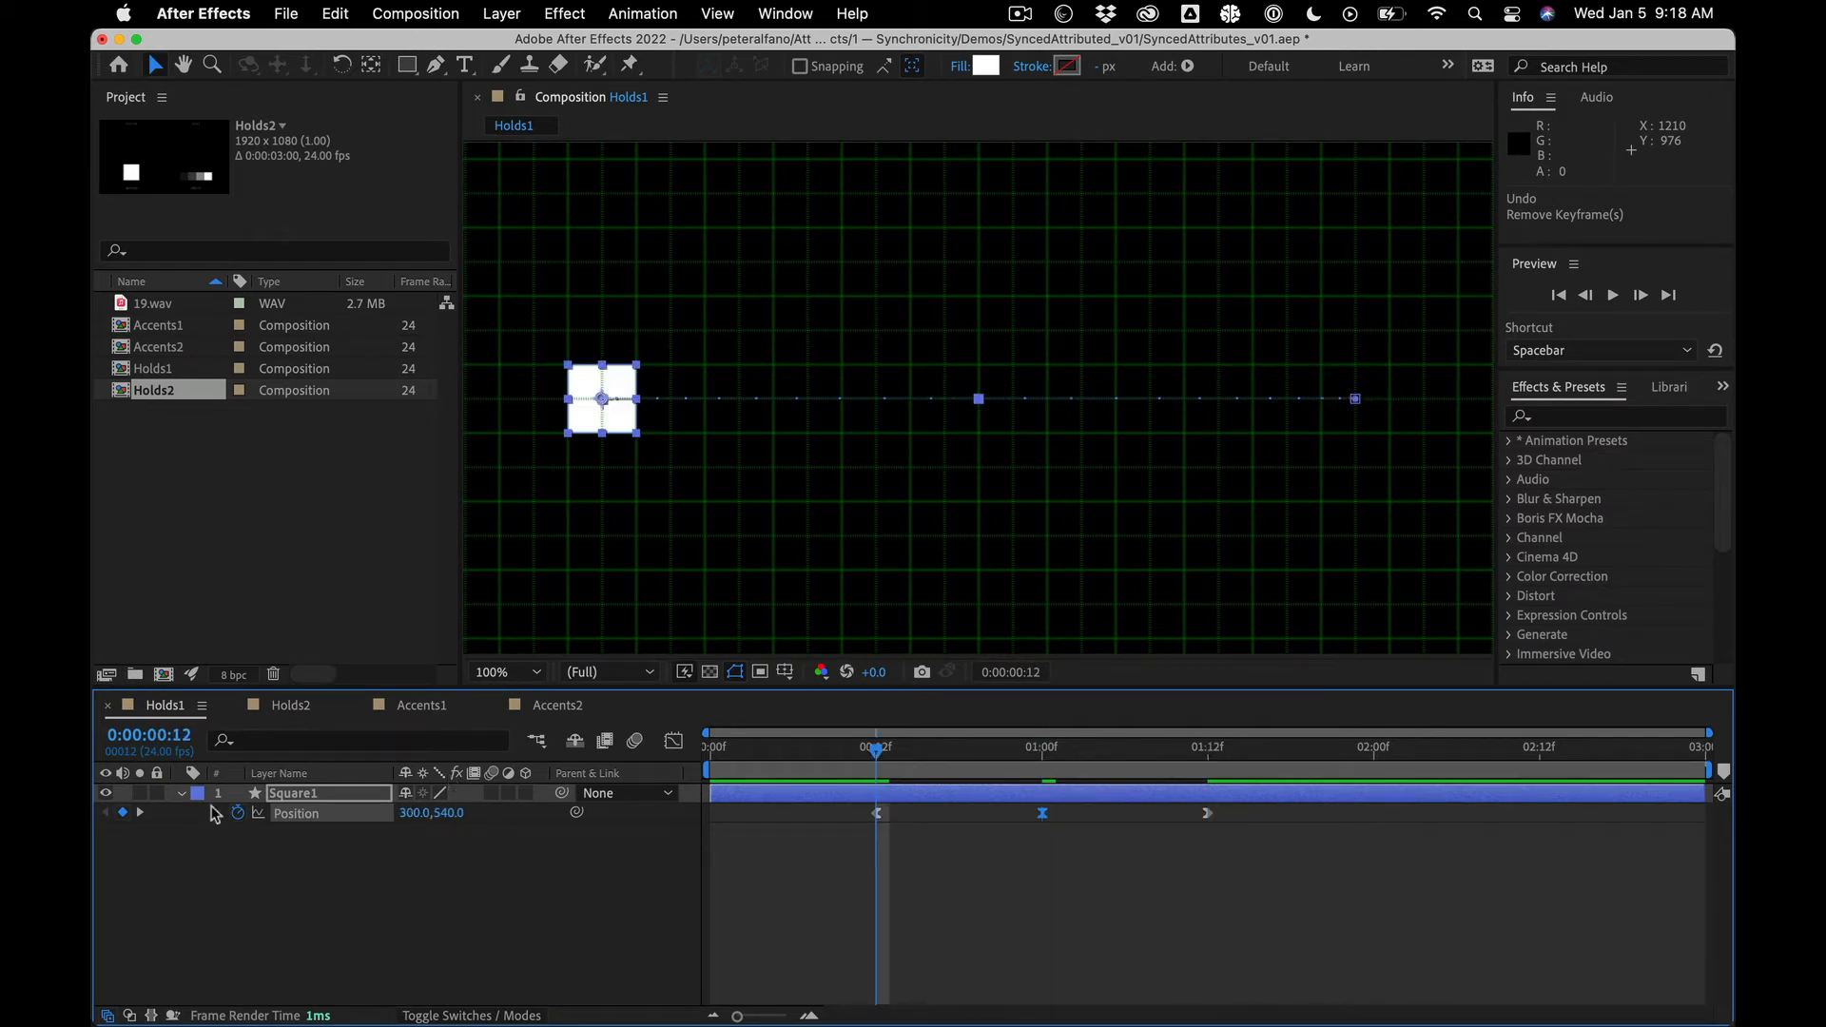
click(140, 814)
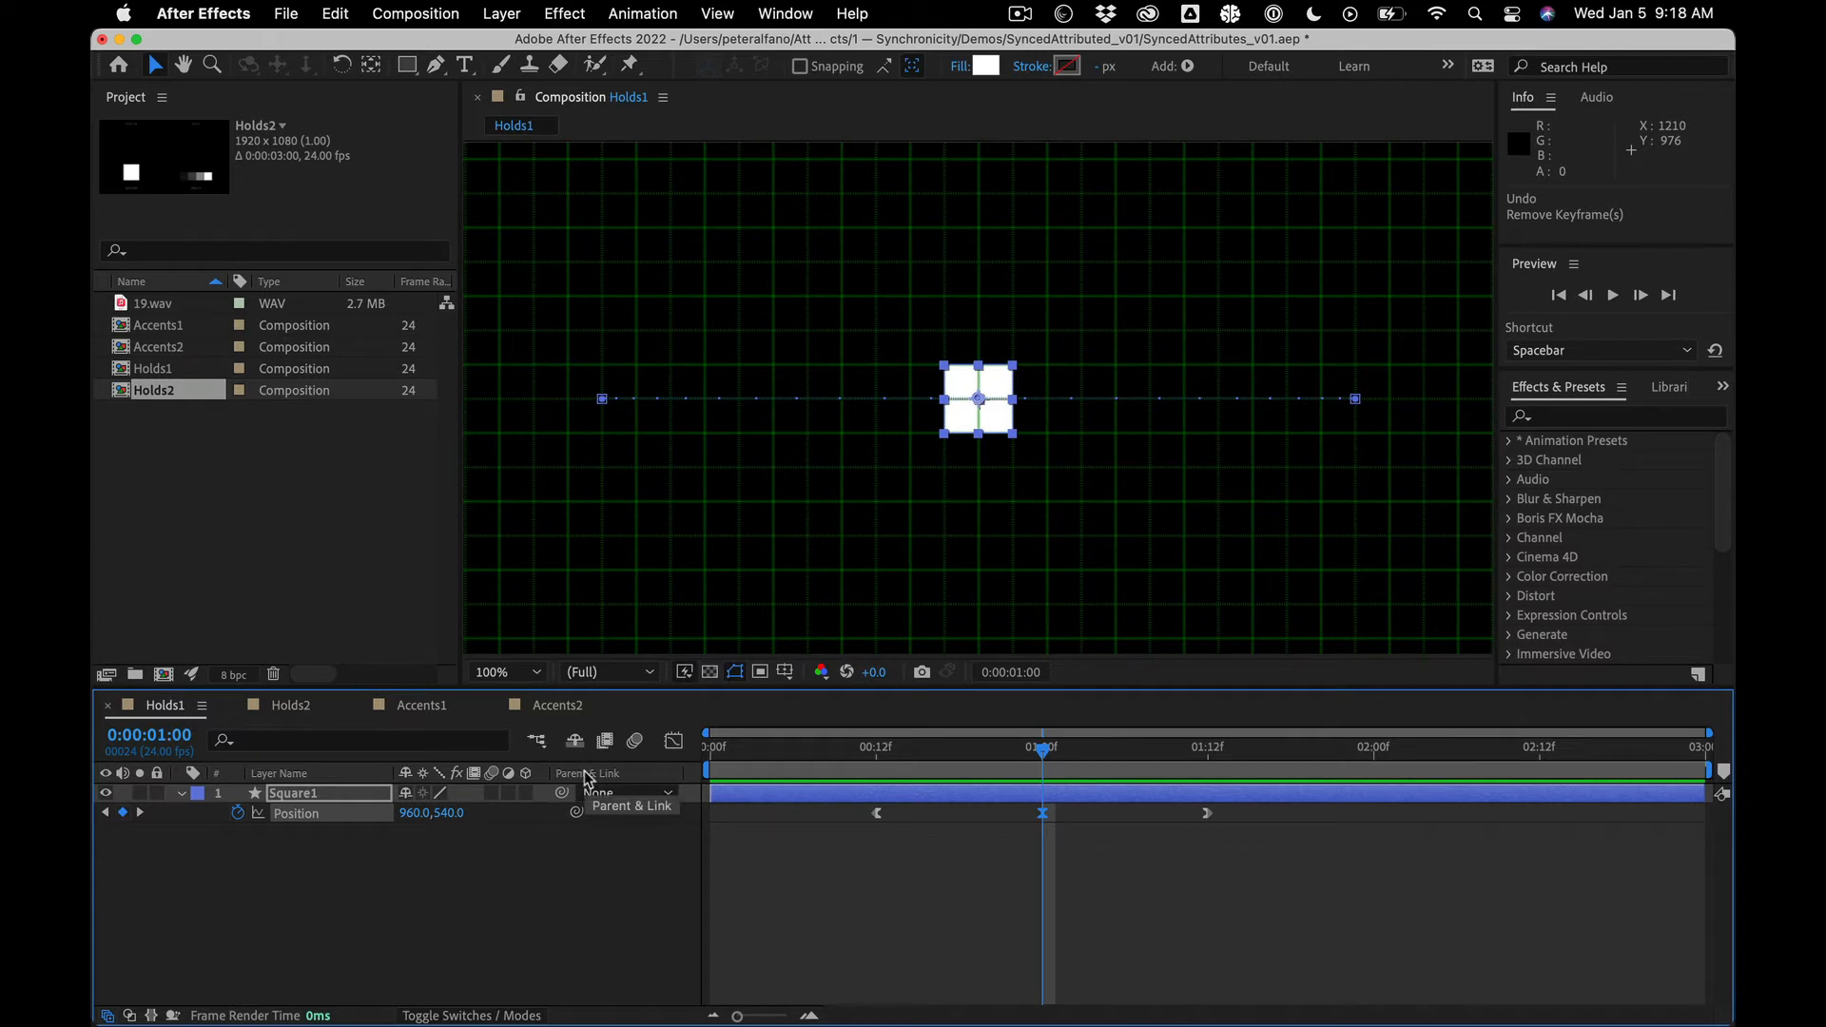
Step: Hide the timeline's Parent & Link column and place the visibility and keyframe navigation column after the layer switches
click(107, 1016)
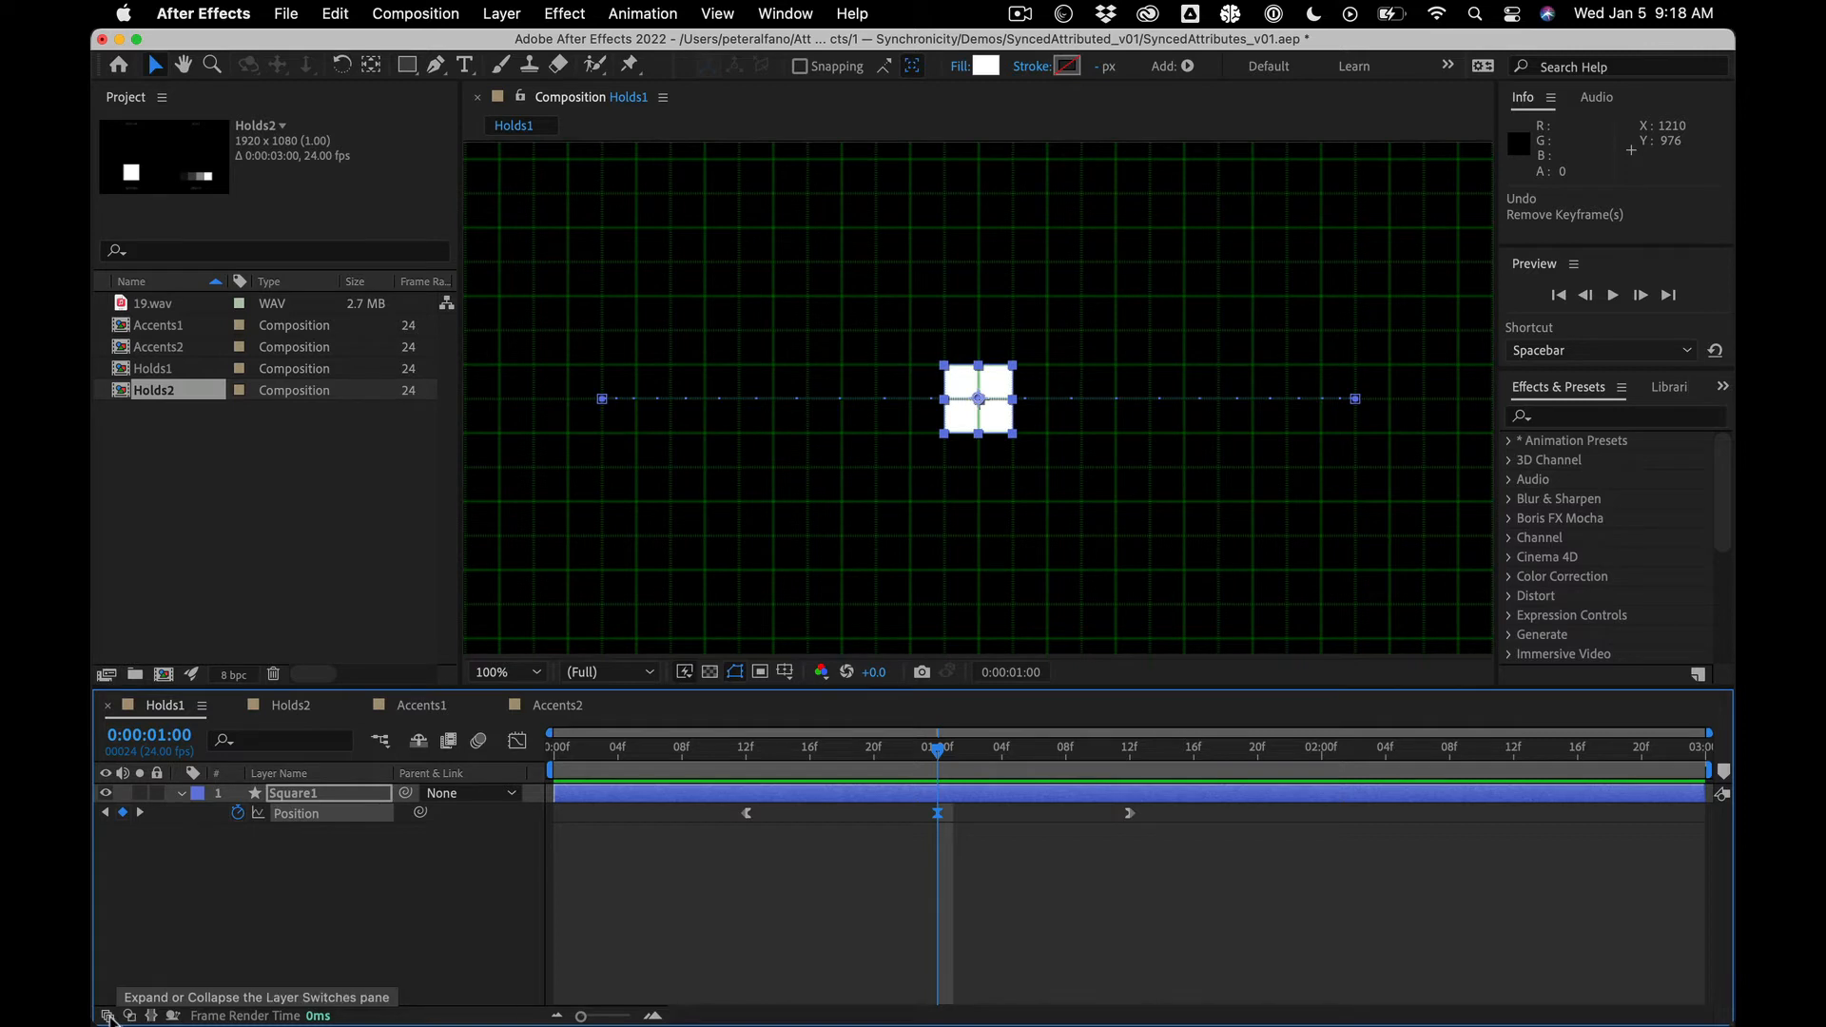
click(106, 1016)
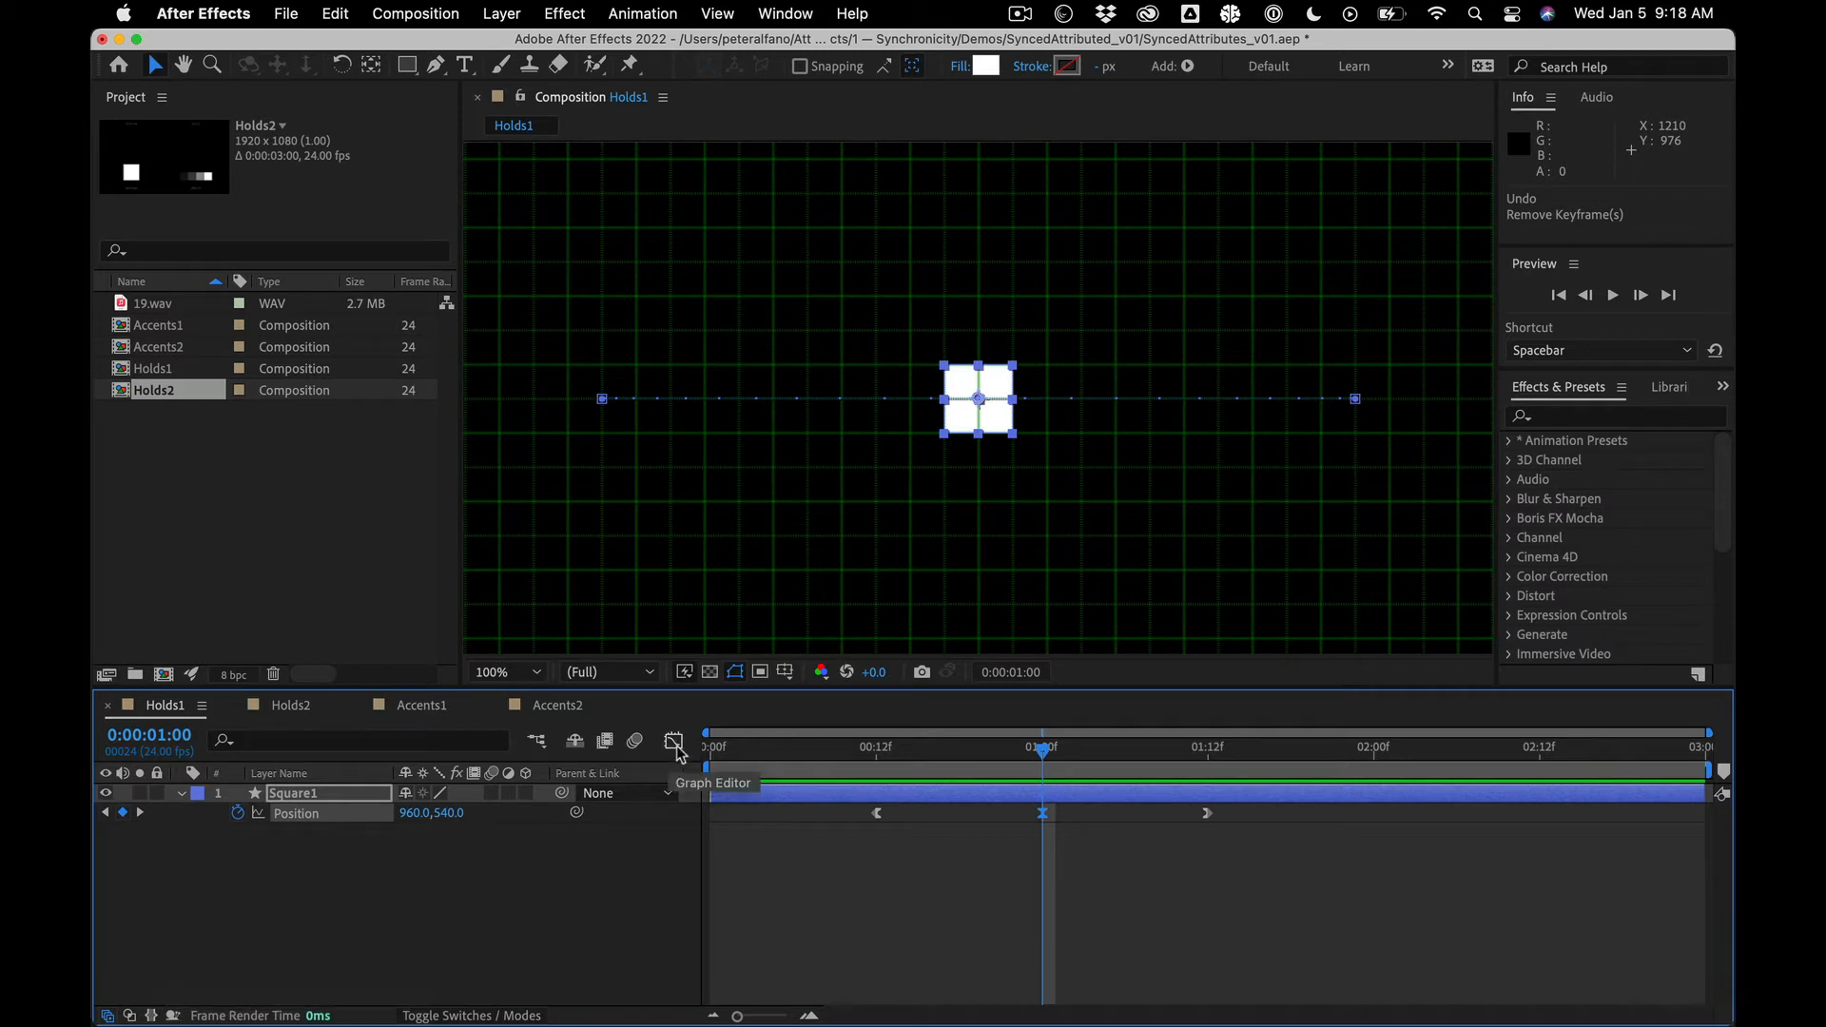
right_click(624, 772)
click(649, 794)
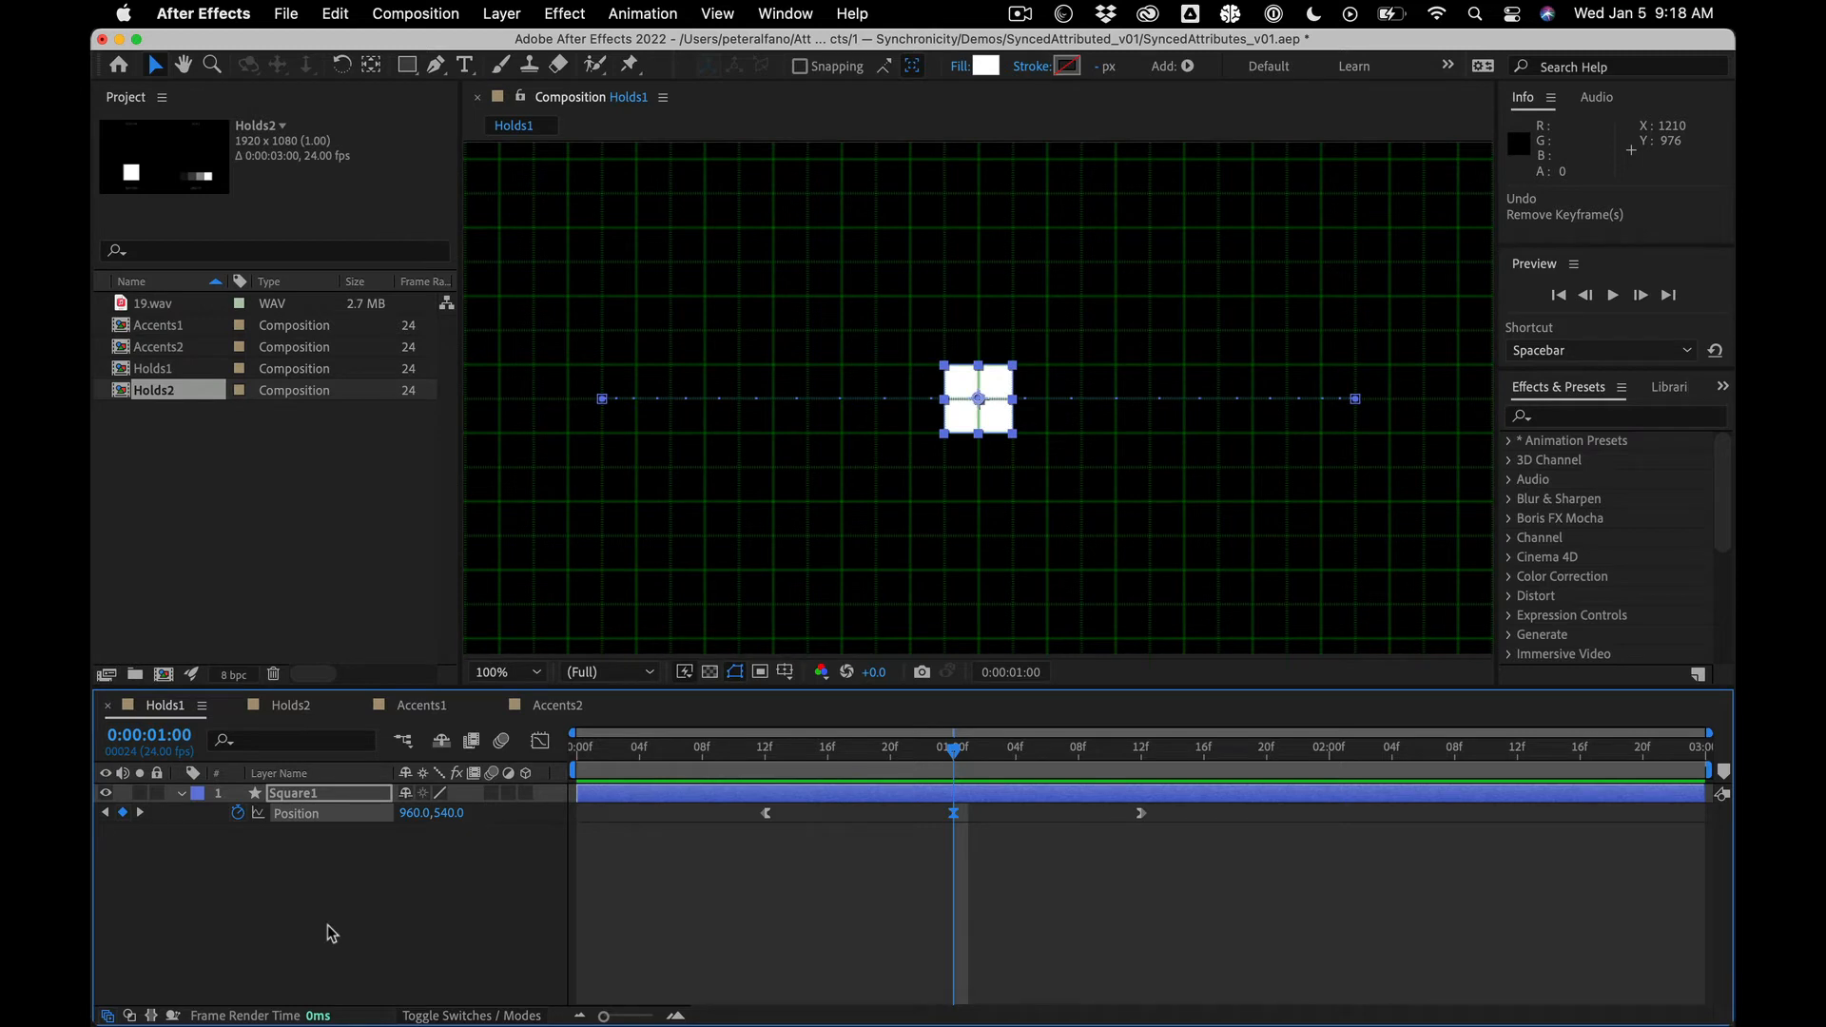
drag(163, 774, 564, 768)
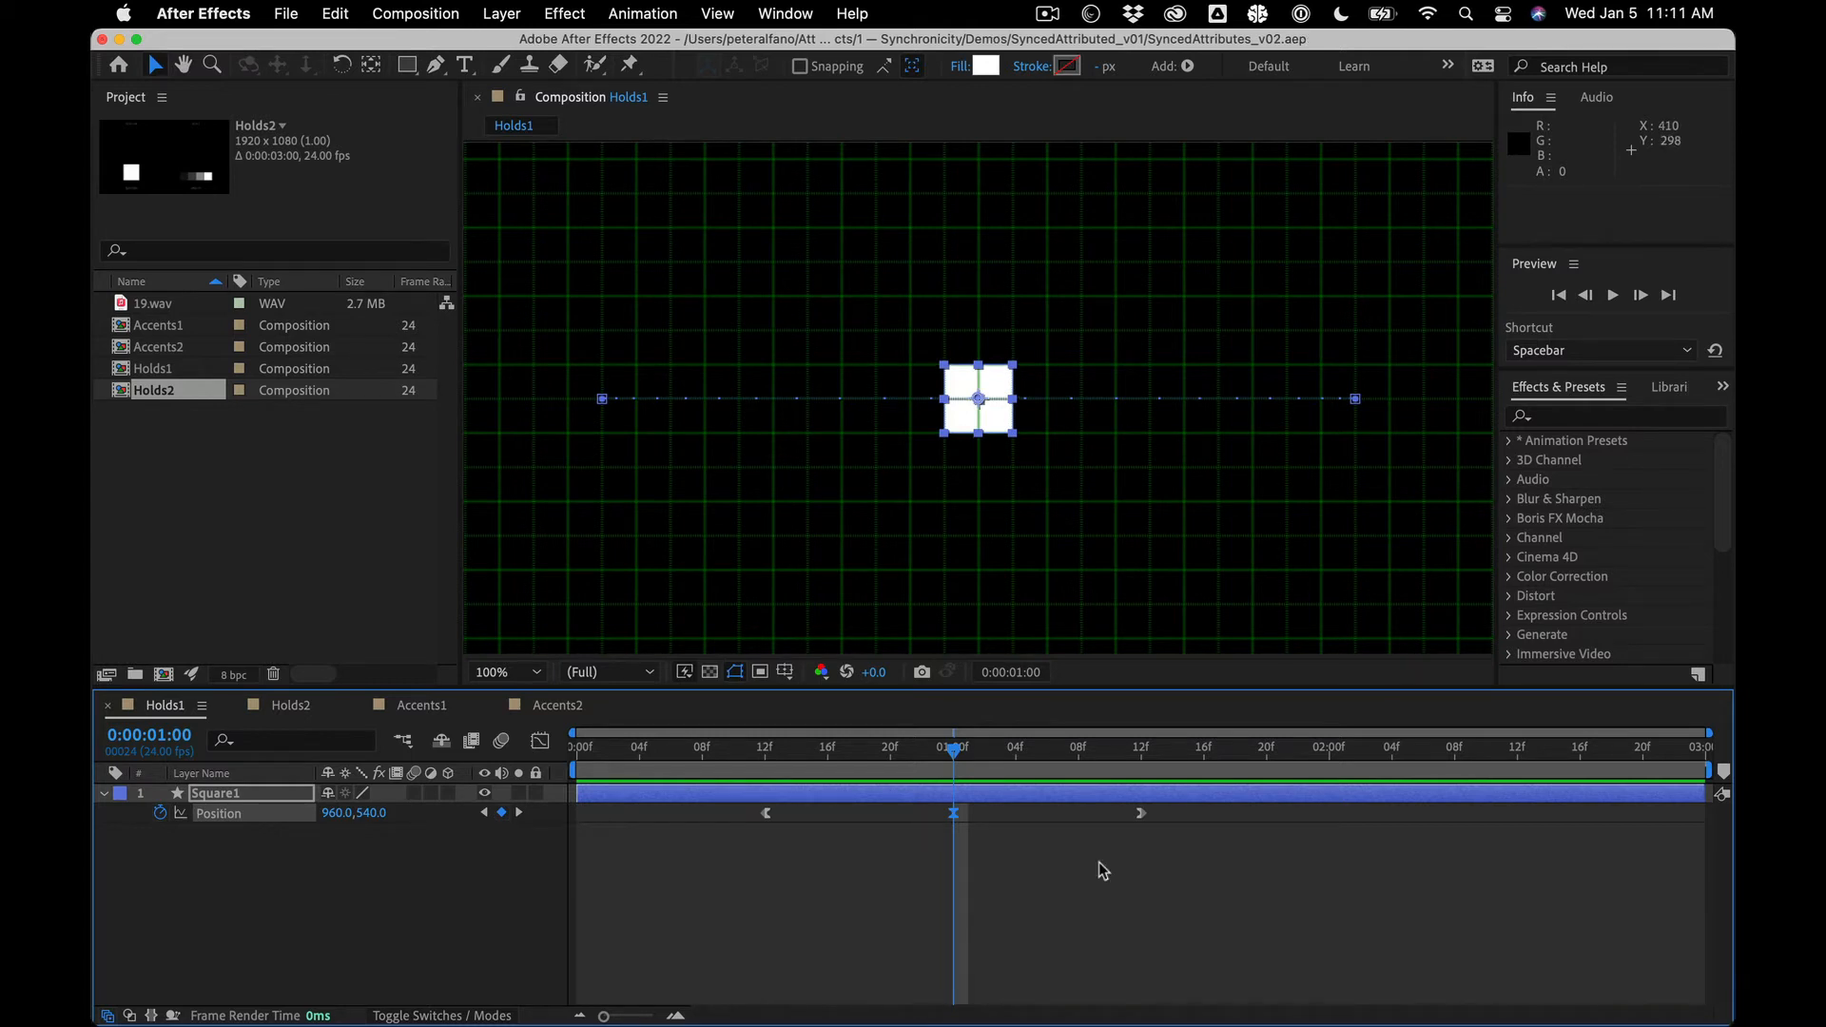
Step: Preview Square1's motion from near the start, and examine the Easy Ease options for its Position keyframe at 0:00:01:00
drag(905, 754, 632, 751)
key(space)
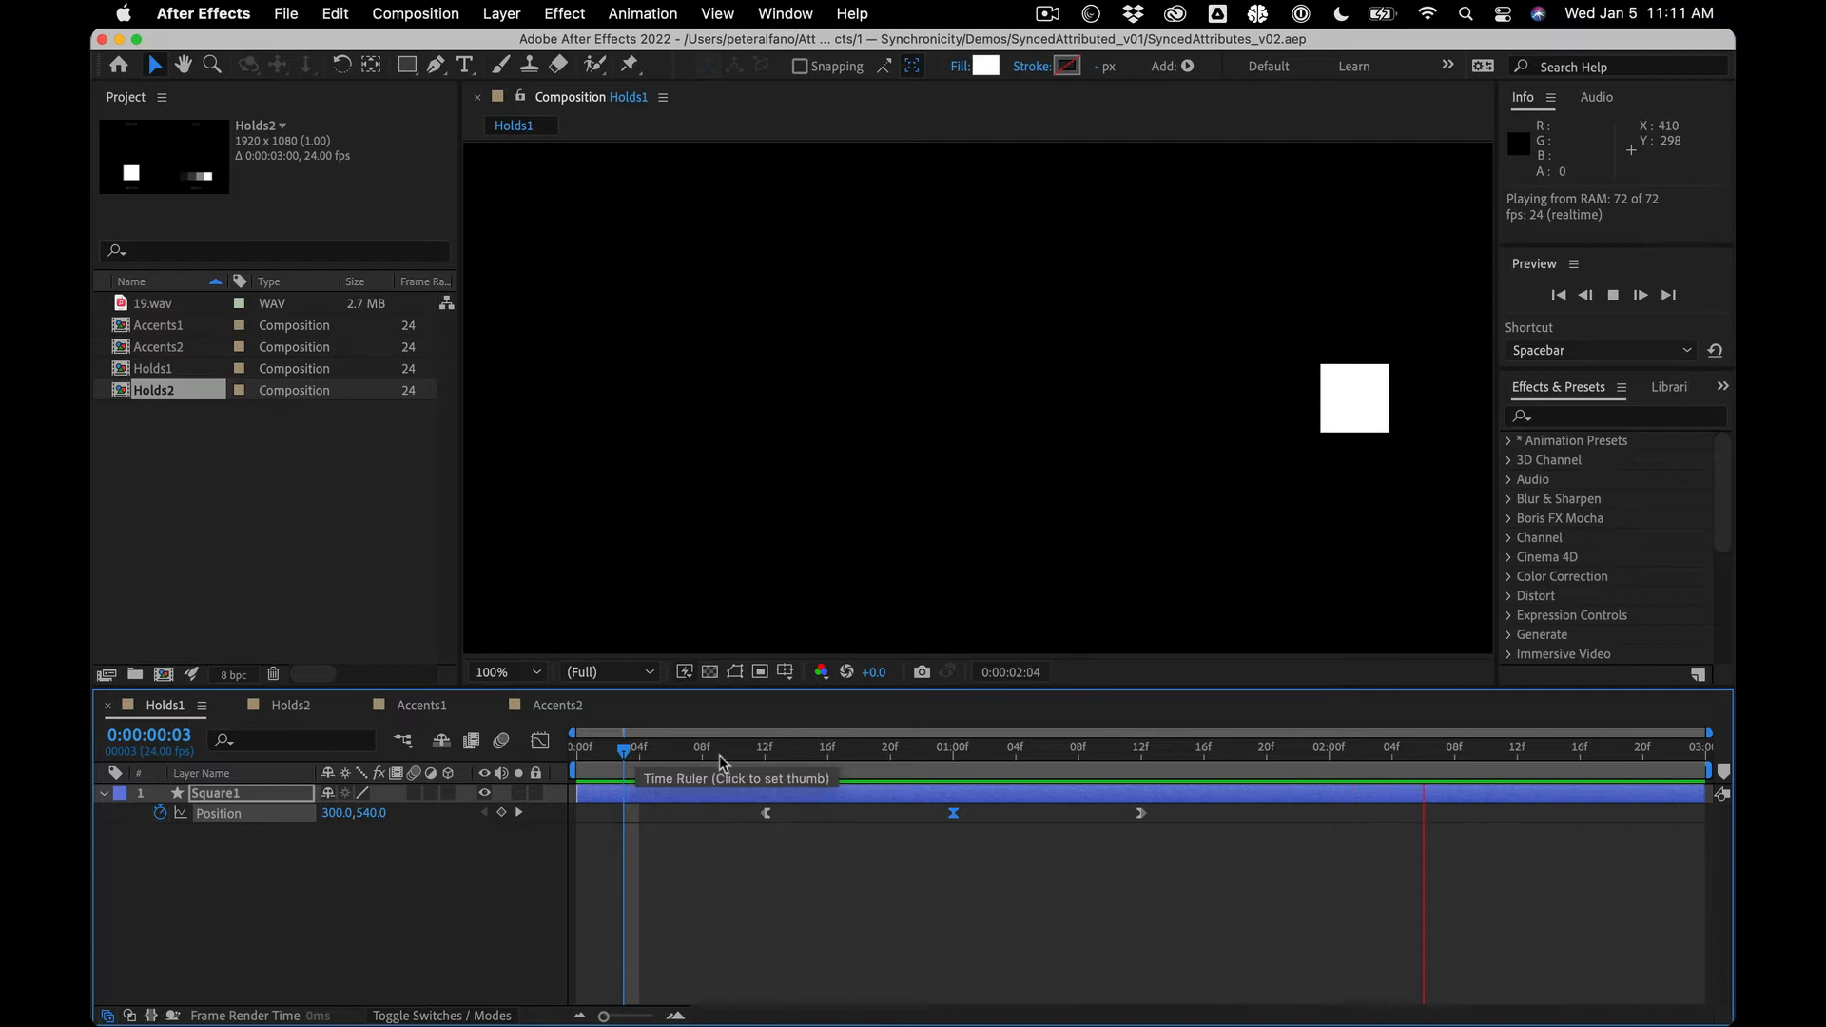
mouse_move(961, 762)
mouse_down()
mouse_move(775, 756)
mouse_move(950, 751)
mouse_up()
drag(980, 865, 969, 816)
right_click(954, 816)
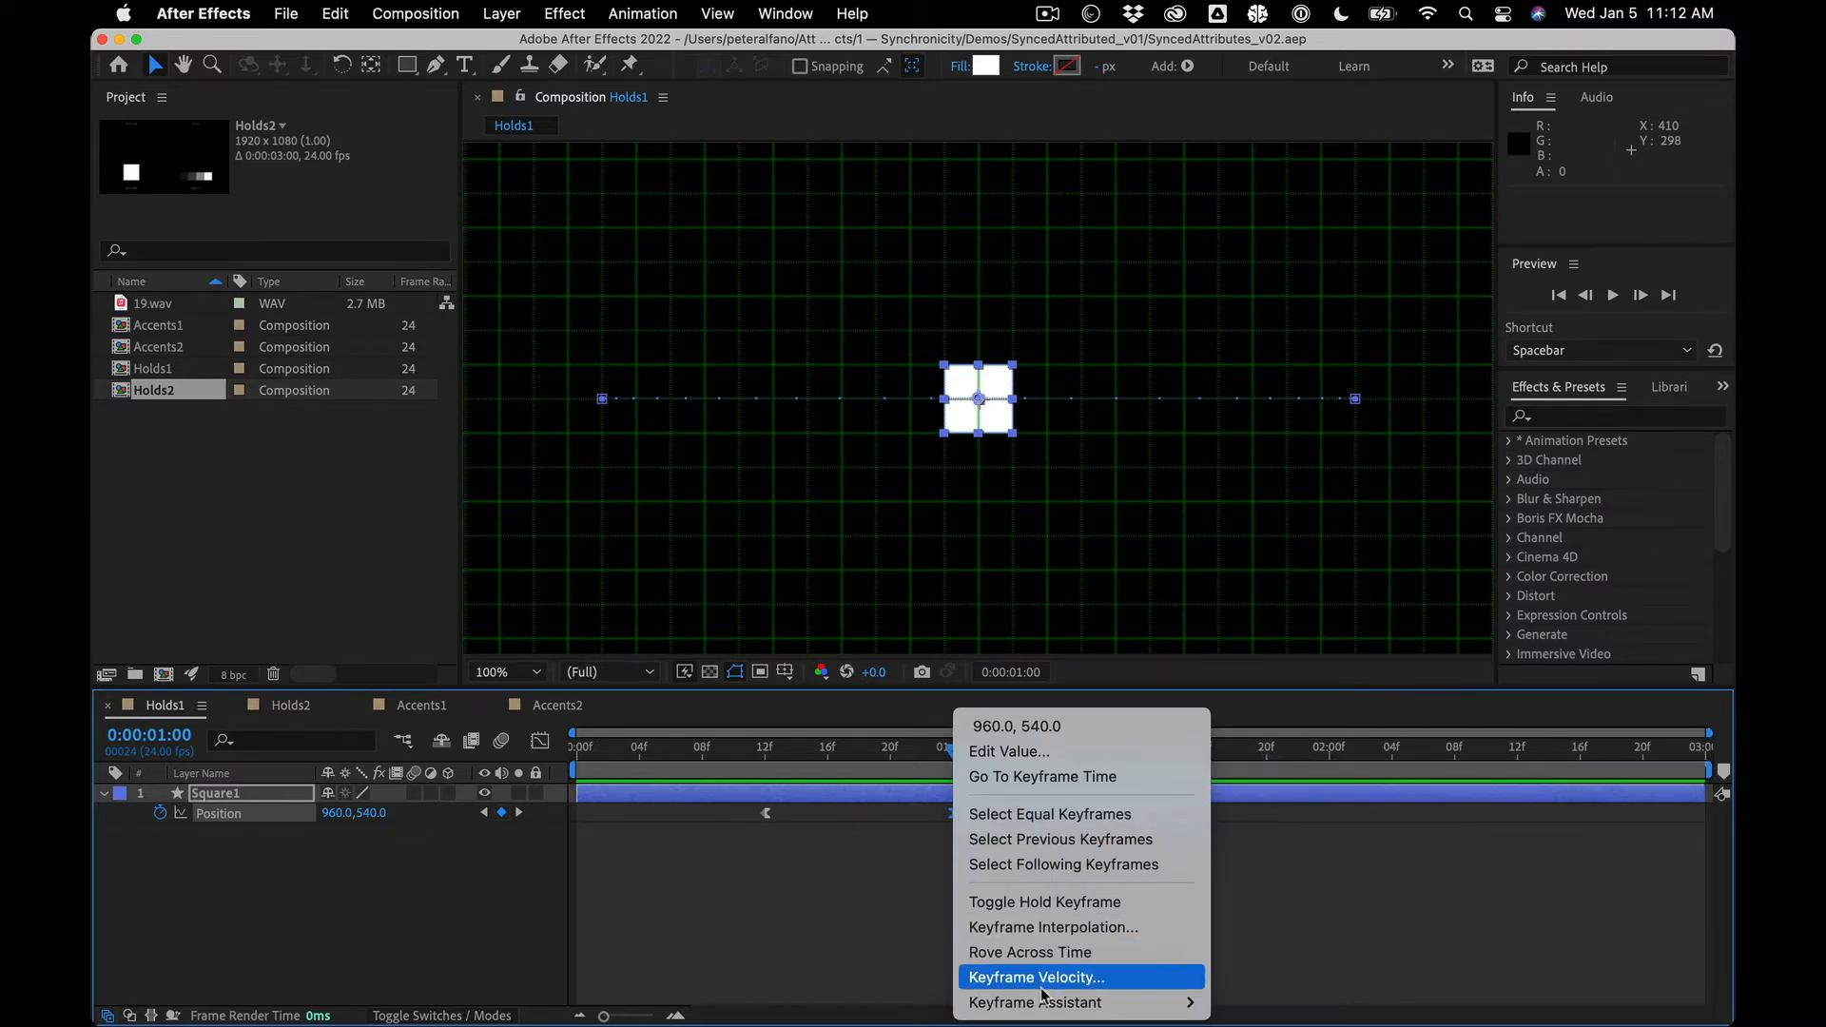
mouse_move(1043, 1003)
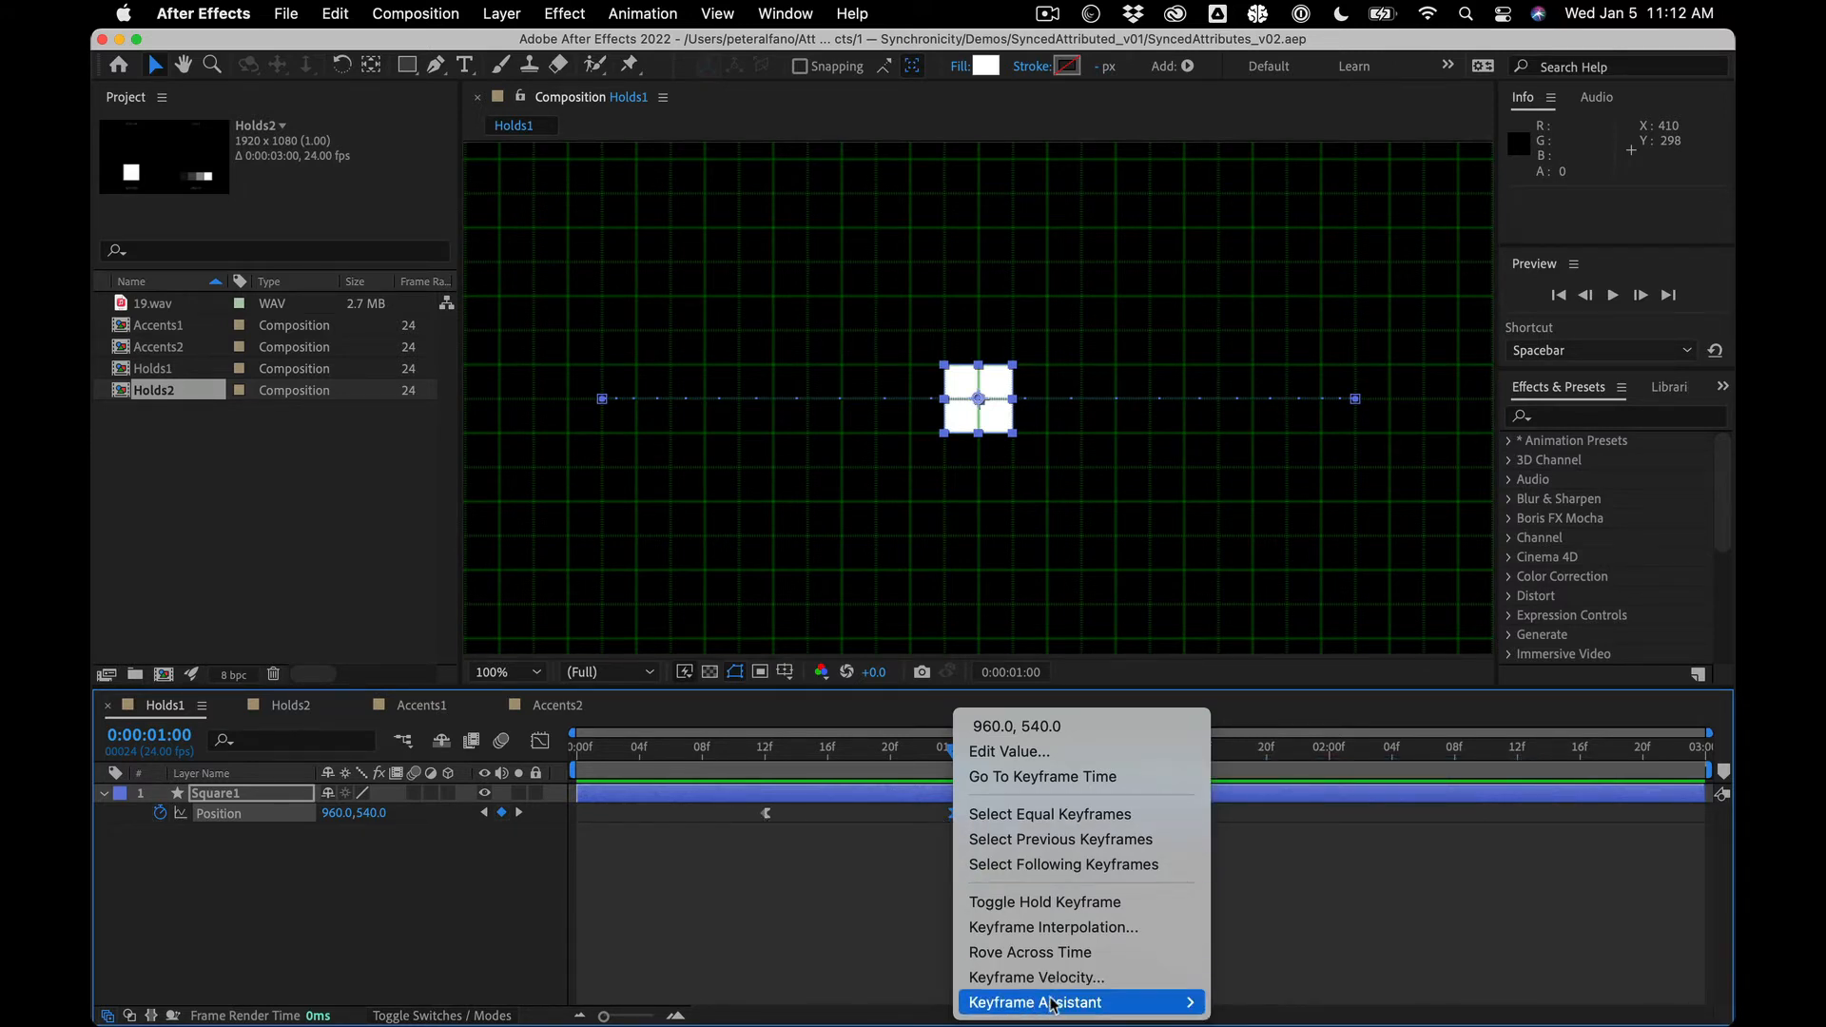
mouse_move(1180, 1003)
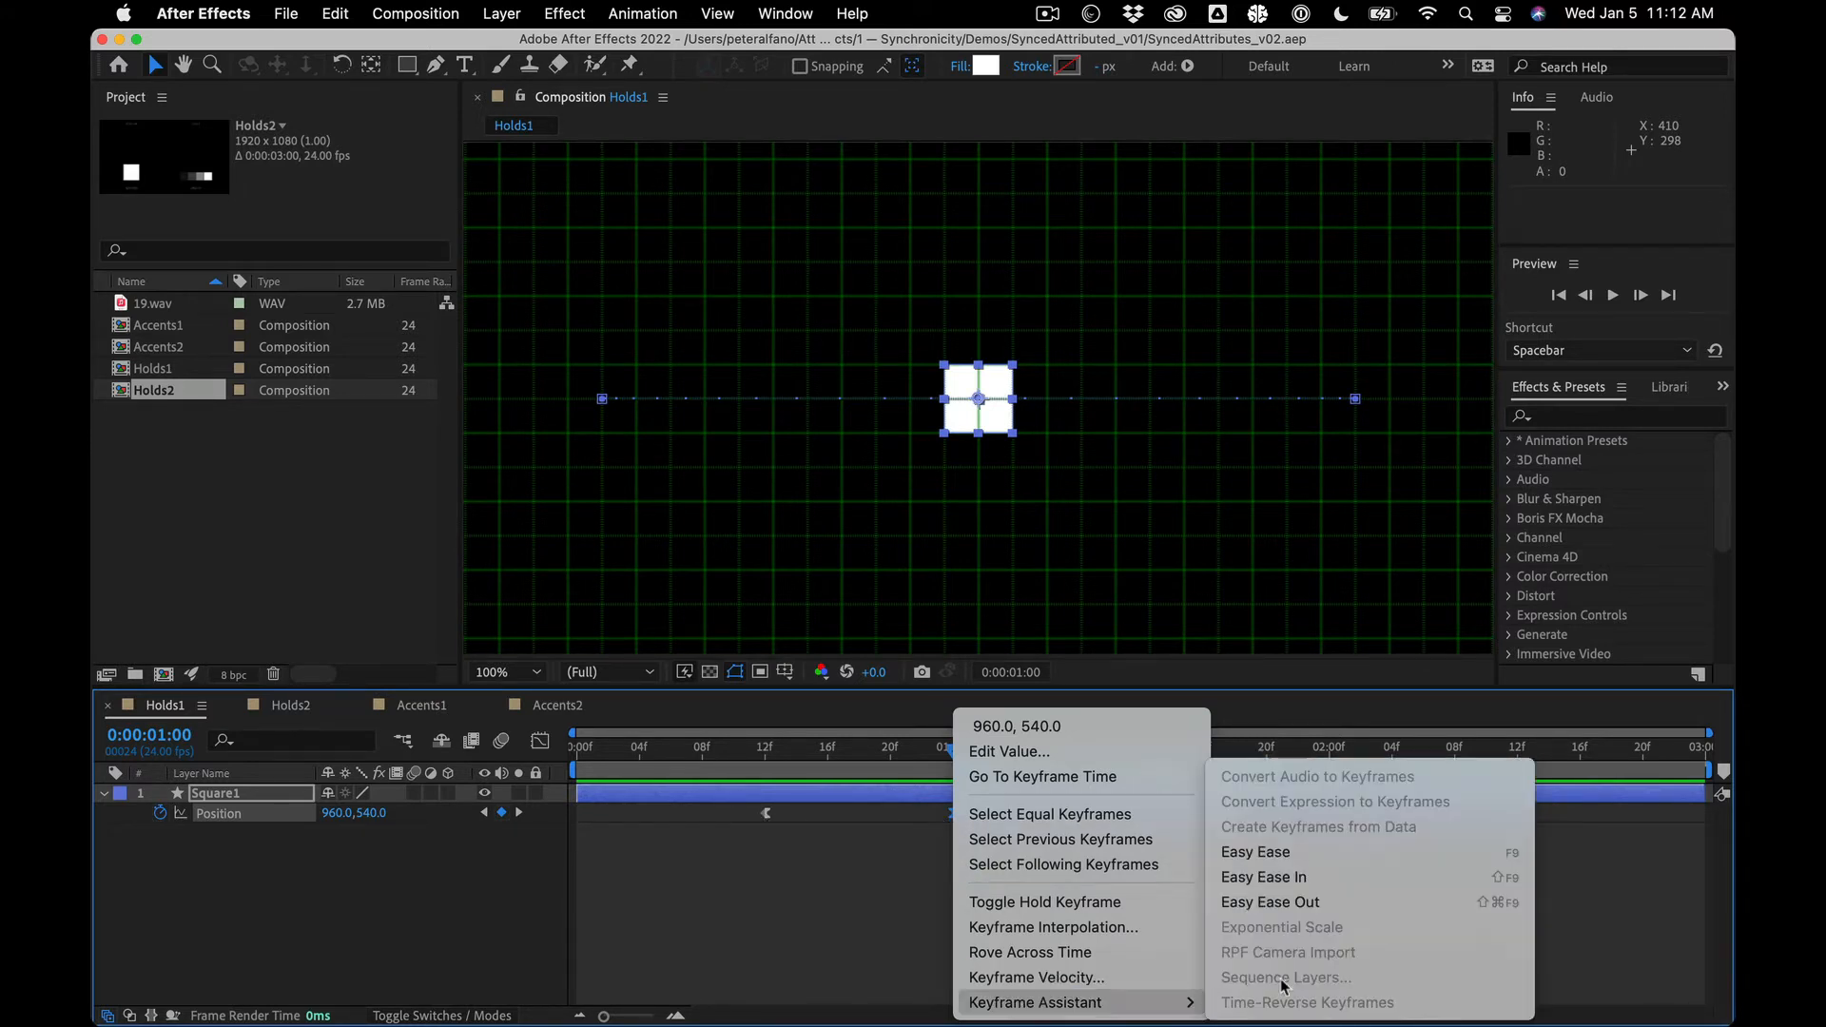
click(1513, 852)
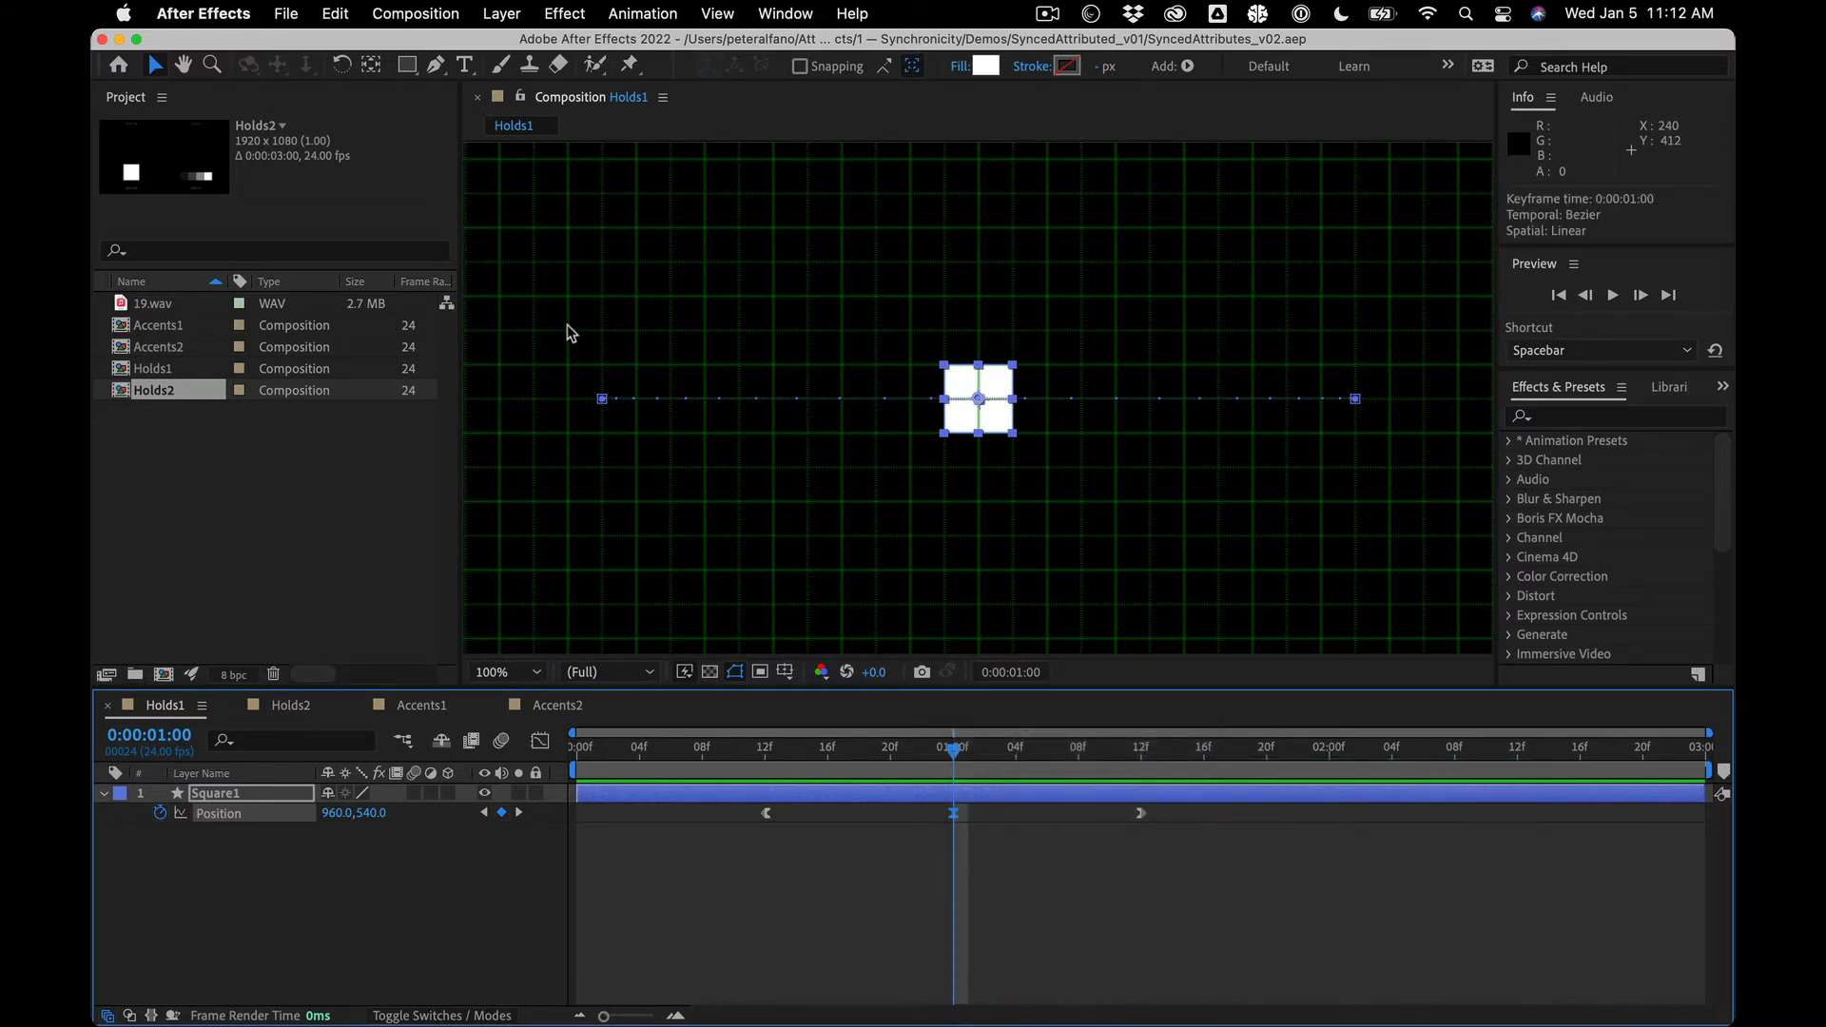
Step: Switch to System Preferences and set the keyboard to use F1, F2, etc. as standard function keys
click(129, 13)
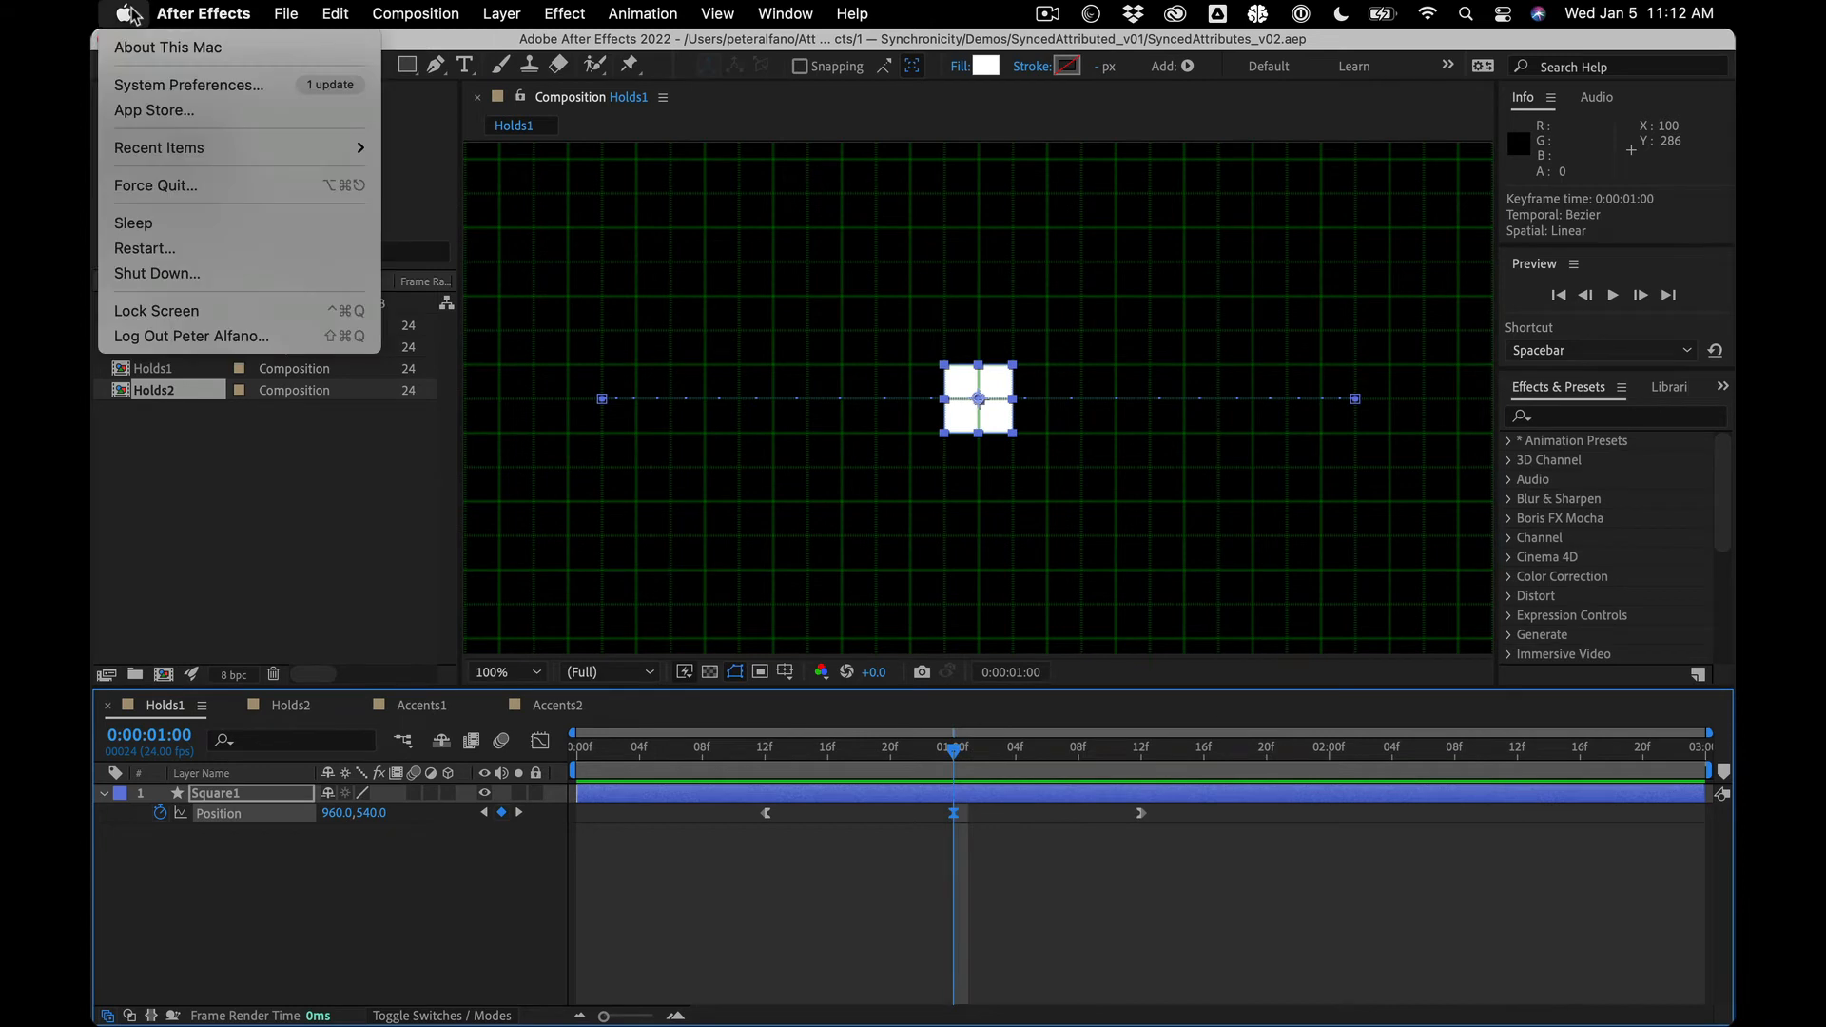
click(157, 78)
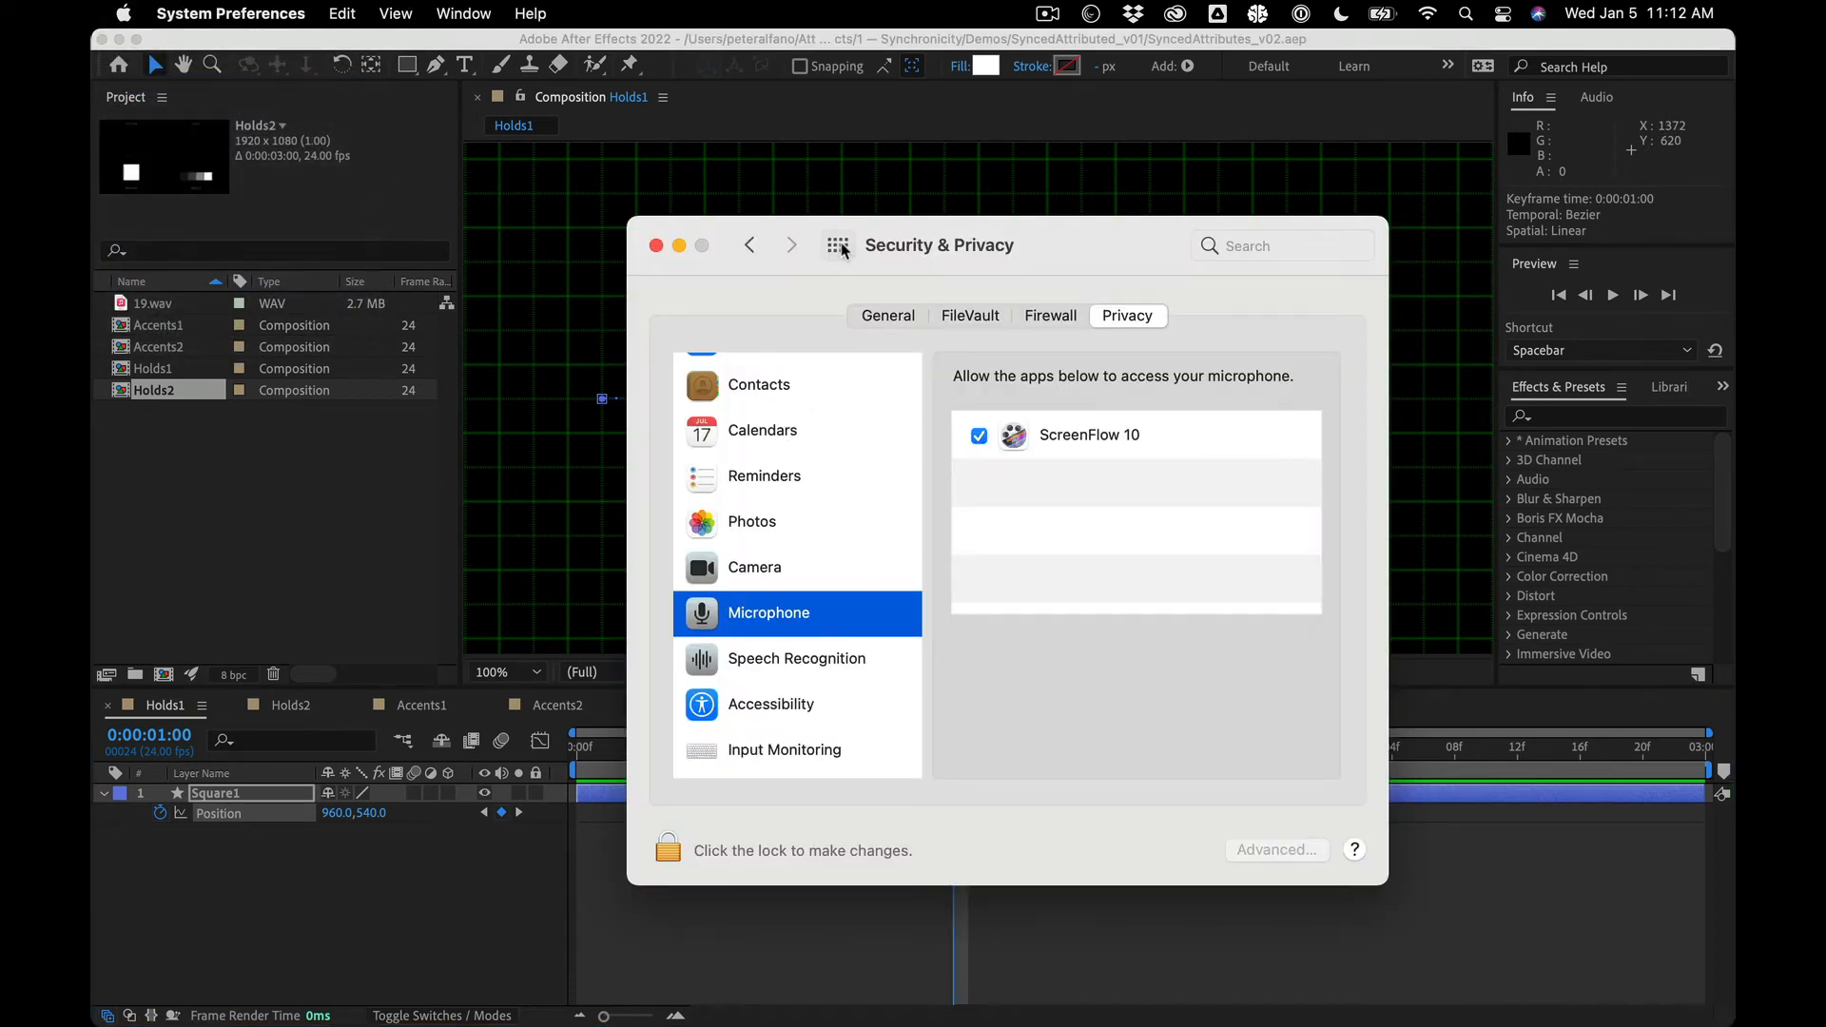
click(838, 246)
click(1141, 704)
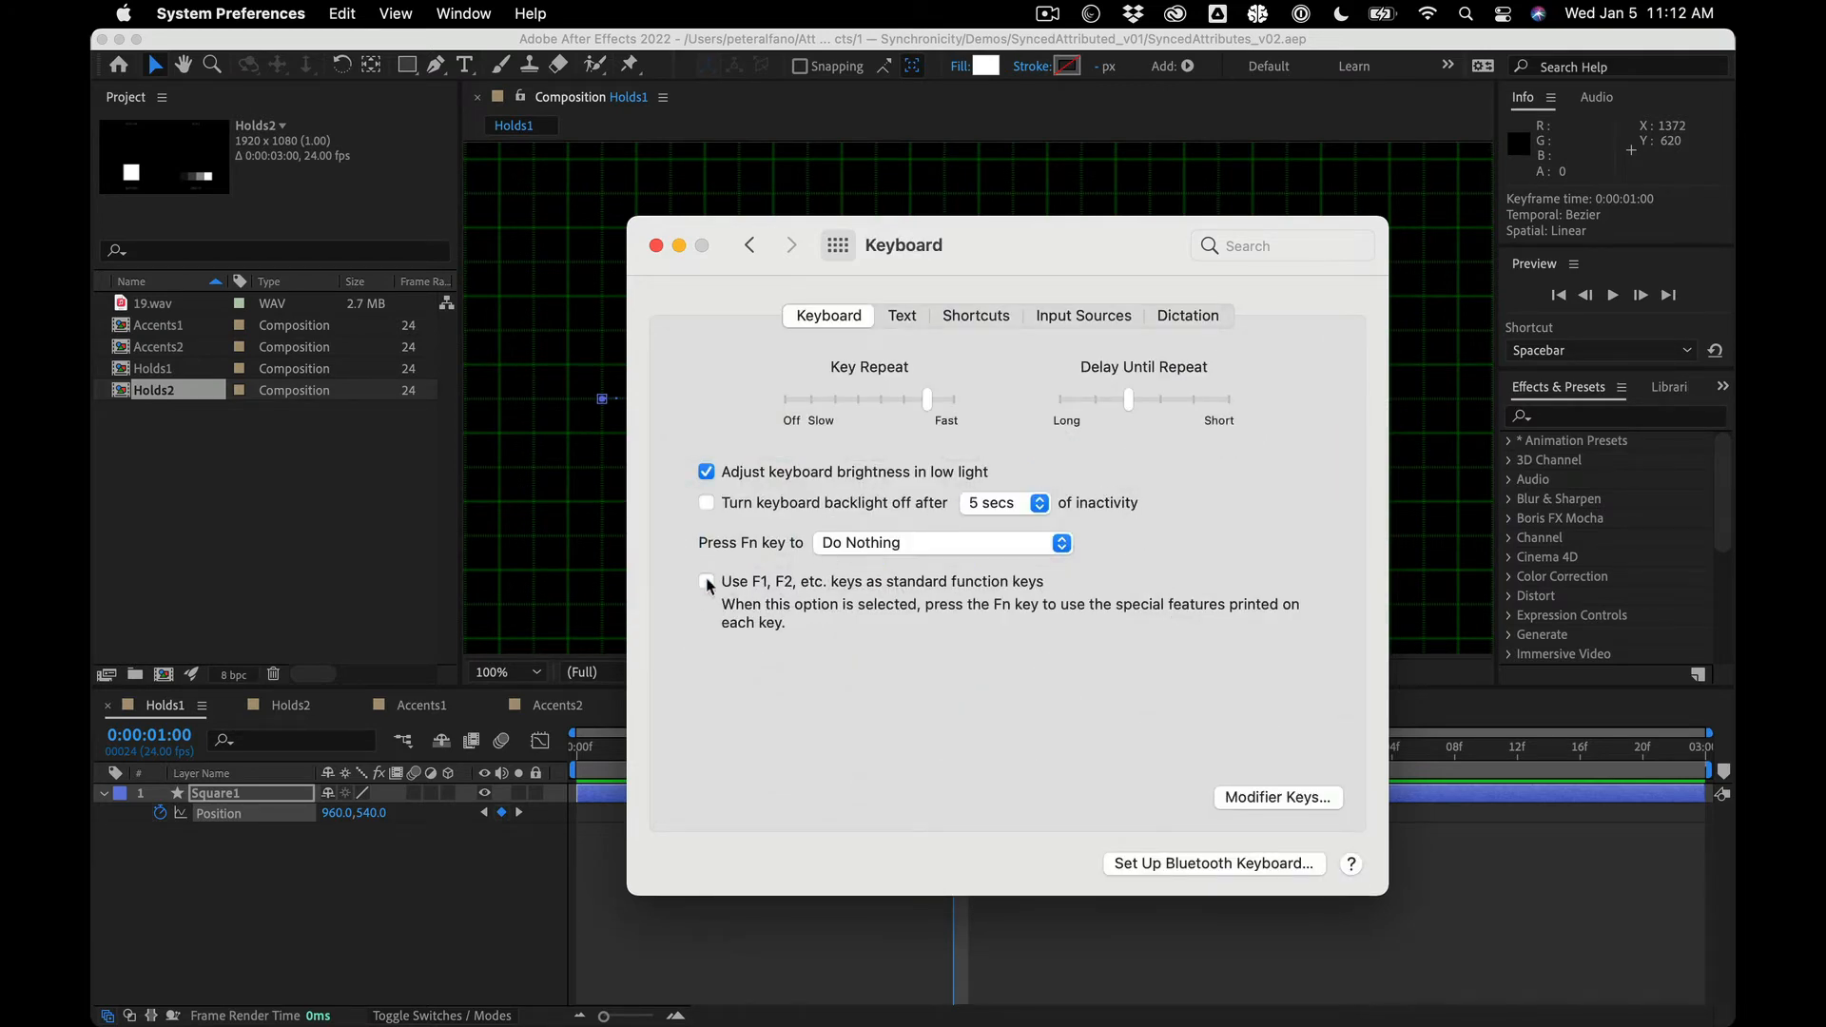
click(706, 581)
click(656, 245)
Step: Apply Easy Ease to Square1's Position keyframe at 0:00:01:00 and preview the animation from the start
click(884, 854)
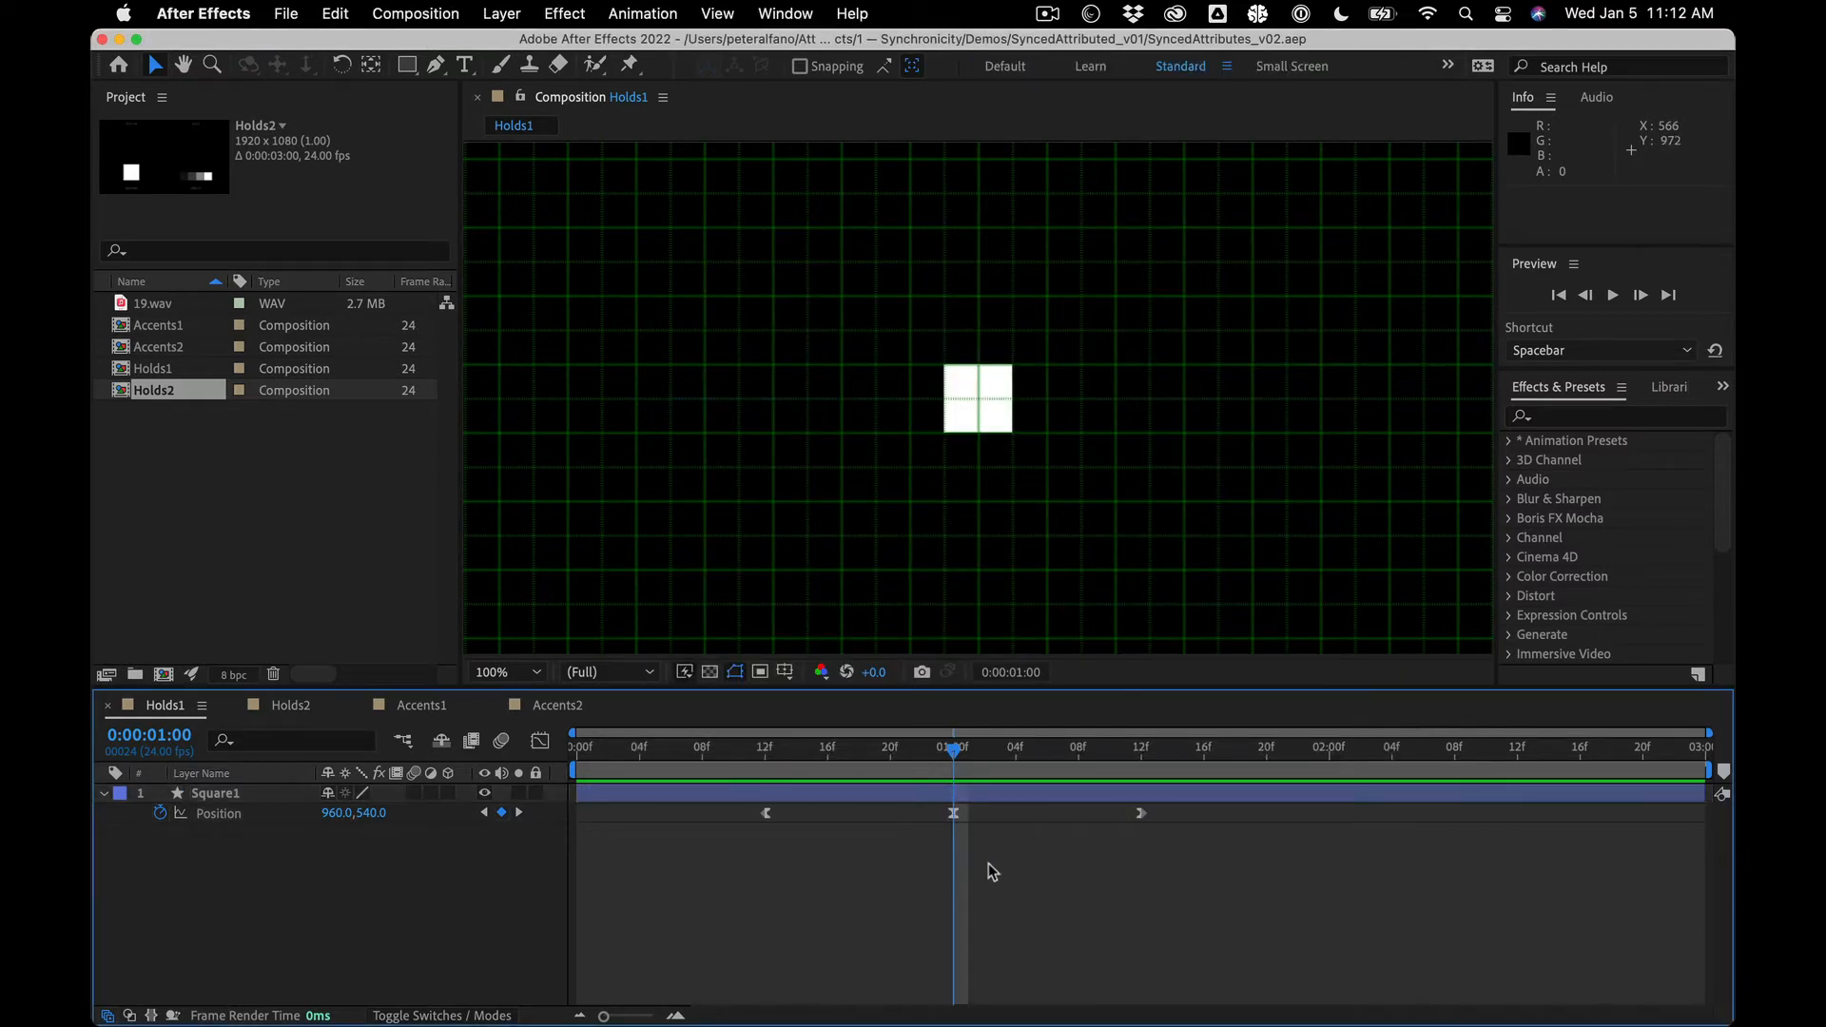
click(908, 795)
key(F9)
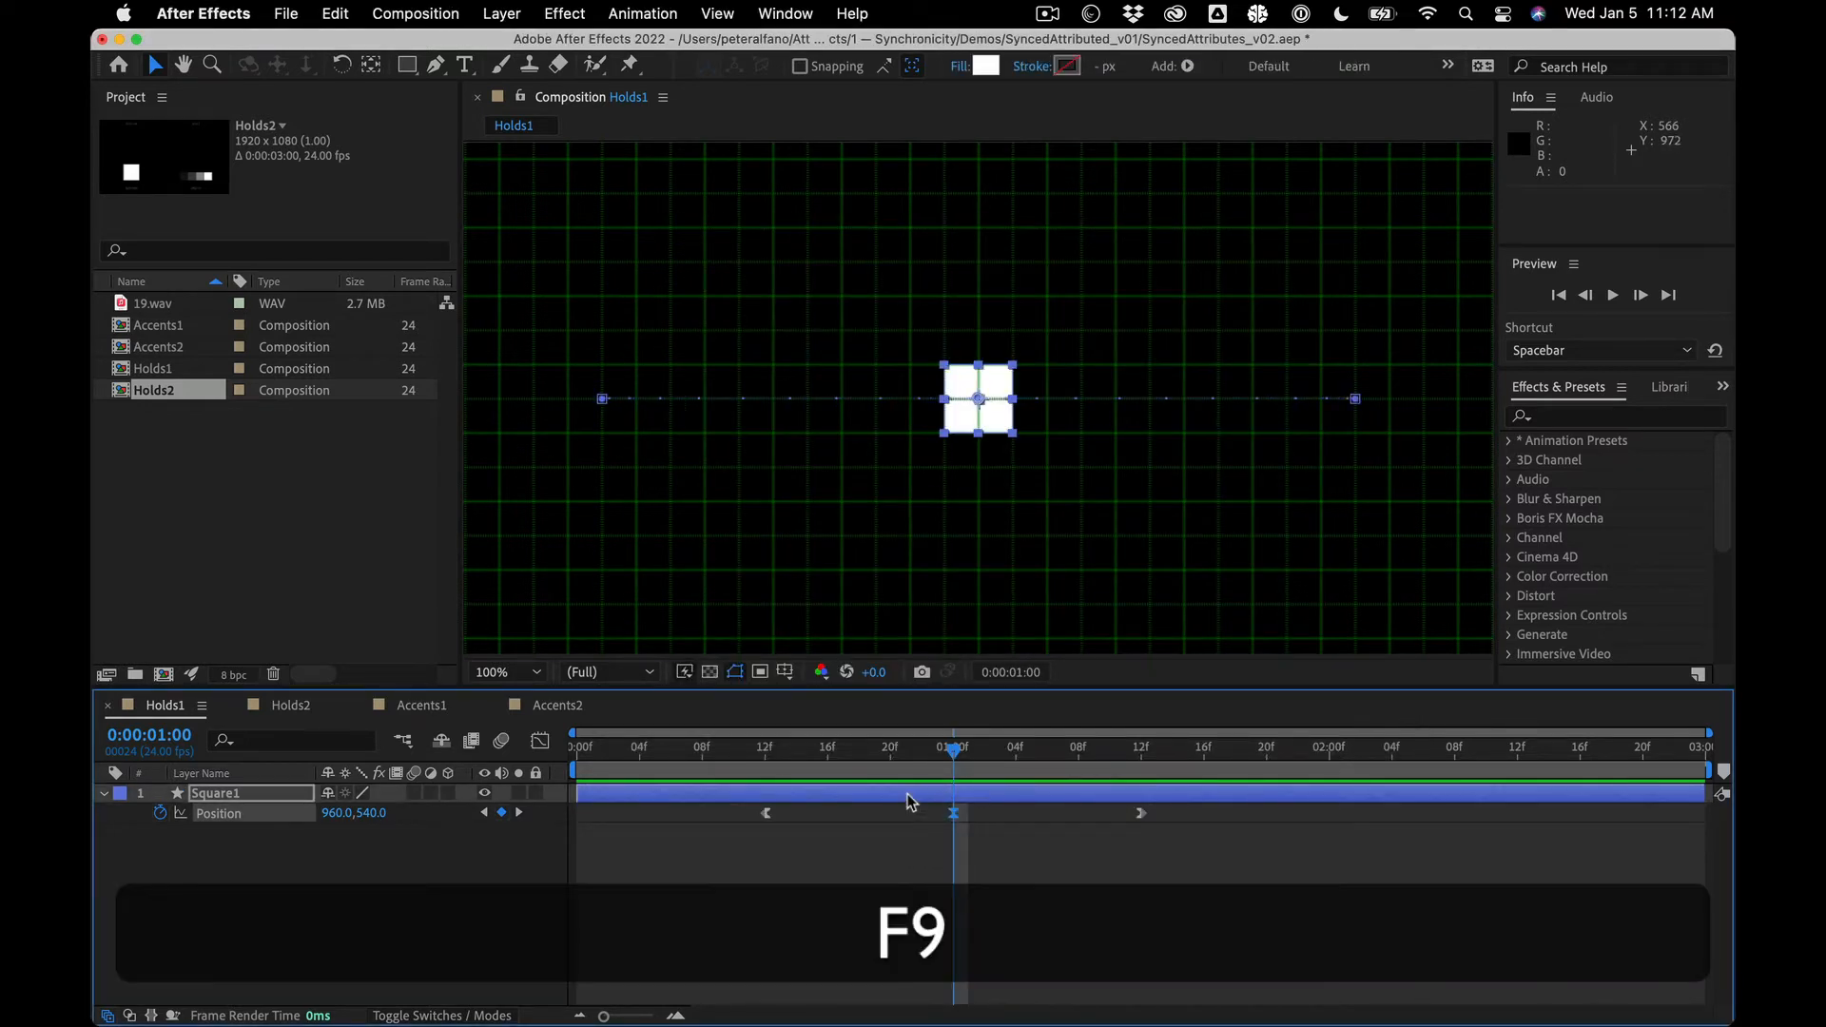
drag(928, 744, 571, 740)
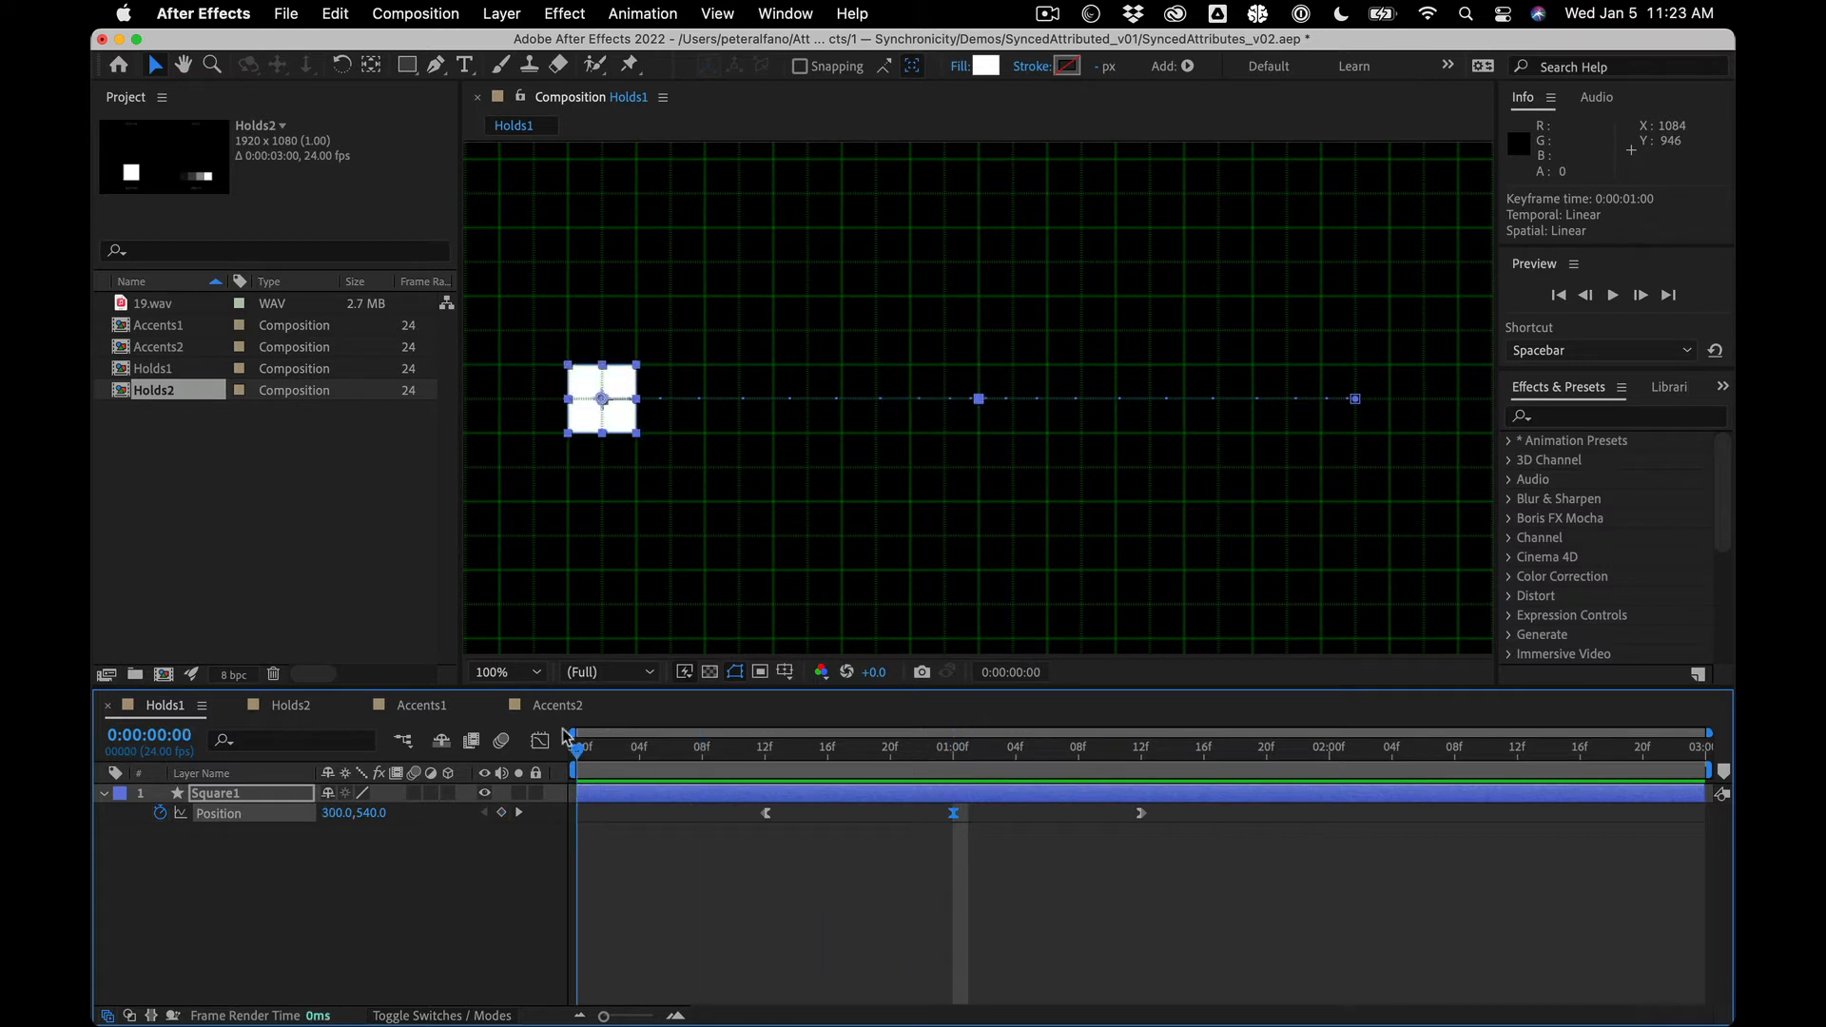
key(space)
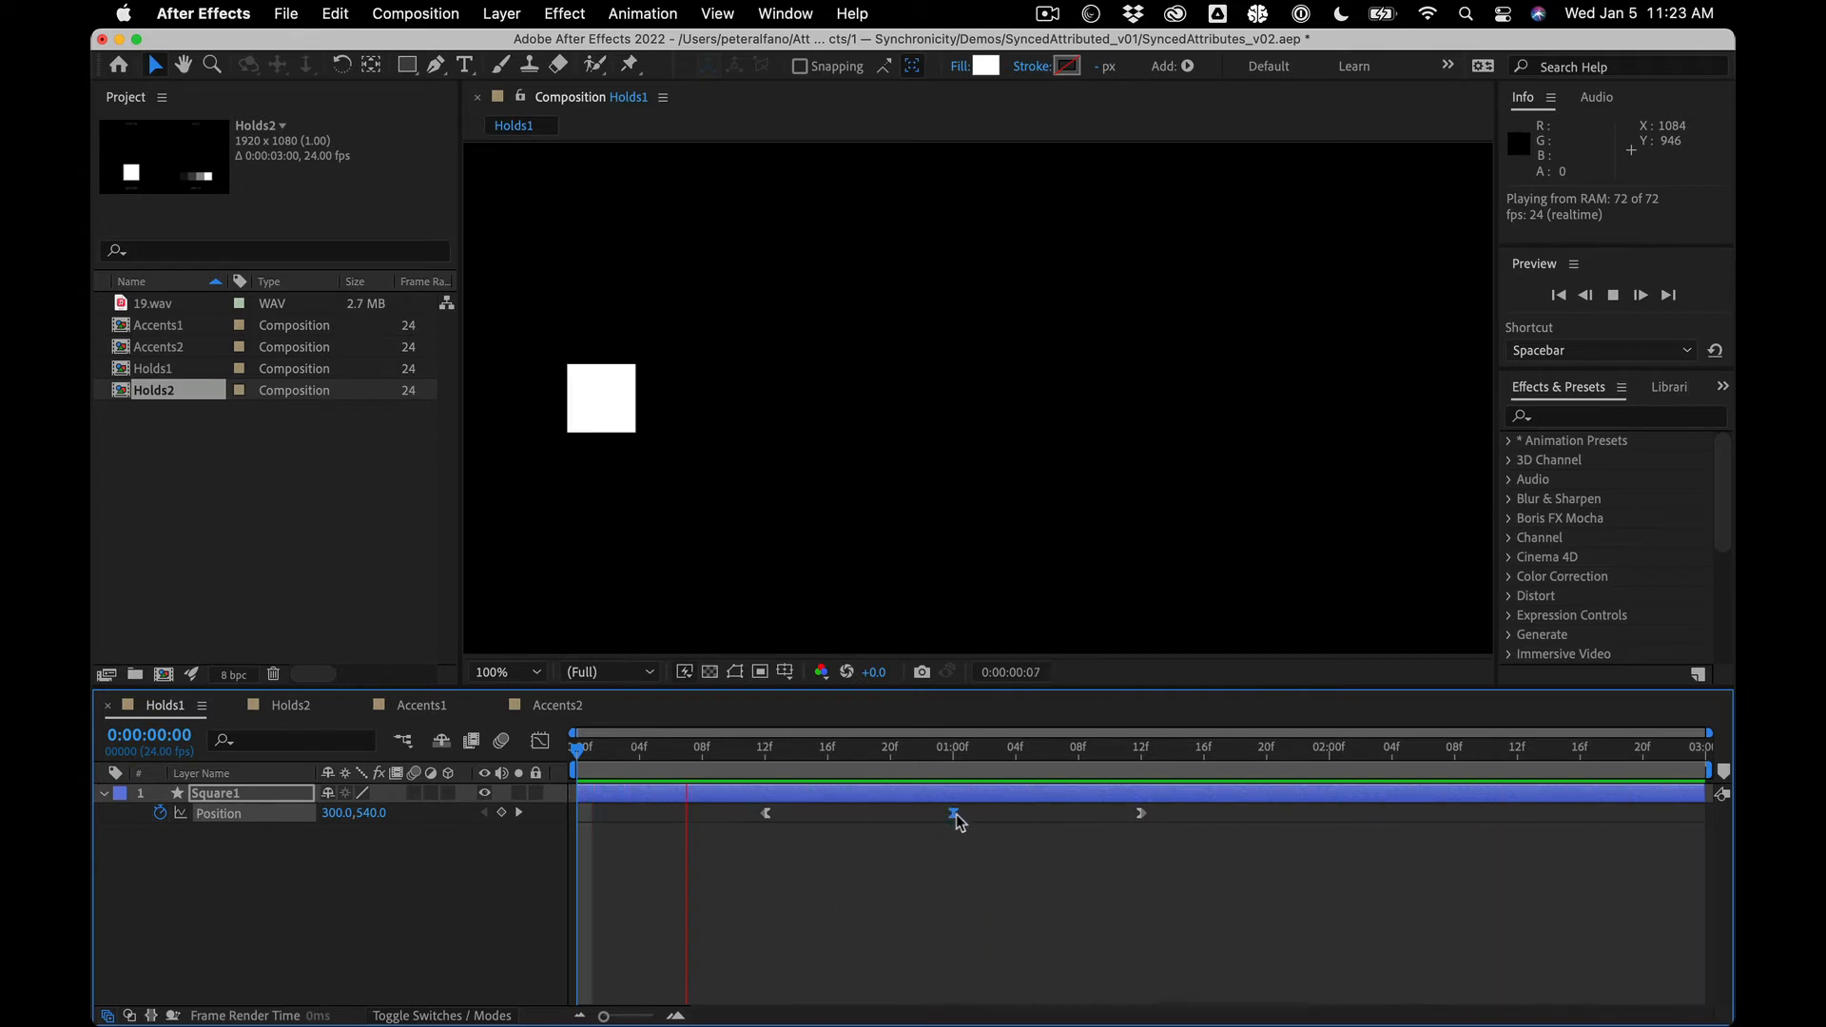
mouse_move(957, 820)
key(space)
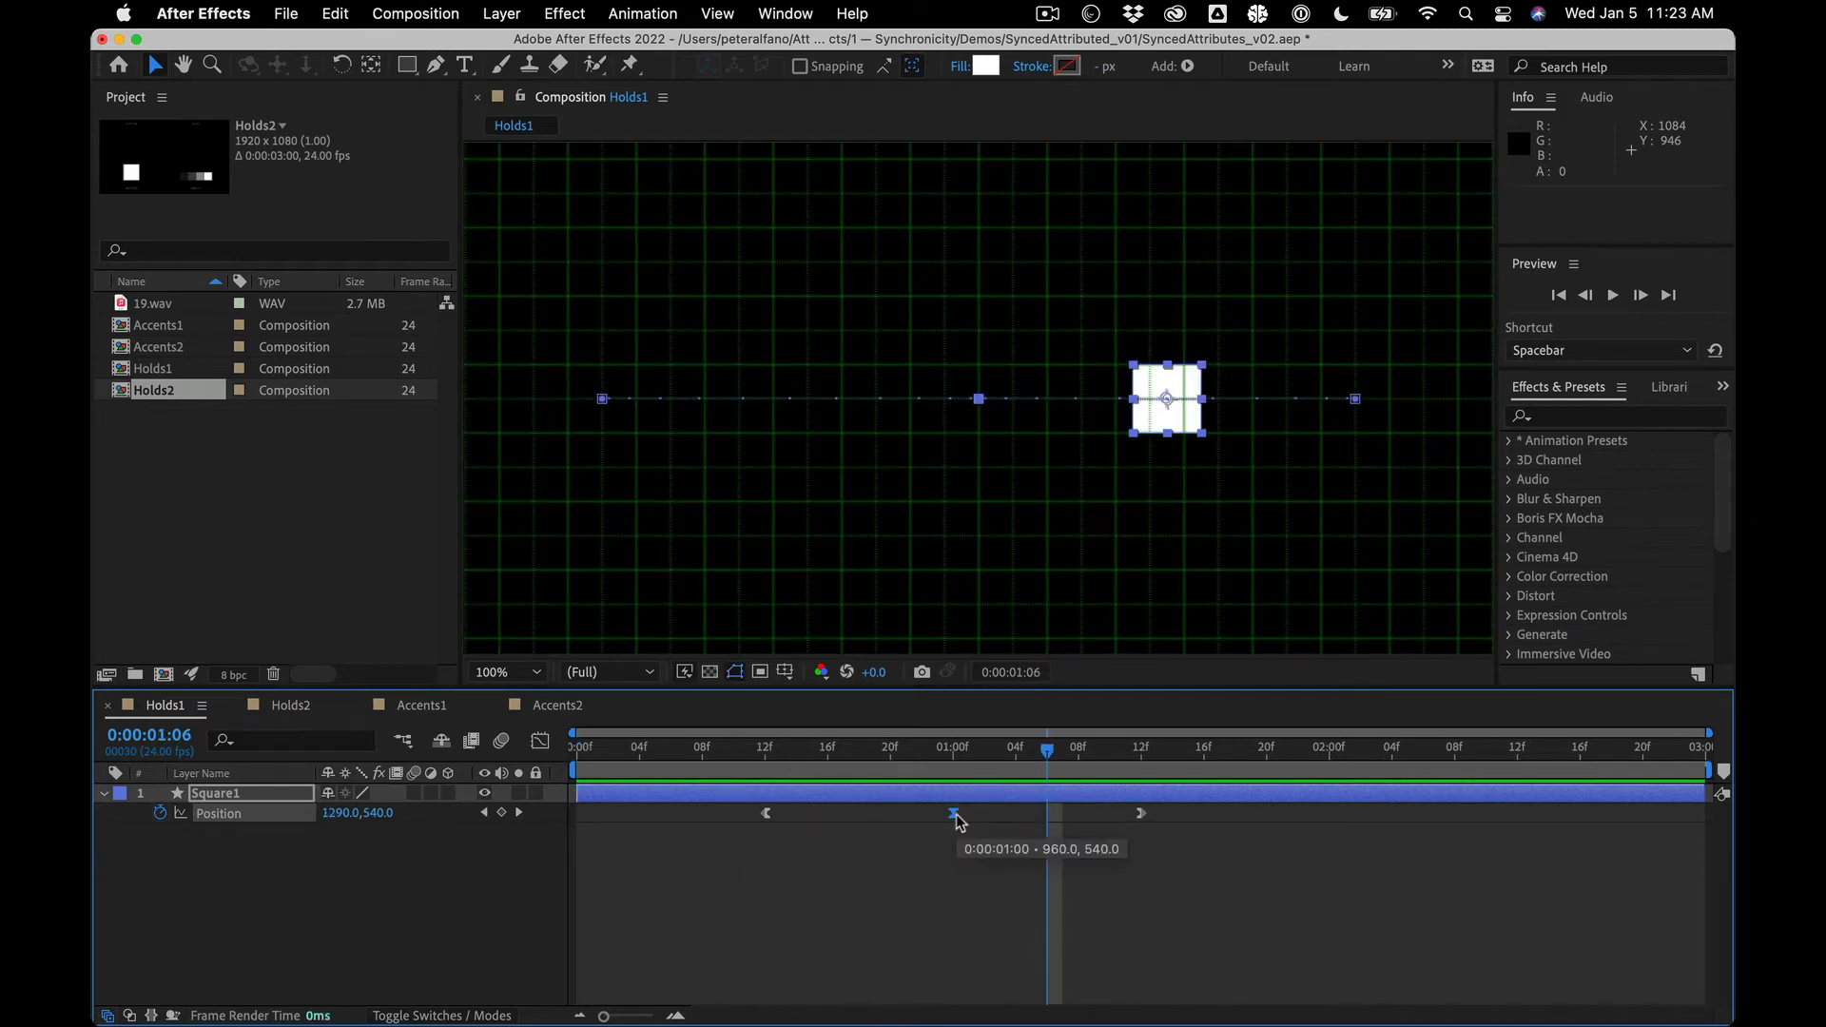
Step: Try toggling Square1's Position keyframe at 0:00:01:00 to a hold keyframe, and undo the change
right_click(955, 816)
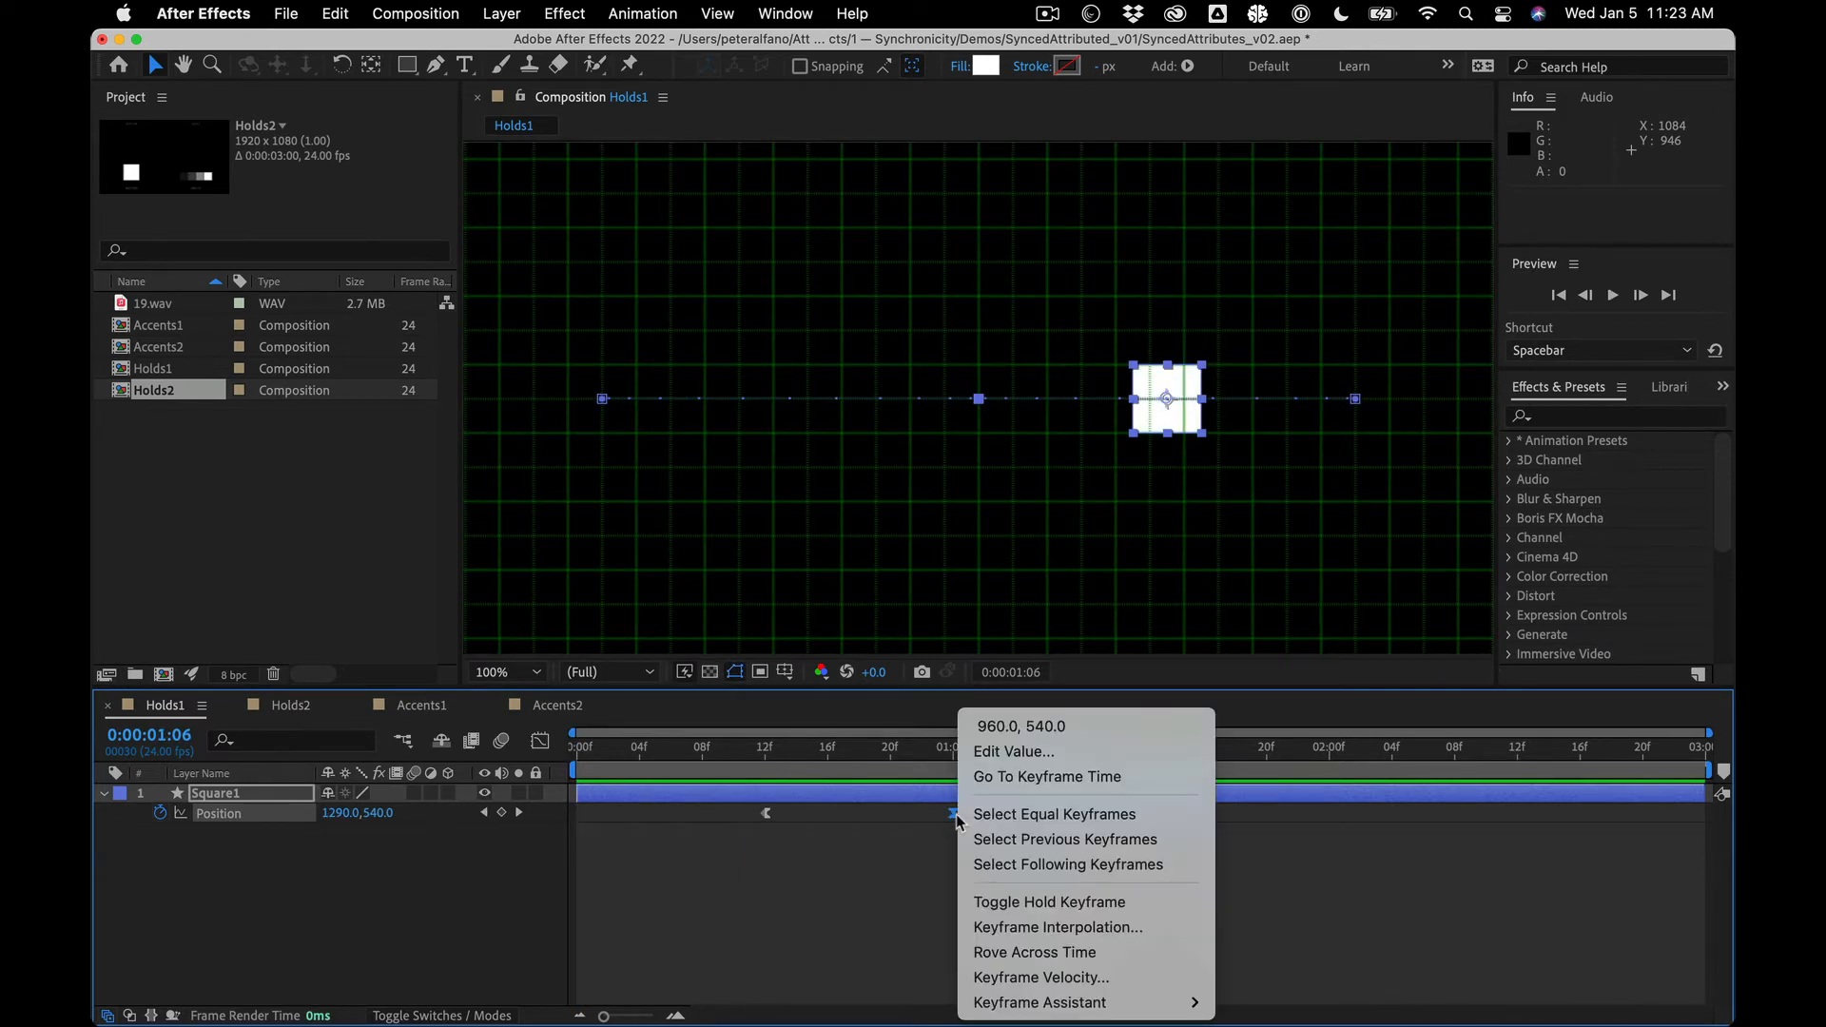
click(992, 903)
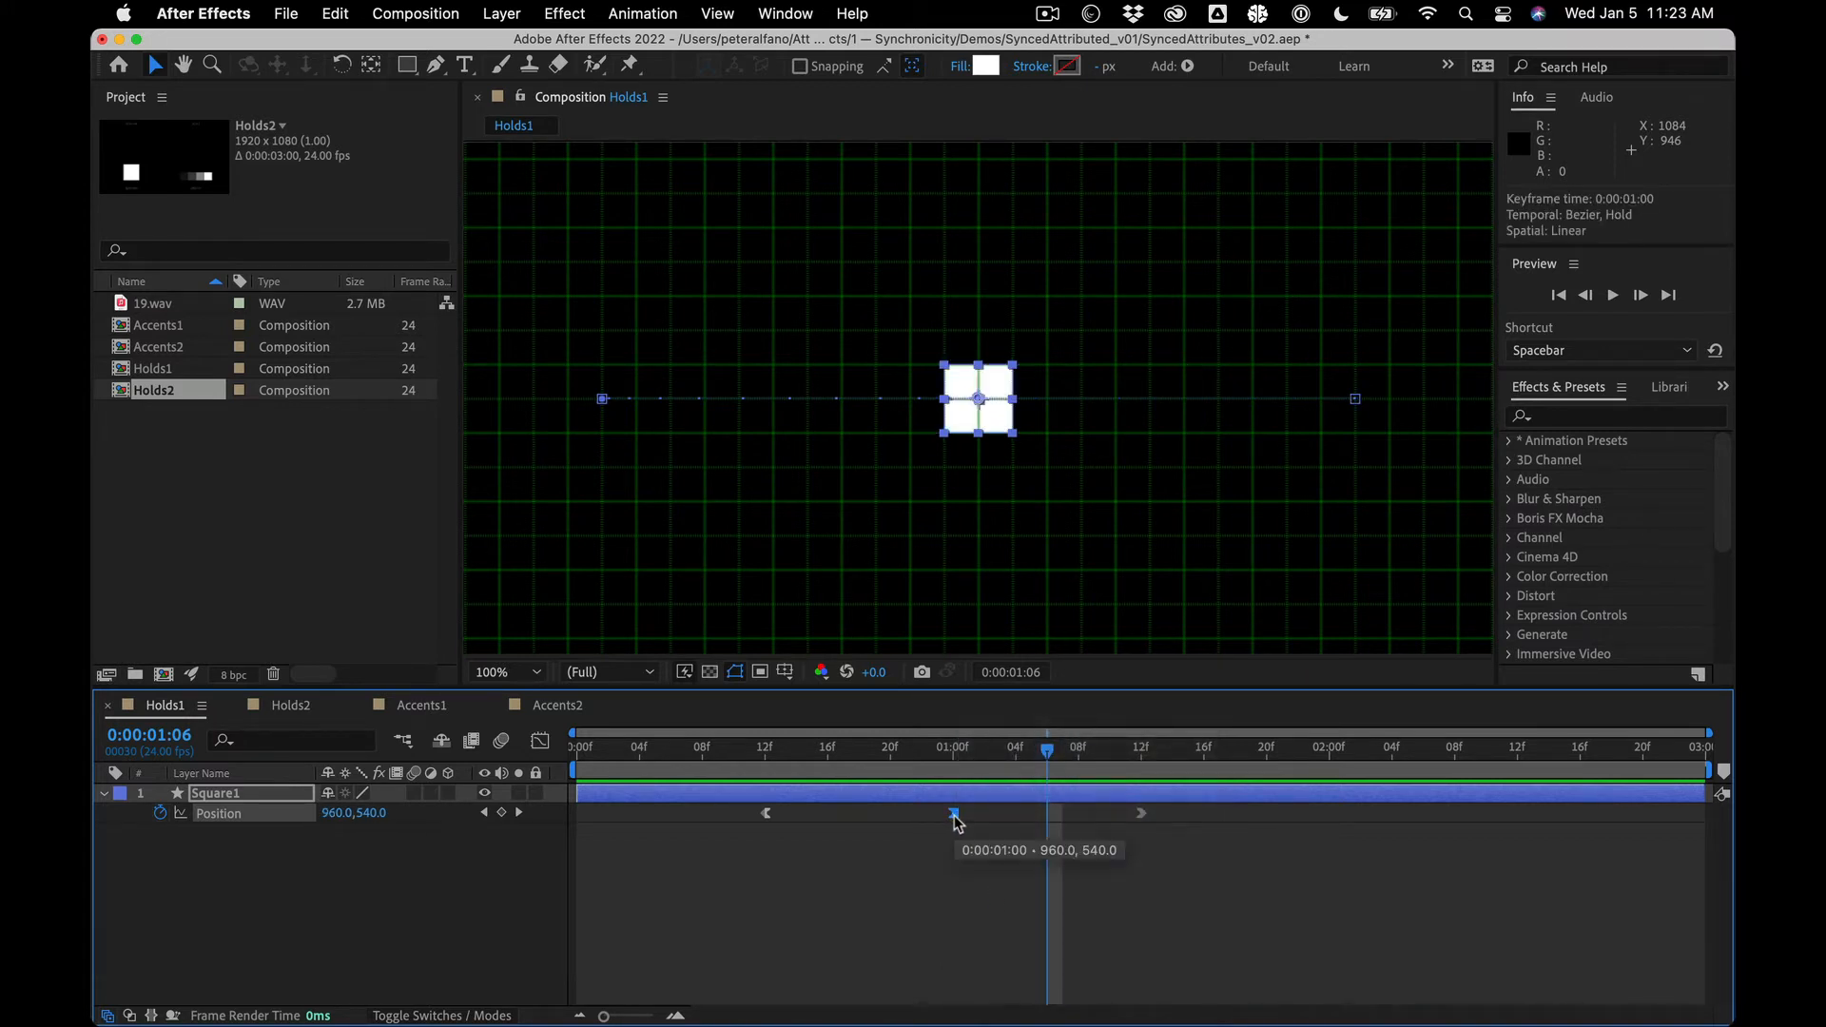
key(super+z)
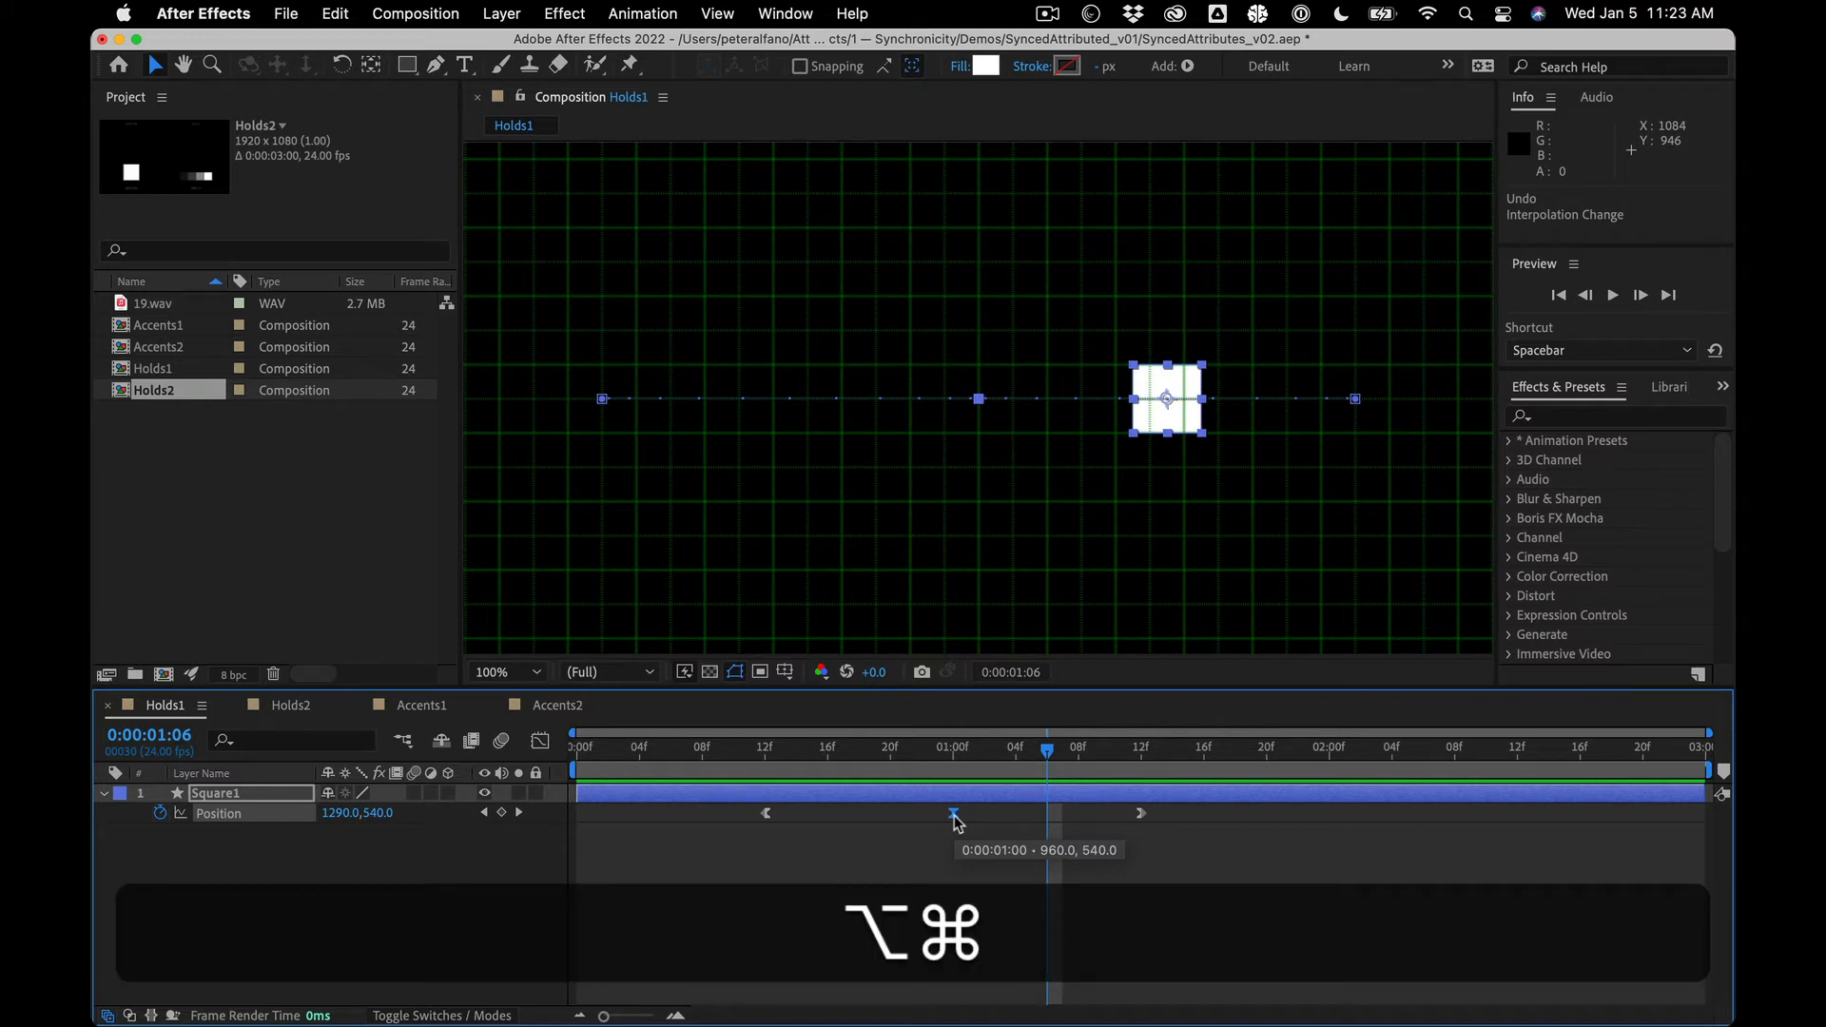
Step: Convert Square1's Position keyframe at 0:00:01:00 to a hold keyframe
alt+super+click(955, 818)
alt+super+click(955, 816)
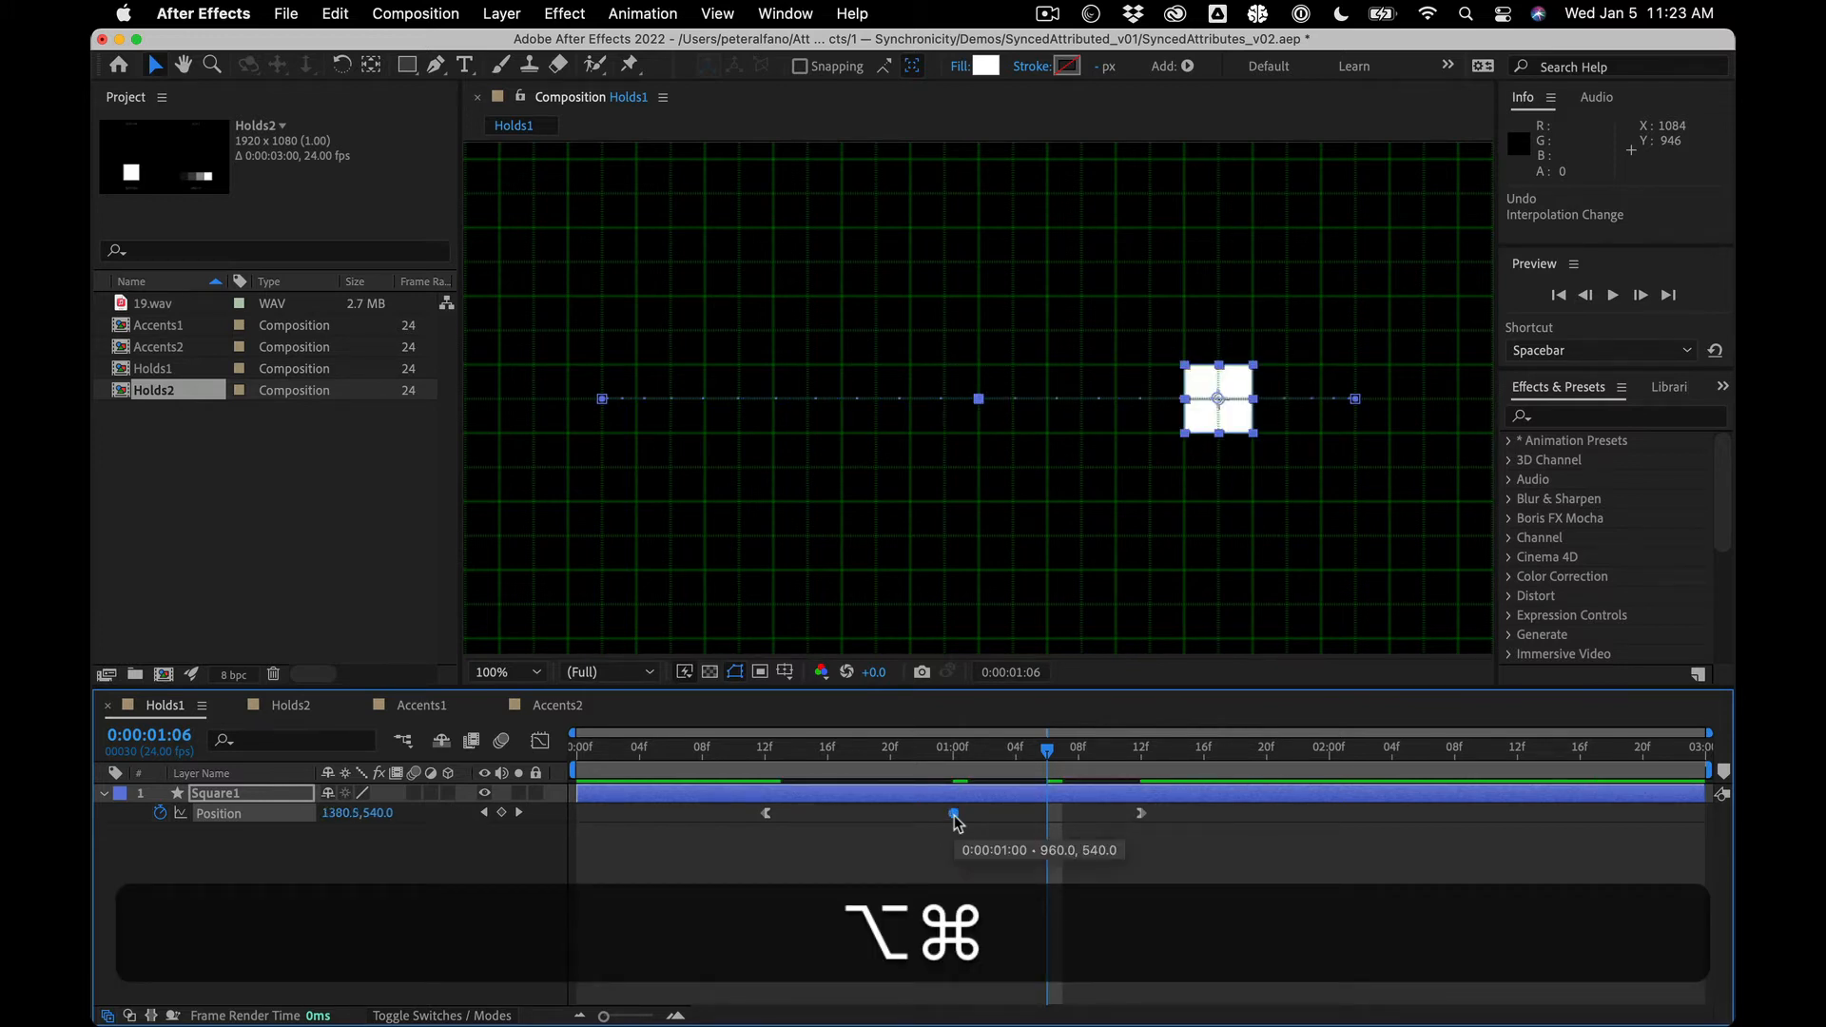
alt+super+click(956, 816)
Step: Preview Square1's motion with the hold keyframe from the start, and return to 0:00:01:00
drag(981, 752, 592, 726)
key(space)
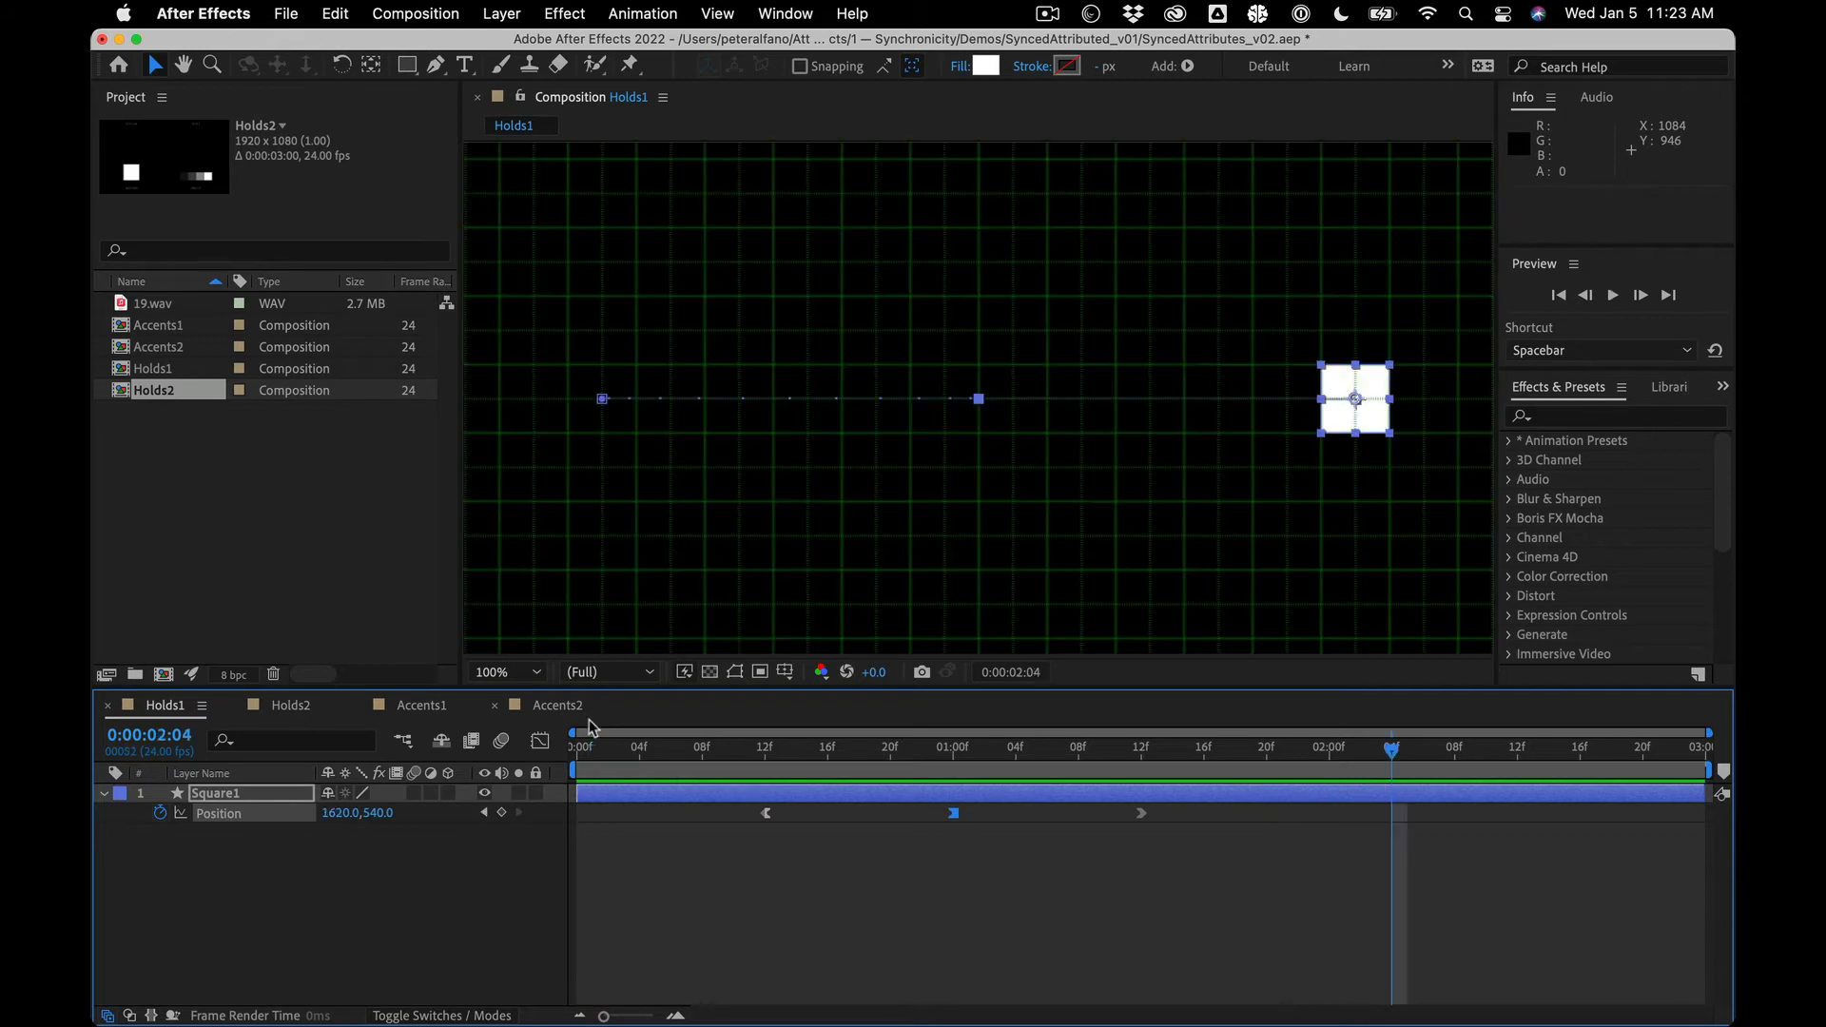
key(space)
mouse_move(968, 762)
mouse_down()
mouse_move(948, 752)
mouse_move(1142, 747)
mouse_move(762, 752)
mouse_move(1144, 745)
mouse_move(951, 737)
mouse_up()
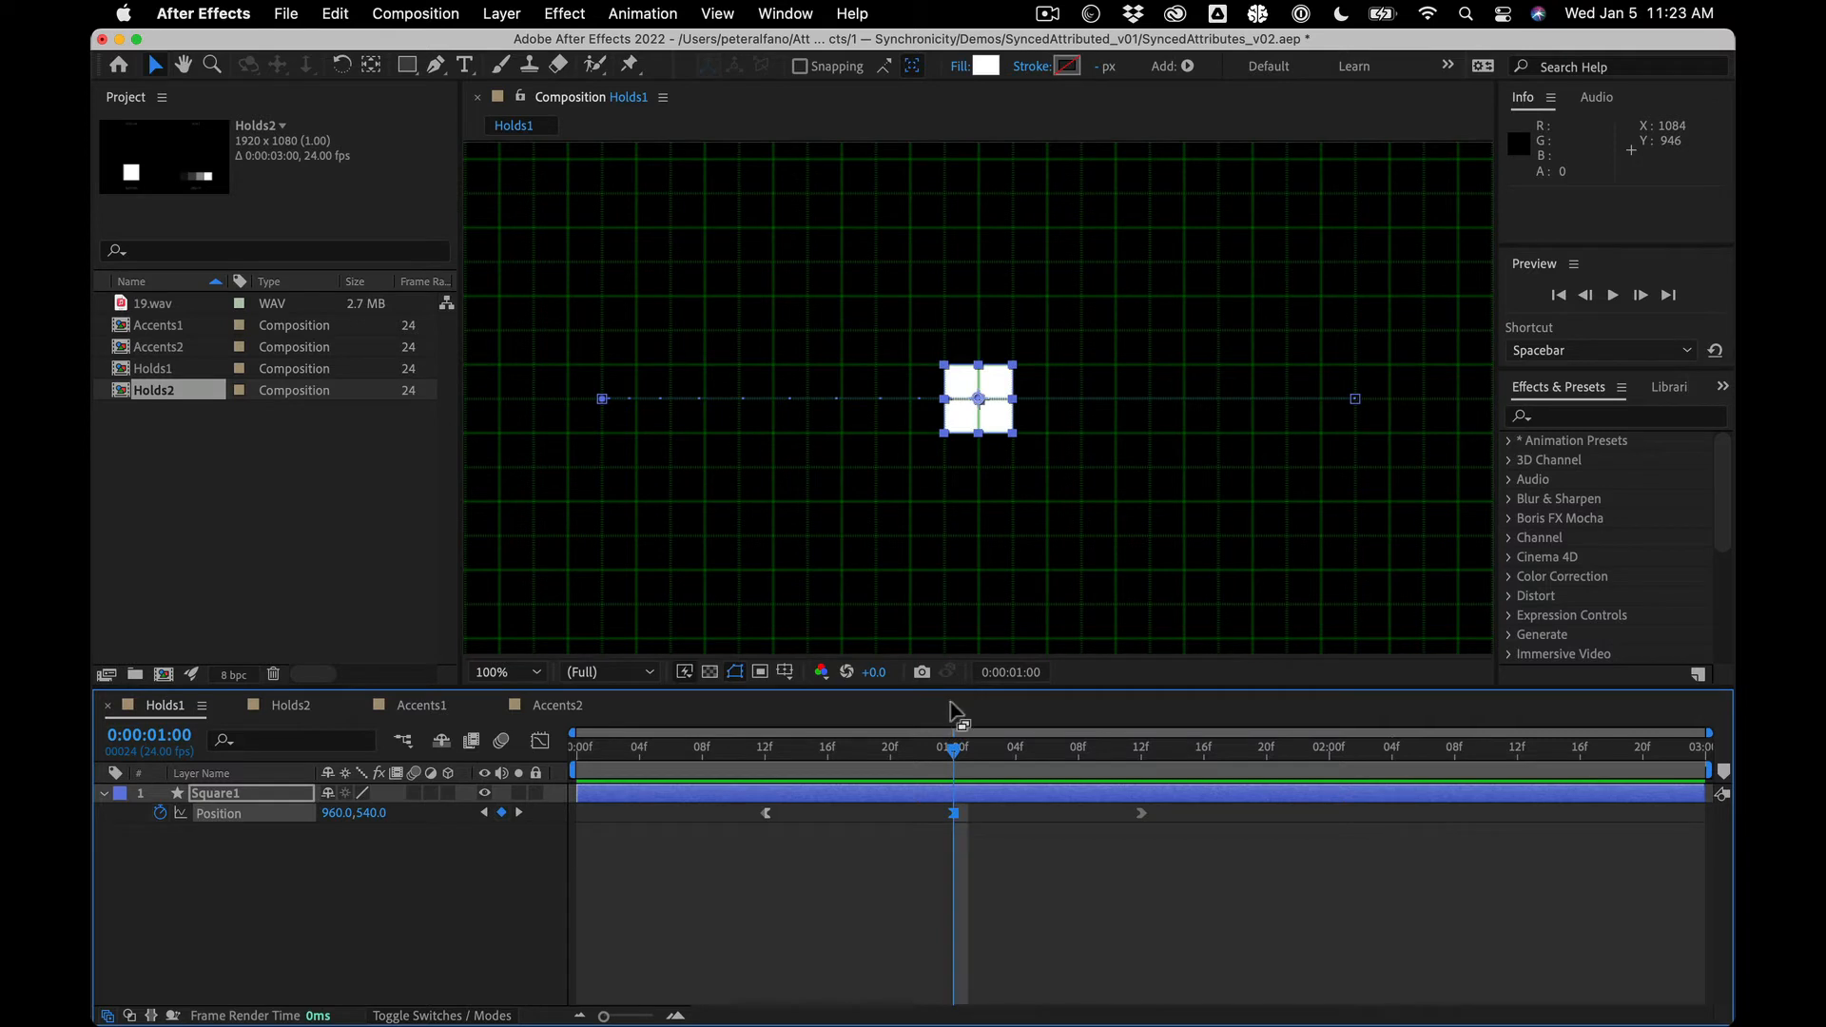
click(1020, 875)
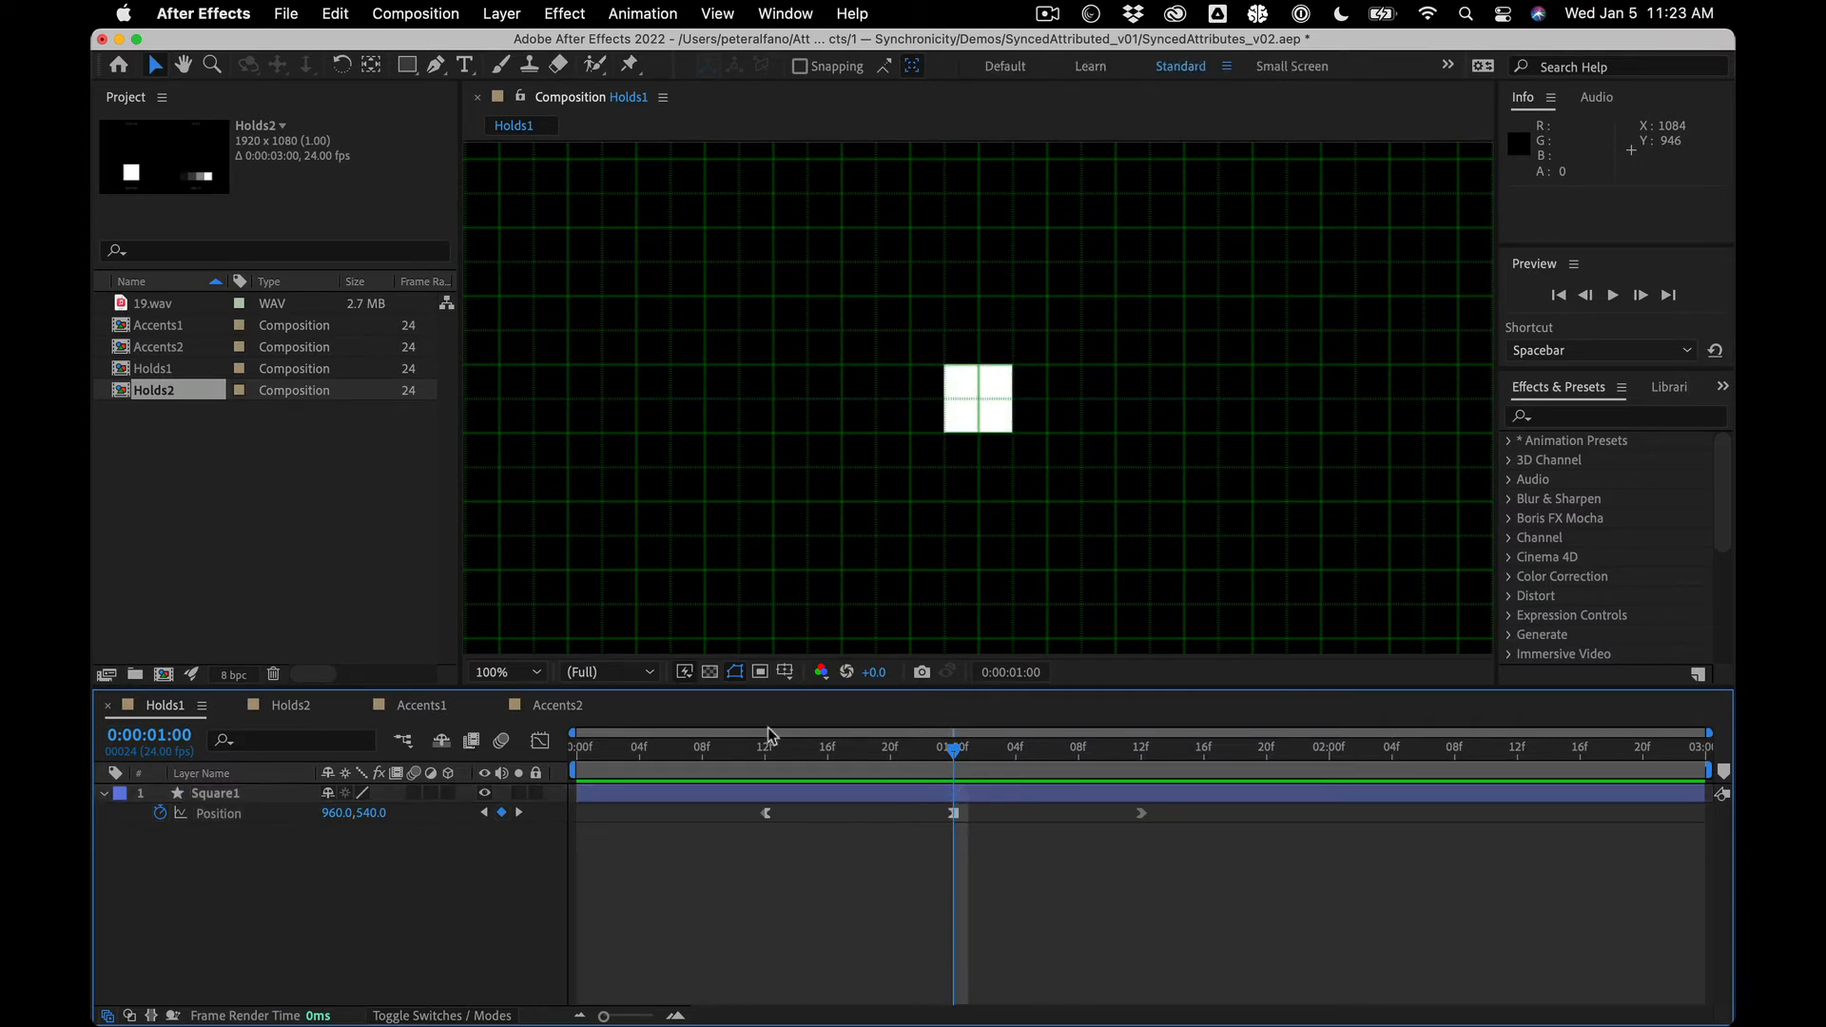
mouse_move(954, 746)
mouse_down()
mouse_move(781, 749)
mouse_move(955, 720)
mouse_up()
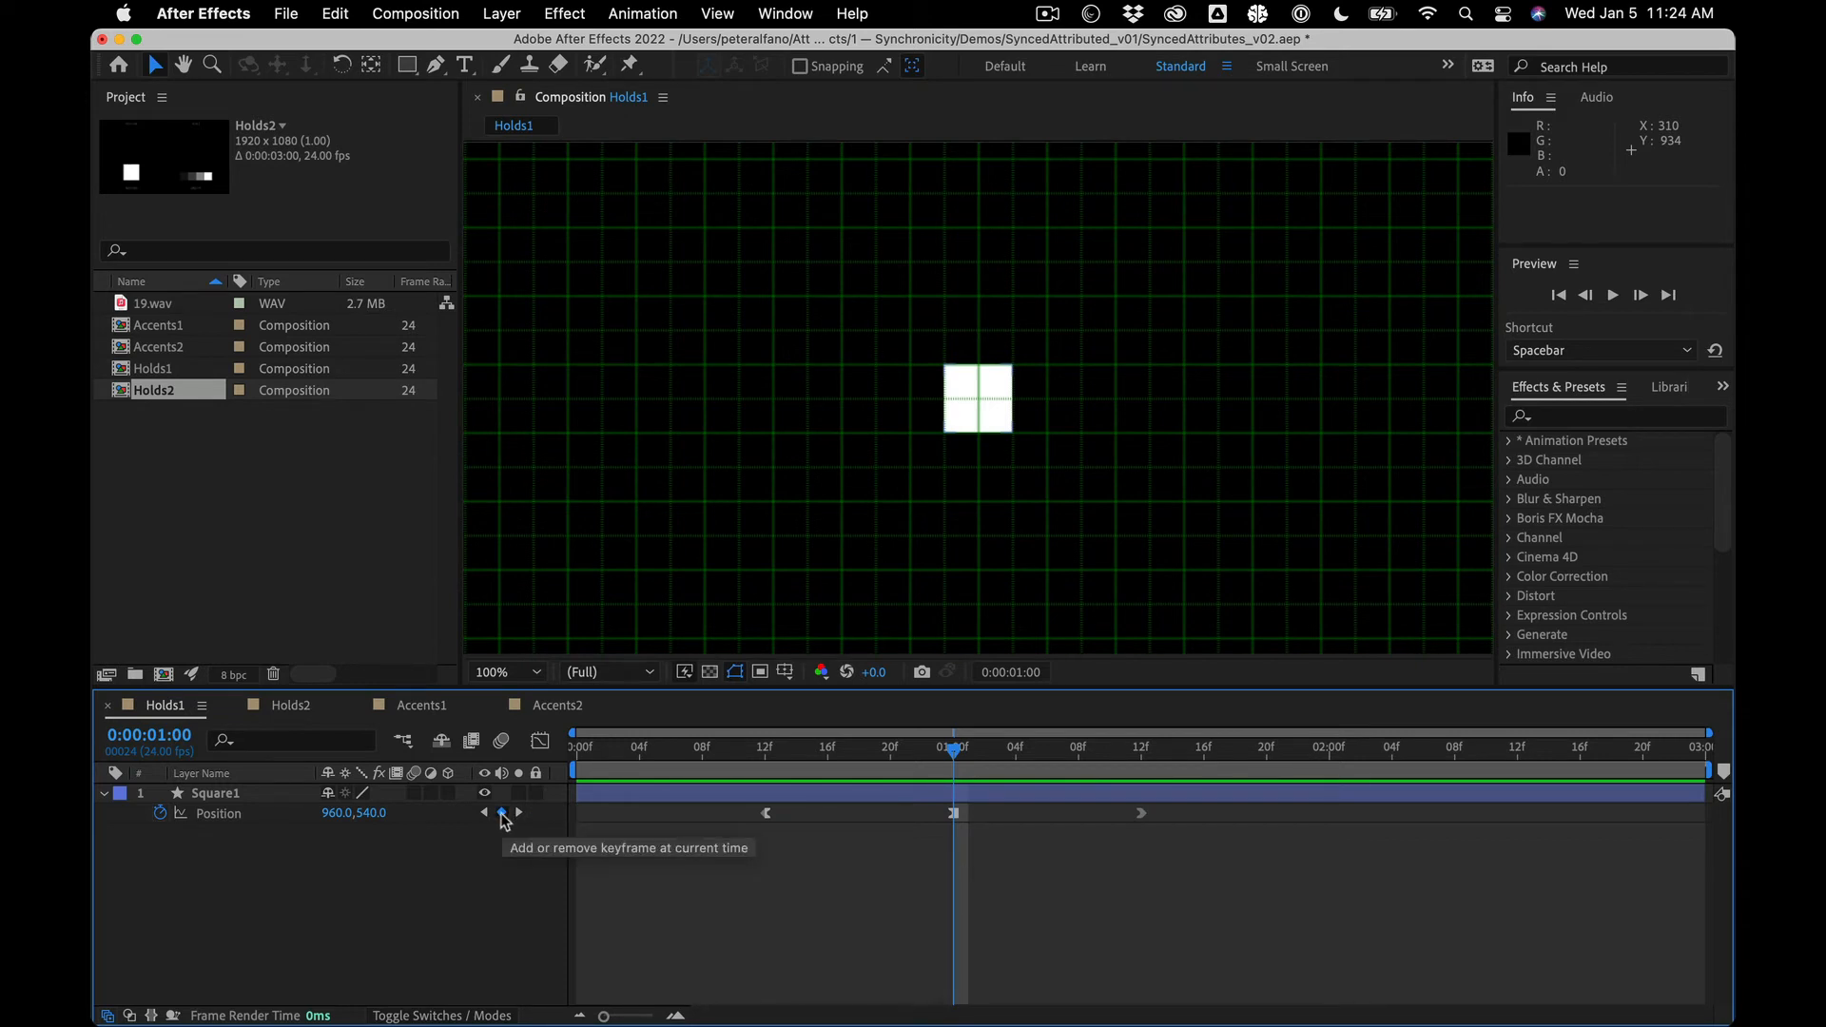
Step: Copy Square1's hold keyframe from 0:00:01:00 and paste it at 0:00:01:04
drag(1005, 806, 913, 840)
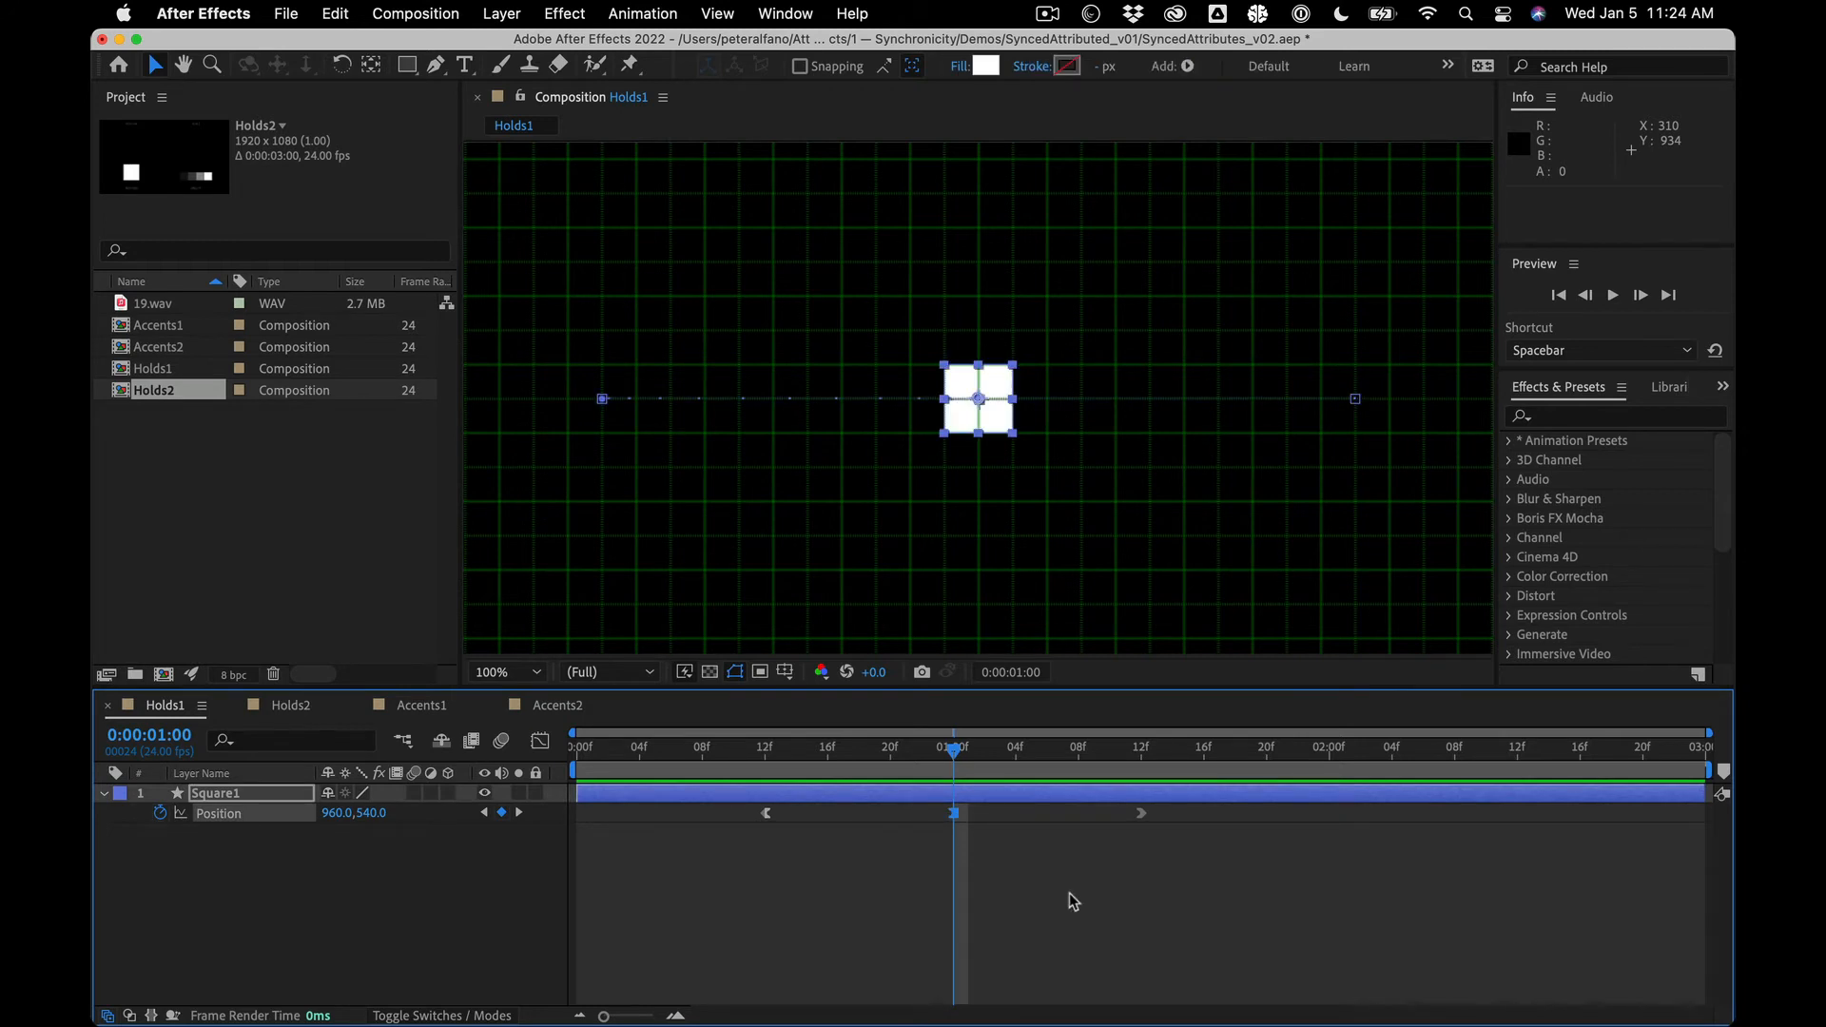
key(cmd+c)
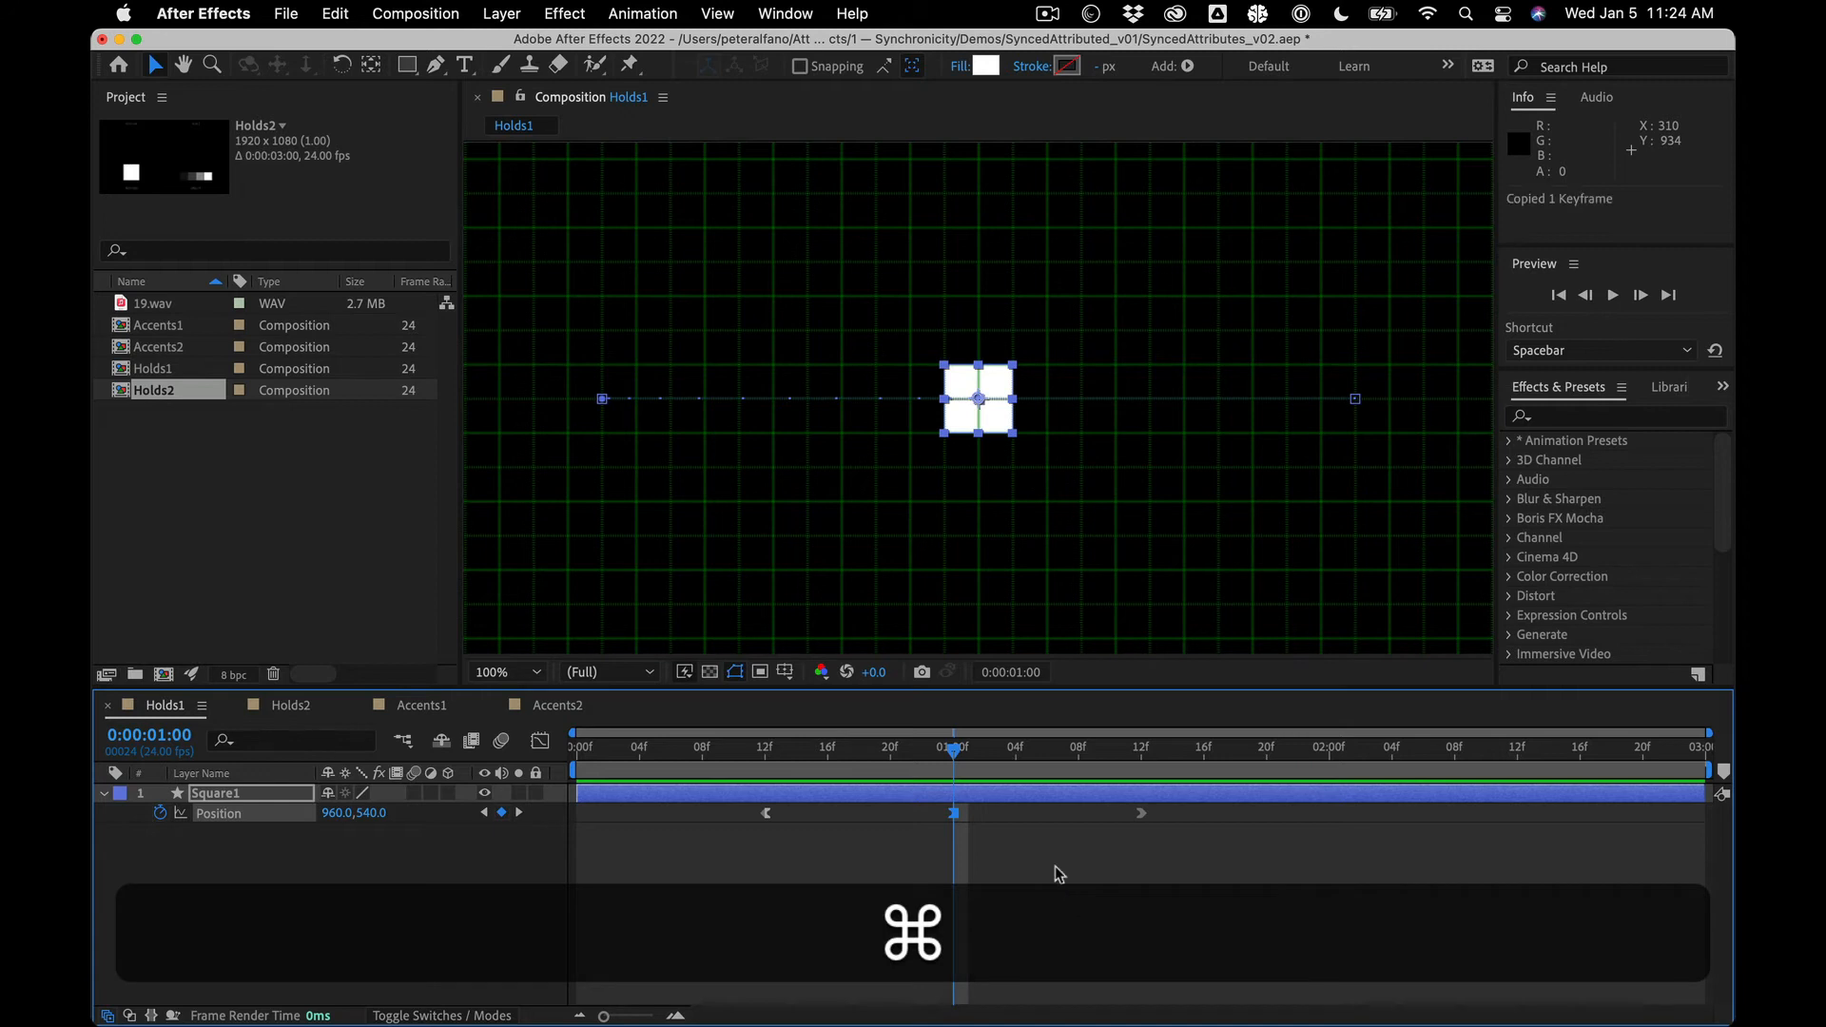
click(1016, 751)
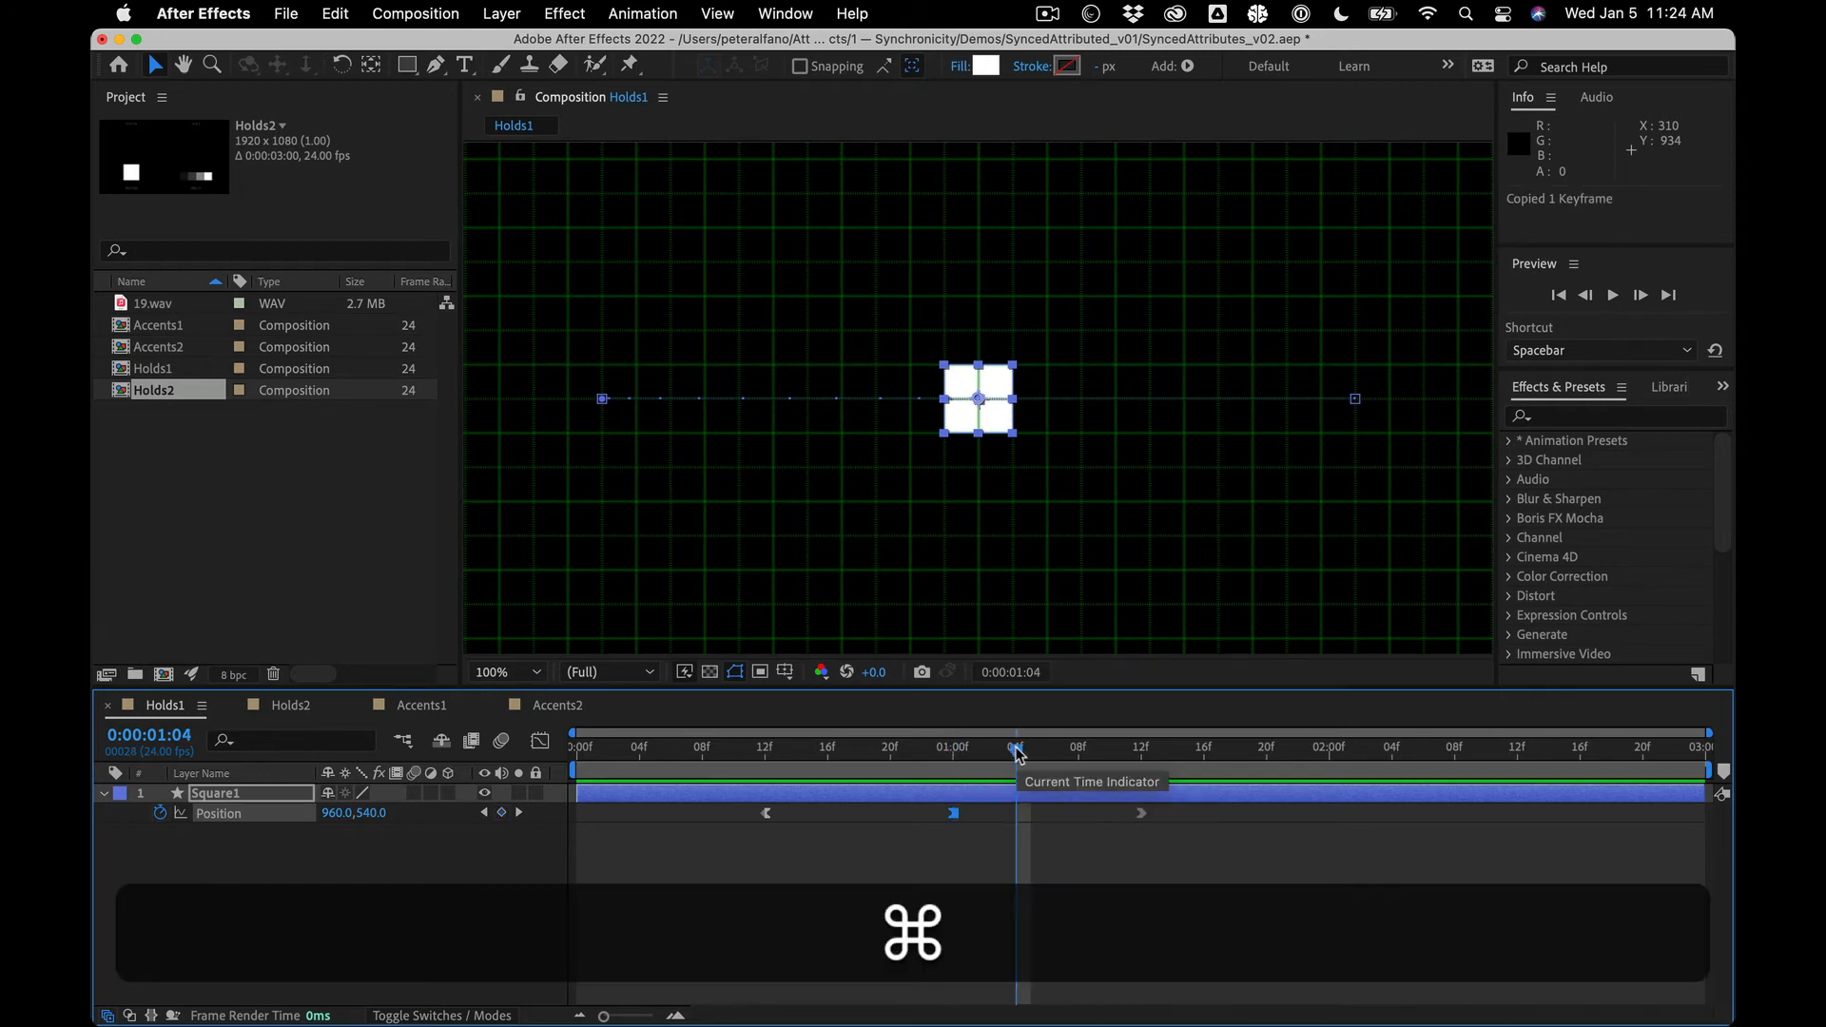
key(super+v)
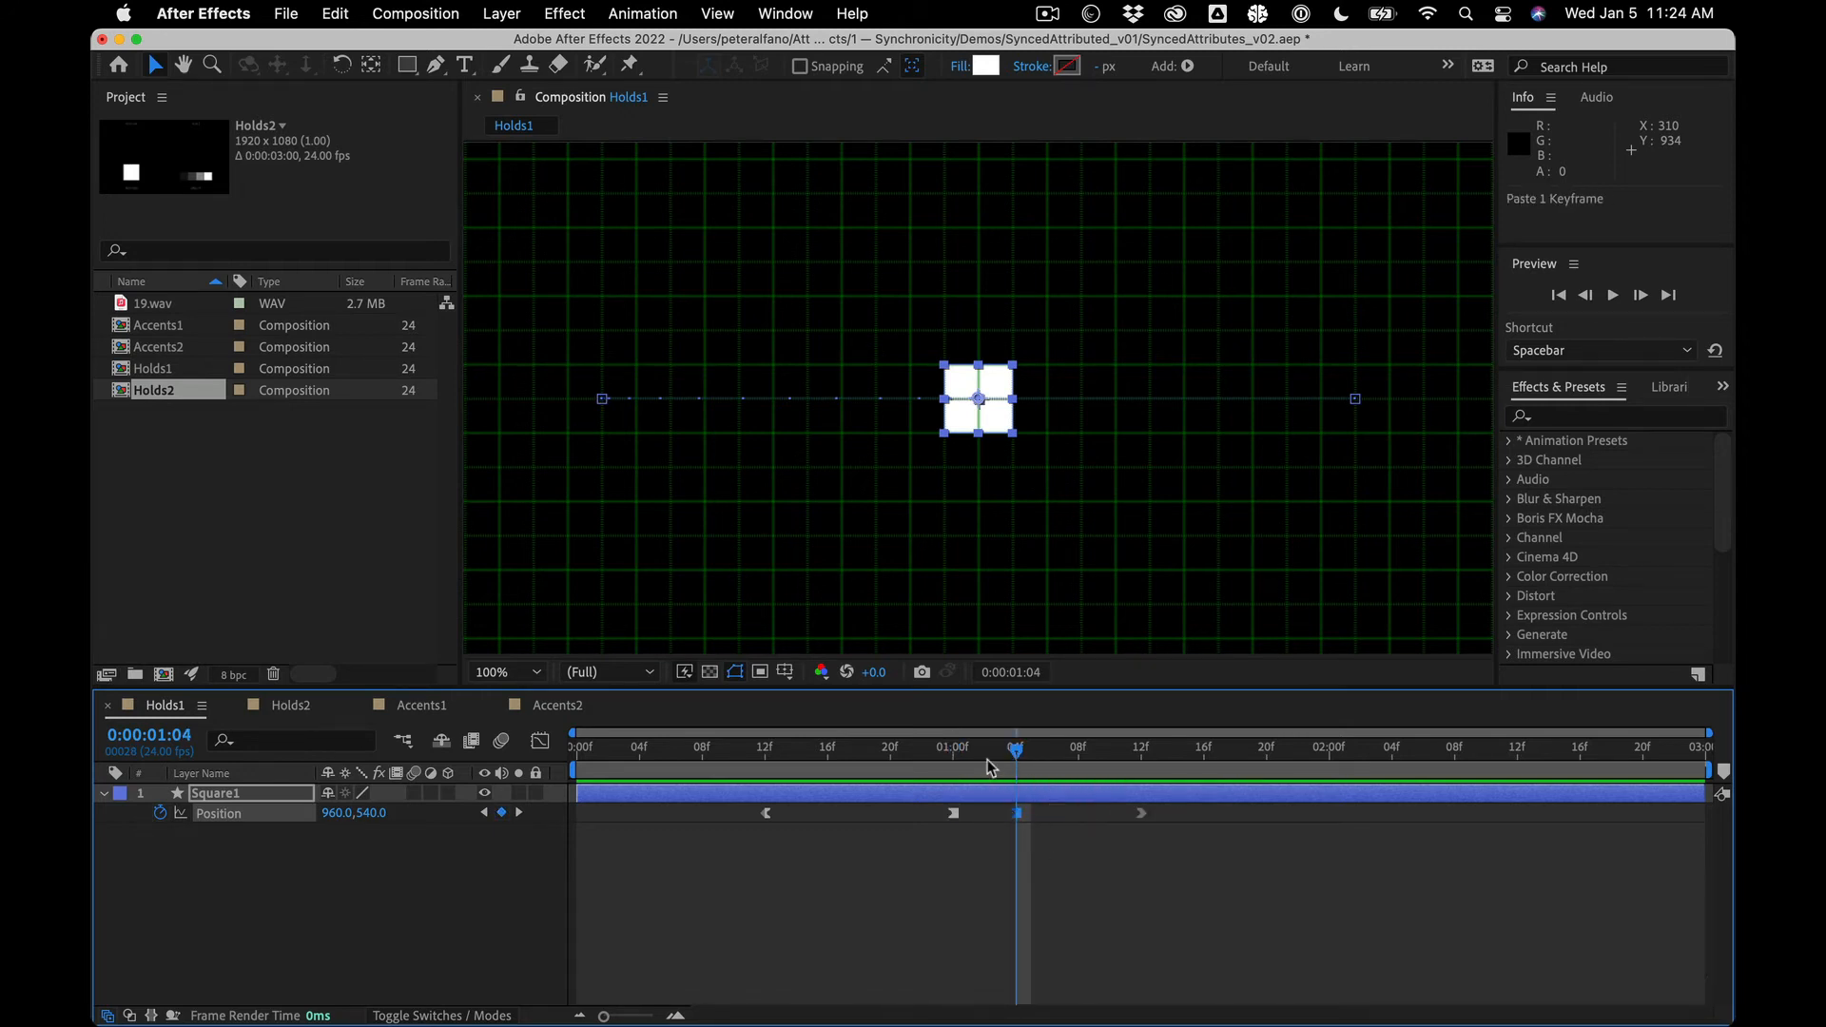
mouse_move(989, 763)
mouse_down()
mouse_move(958, 758)
mouse_move(1016, 752)
mouse_up()
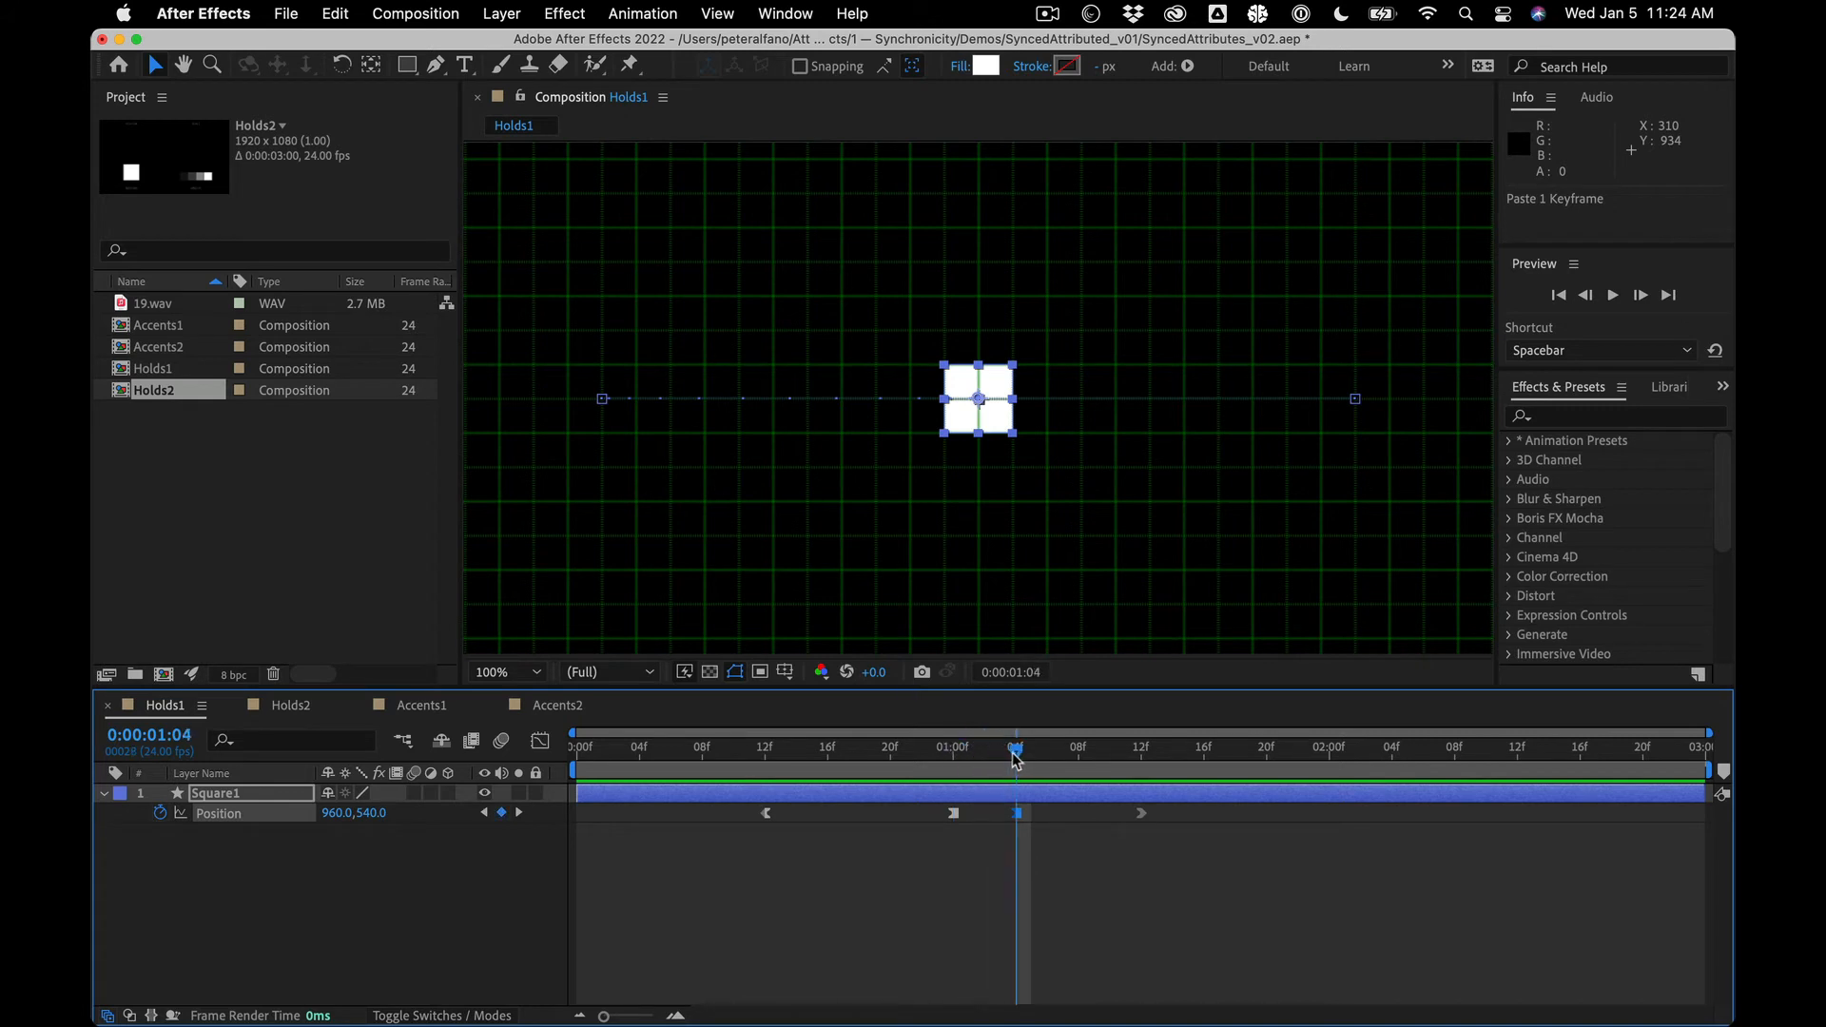
Step: Convert Square1's Position keyframe at 0:00:01:04 to linear interpolation
super+click(1017, 815)
super+click(1018, 816)
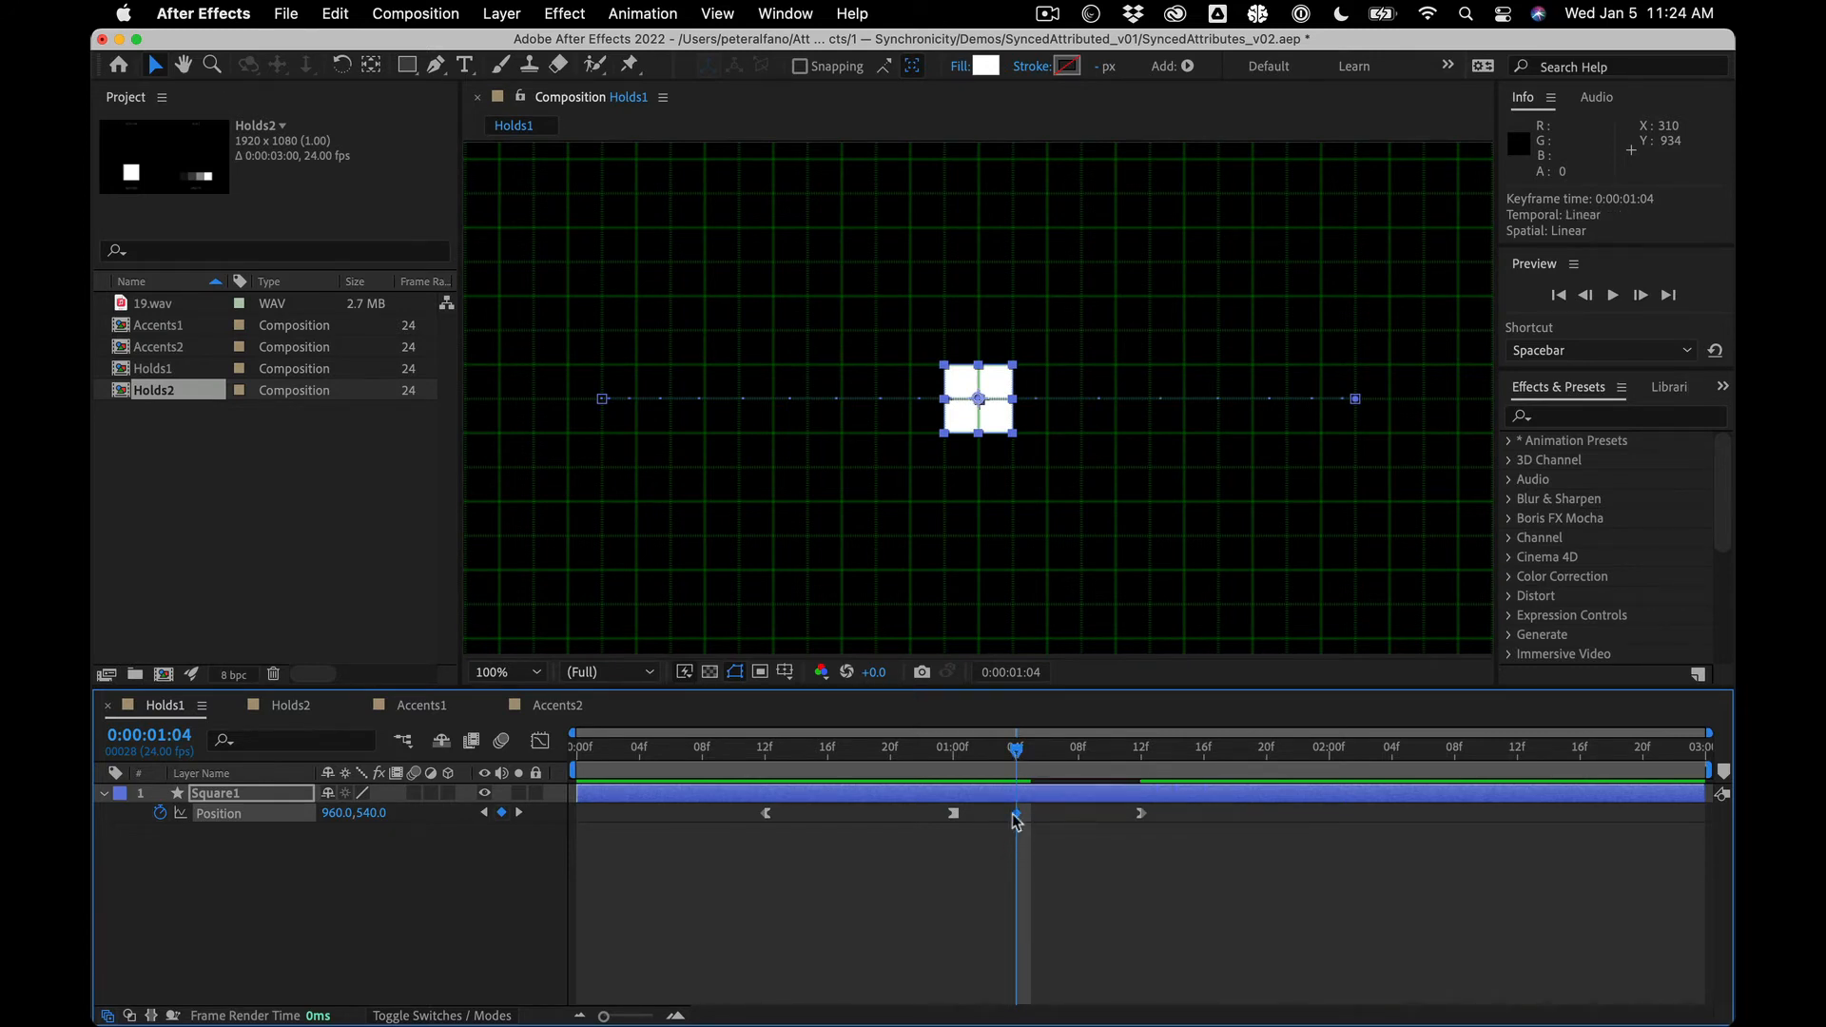
mouse_move(1017, 752)
mouse_down()
mouse_move(884, 752)
mouse_move(1018, 735)
mouse_up()
Step: Move Square1's last two Position keyframes together to 0:00:01:16 and 0:00:02:00, and return to the composition's start
mouse_move(1191, 854)
mouse_down()
mouse_move(1010, 803)
mouse_move(1180, 822)
mouse_up()
click(1002, 812)
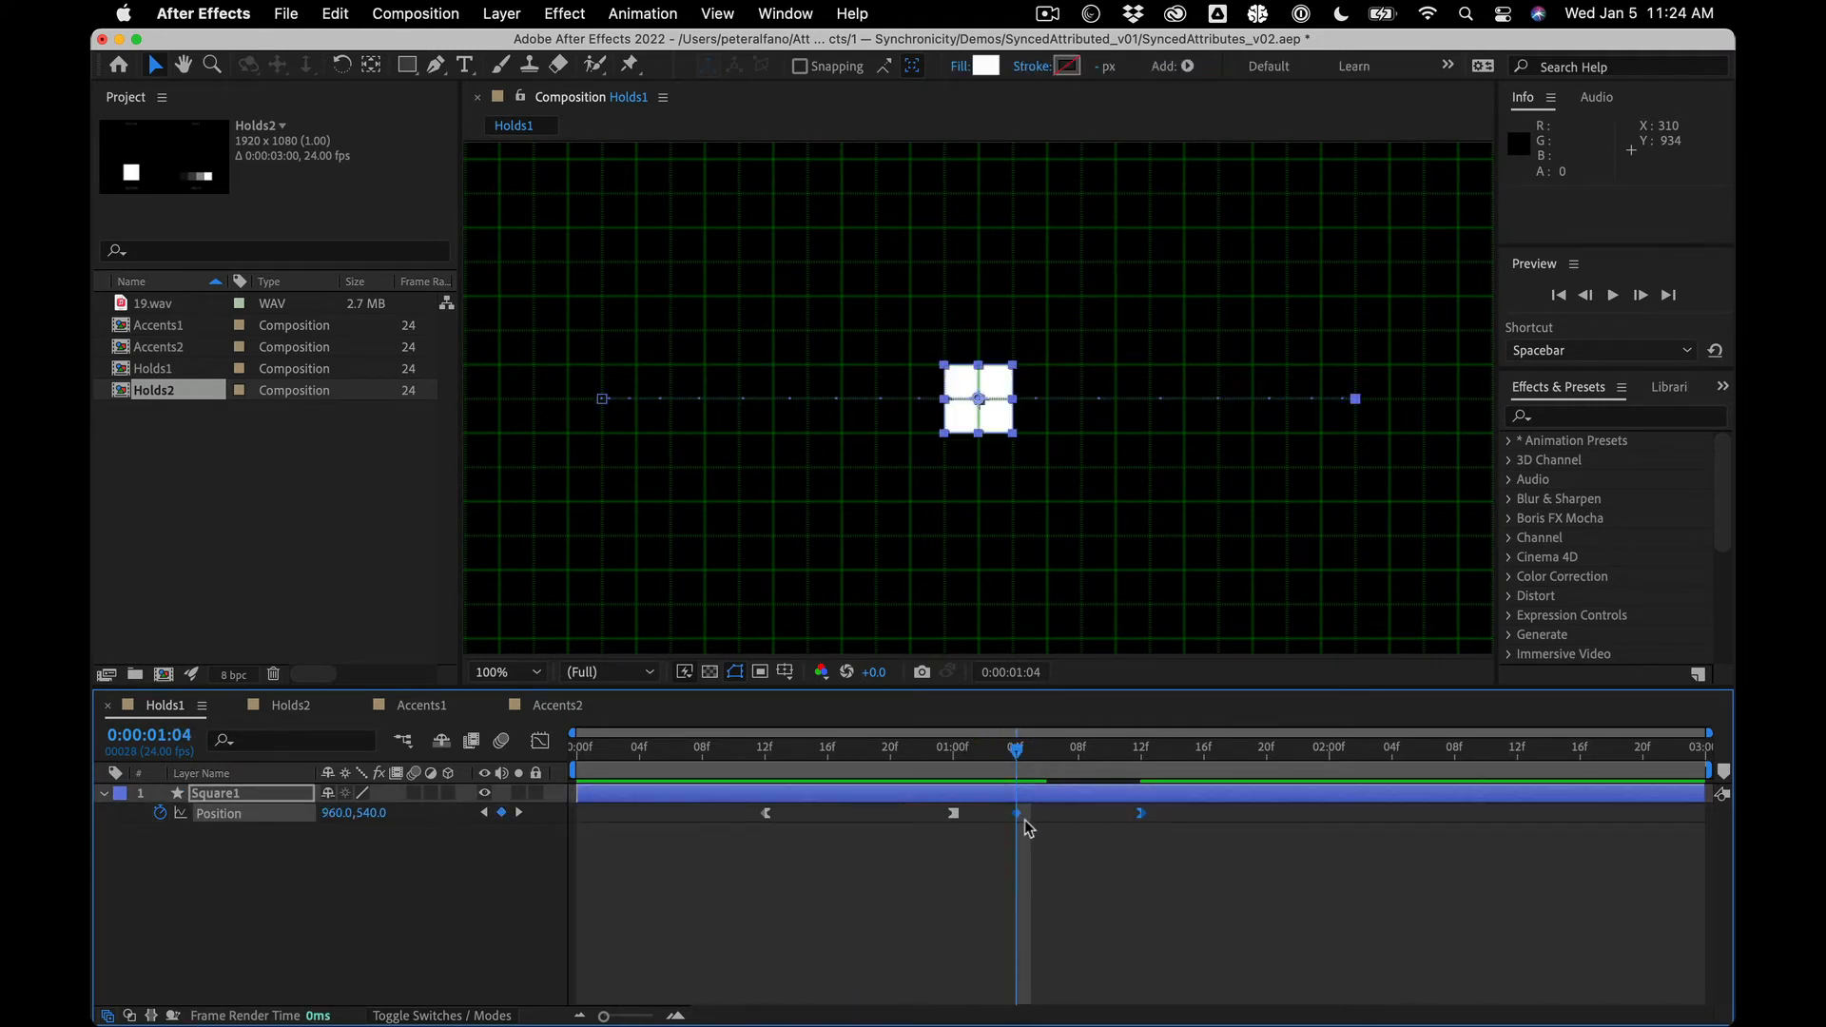
drag(1021, 813, 1189, 825)
drag(1018, 815, 1212, 822)
click(891, 747)
click(590, 737)
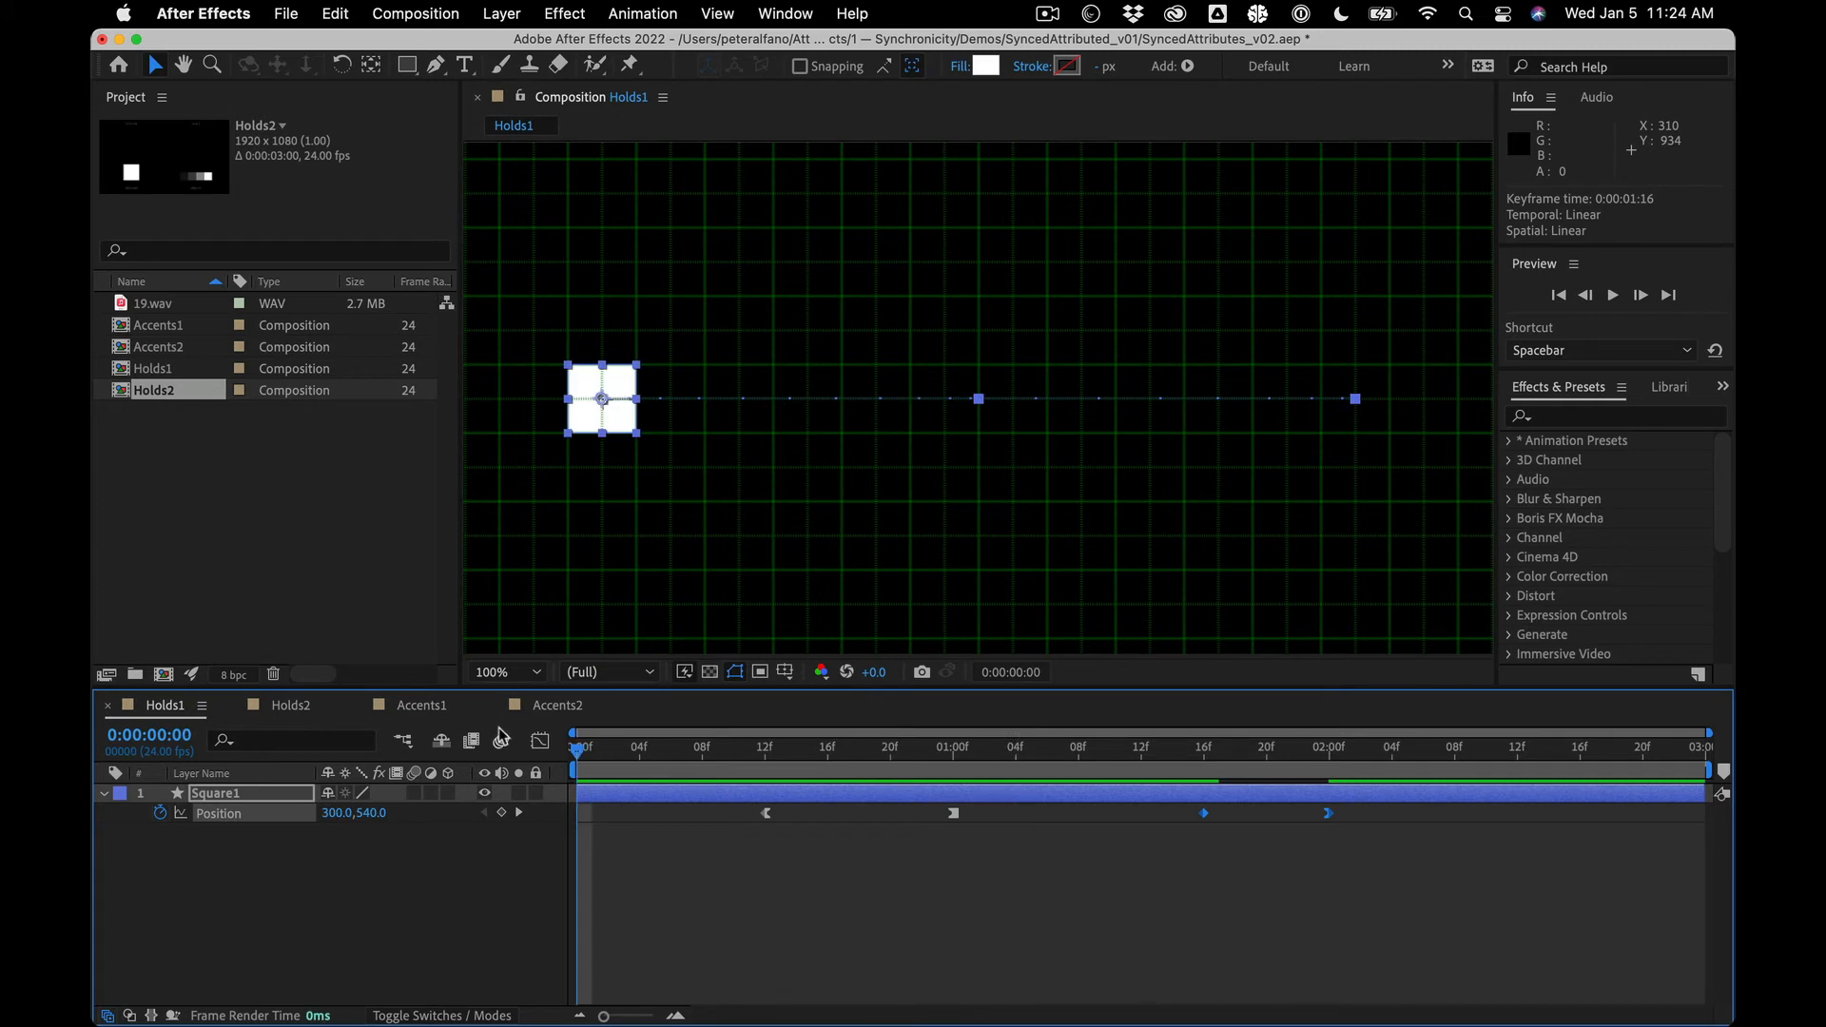
Step: Preview Square1's motion, and move its third Position keyframe from the start to 0:00:01:09
key(space)
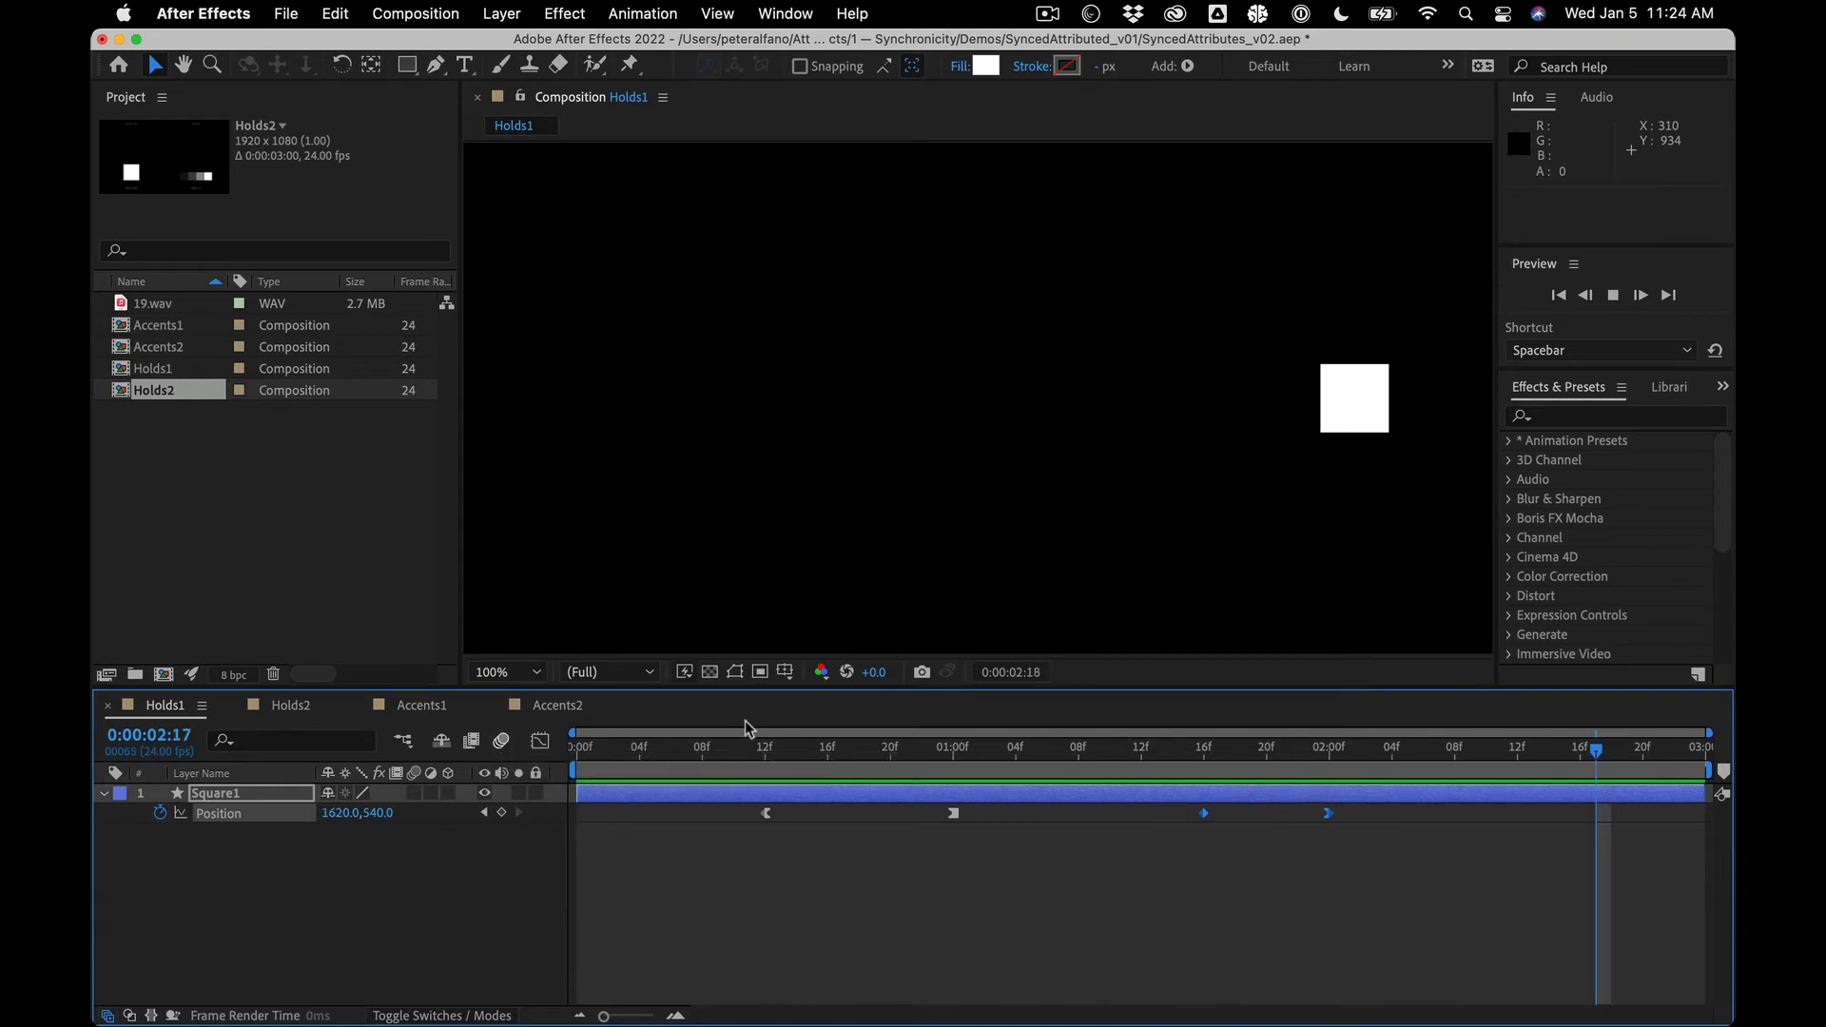
key(space)
drag(1203, 814, 1094, 814)
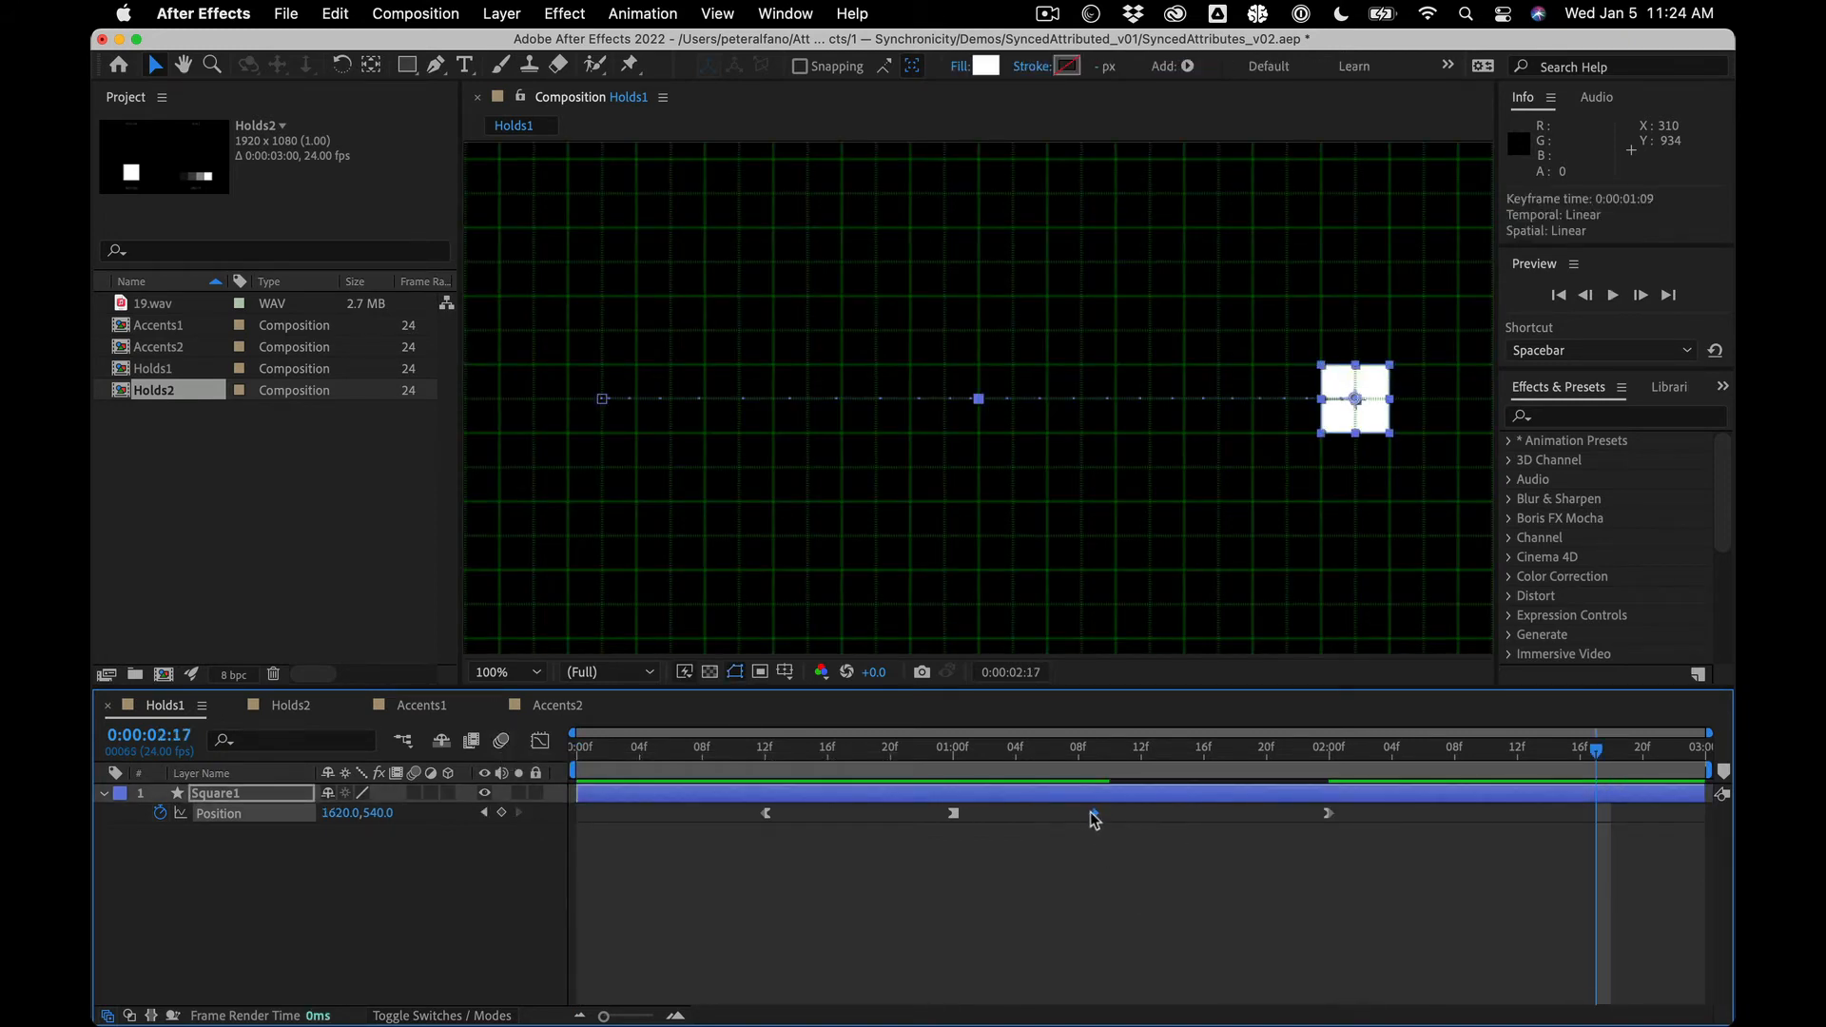
Step: Apply Easy Ease to Square1's Position keyframe at 0:00:01:09 and preview the motion
click(1093, 767)
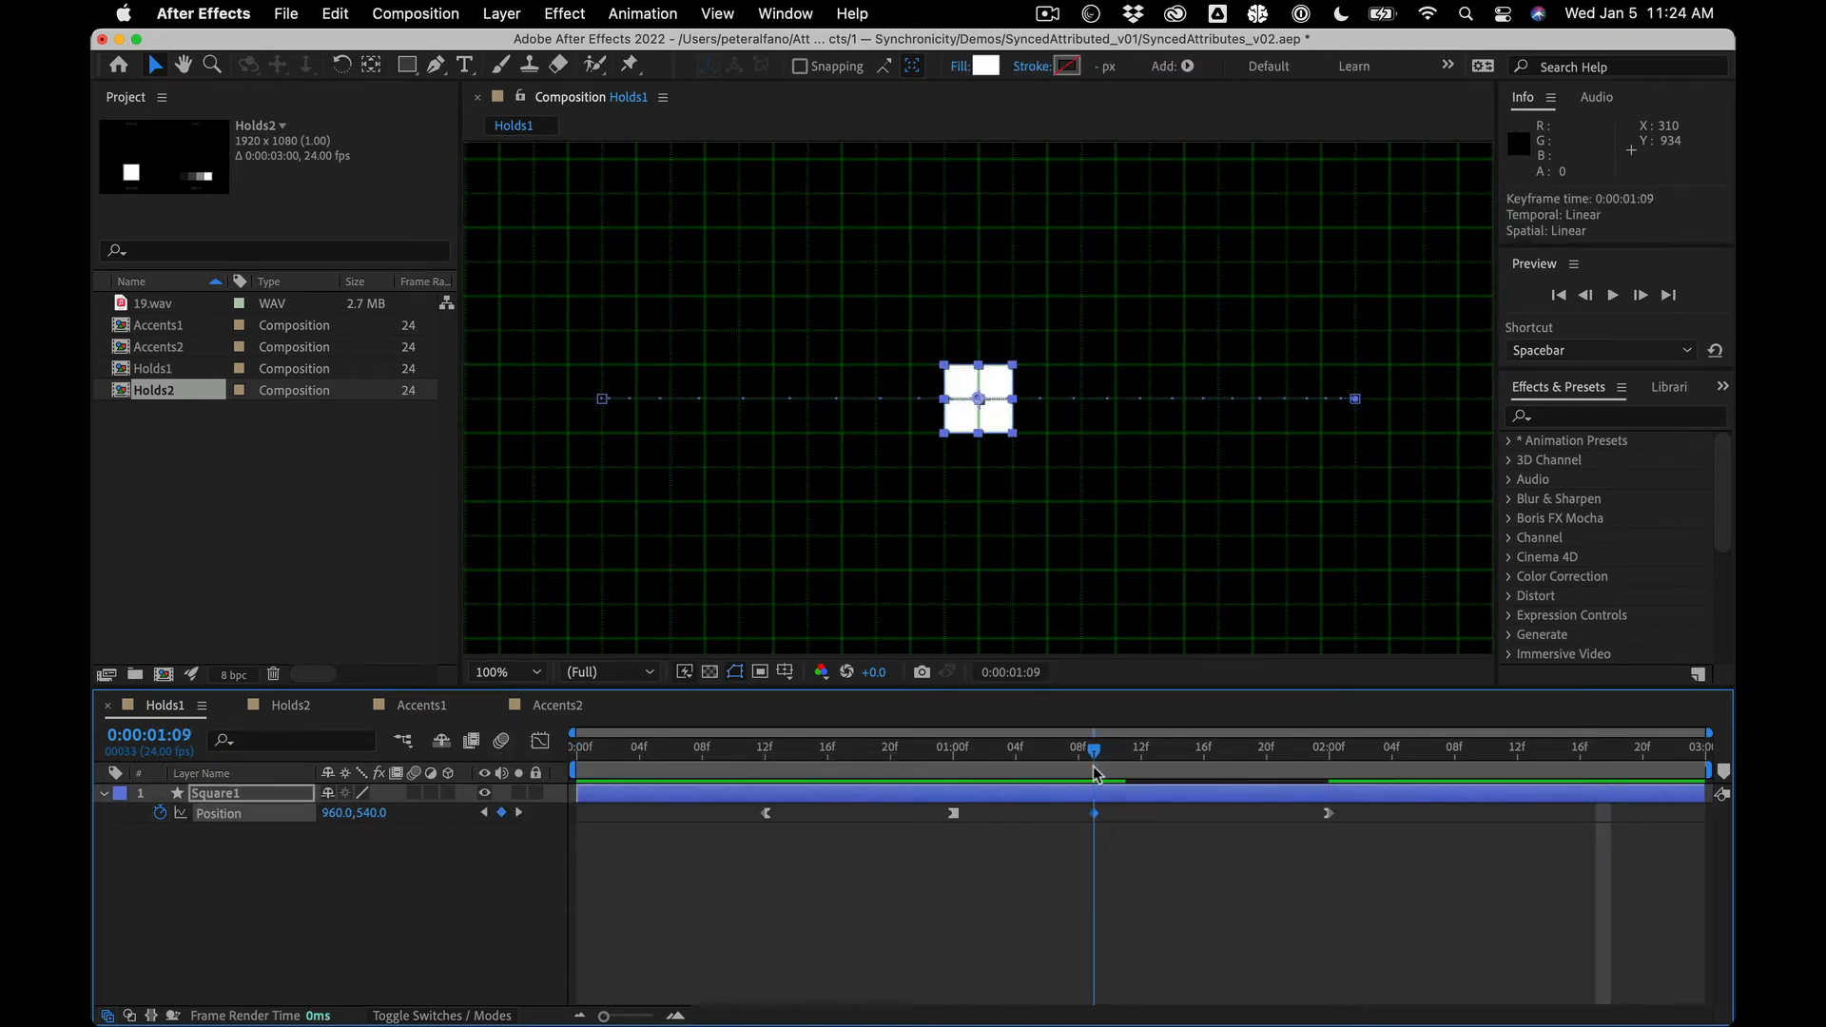
right_click(1094, 814)
mouse_move(1141, 1008)
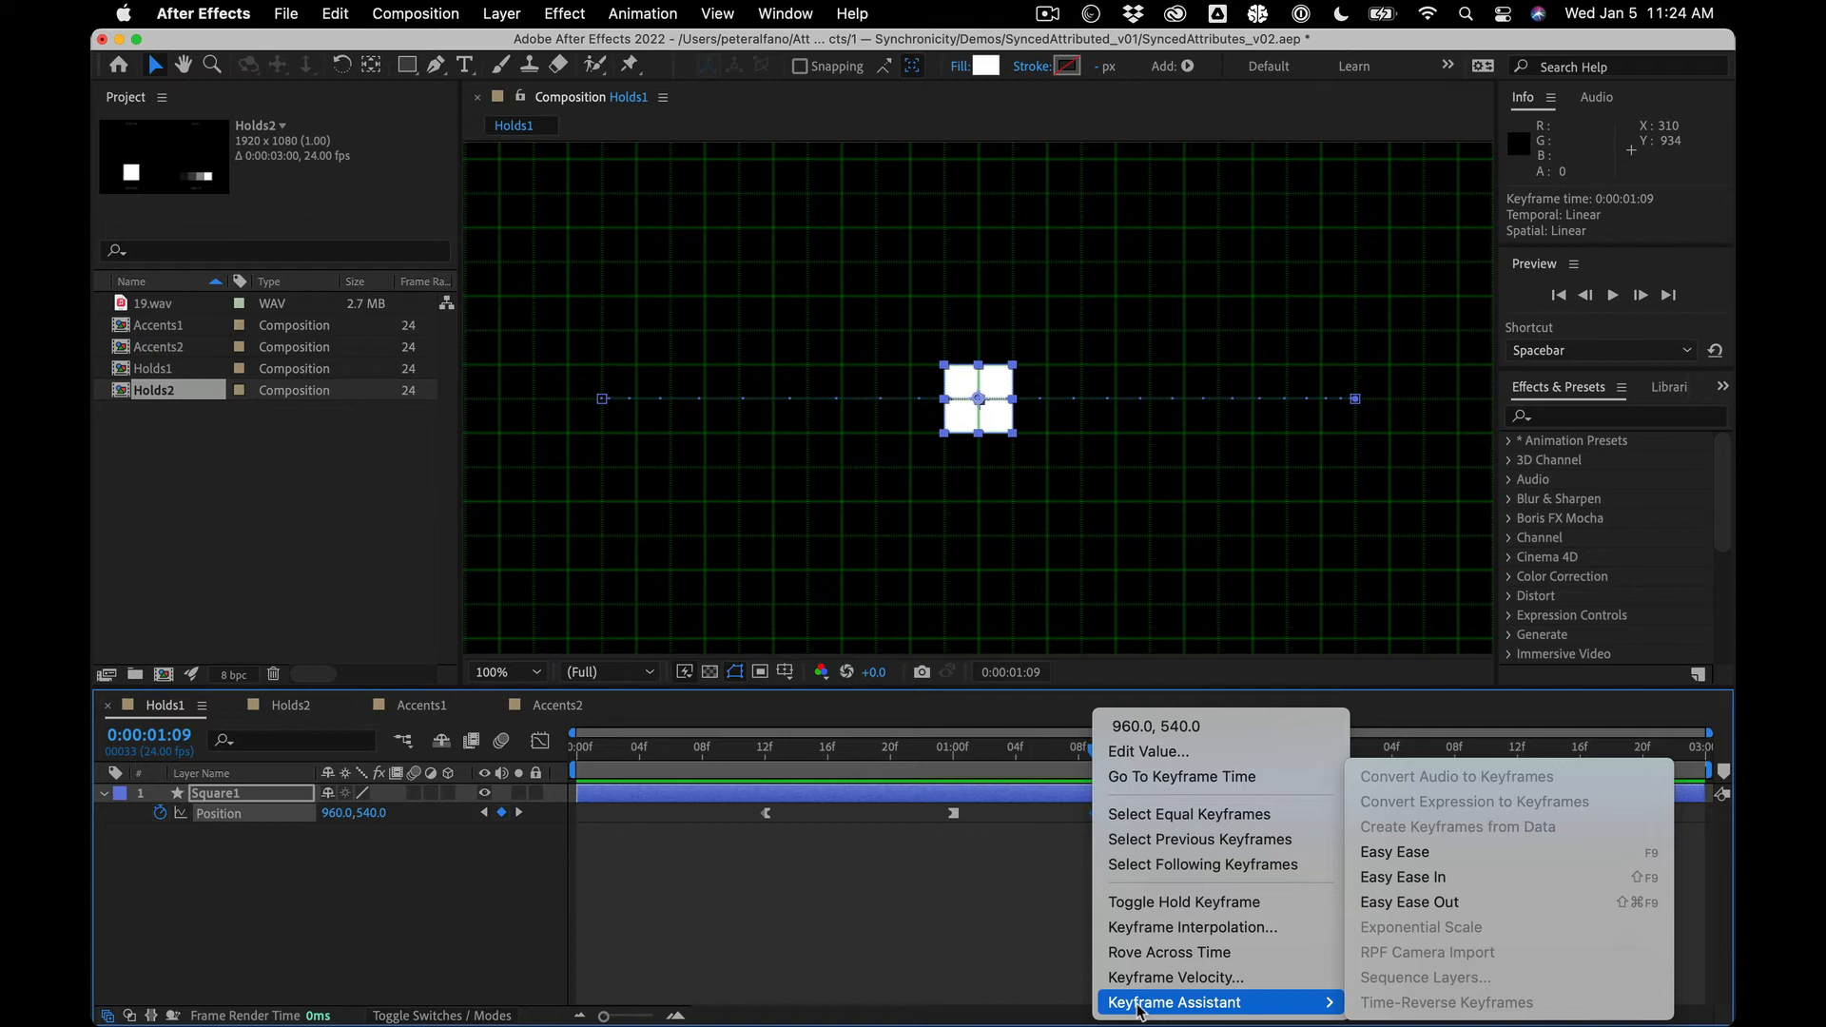
click(979, 945)
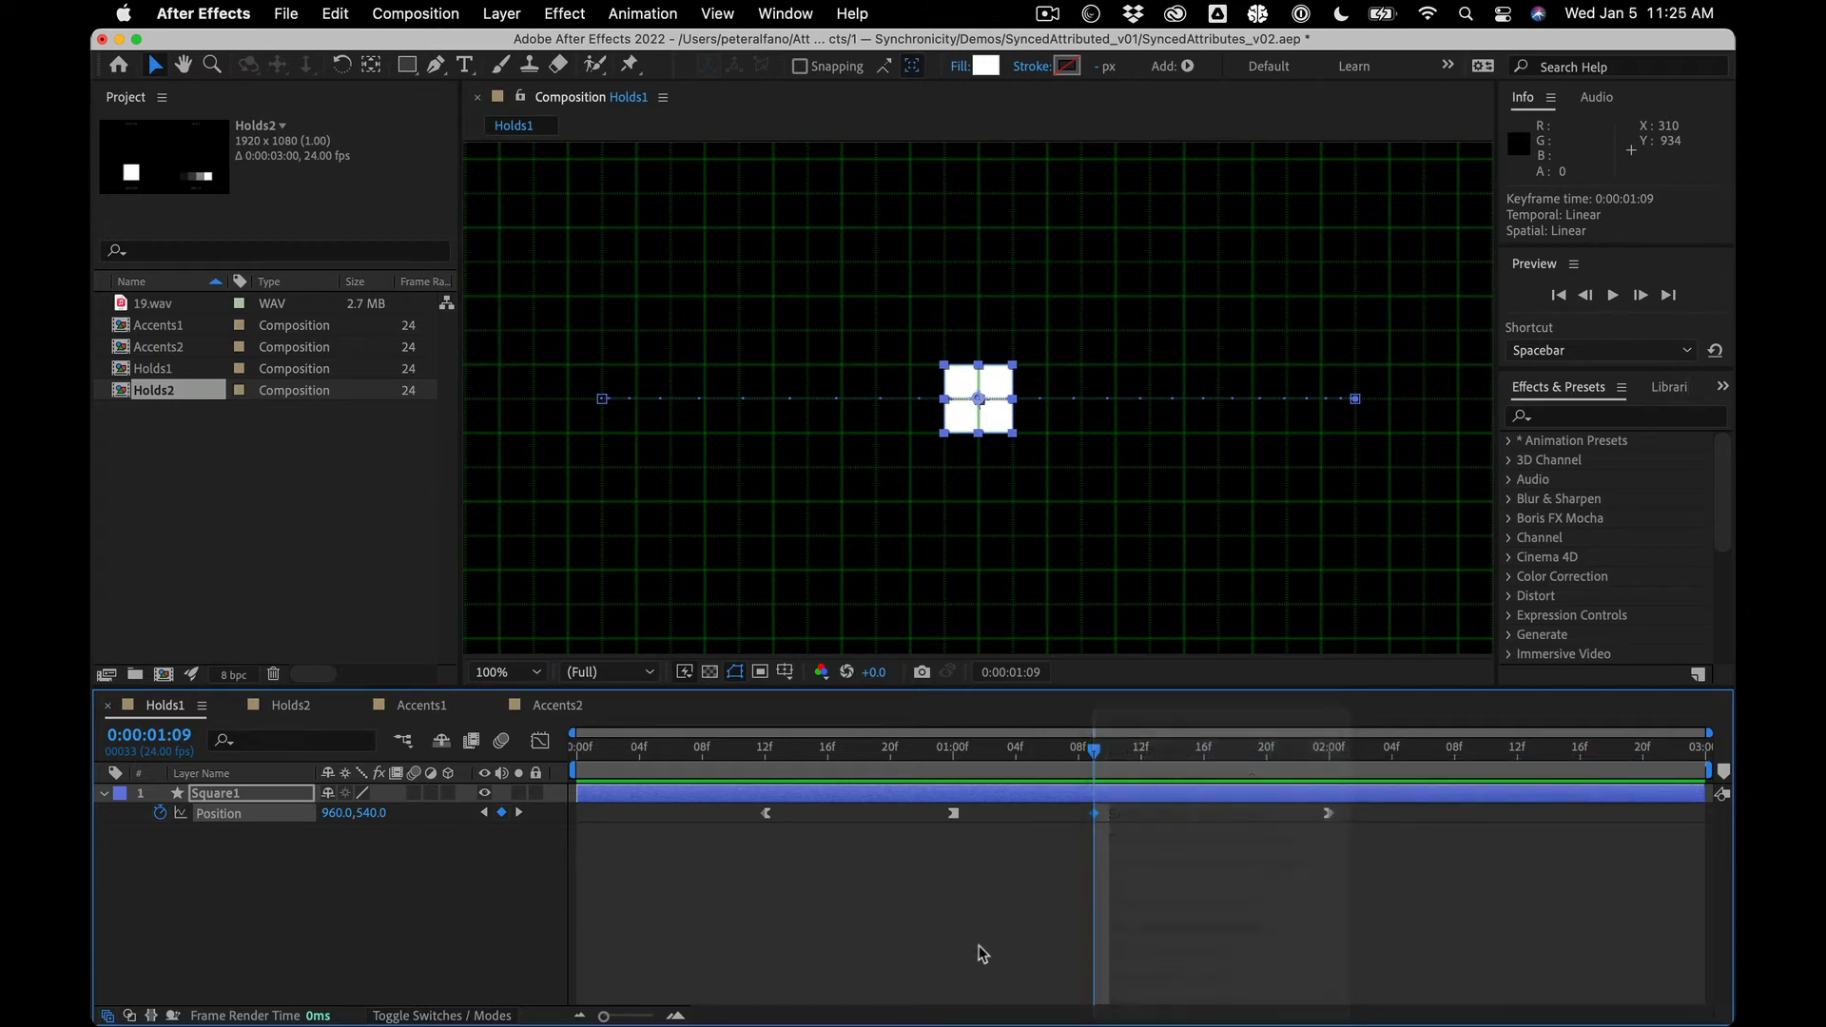
key(F9)
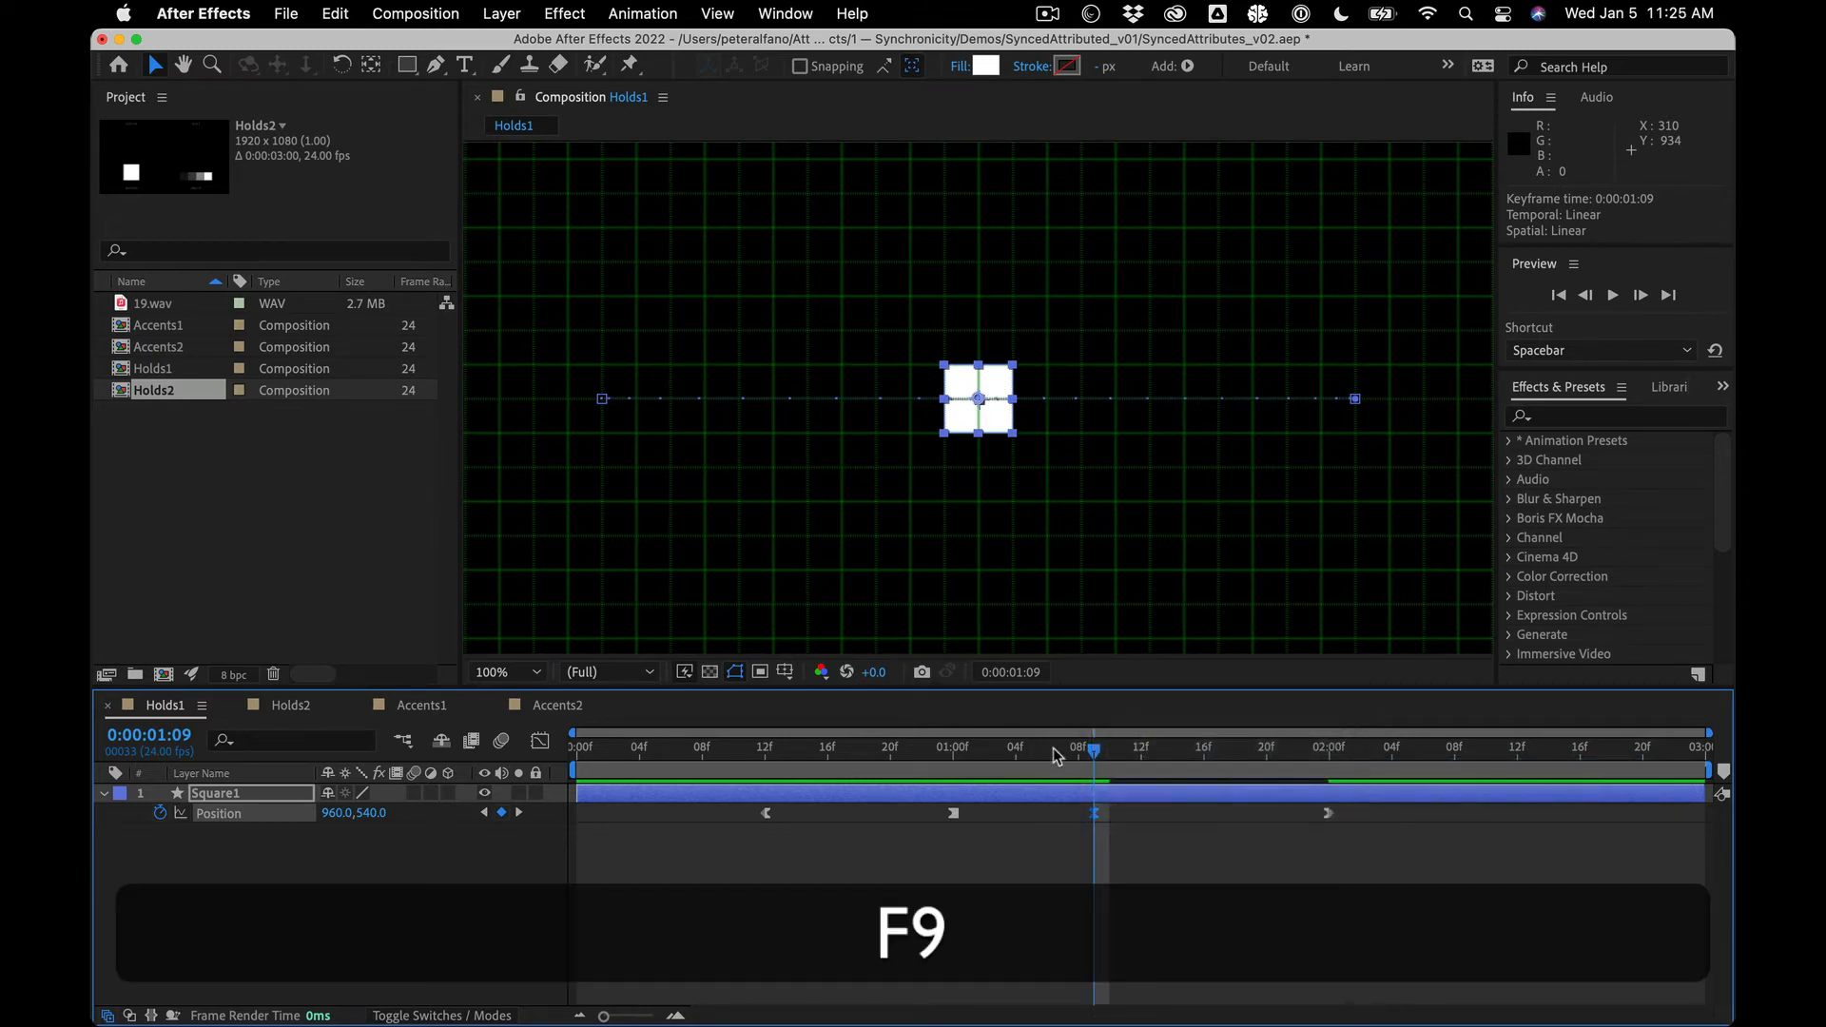
drag(1061, 748, 669, 746)
key(space)
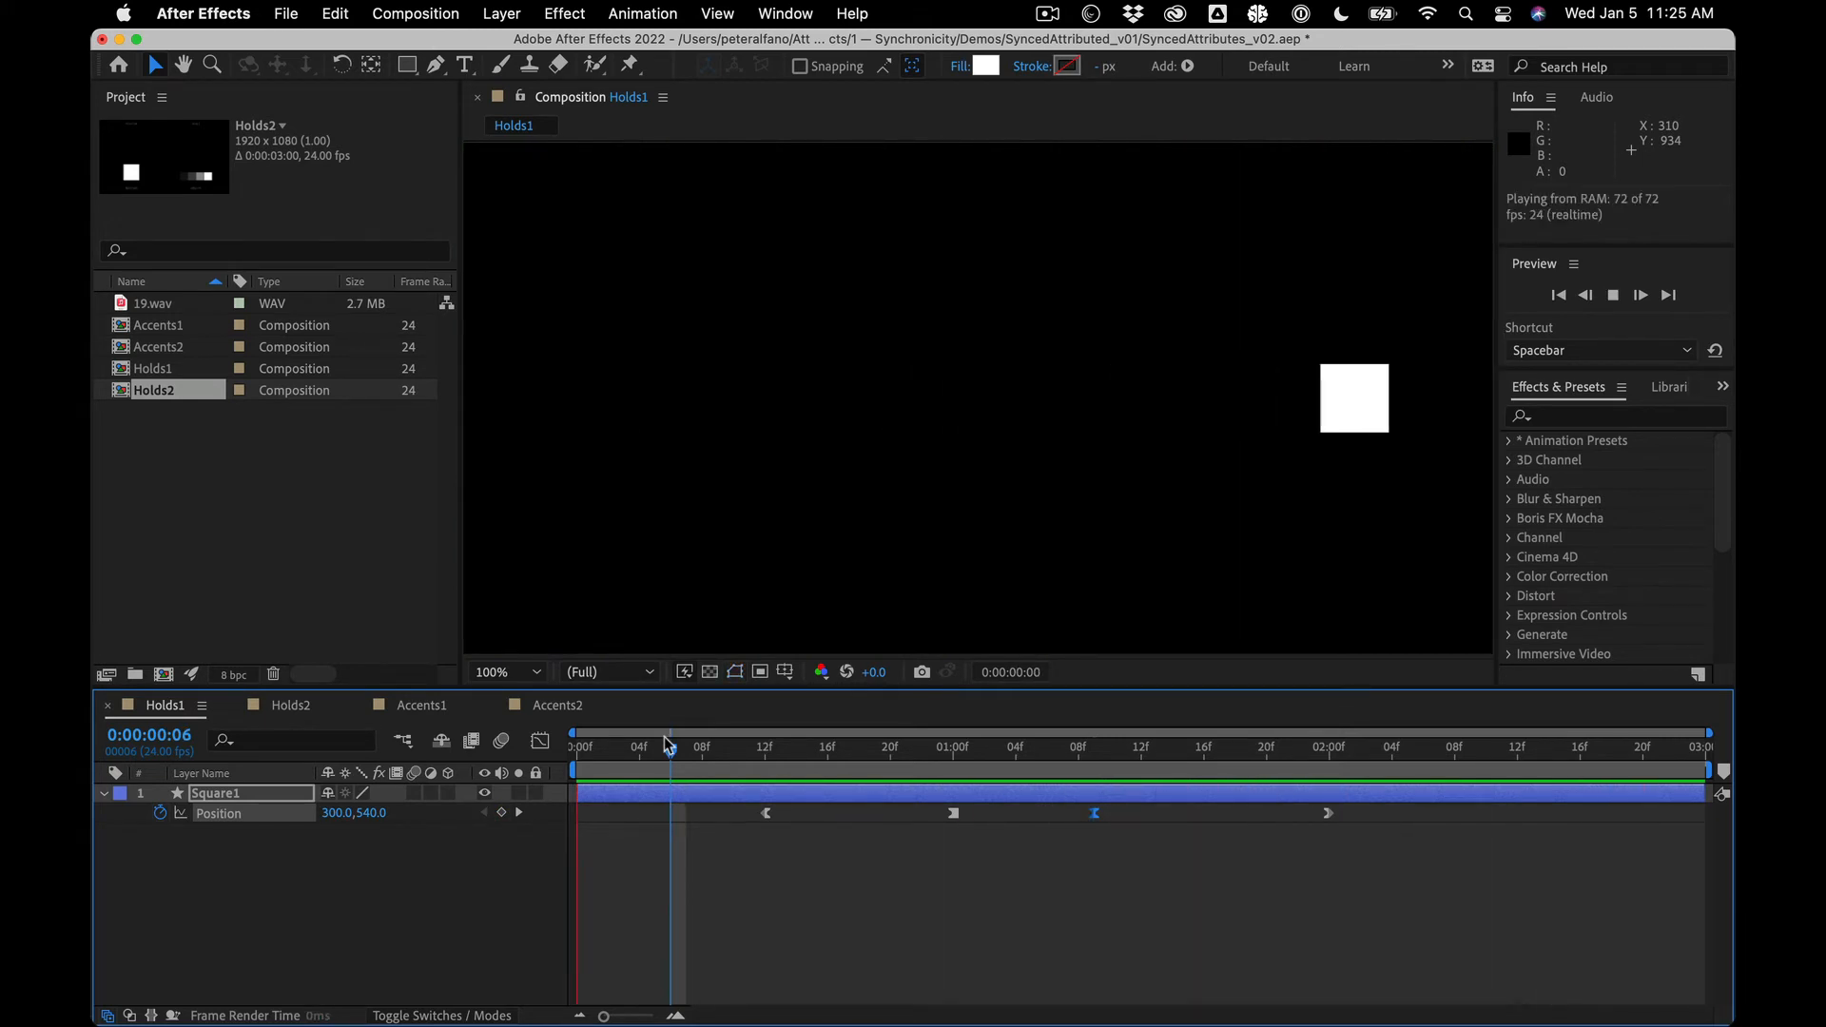
key(space)
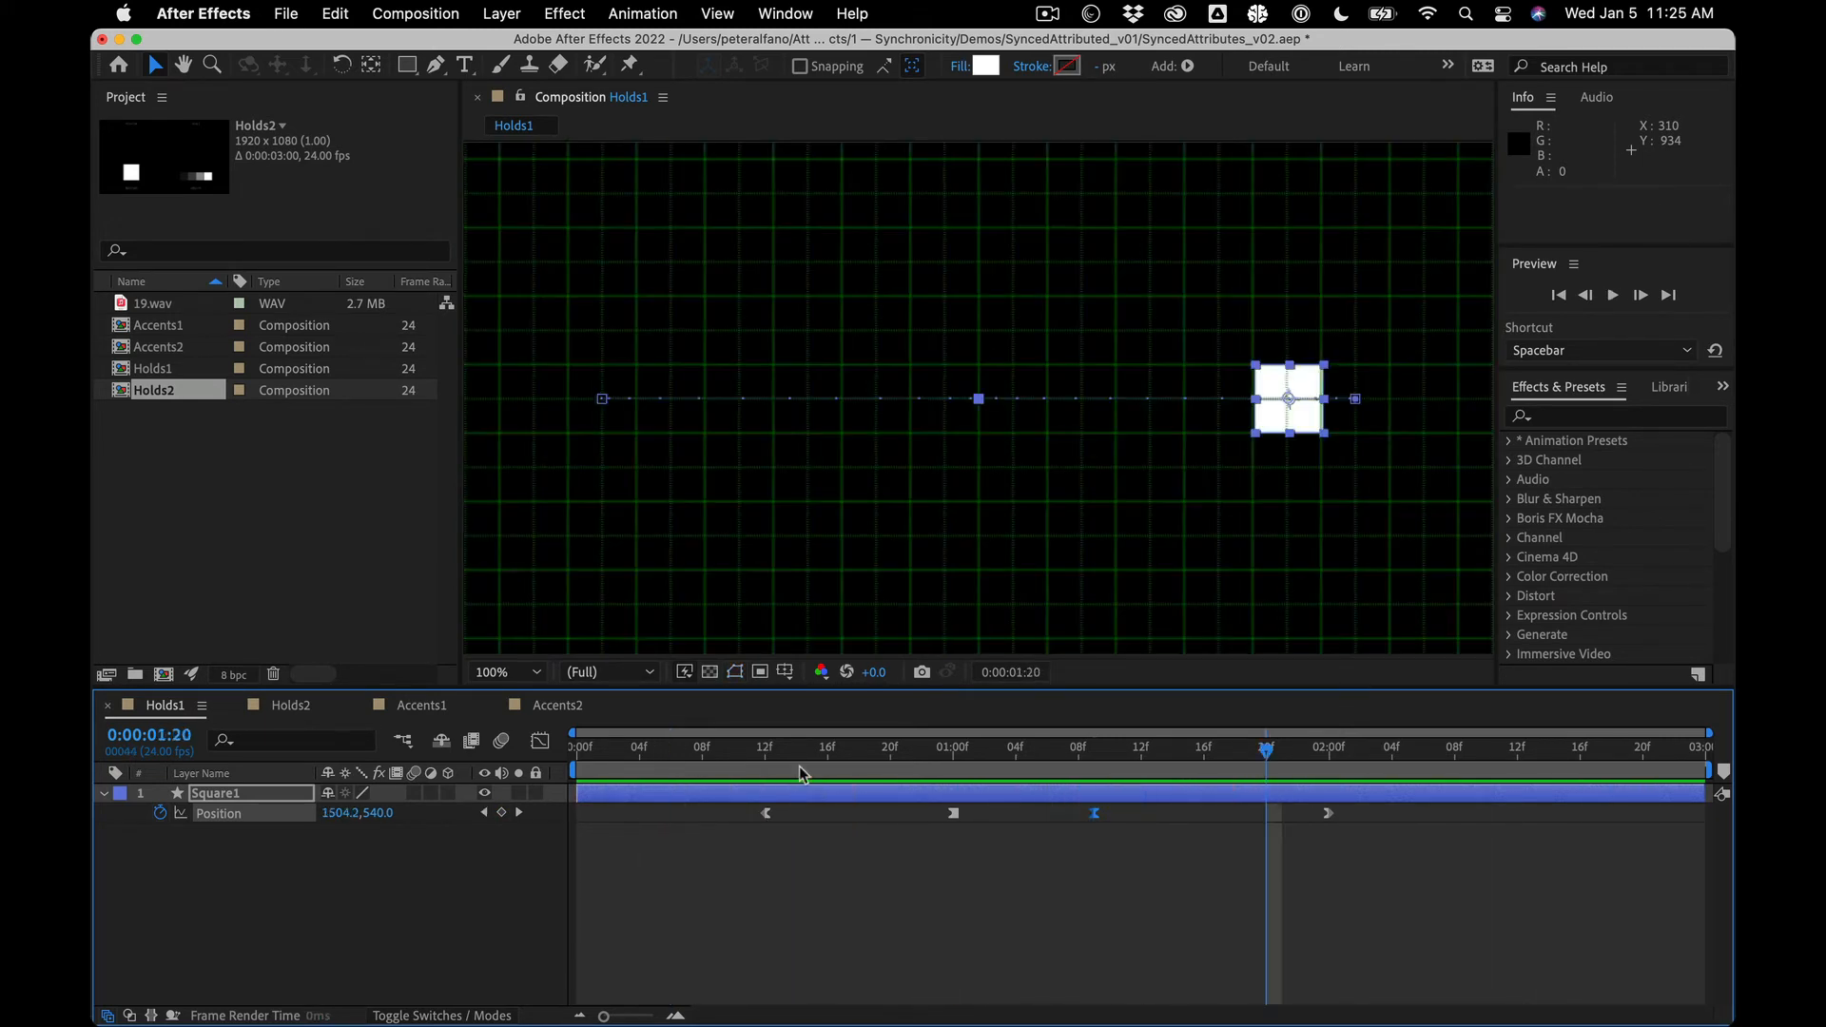
Step: Apply Easy Ease to Square1's hold keyframe at 0:00:01:00 and preview the motion from the start
click(954, 815)
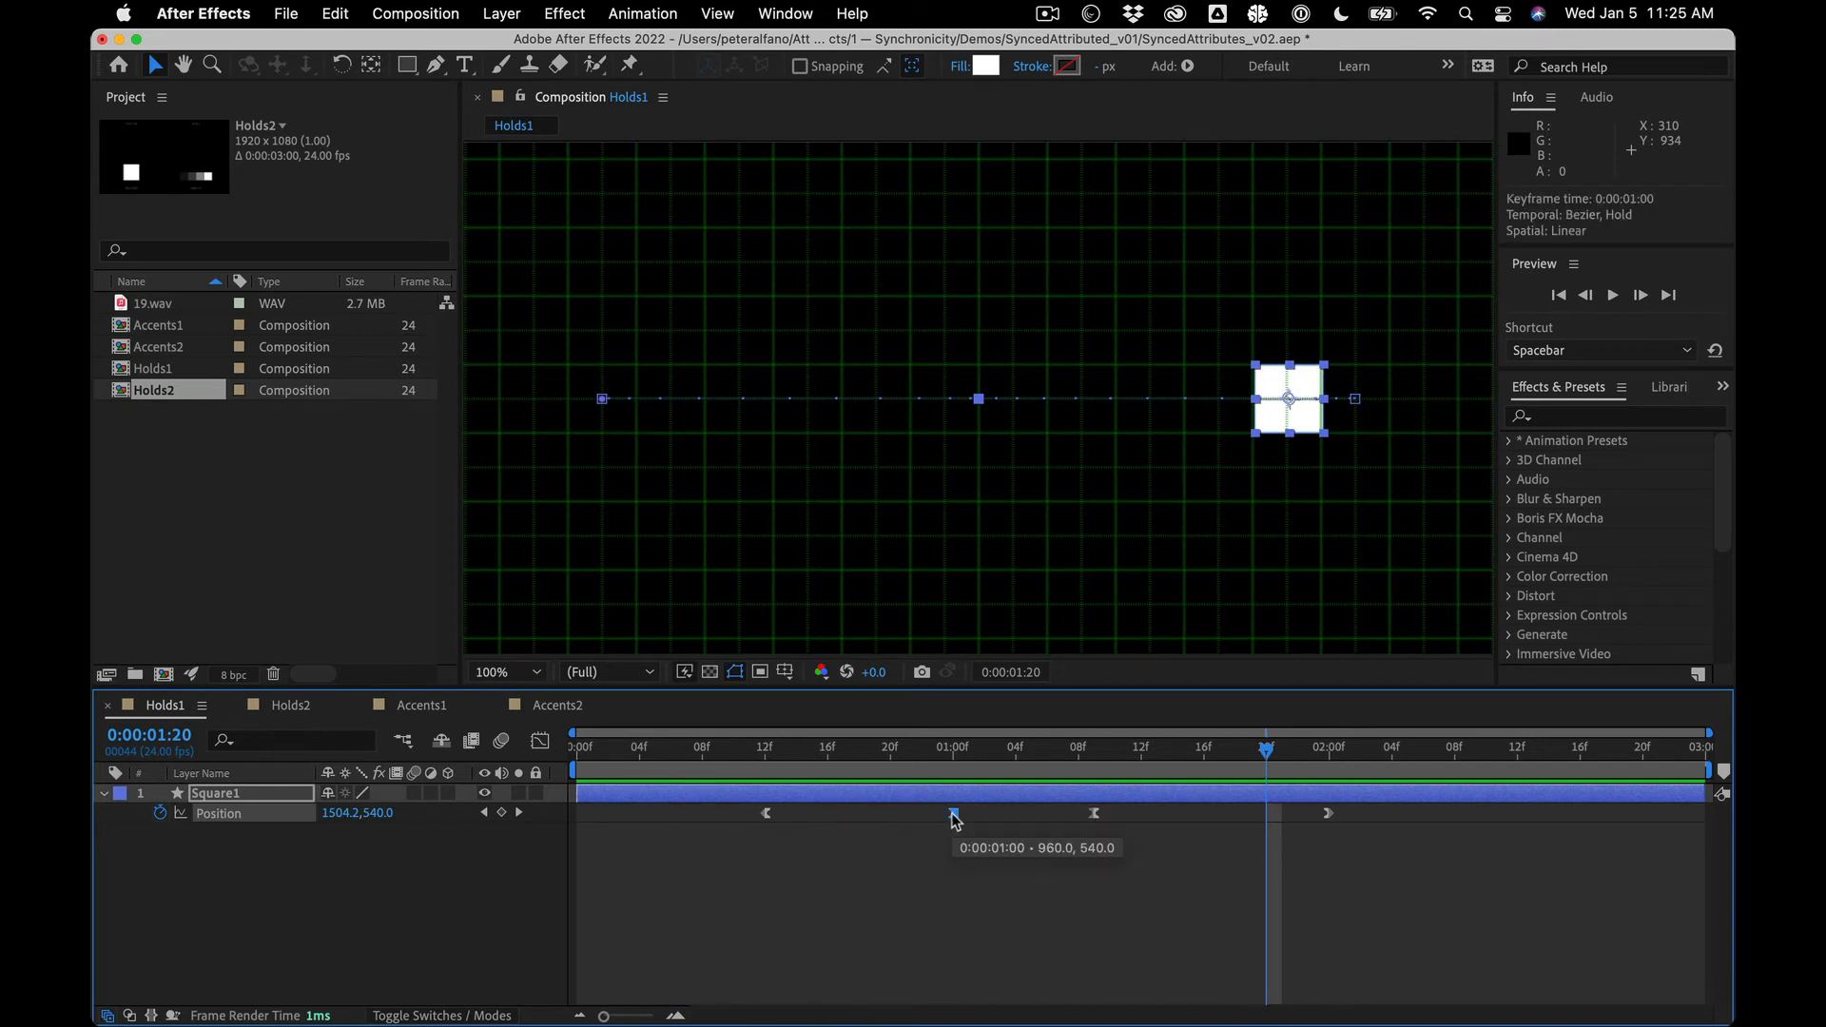
key(F9)
drag(911, 763, 1313, 749)
key(Home)
key(space)
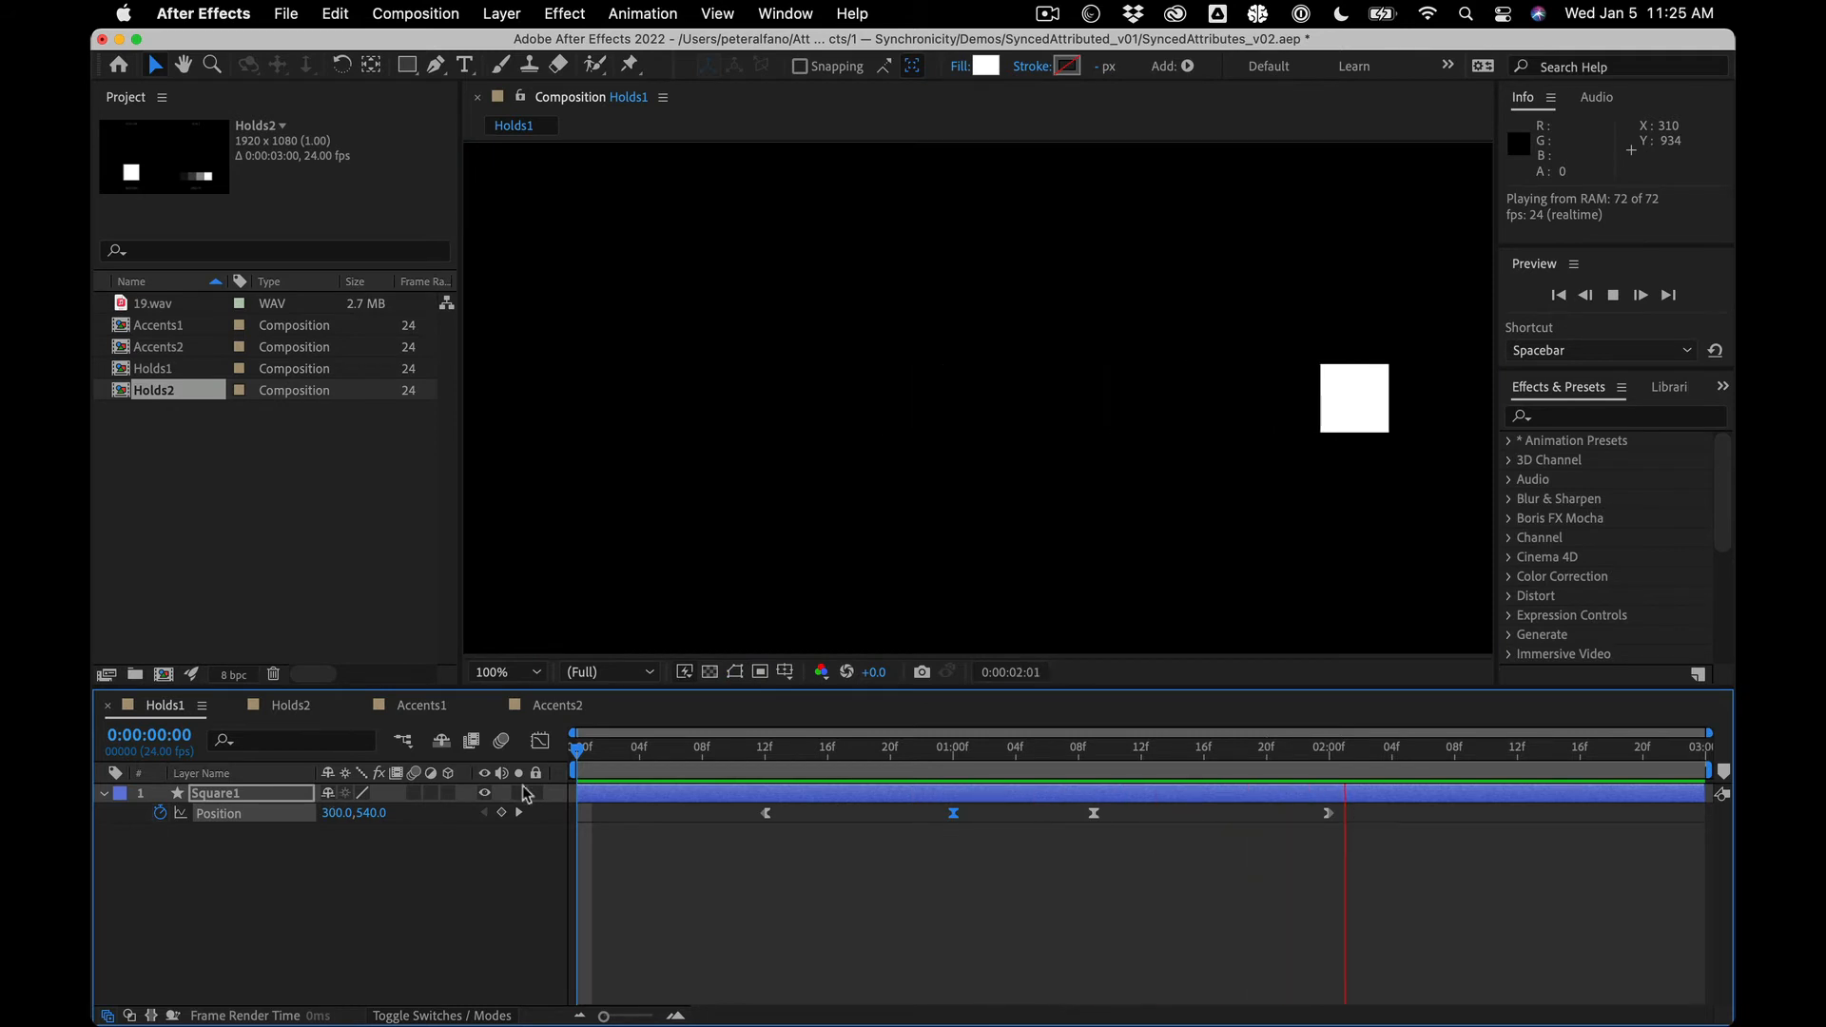
Step: Examine Square1's Position curve between the keyframes at 0:00:01:00 and 0:00:01:09 in the Graph Editor, and return to the layer view
mouse_move(951, 760)
mouse_down()
mouse_move(973, 763)
mouse_move(949, 757)
mouse_up()
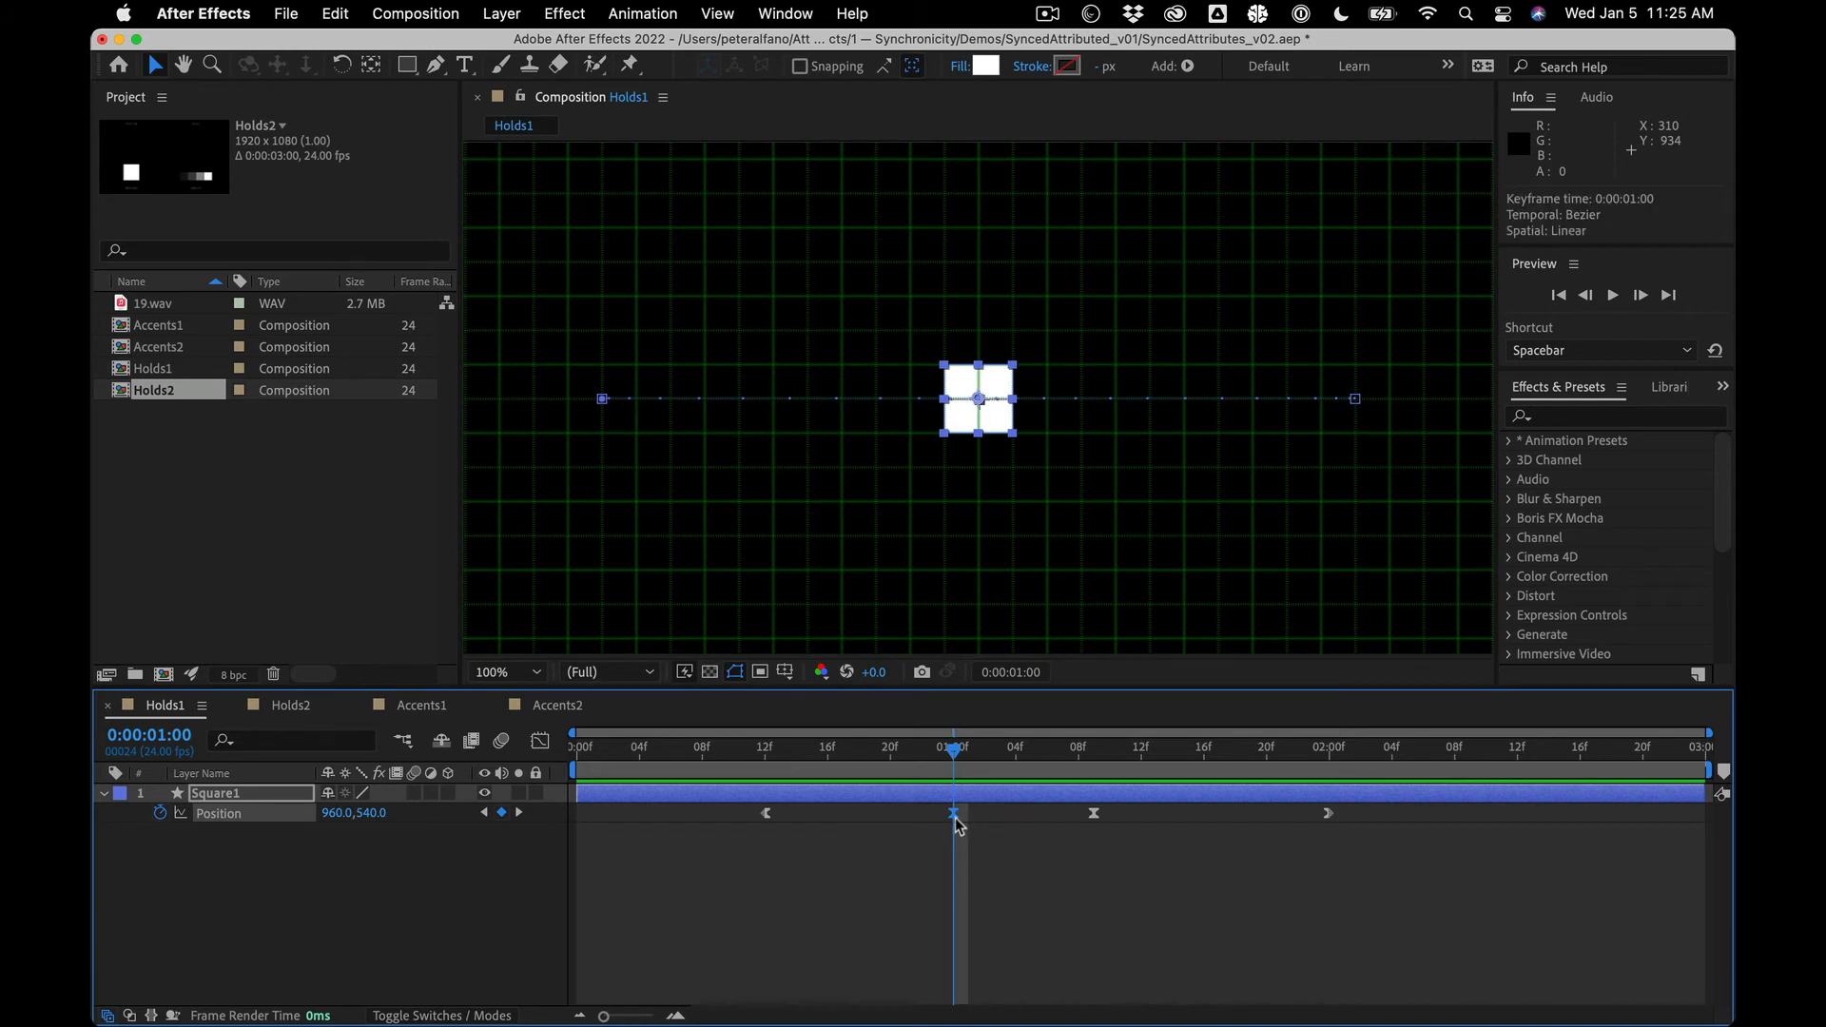
click(1094, 815)
click(540, 742)
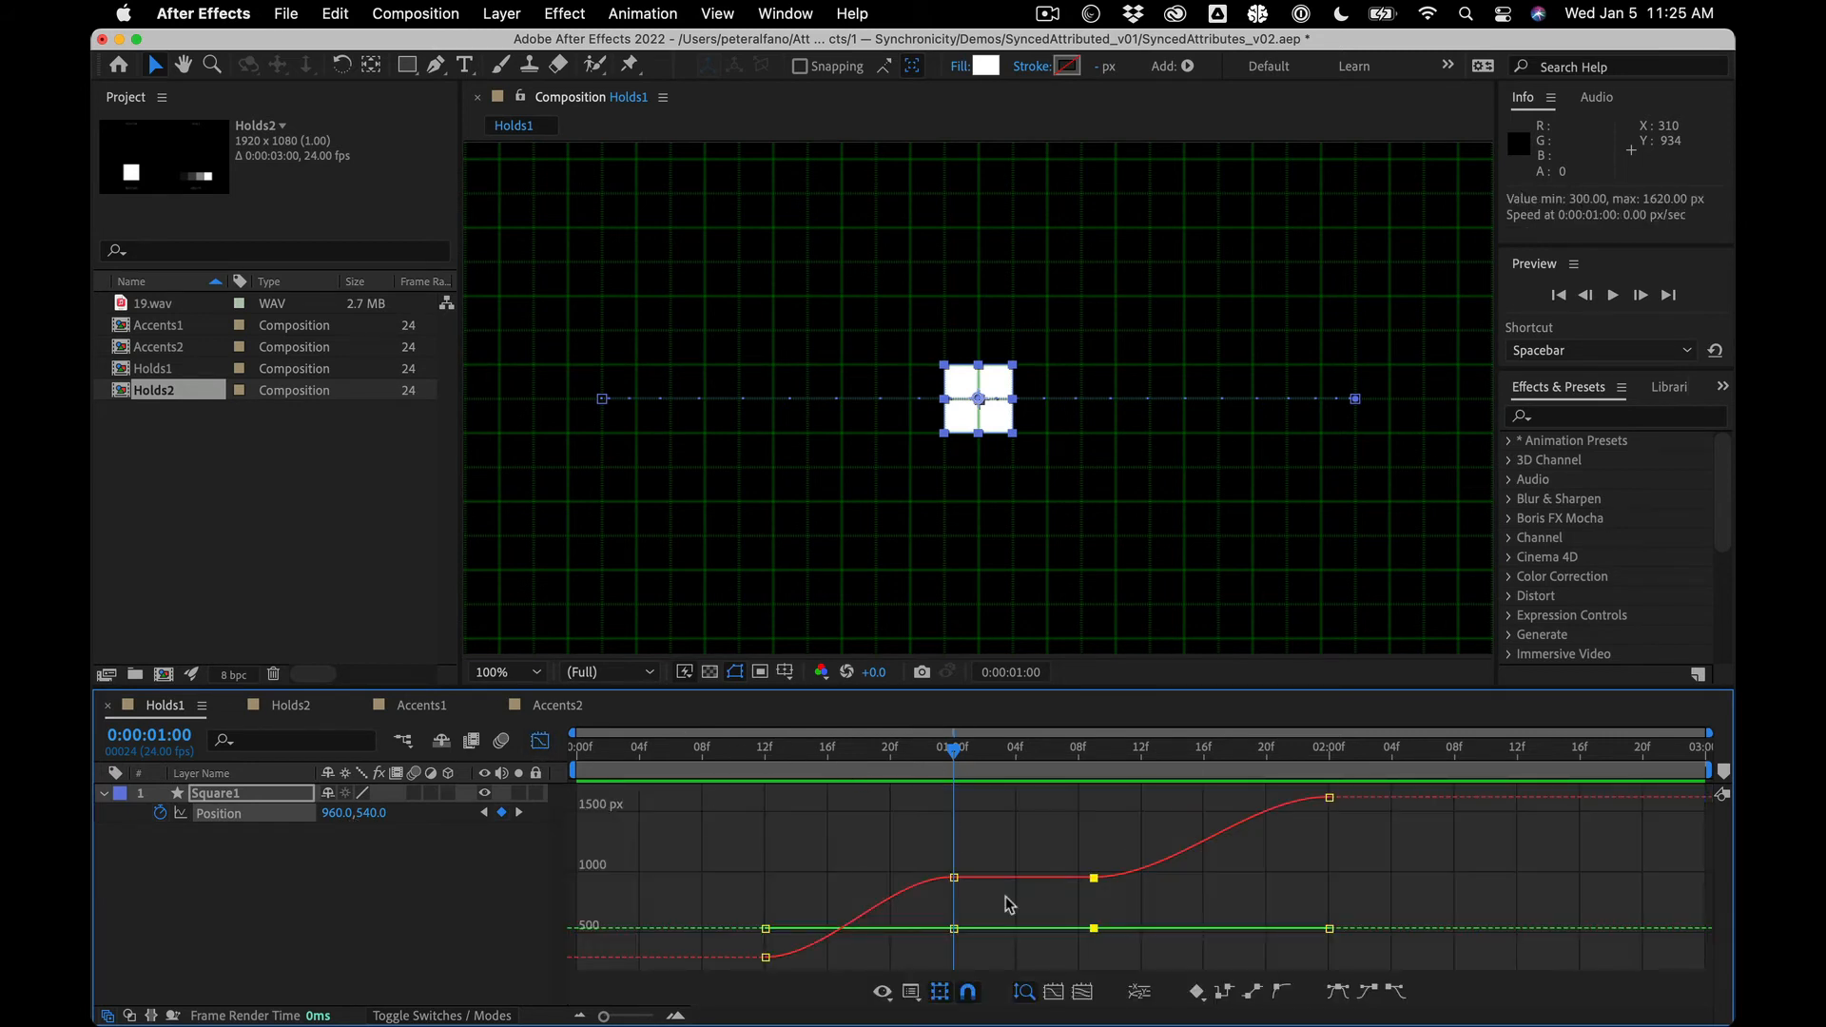
click(540, 742)
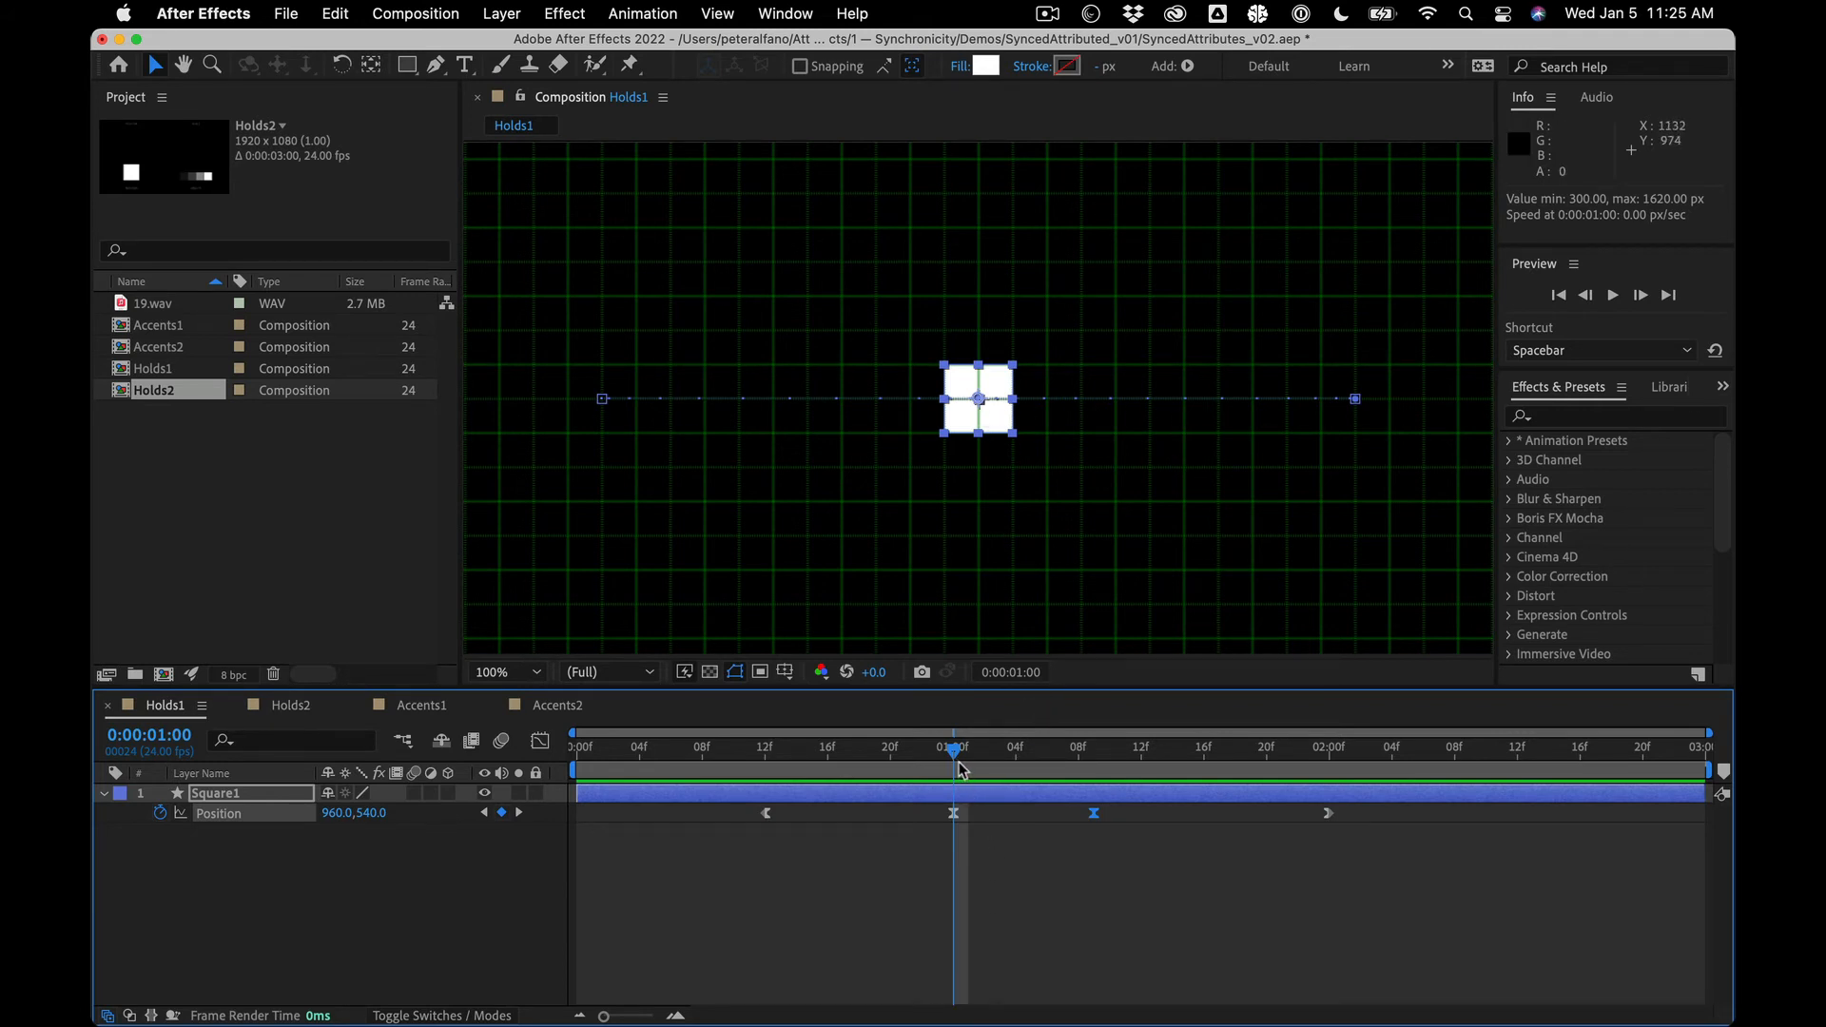
key(super)
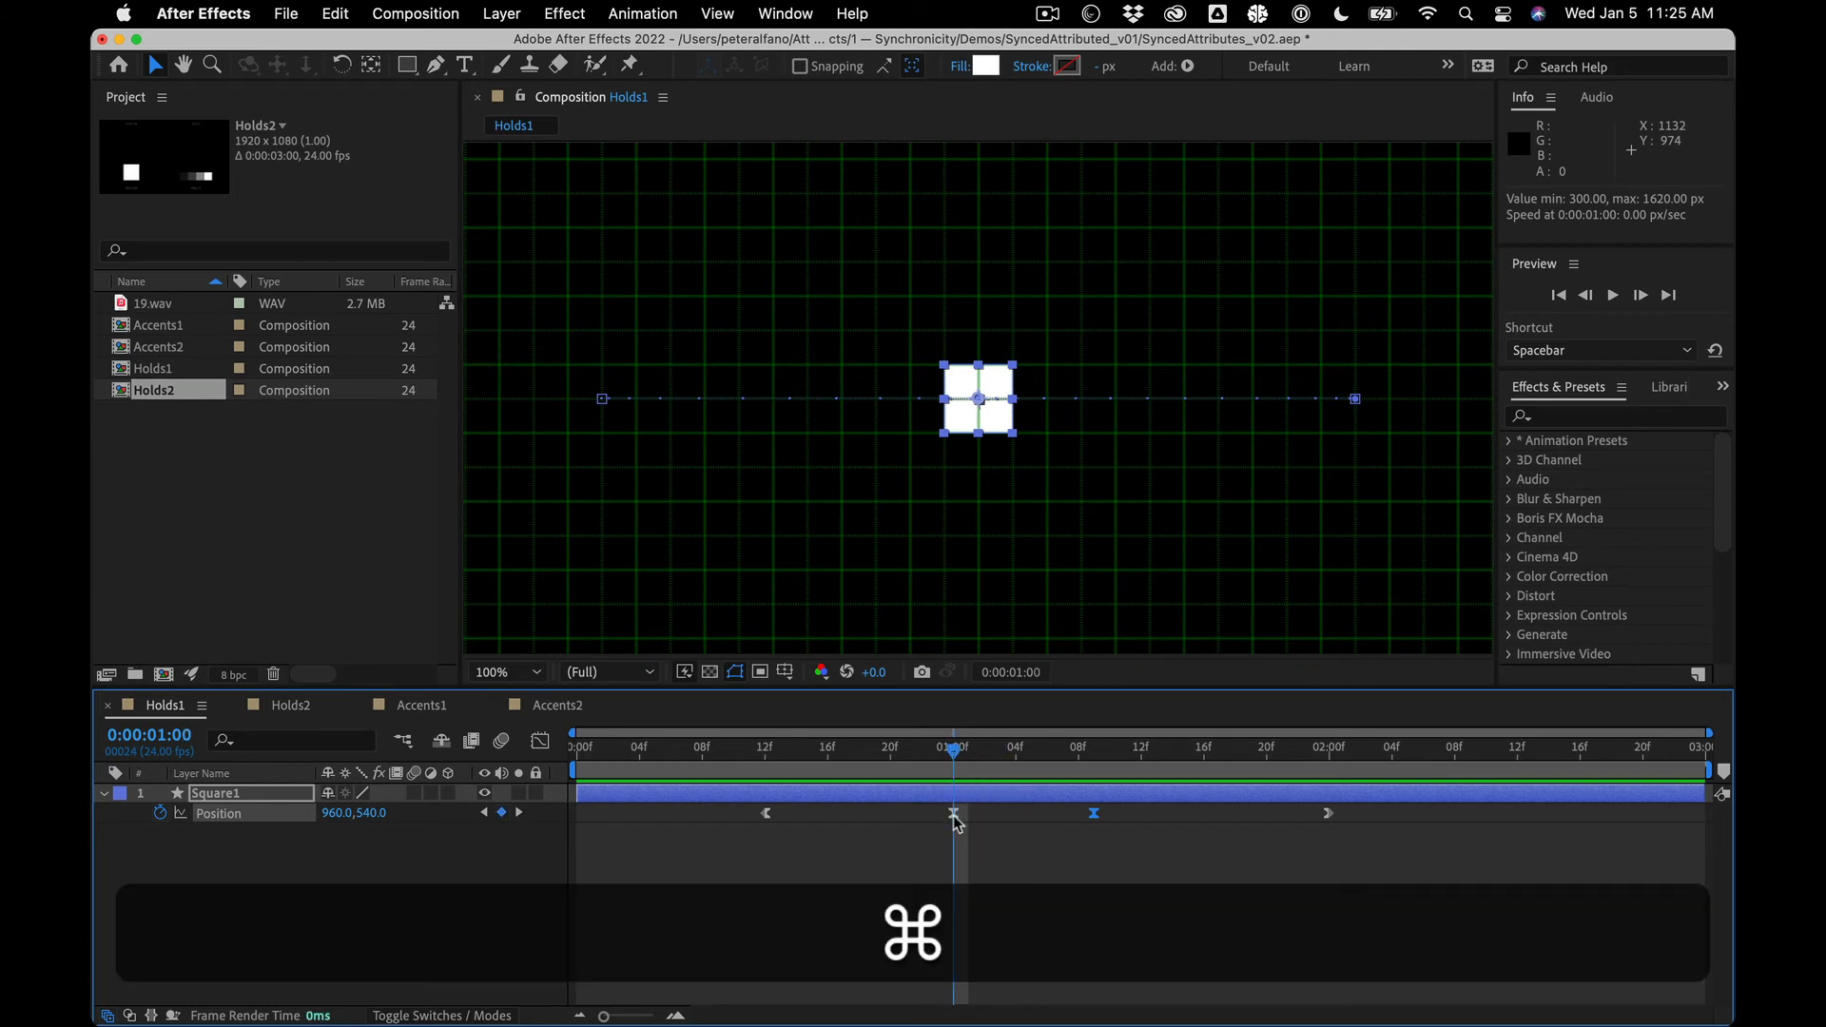
super+click(955, 814)
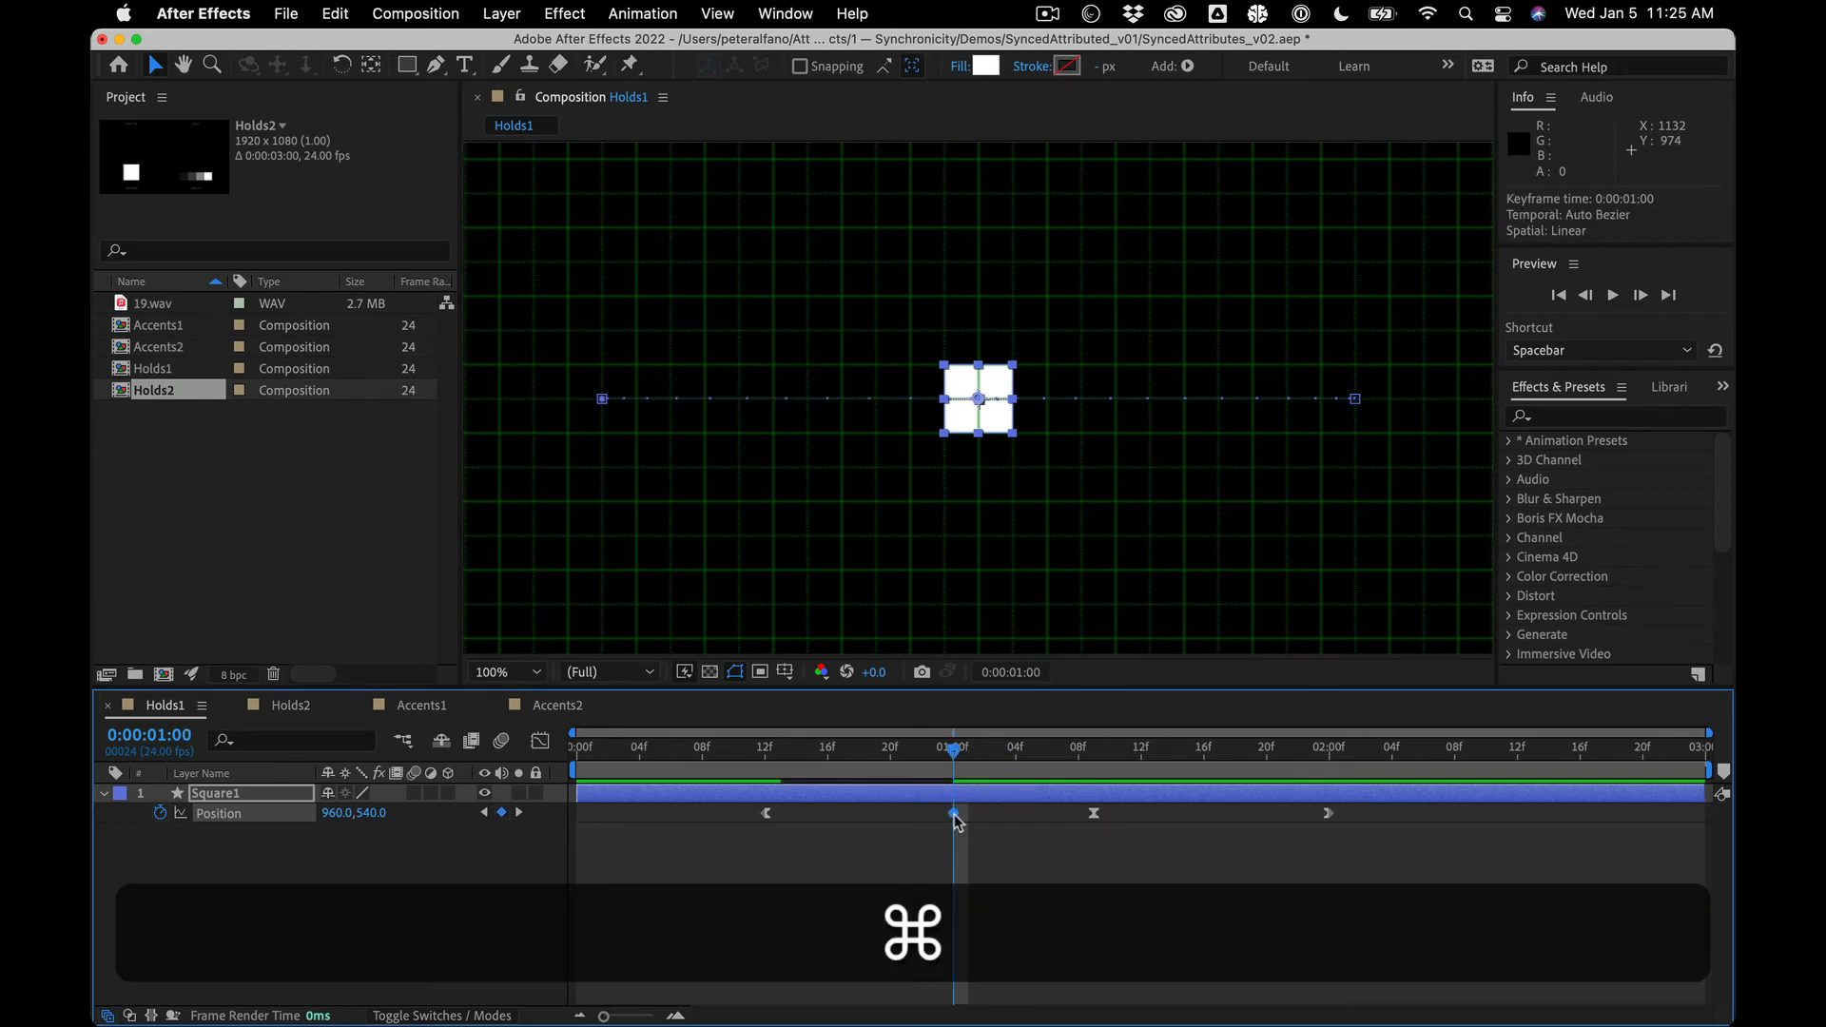
super+click(955, 814)
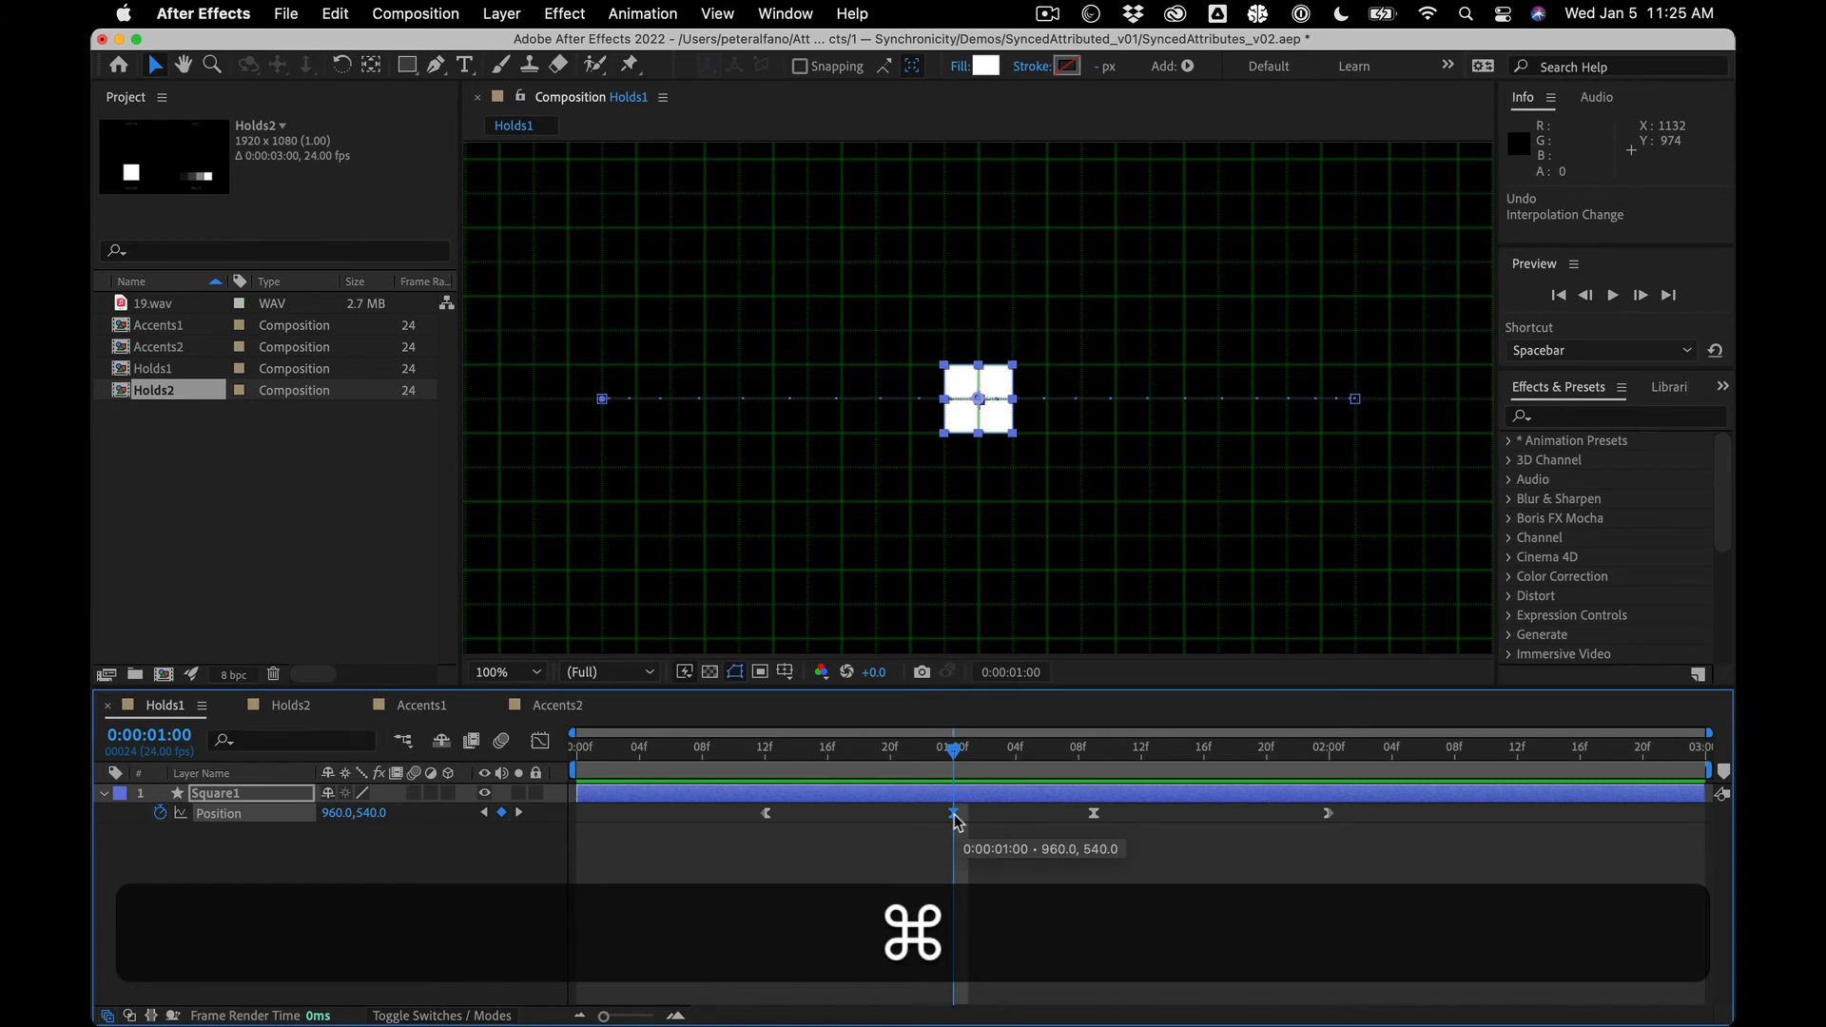
Step: Make Square1's Position keyframe at 0:00:01:00 a hold keyframe again and preview the motion
alt+super+click(954, 814)
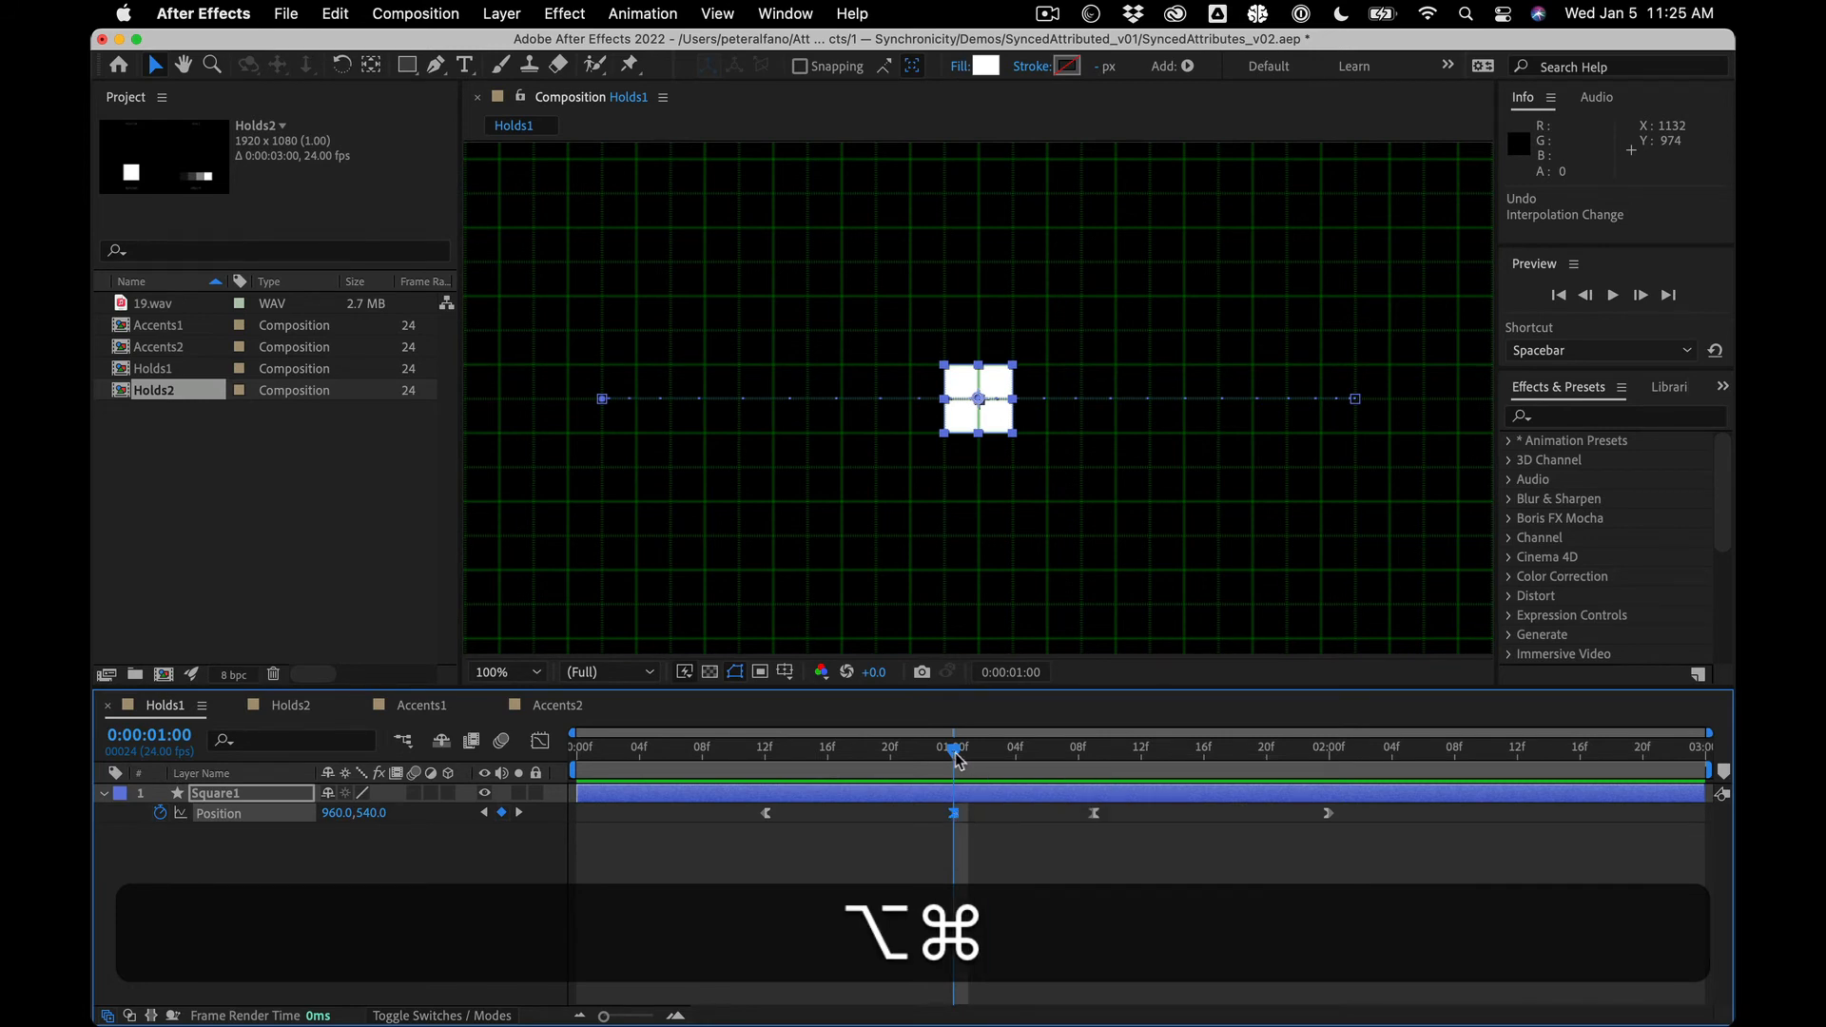
drag(958, 757, 1062, 733)
drag(913, 732, 718, 737)
key(space)
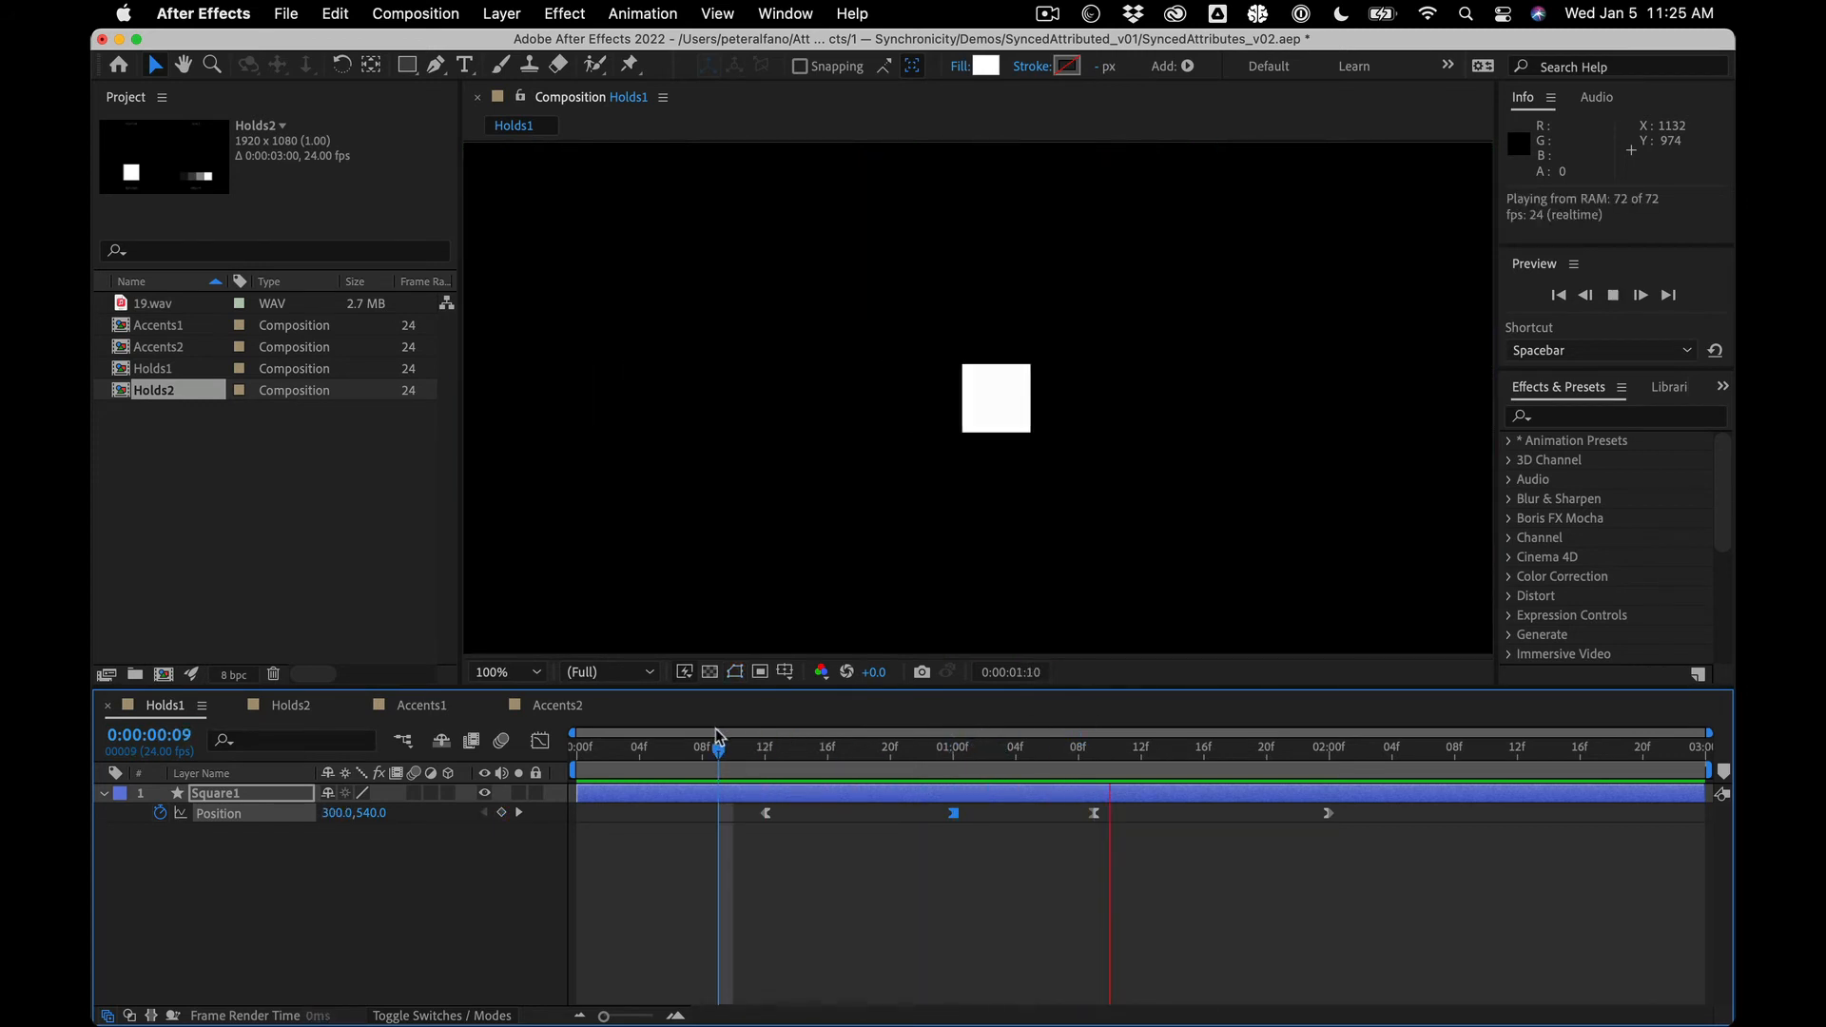
key(space)
Step: Copy Square1's Position keyframe at 0:00:02:00 to 0:00:02:07, and convert the one at 0:00:02:00 to a hold keyframe
drag(1351, 734, 1439, 729)
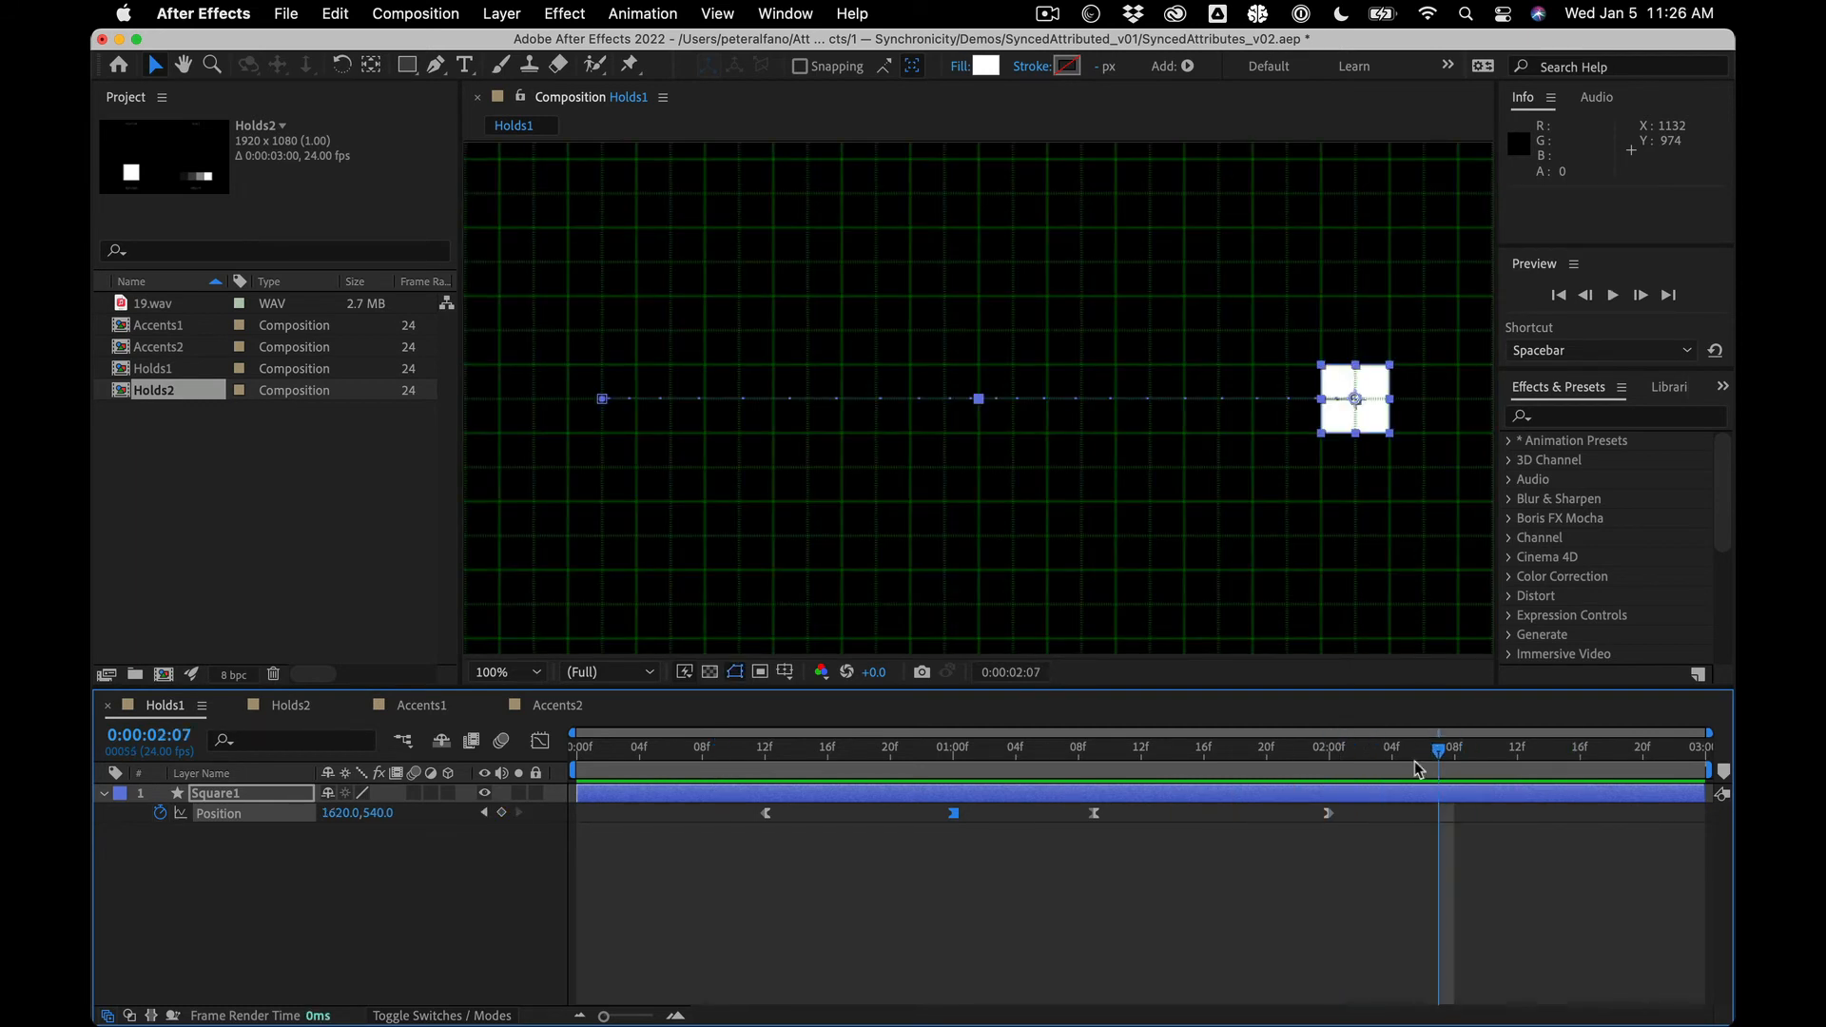
click(1392, 829)
click(1326, 814)
key(cmd+v)
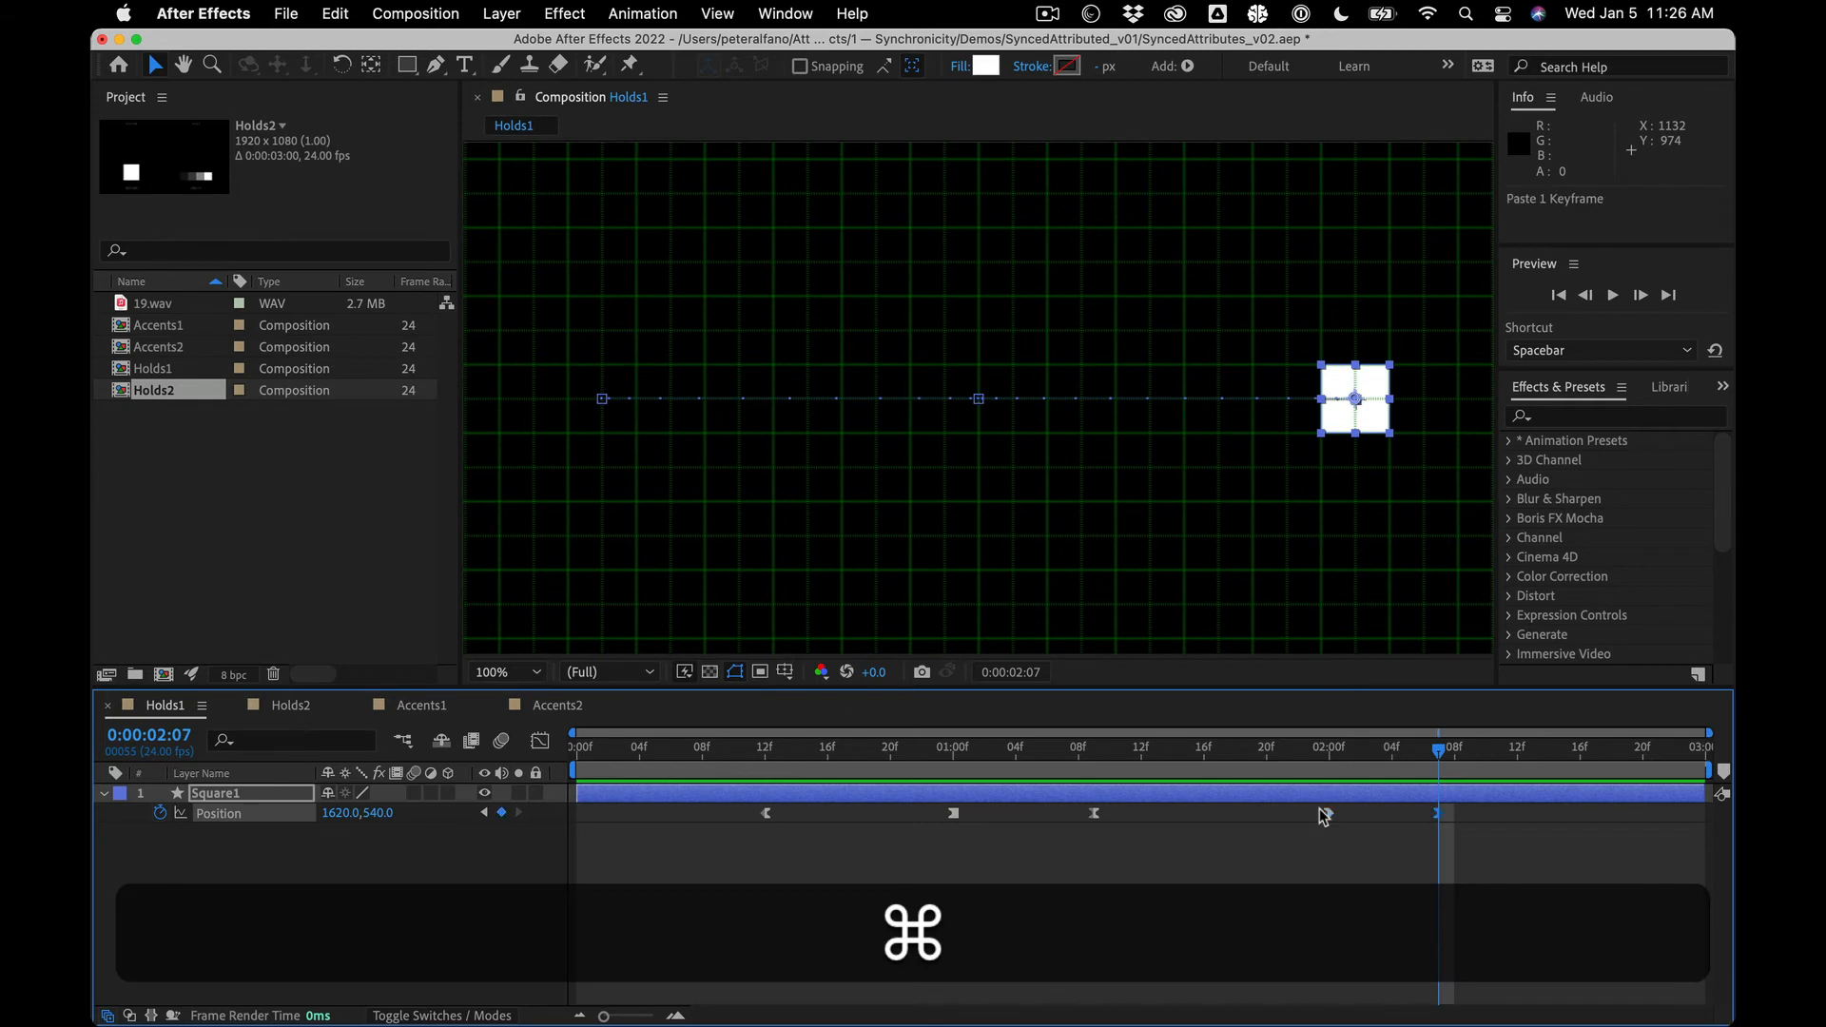
alt+super+click(1329, 813)
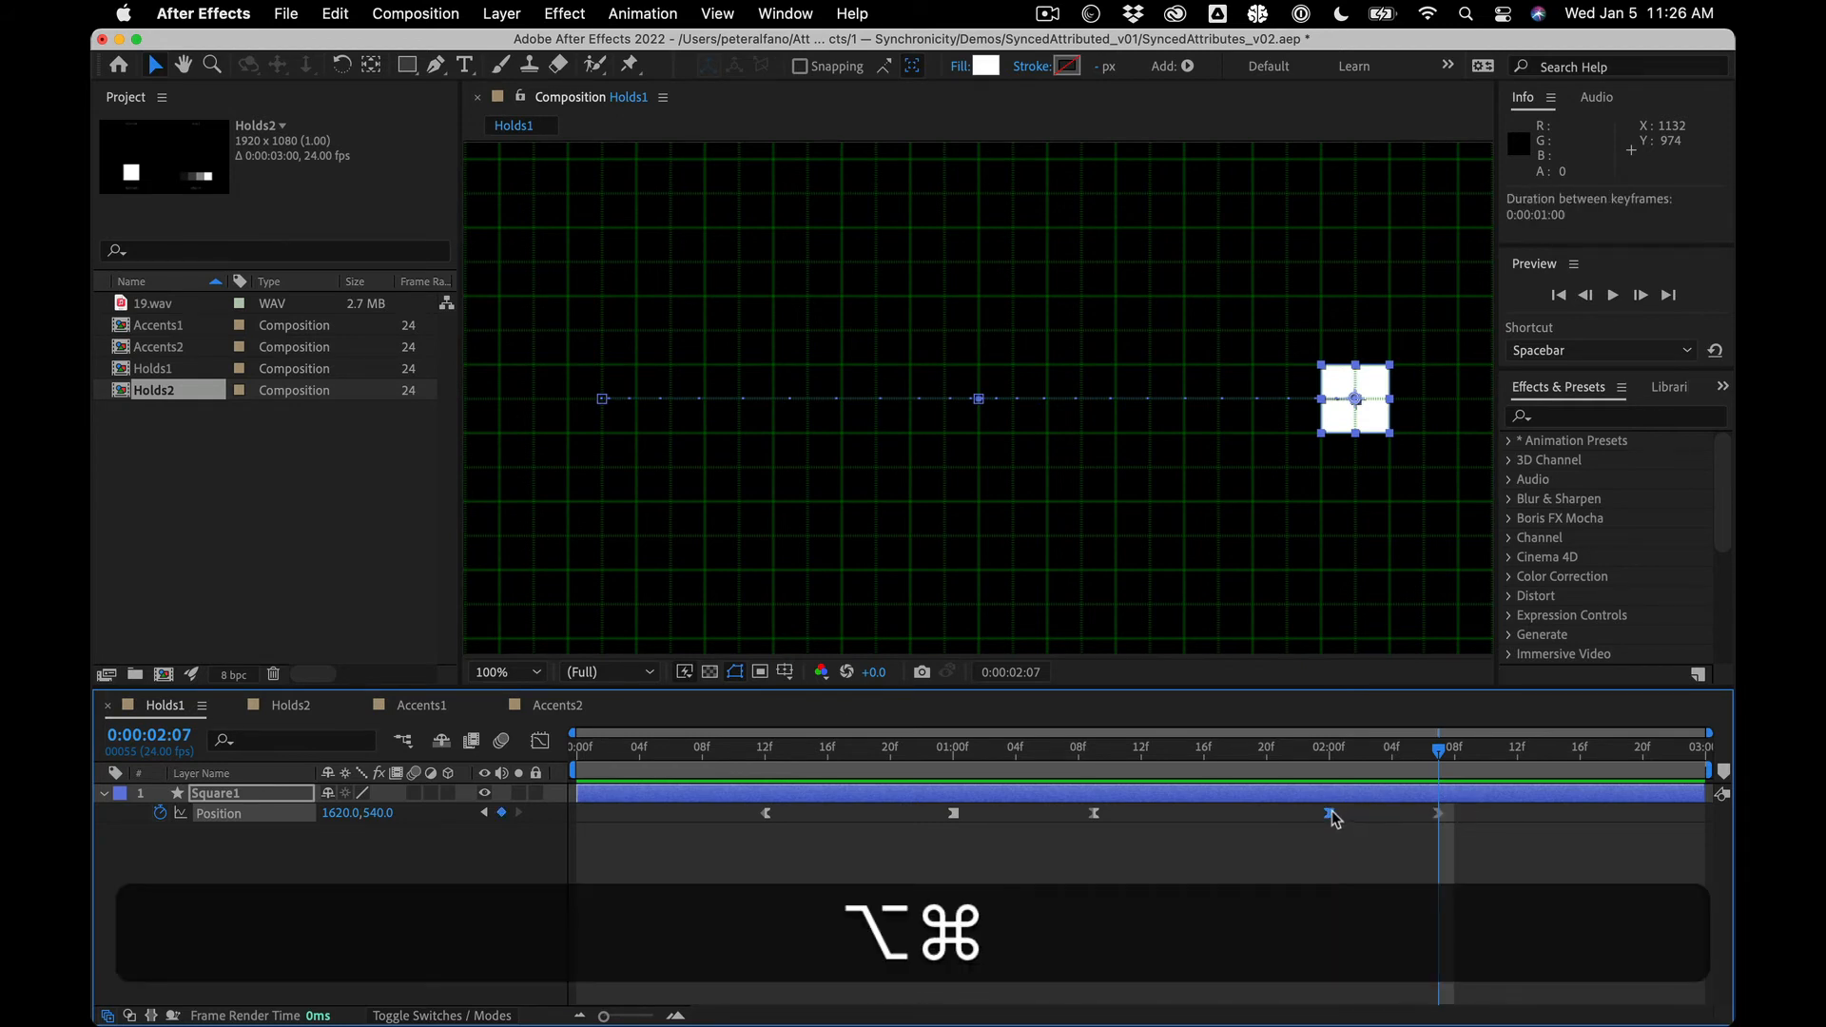
Step: Move Square1 straight down to Position 1620.0, 840.0 at 0:00:02:16
drag(1436, 761, 1577, 753)
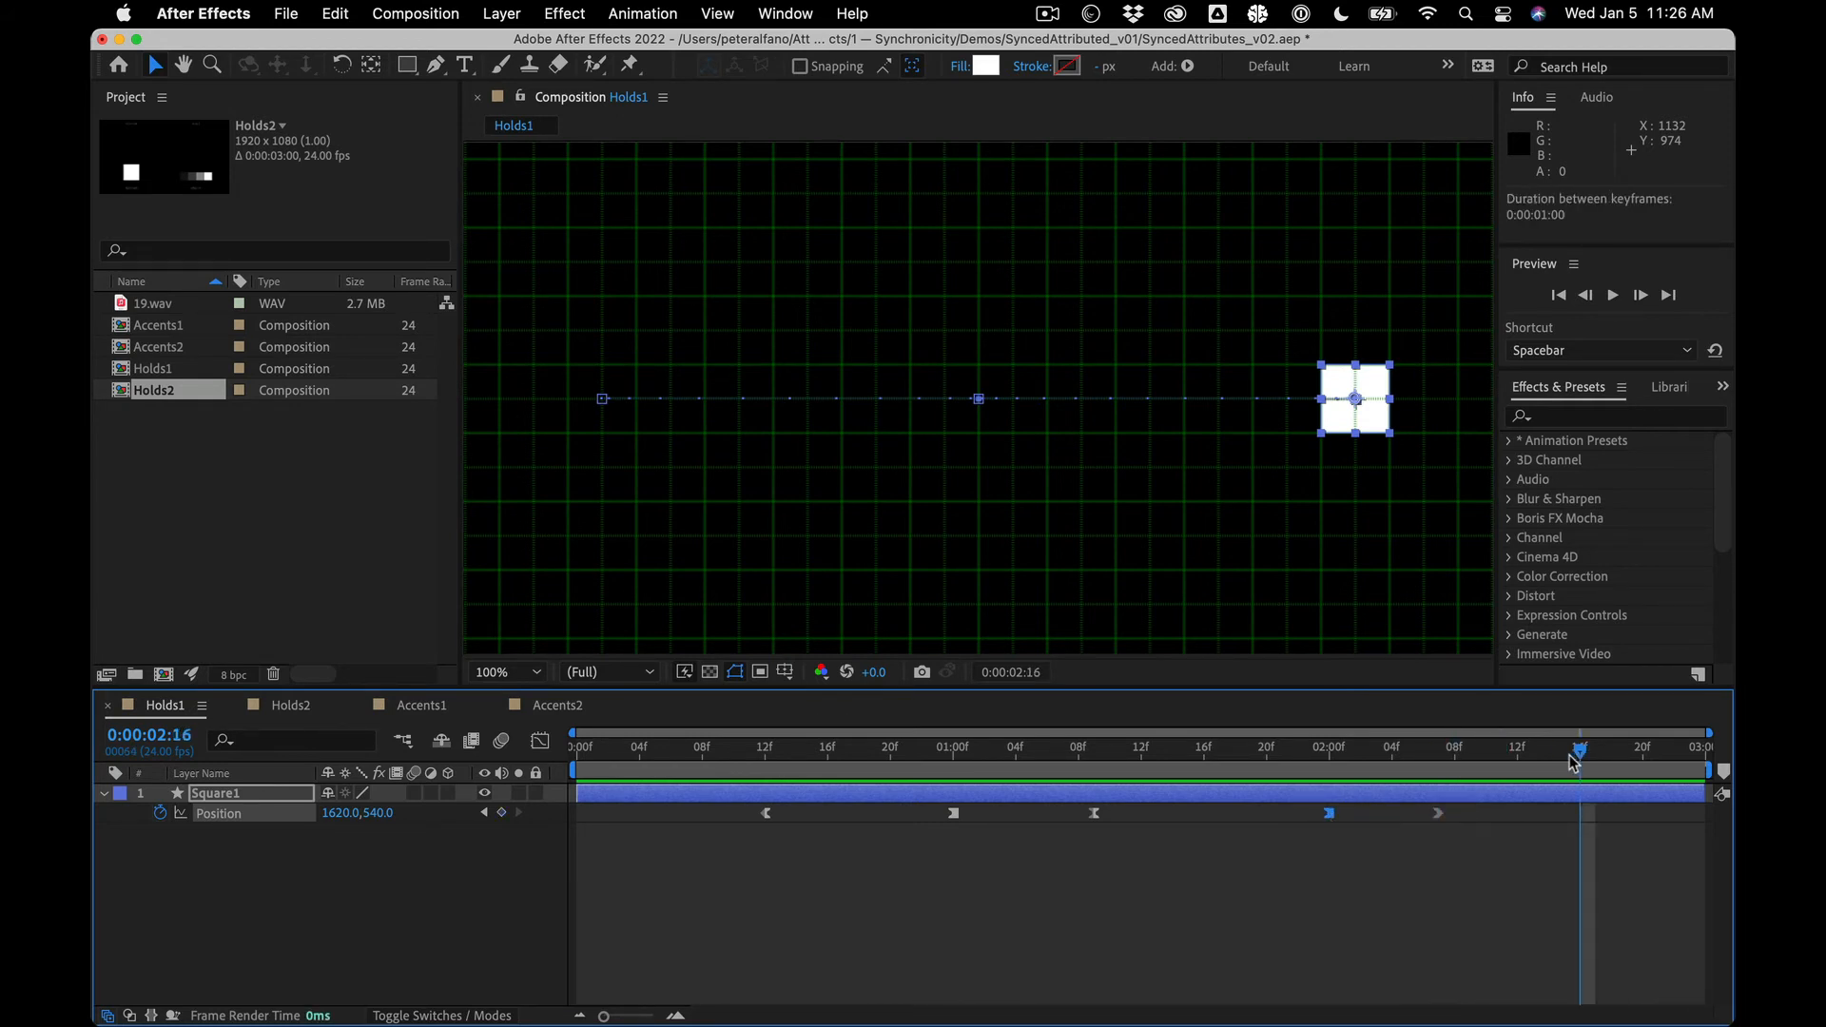
shift+drag(1359, 411, 1359, 513)
shift+drag(1378, 589, 1375, 599)
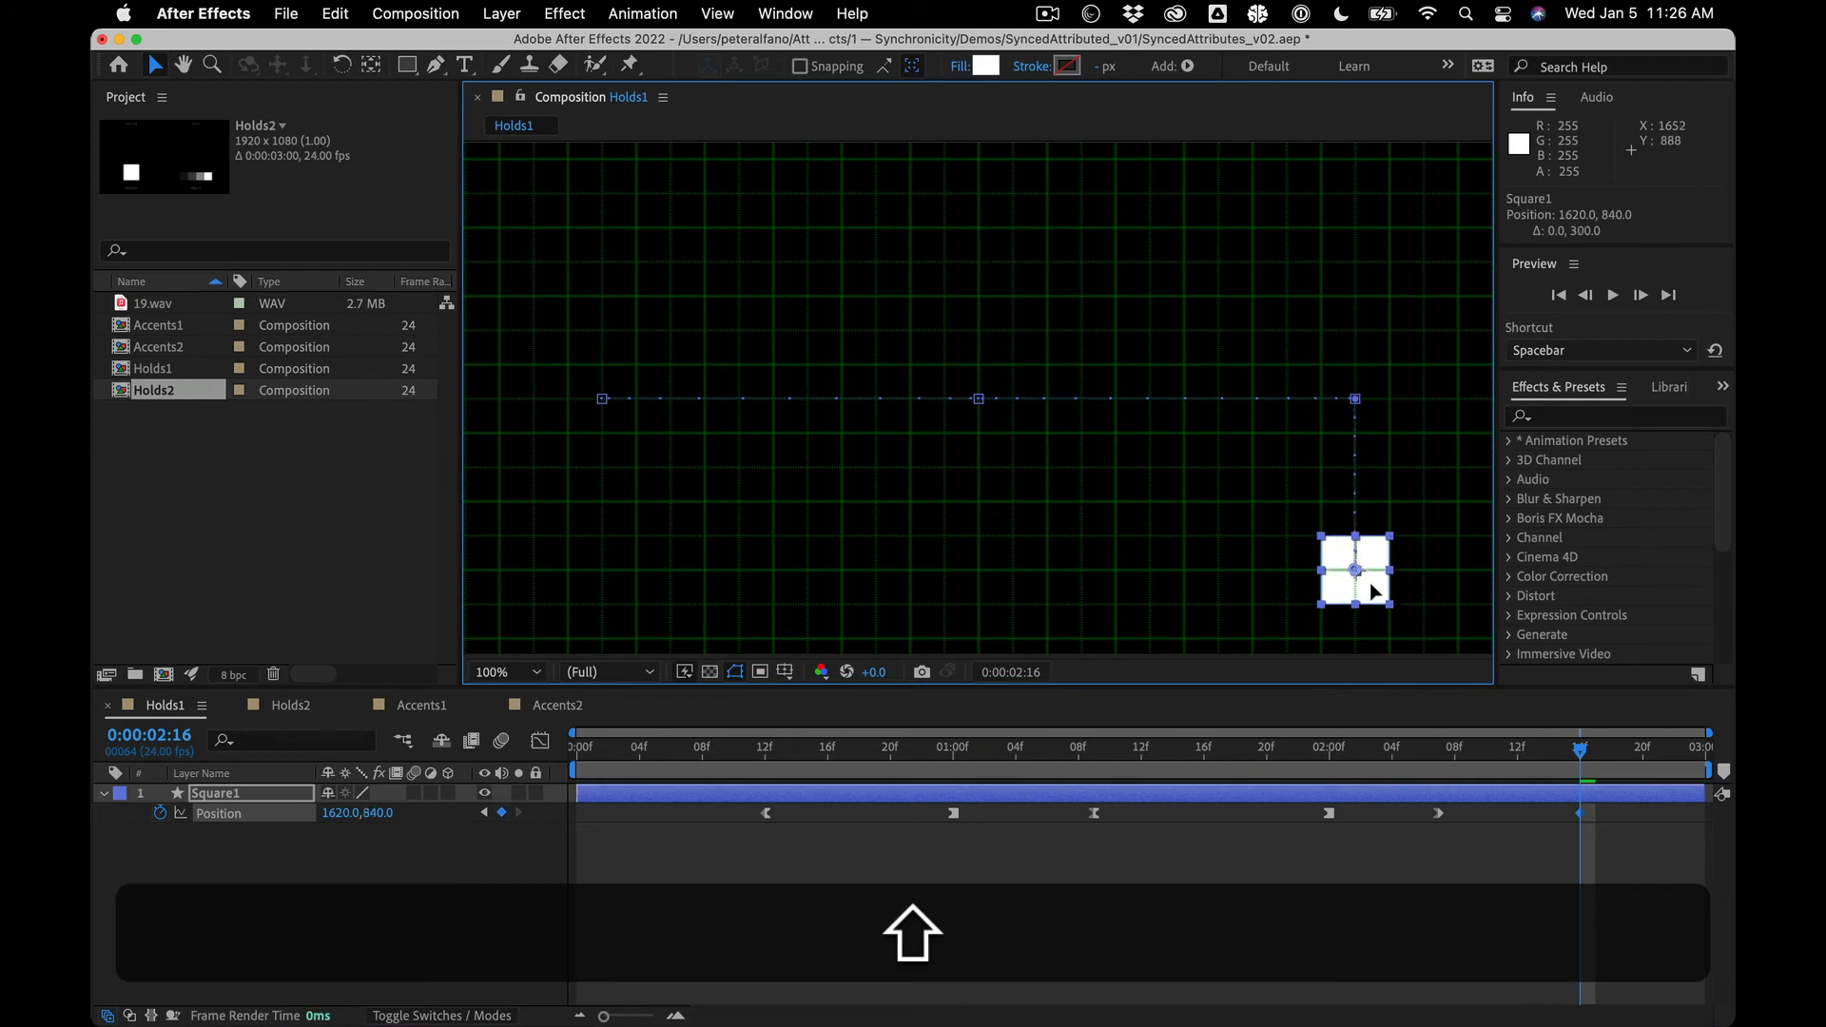
Step: Apply Easy Ease to Square1's Position keyframes at 0:00:02:07 and 0:00:02:16, and preview the motion
drag(1395, 858, 1603, 808)
key(F9)
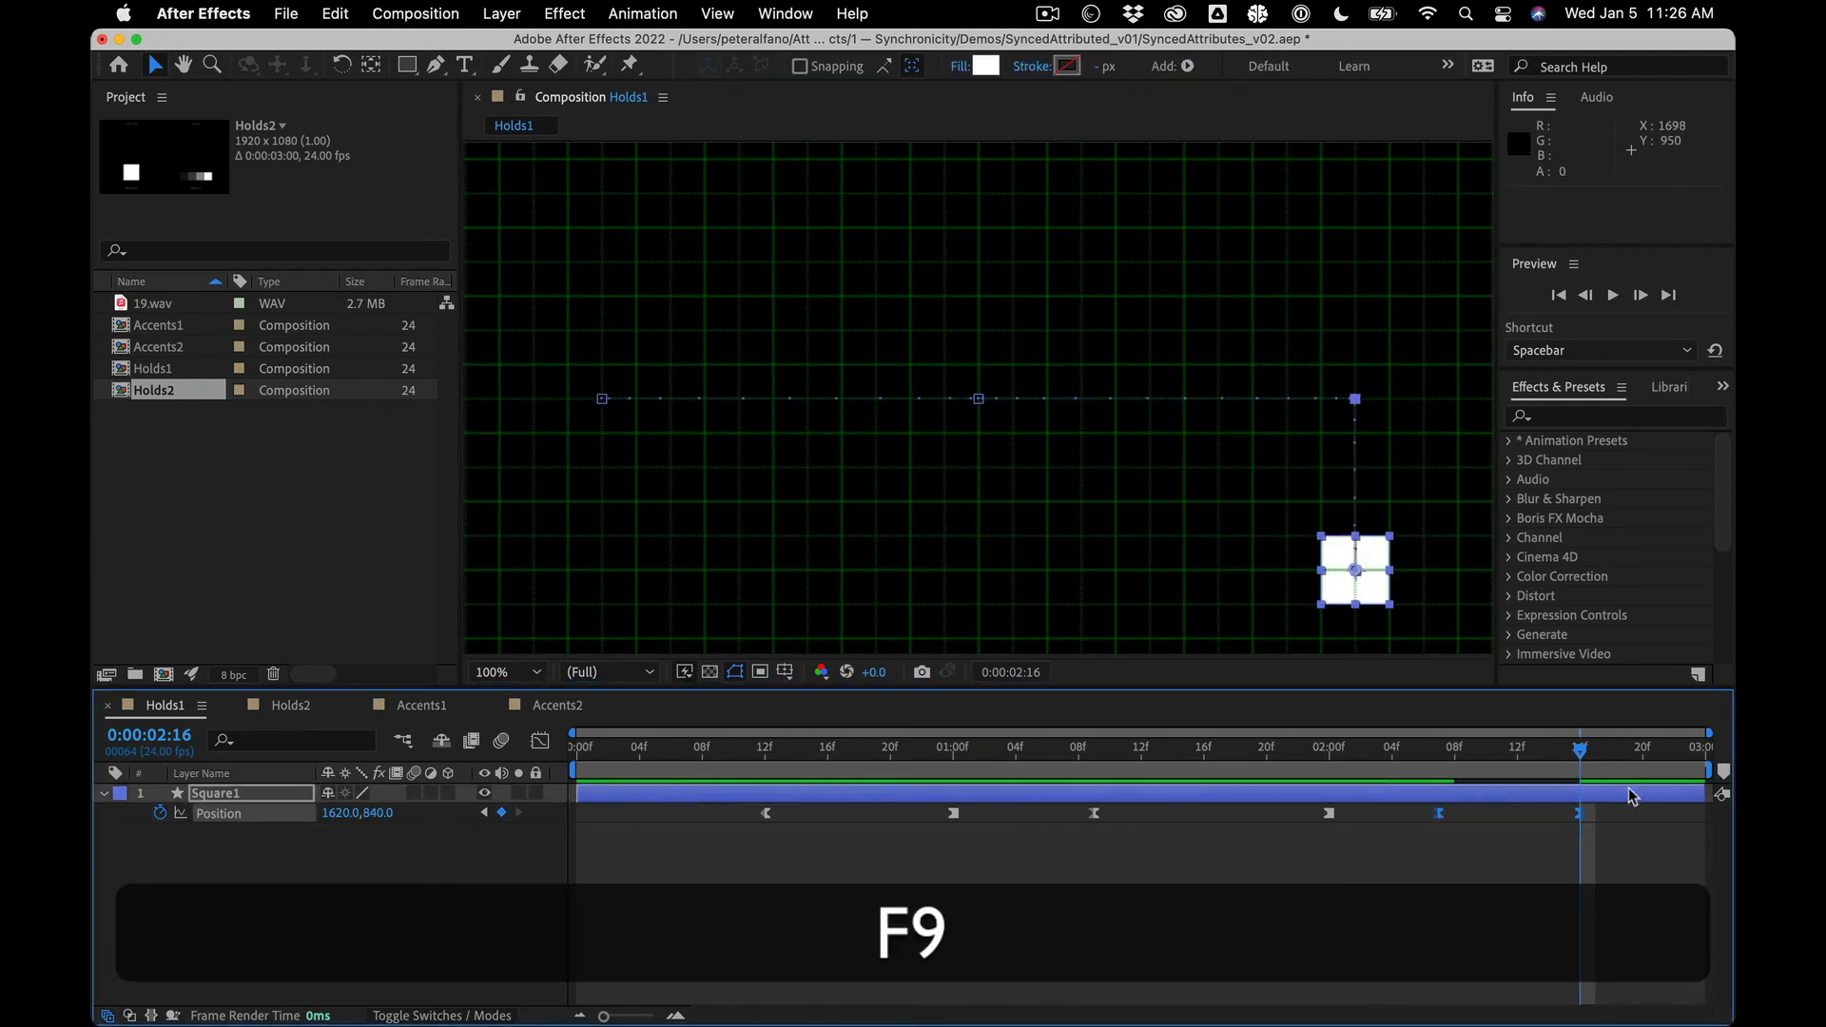
key(space)
key(space)
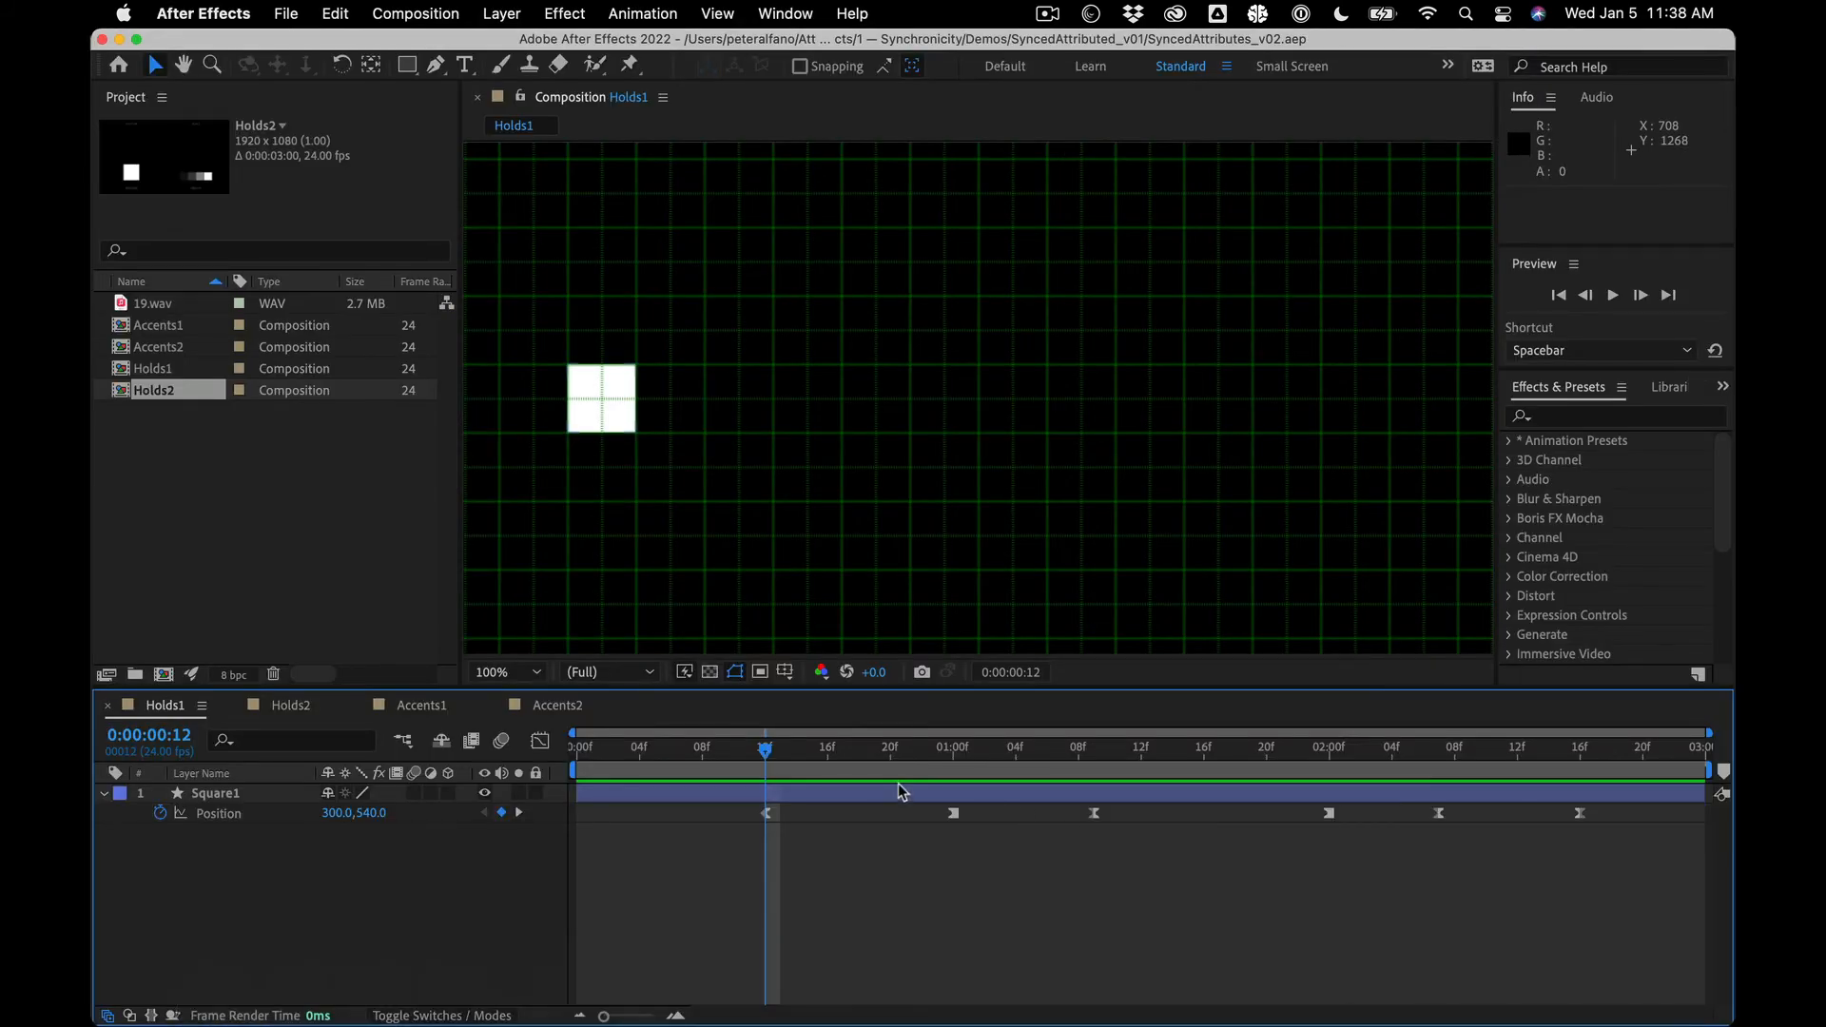
Step: Compare the timeline's full duration with a close-up of the frames around 0:00:00:12, ending on the full duration
key(semicolon)
key(semicolon)
key(semicolon)
key(semicolon)
key(semicolon)
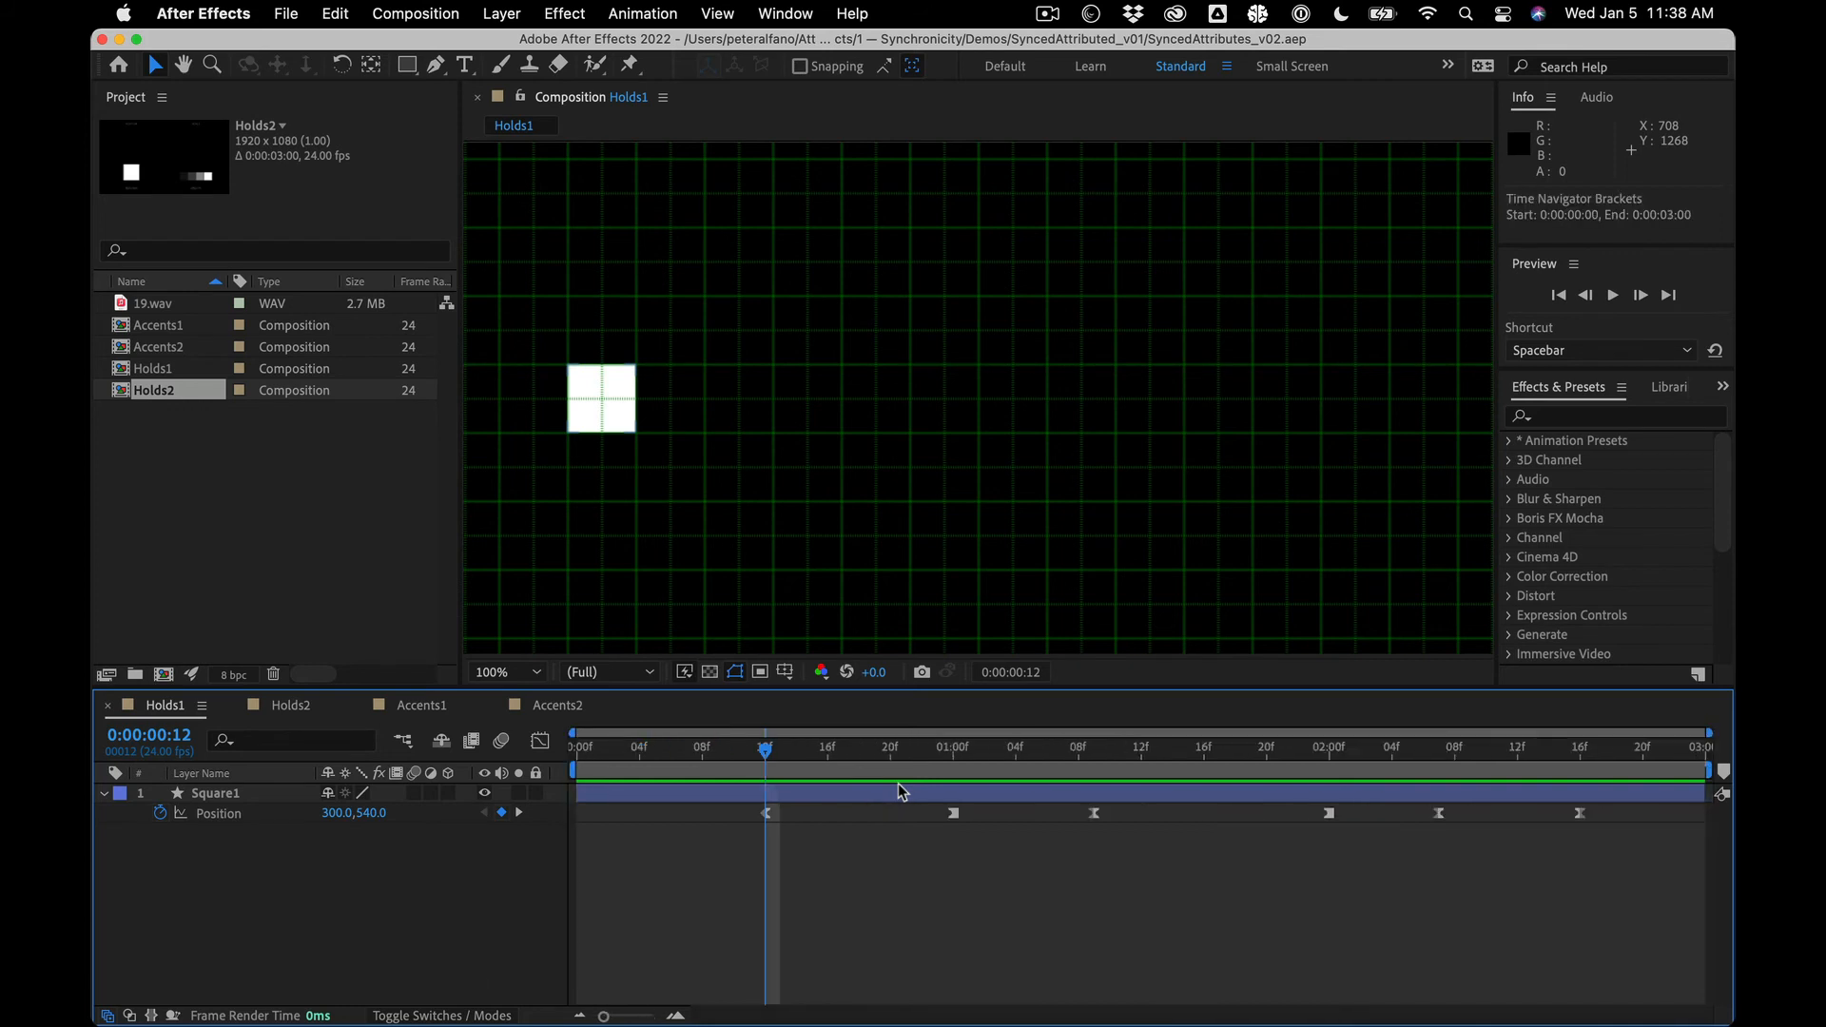
key(semicolon)
key(semicolon)
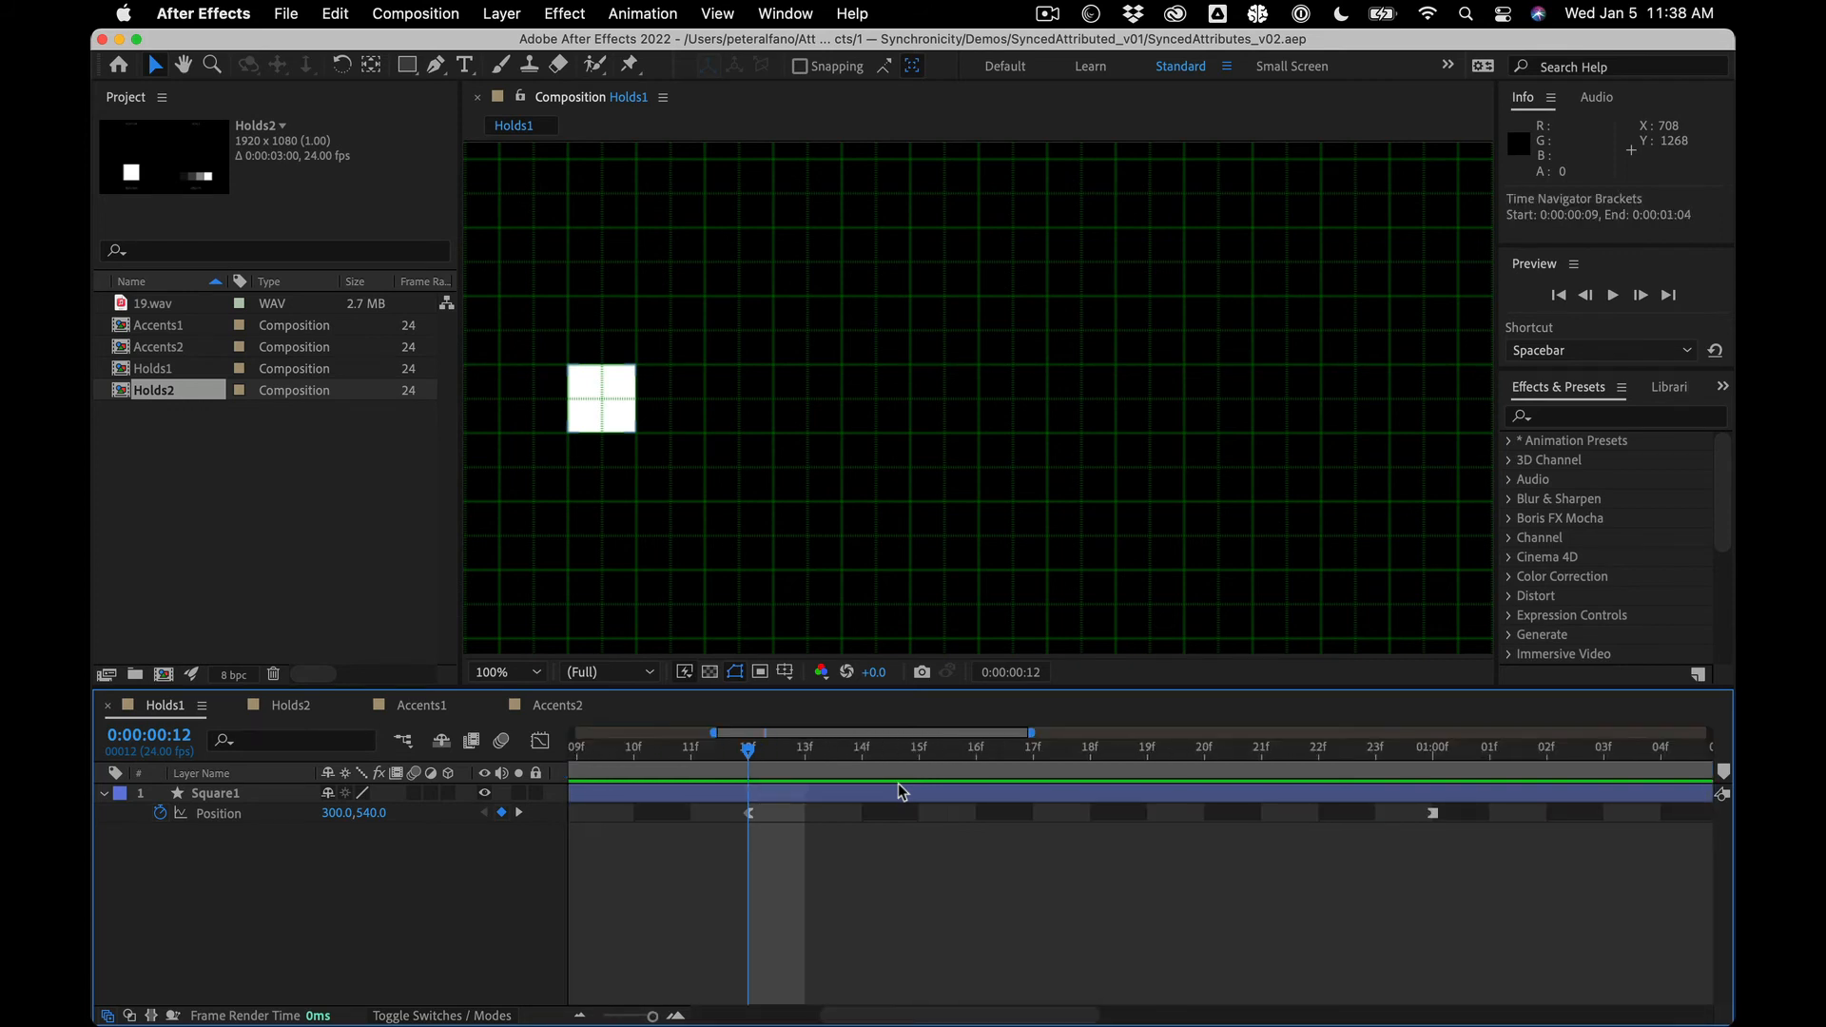
key(semicolon)
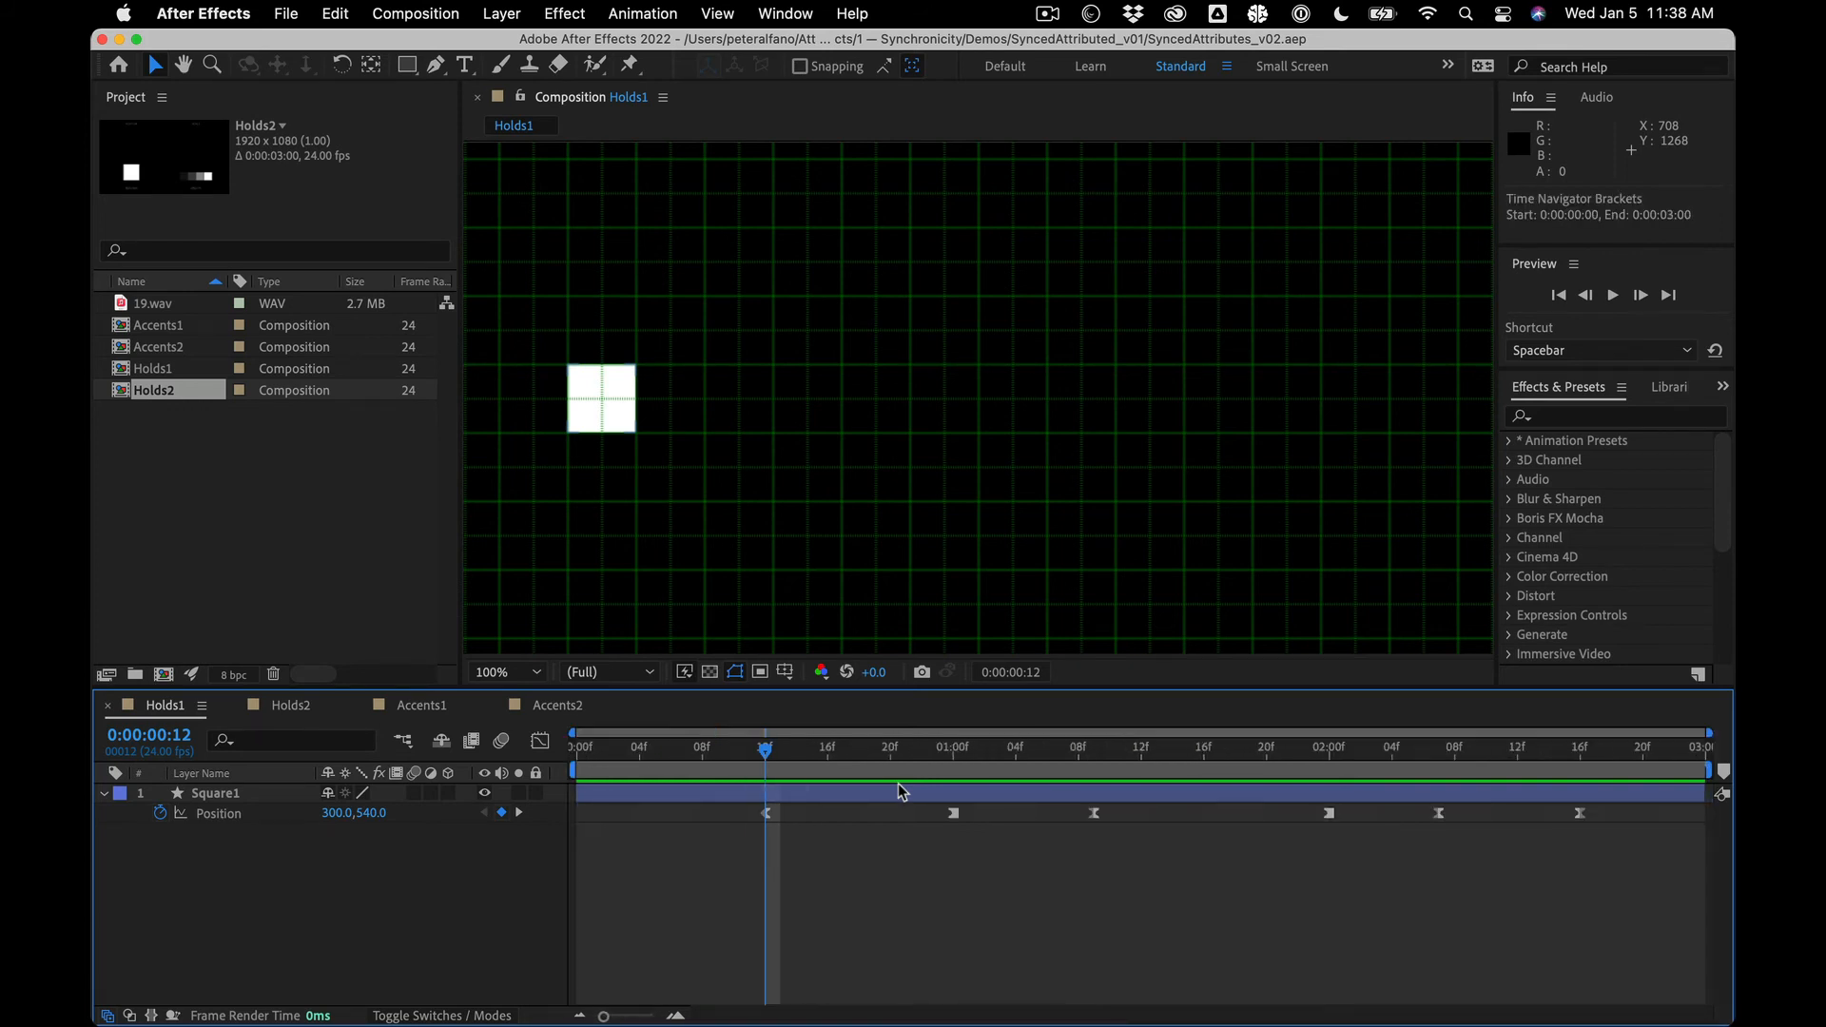
key(semicolon)
key(semicolon)
key(semicolon)
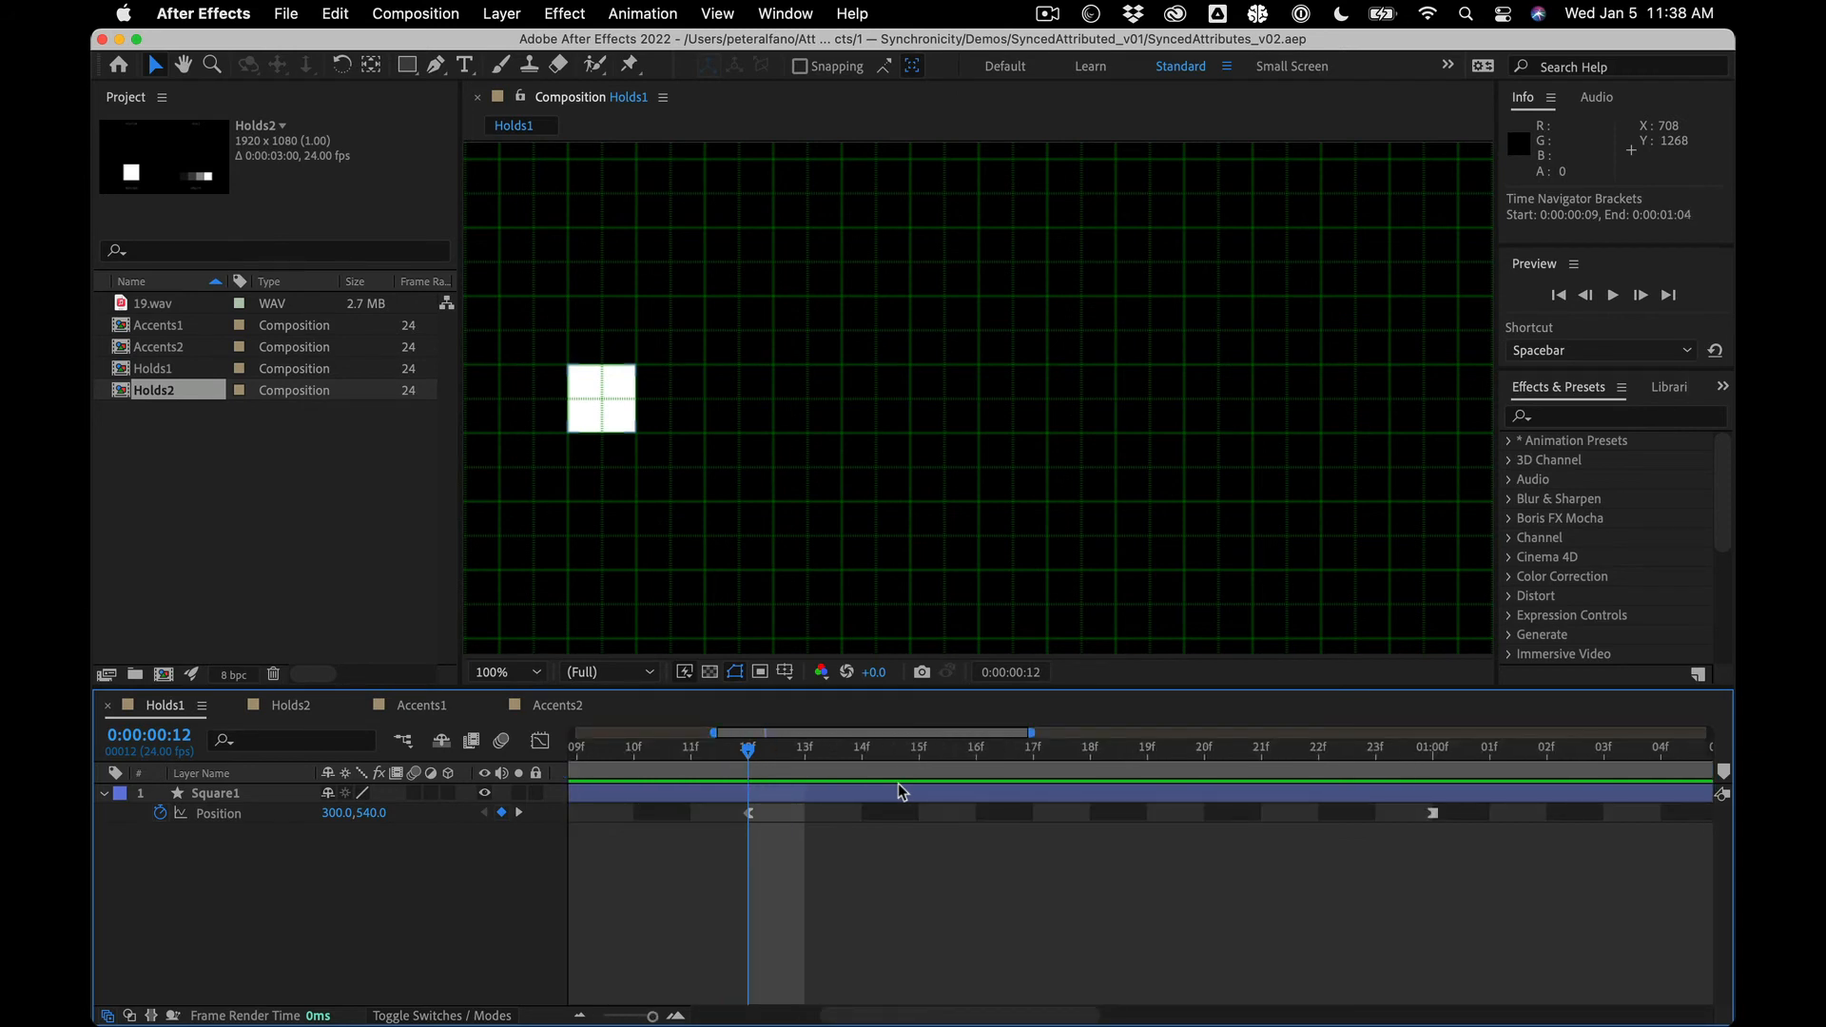
key(semicolon)
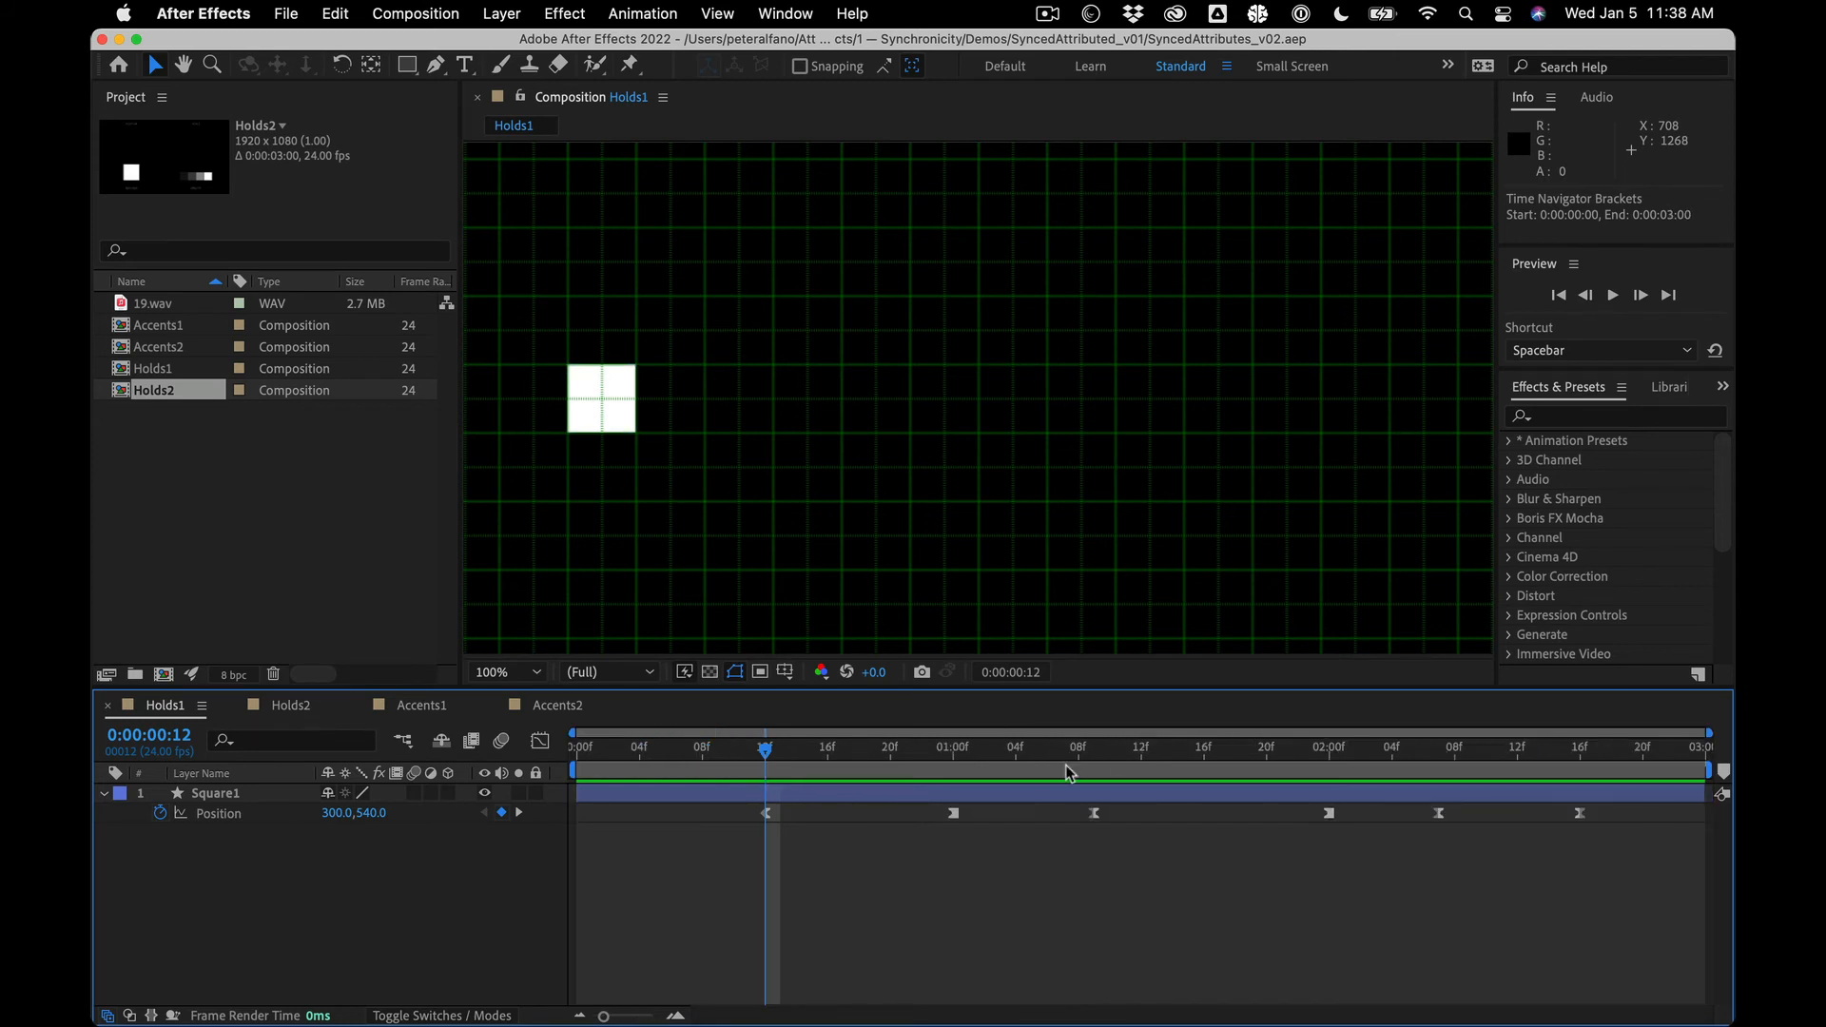
Step: Shift all of Square1's Position keyframes five frames earlier together, and deselect them
drag(747, 868, 1545, 792)
drag(1336, 816, 1254, 817)
click(1139, 530)
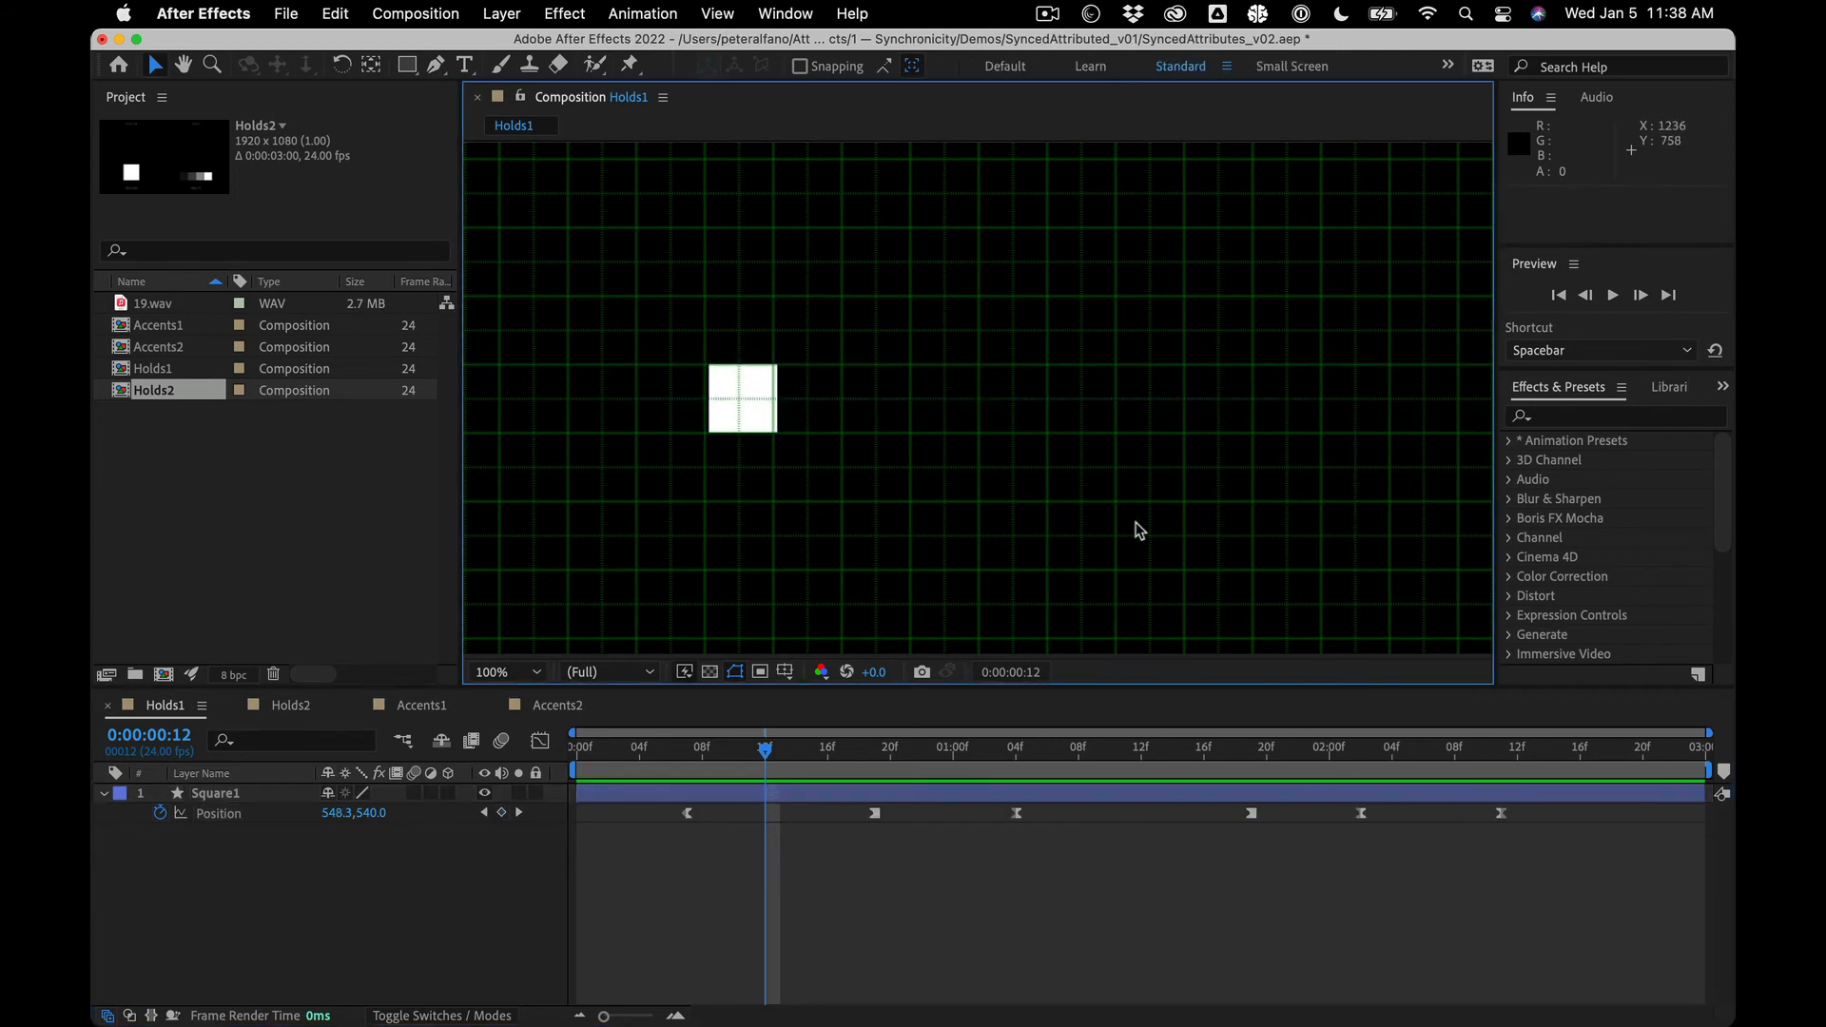
Step: Preview Square1's motion from the start at 50% magnification, and inspect its position at 0:00:02:11 and 0:00:02:02
key(comma)
drag(764, 758, 508, 747)
key(space)
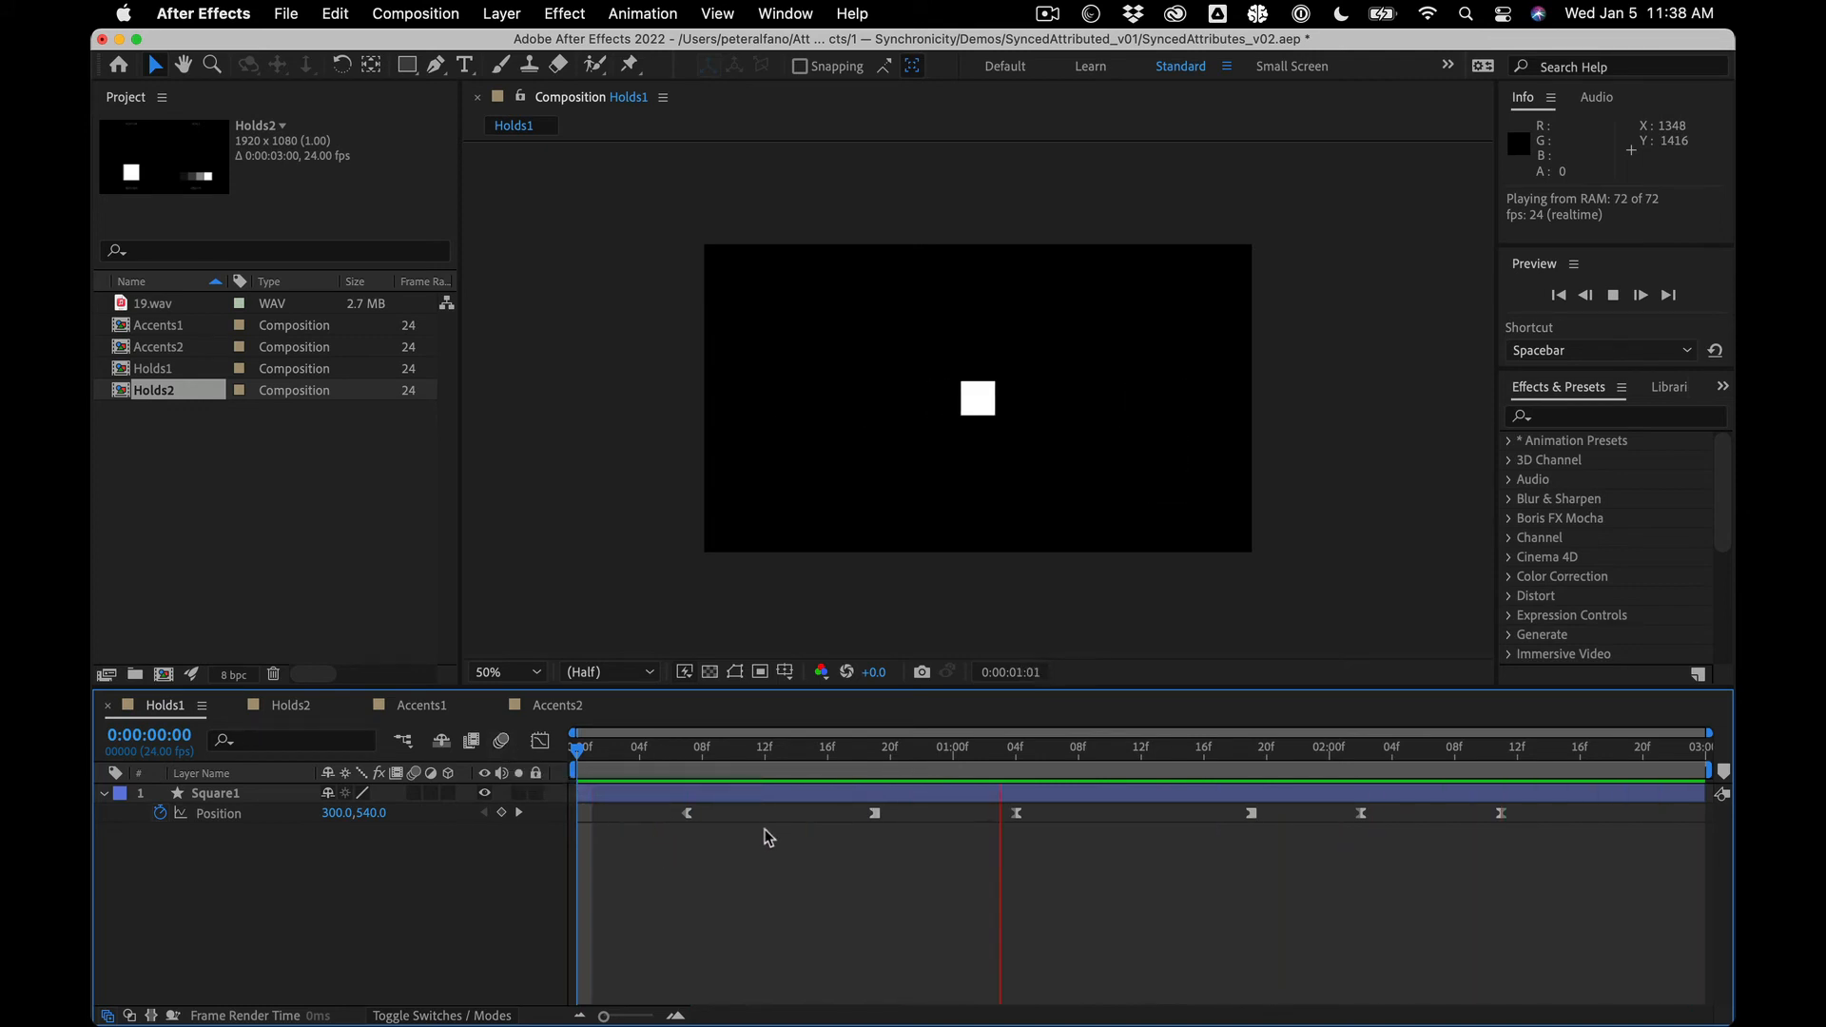
click(692, 763)
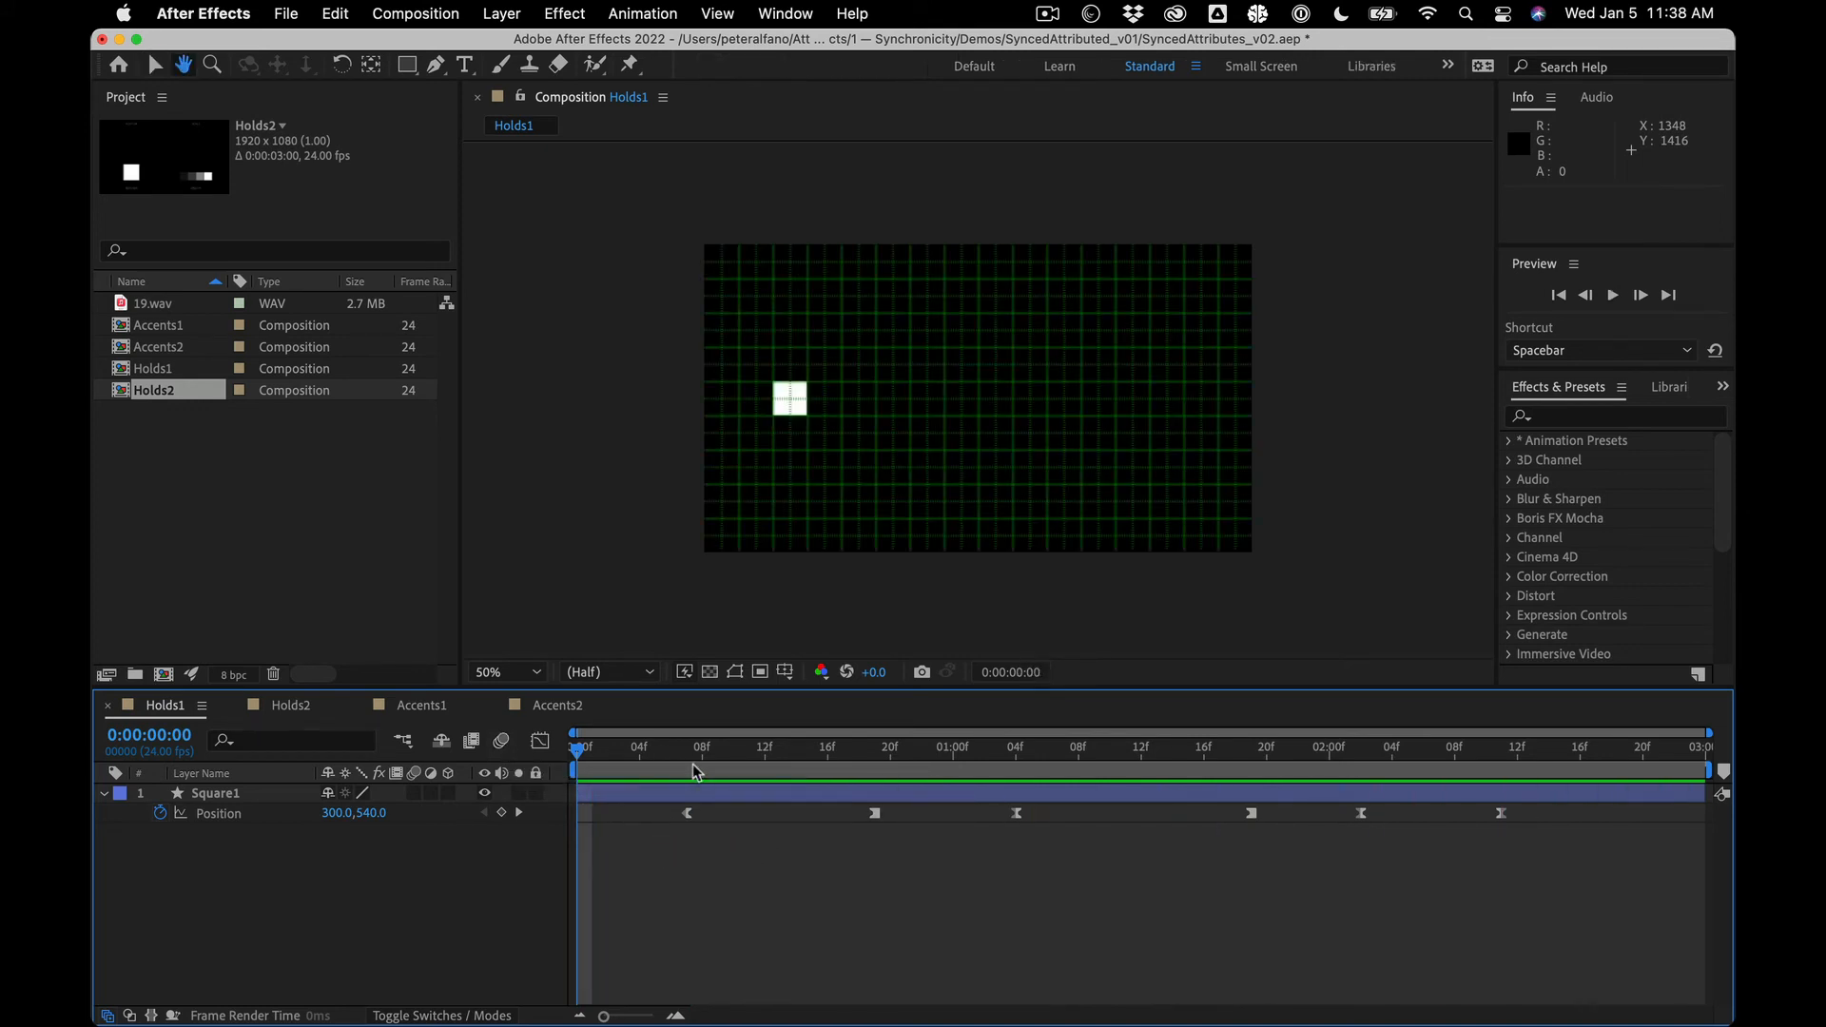
drag(693, 763, 1508, 630)
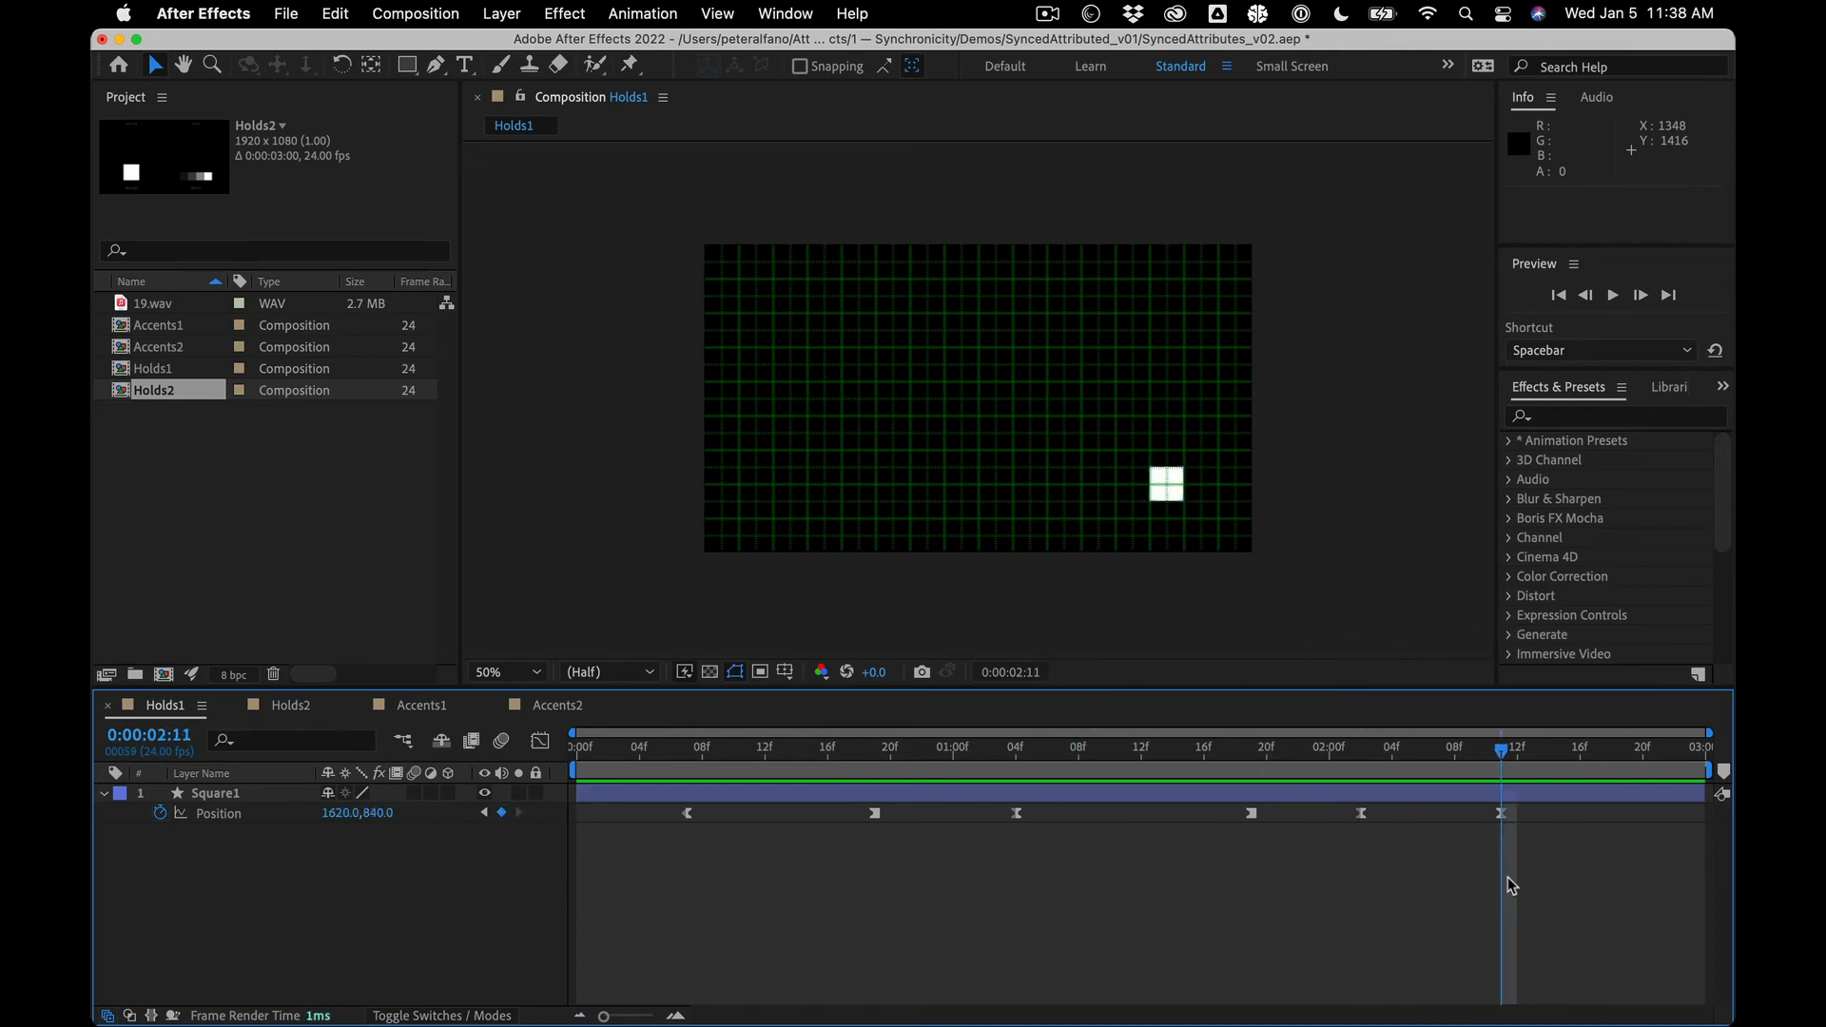
drag(1499, 755, 1366, 749)
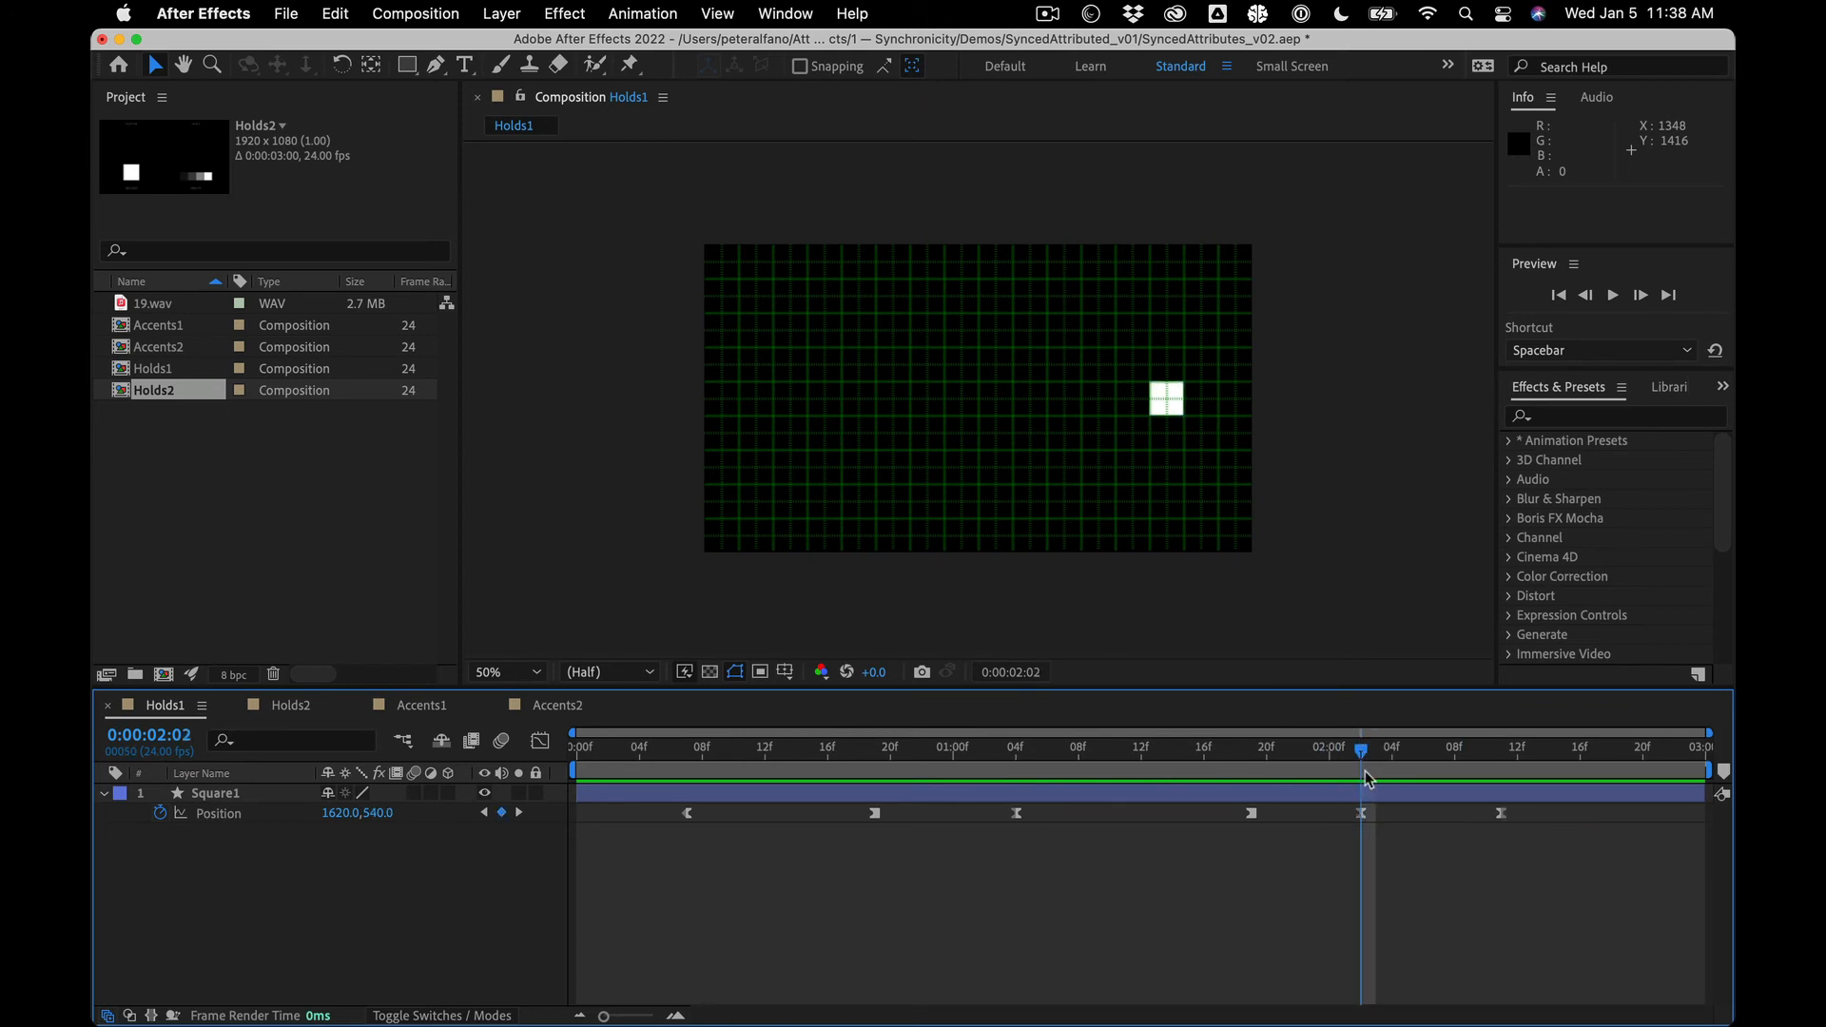
Step: Move Square1's entire motion path up 240 pixels with all its Position keyframes selected at 0:00:02:02, and deselect everything
mouse_move(1361, 755)
mouse_down()
mouse_move(1252, 750)
mouse_move(1376, 749)
mouse_move(1360, 733)
mouse_up()
drag(1366, 757, 1362, 751)
drag(1543, 853, 652, 808)
mouse_move(1353, 754)
mouse_down()
mouse_move(1266, 749)
mouse_move(1376, 749)
mouse_move(1364, 739)
mouse_up()
drag(1570, 901, 637, 780)
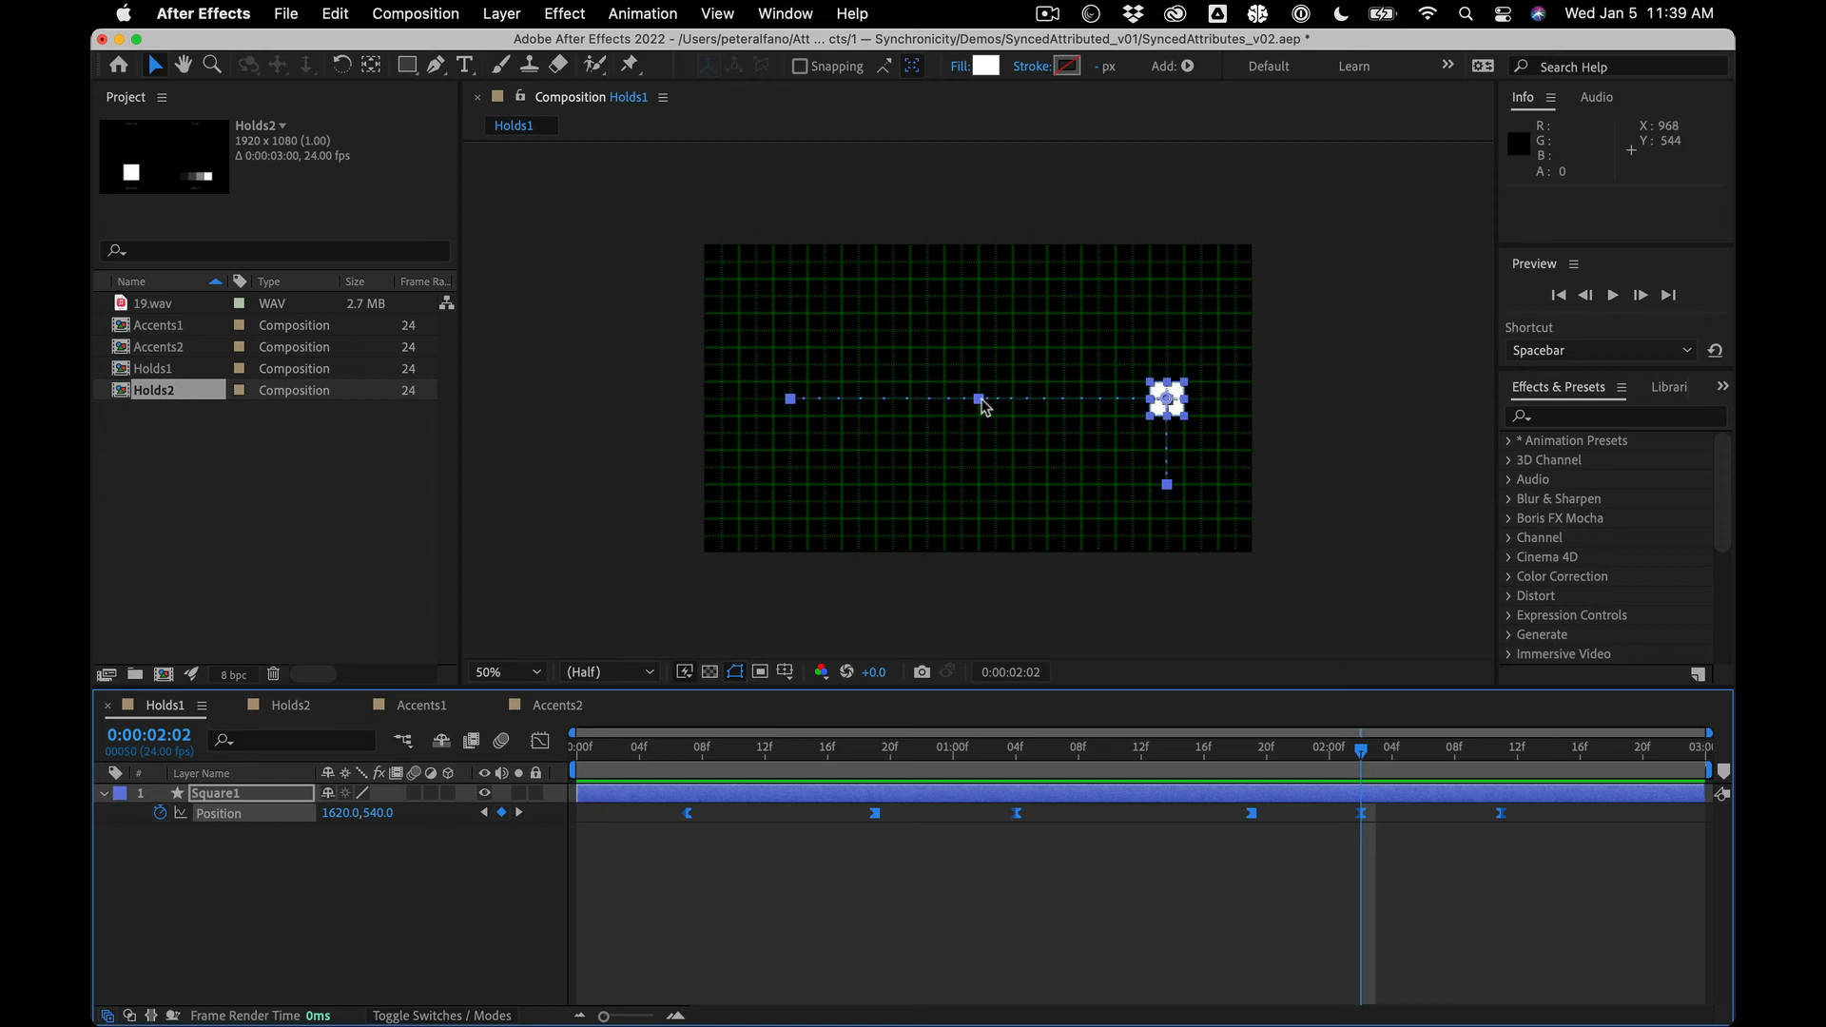
drag(984, 405, 983, 337)
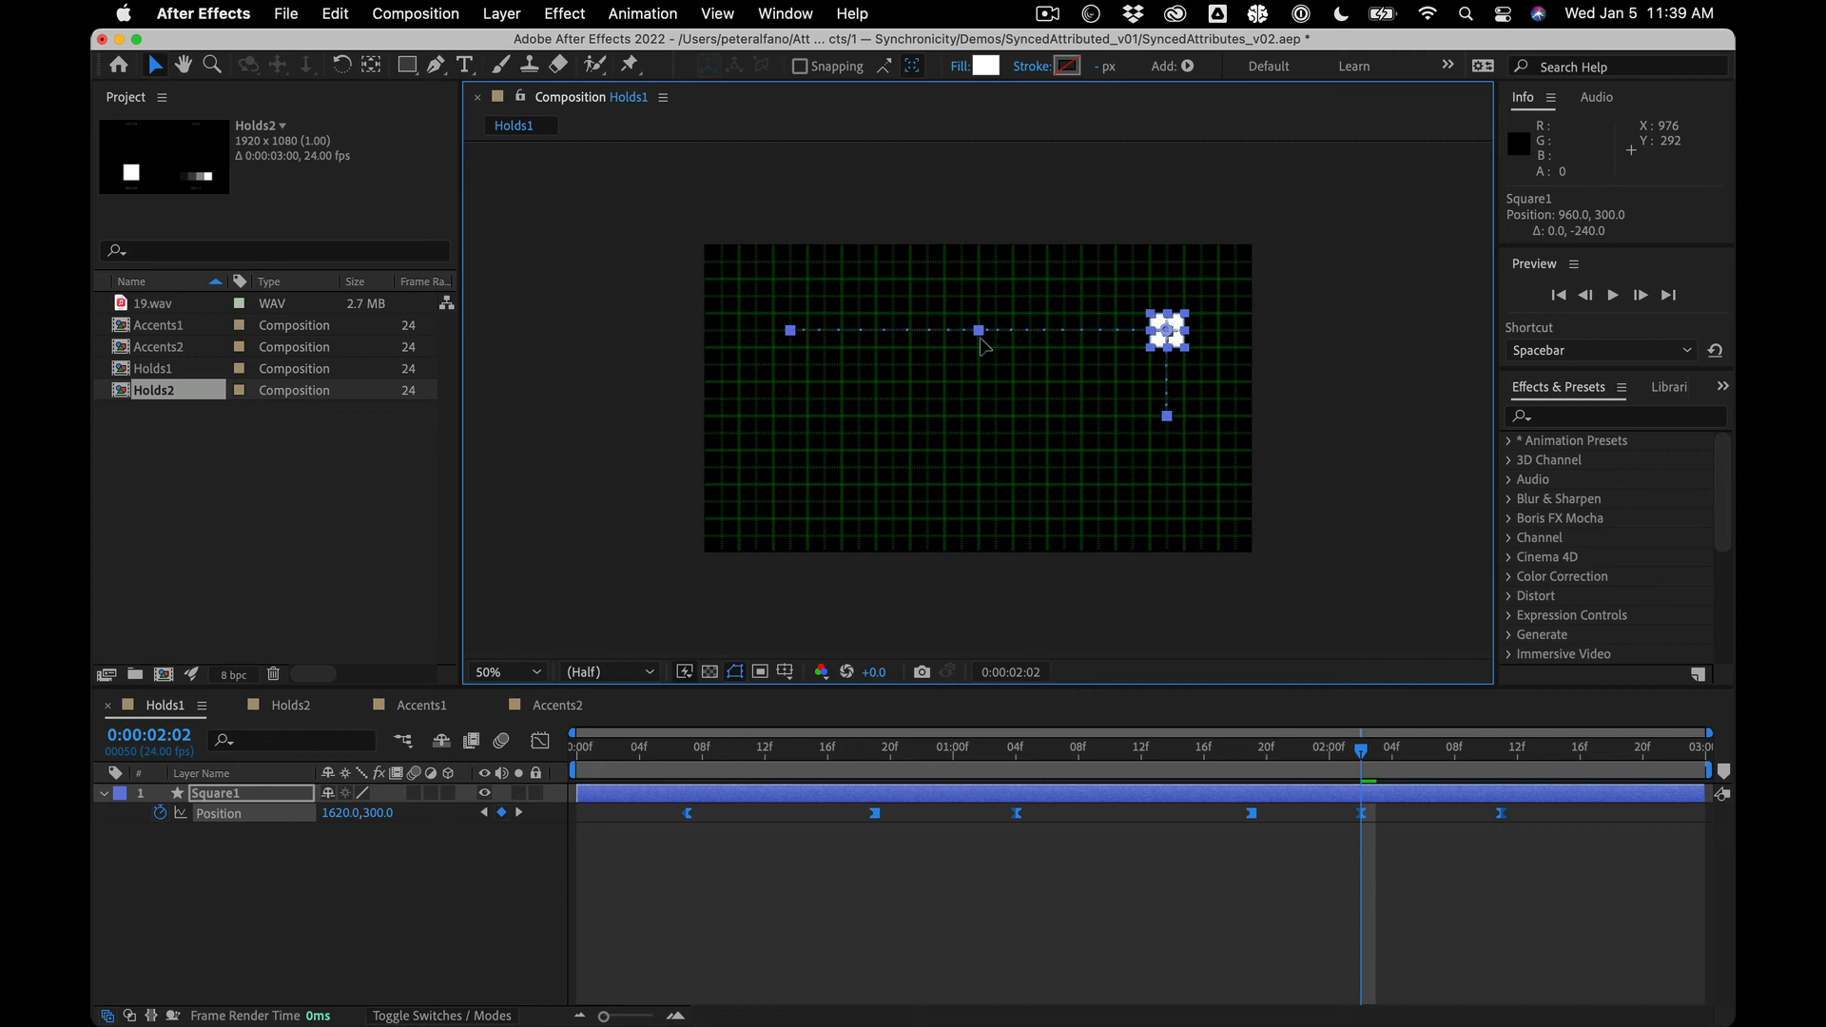
click(1069, 609)
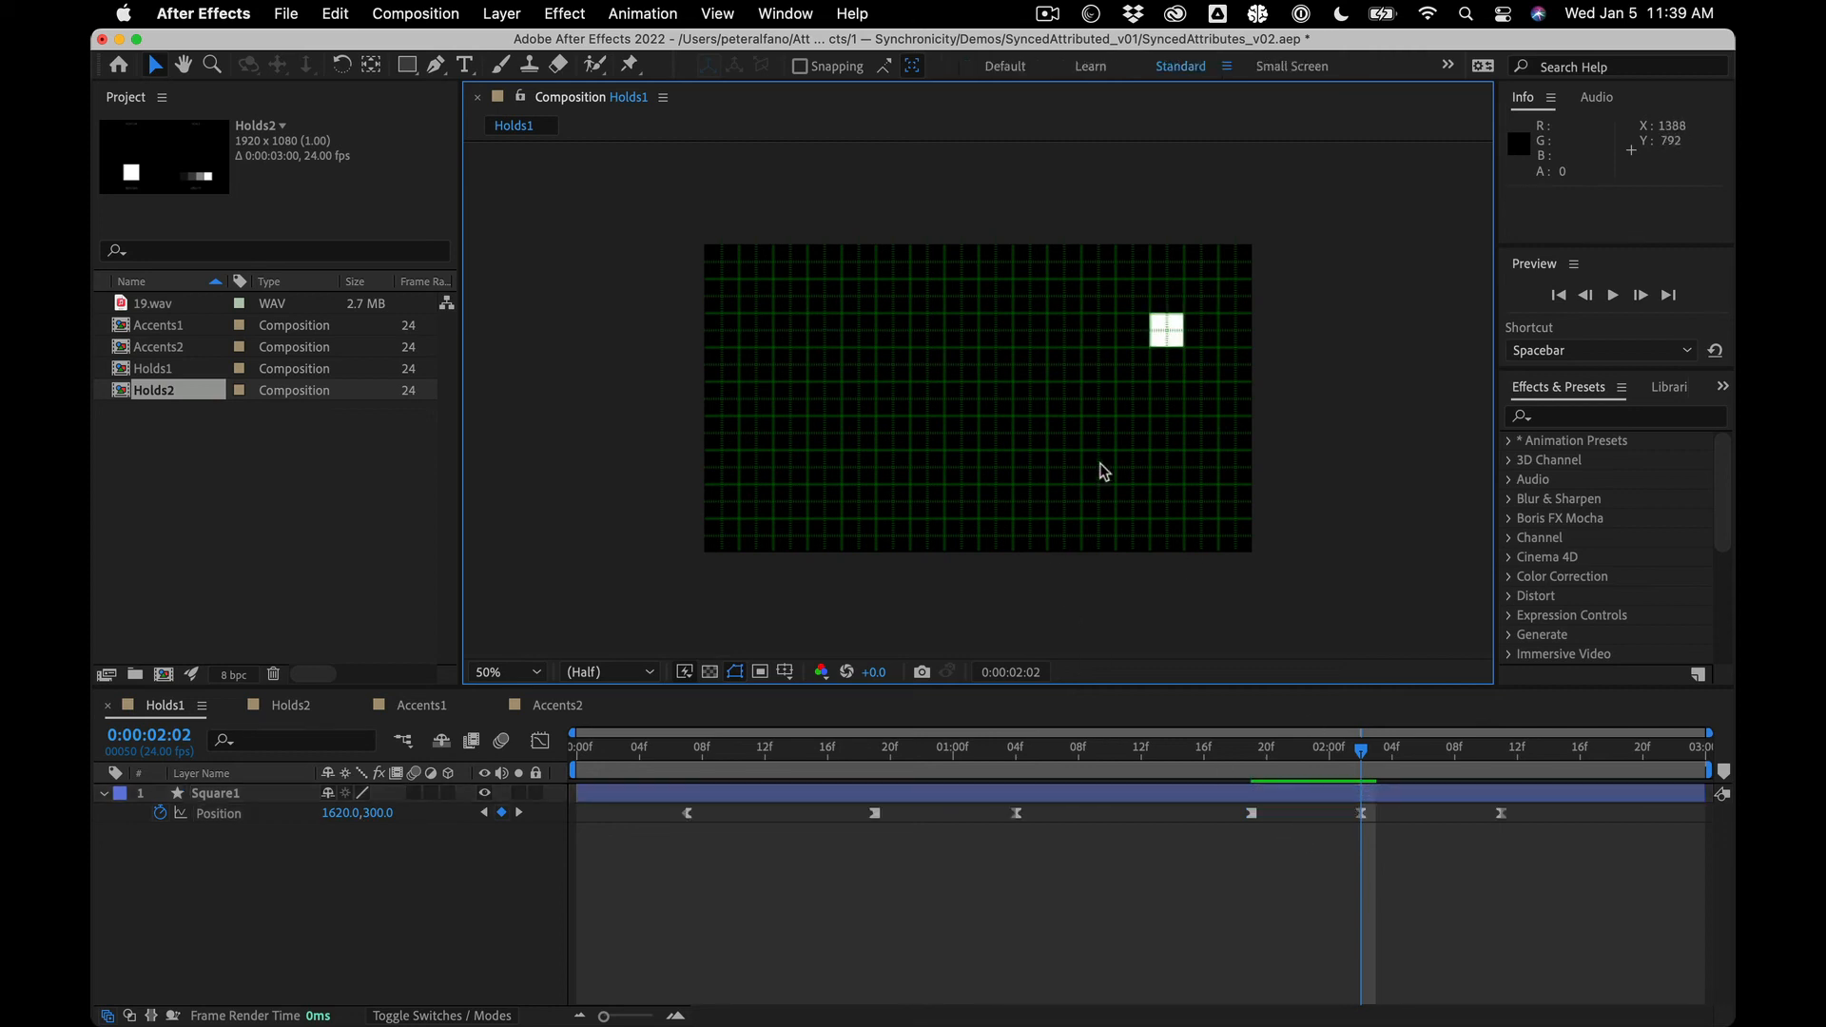
Step: Try moving only Square1's current position at 0:00:02:02 to 1140, 600, and undo the move
click(1171, 328)
drag(1171, 328, 1034, 414)
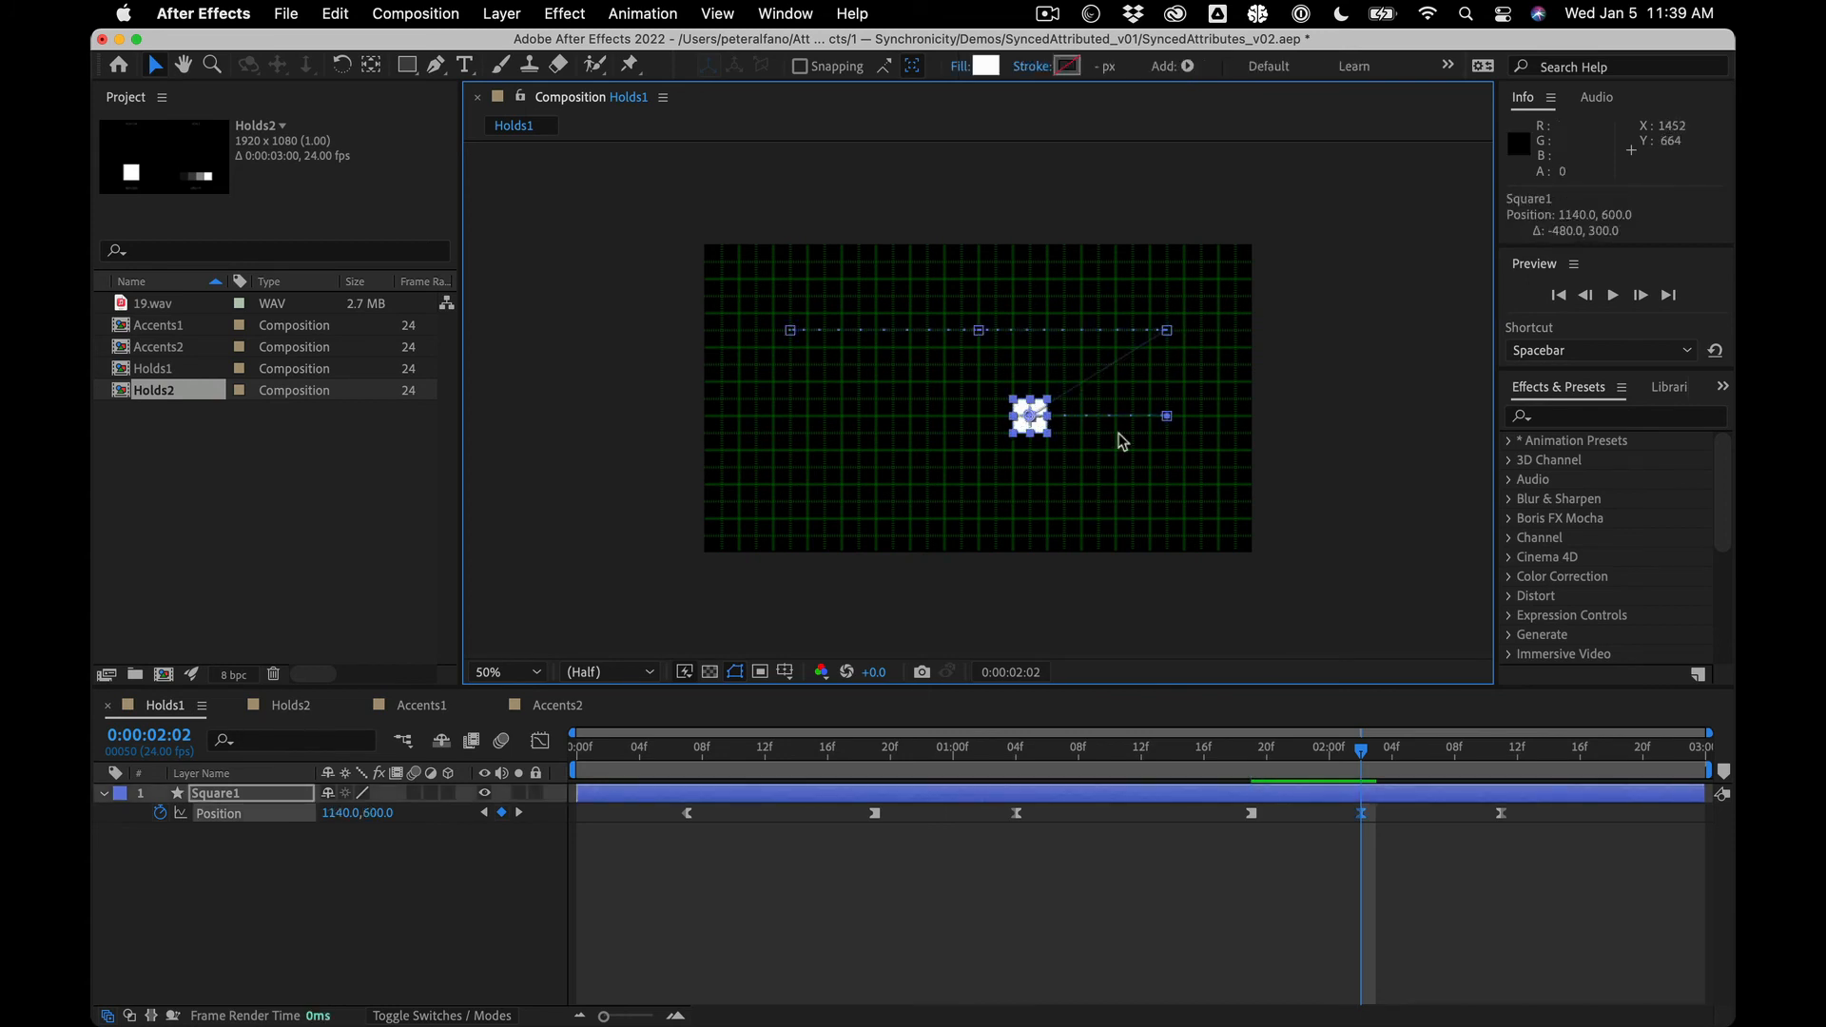
key(super+z)
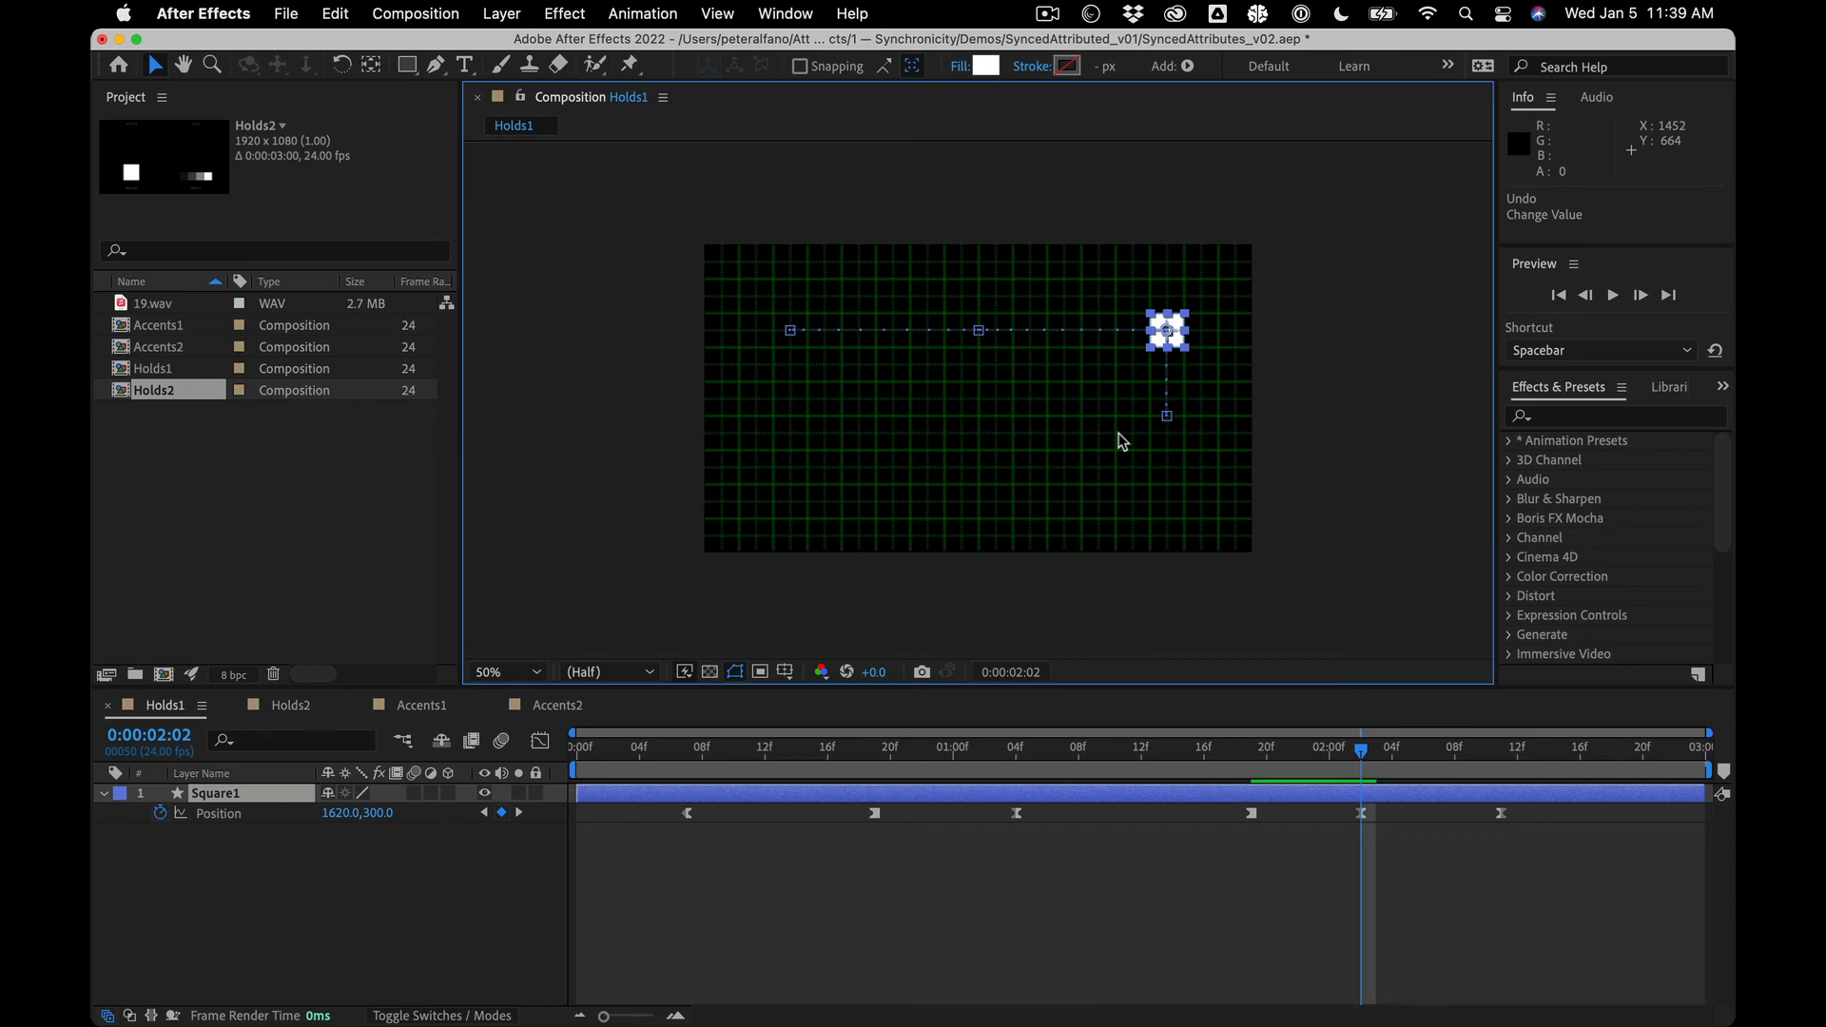
Step: Preview Square1's raised motion path starting from 0:00:00:07, deselect the layer, and scrub the opening frames to 0:00:00:02
click(684, 759)
key(space)
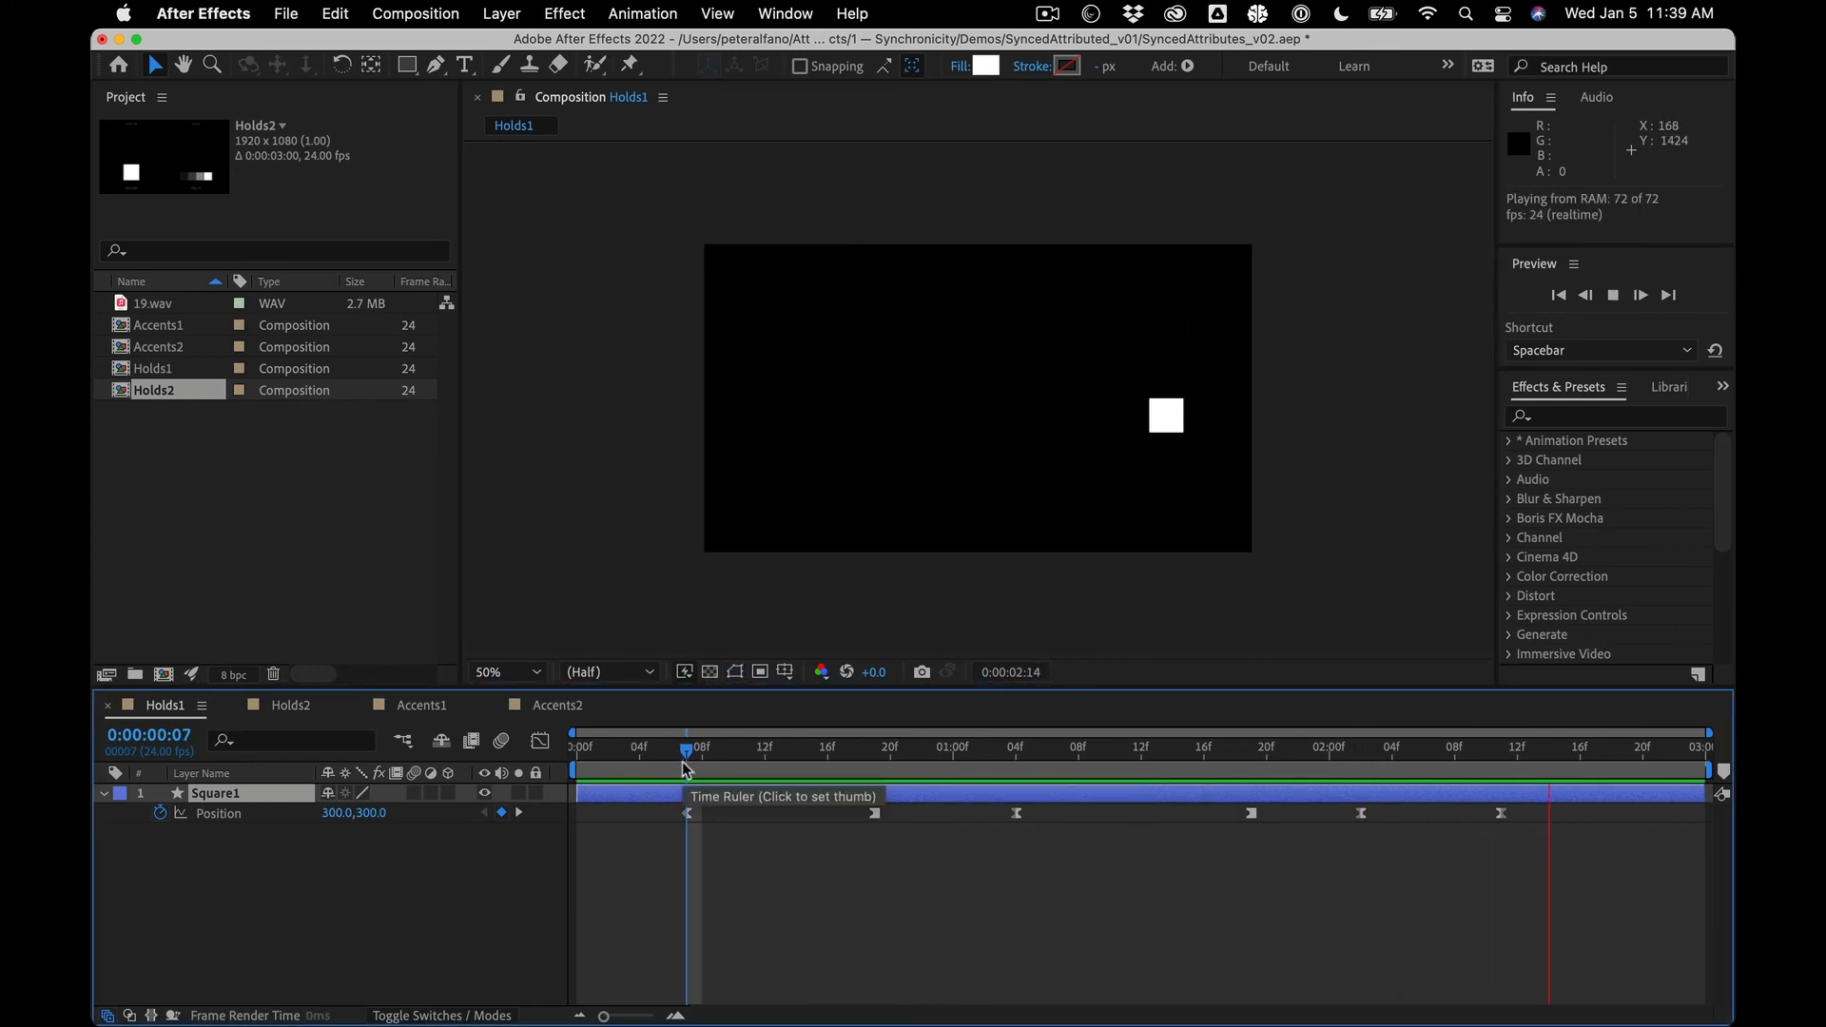
key(Home)
drag(770, 766, 688, 679)
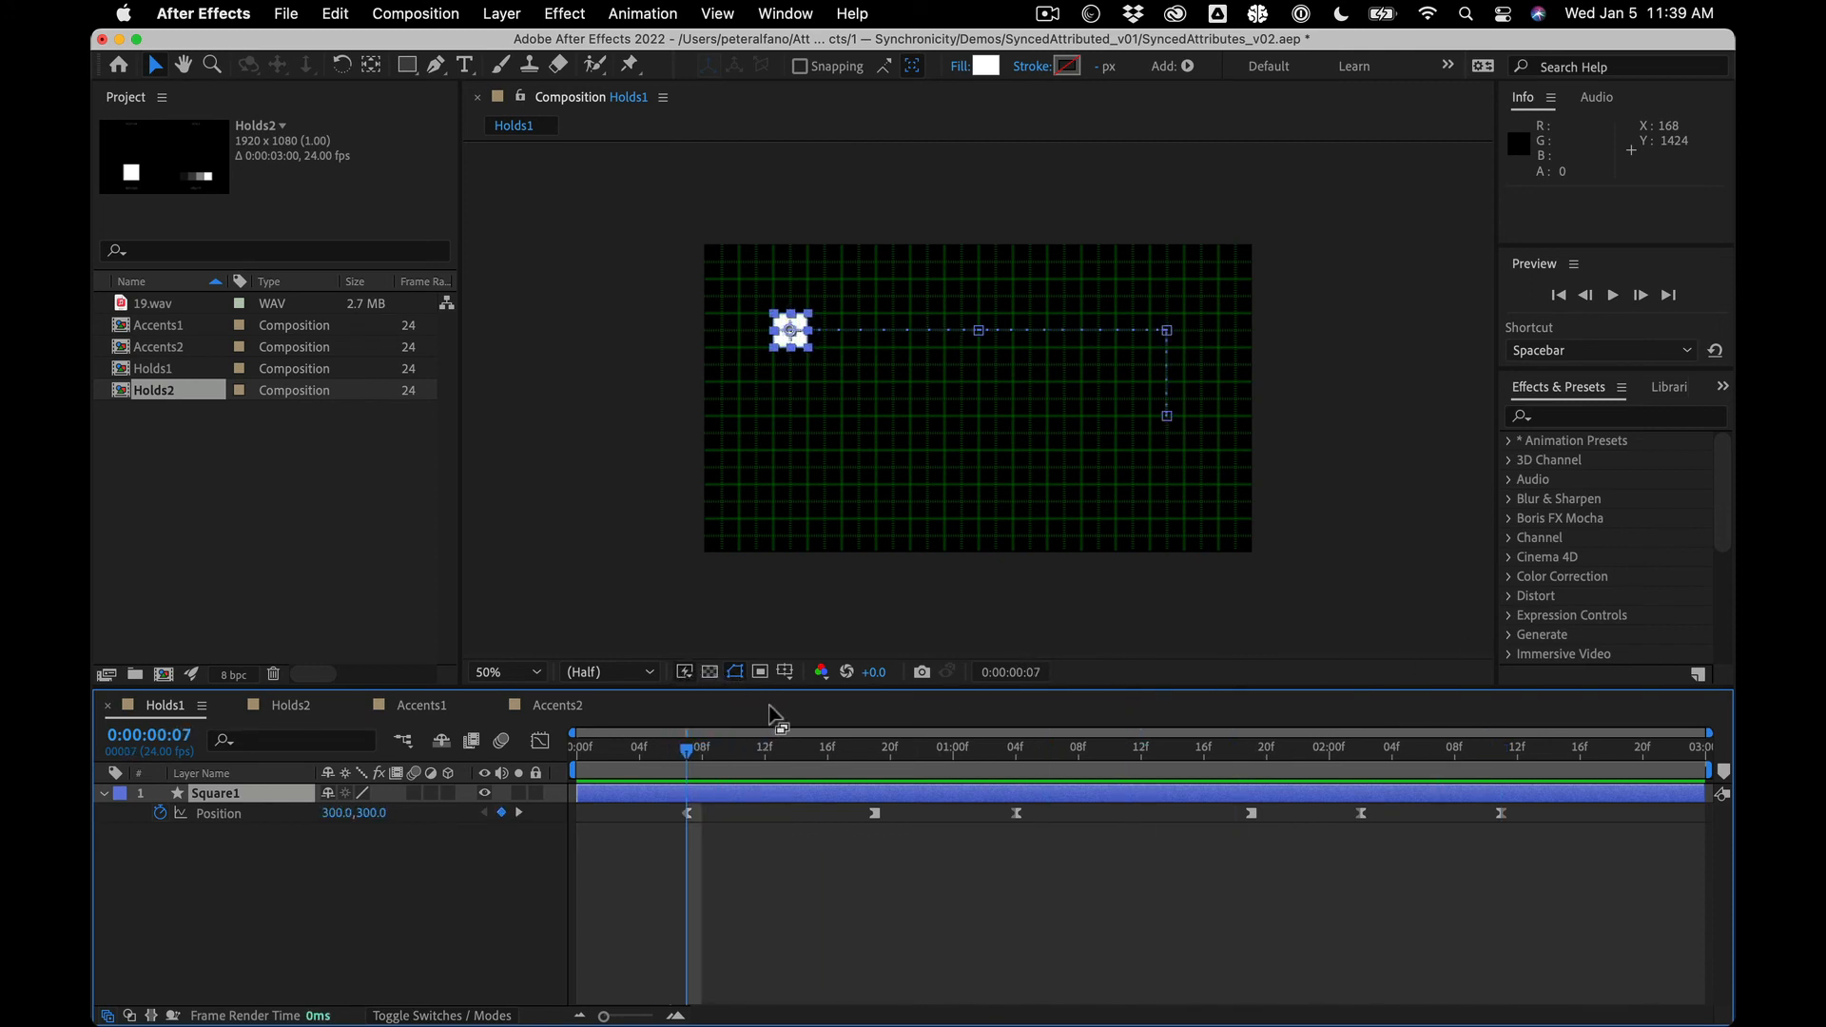
drag(733, 745, 557, 475)
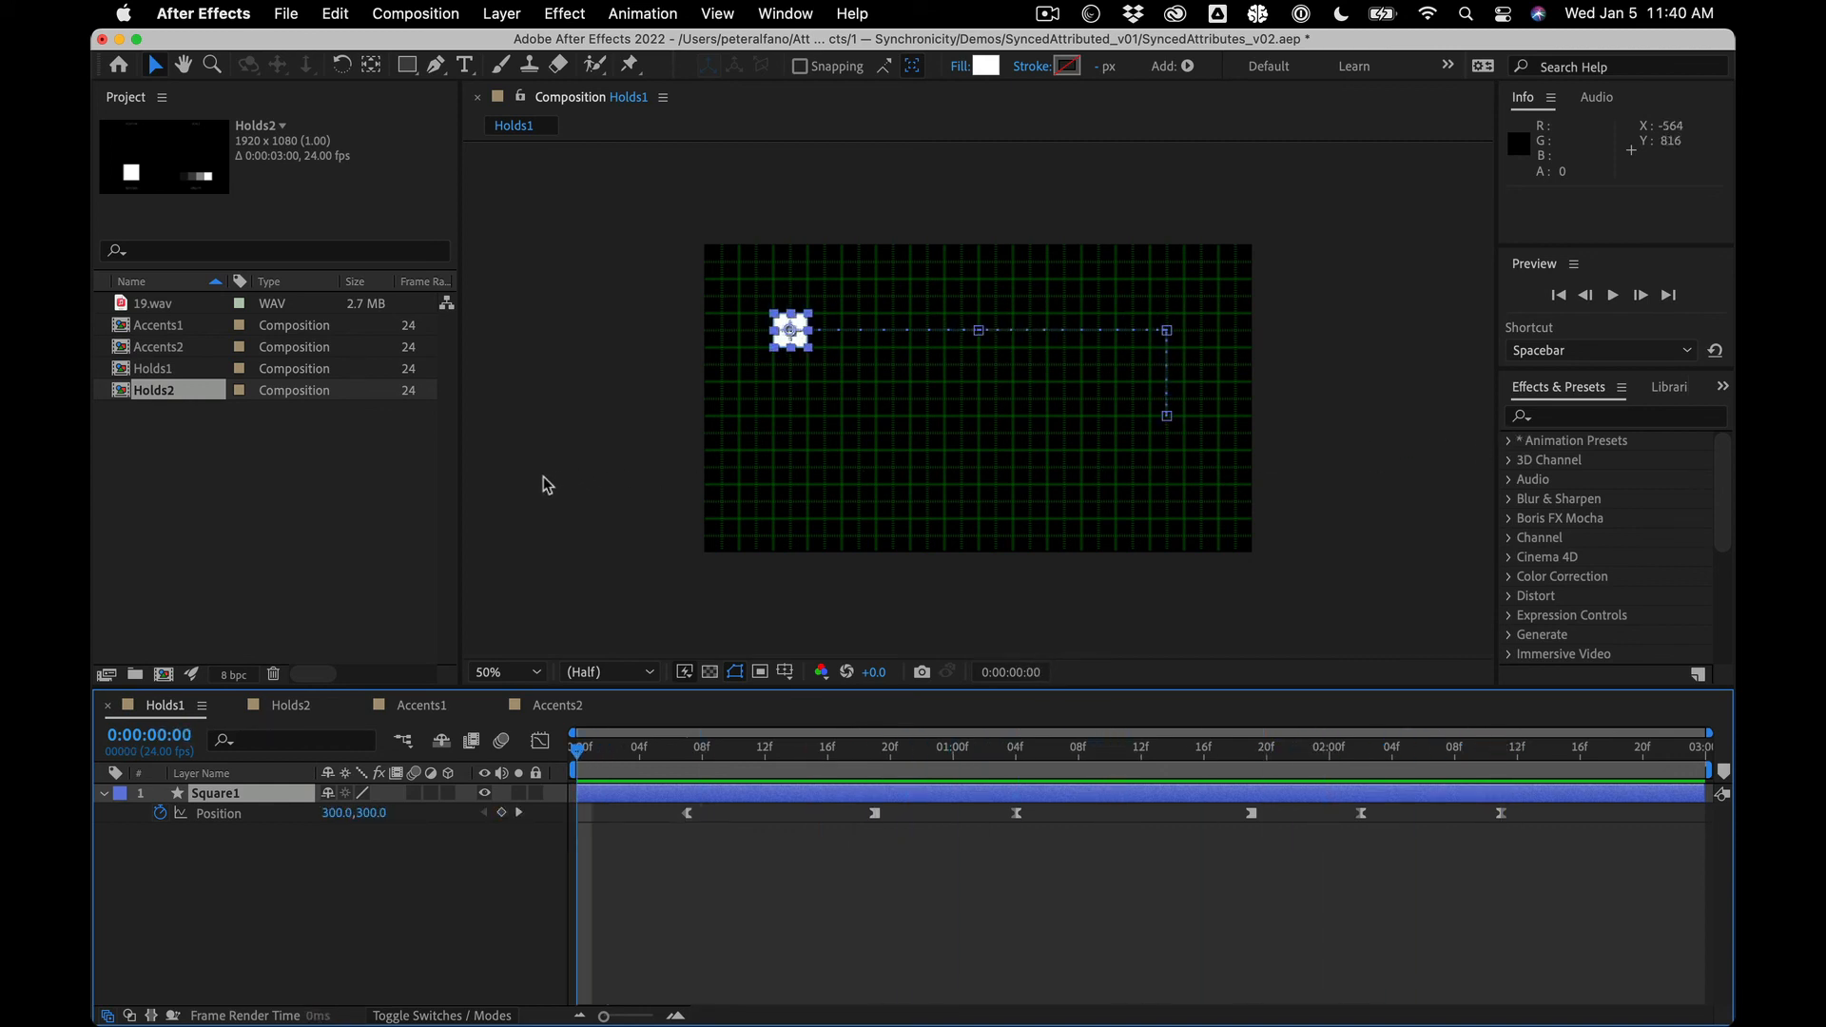
click(528, 864)
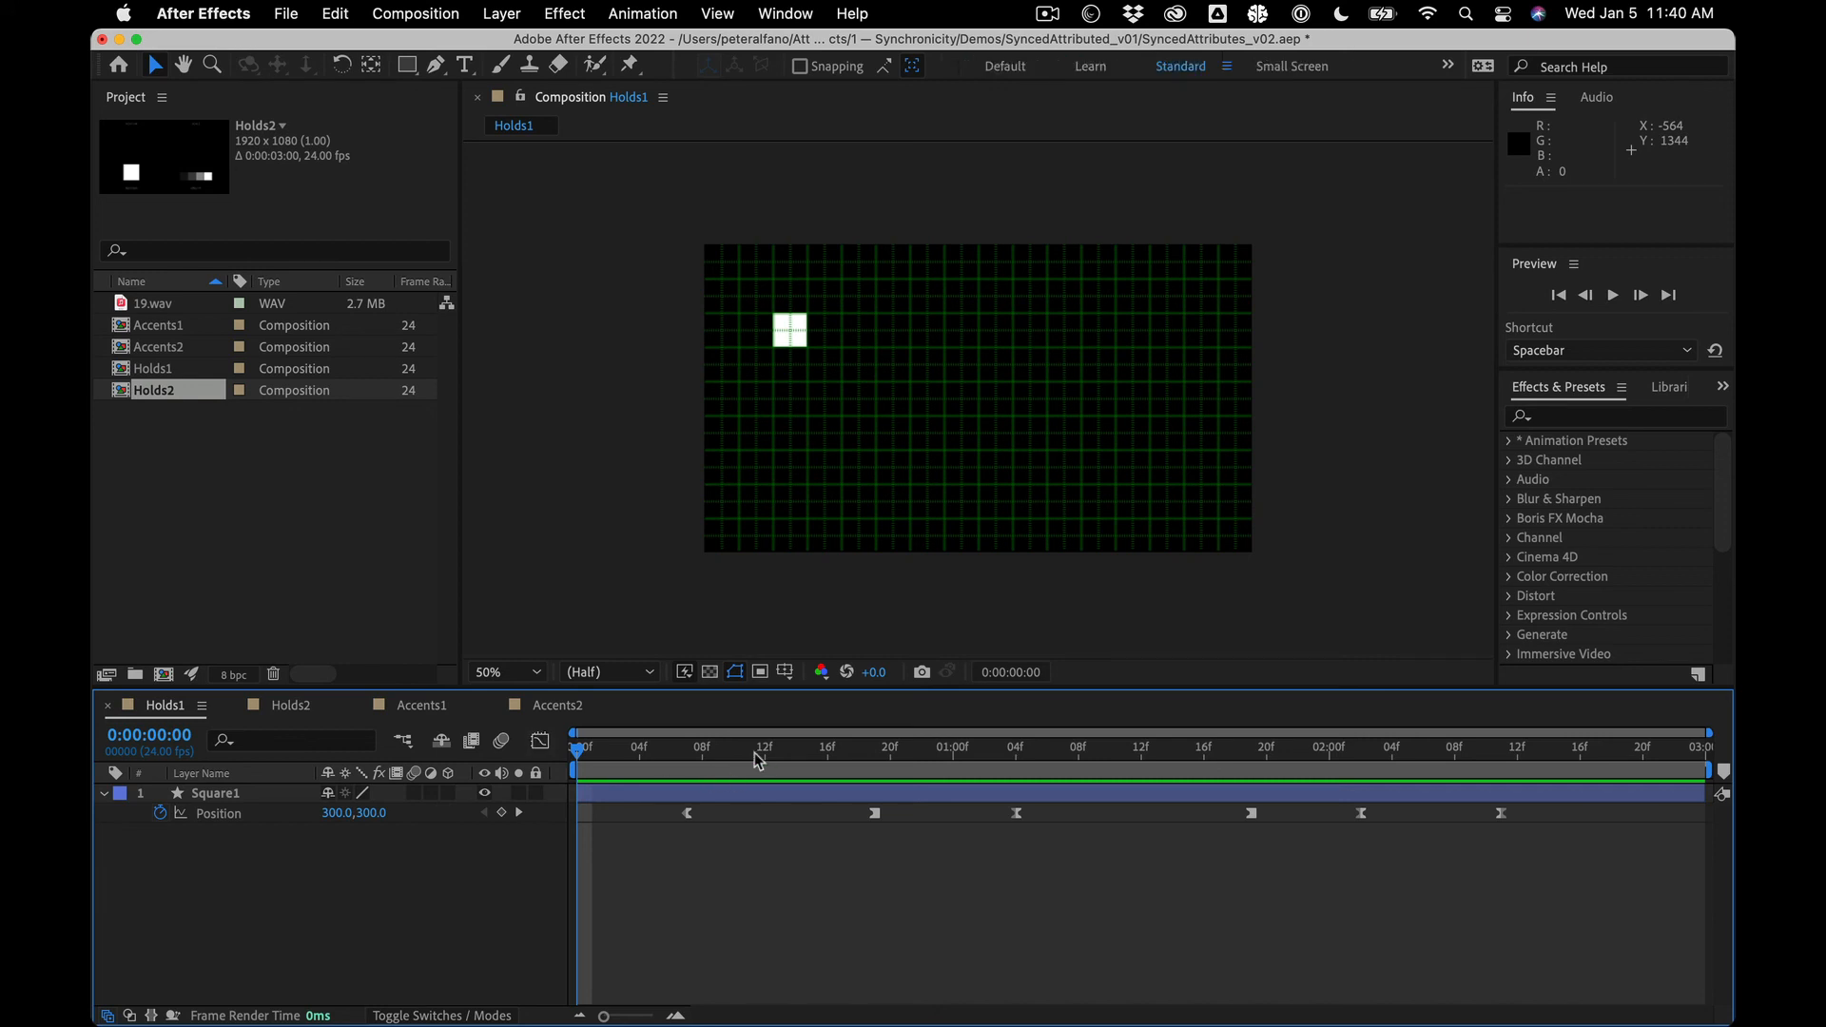
drag(758, 761, 610, 718)
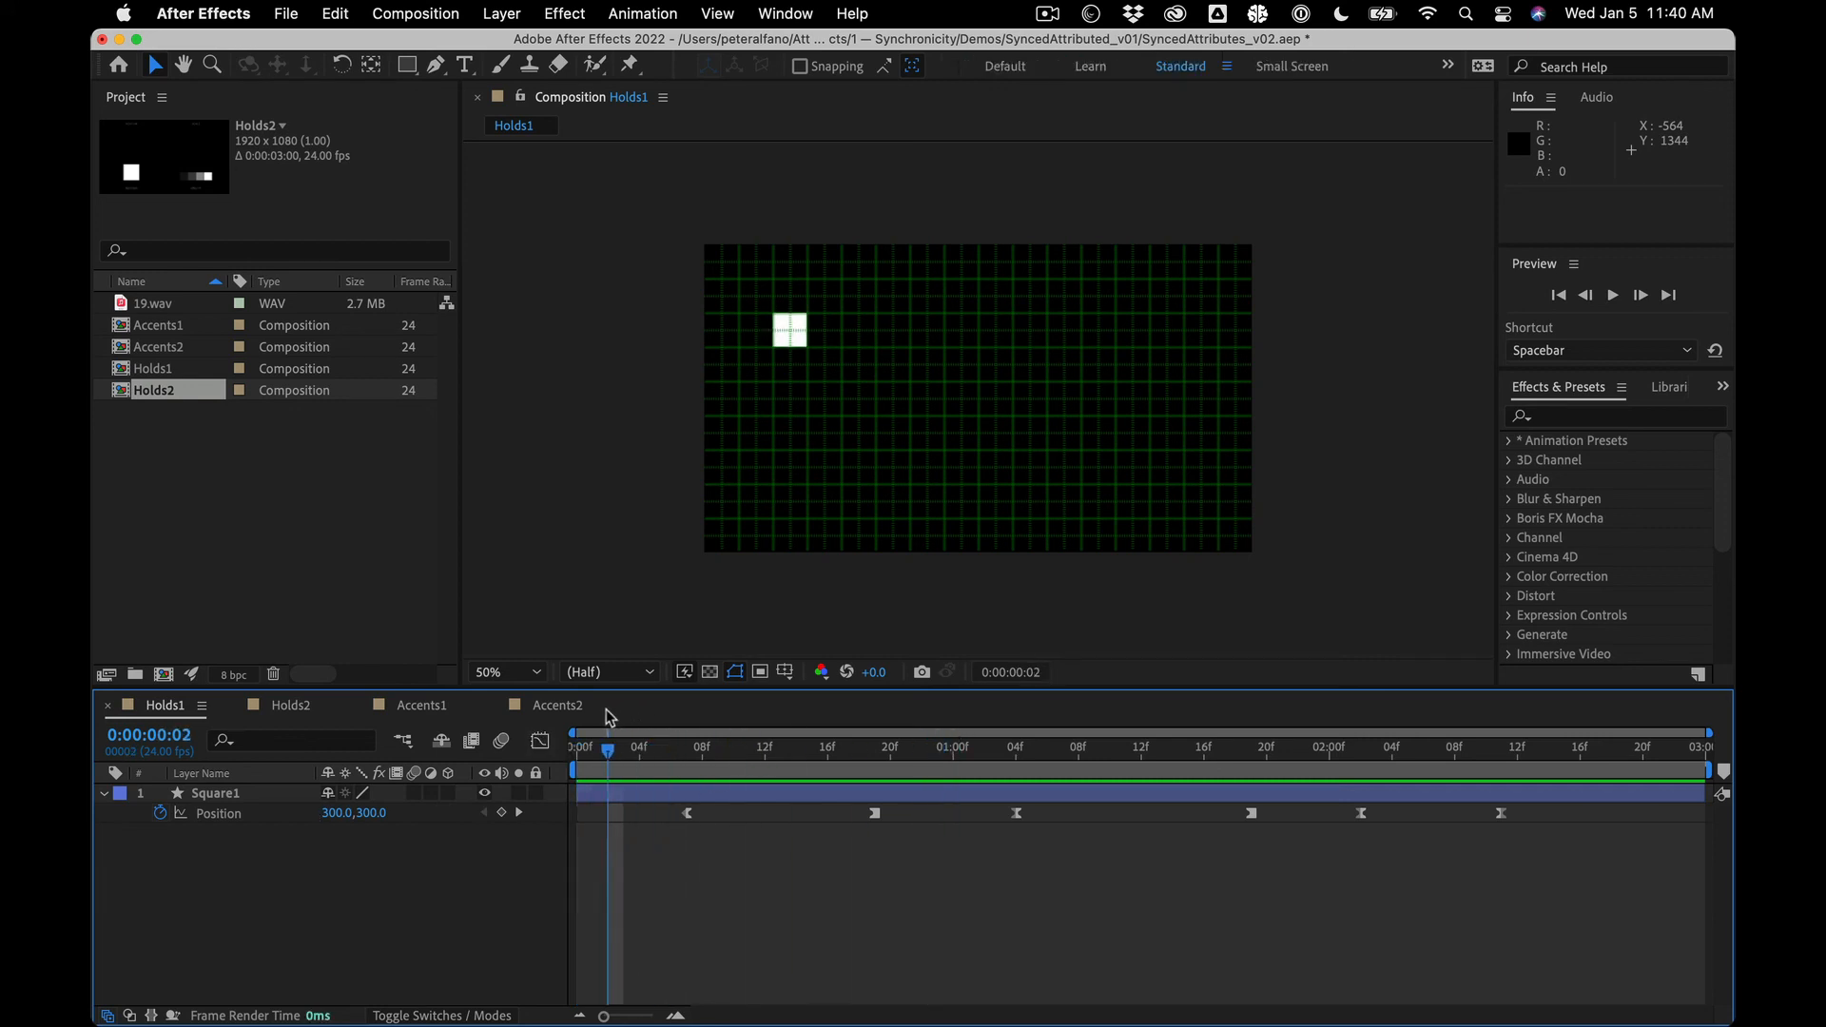
Step: Open the Holds2 composition, show its full duration in the timeline, and return to its first frame
click(285, 709)
drag(887, 727, 711, 732)
key(;)
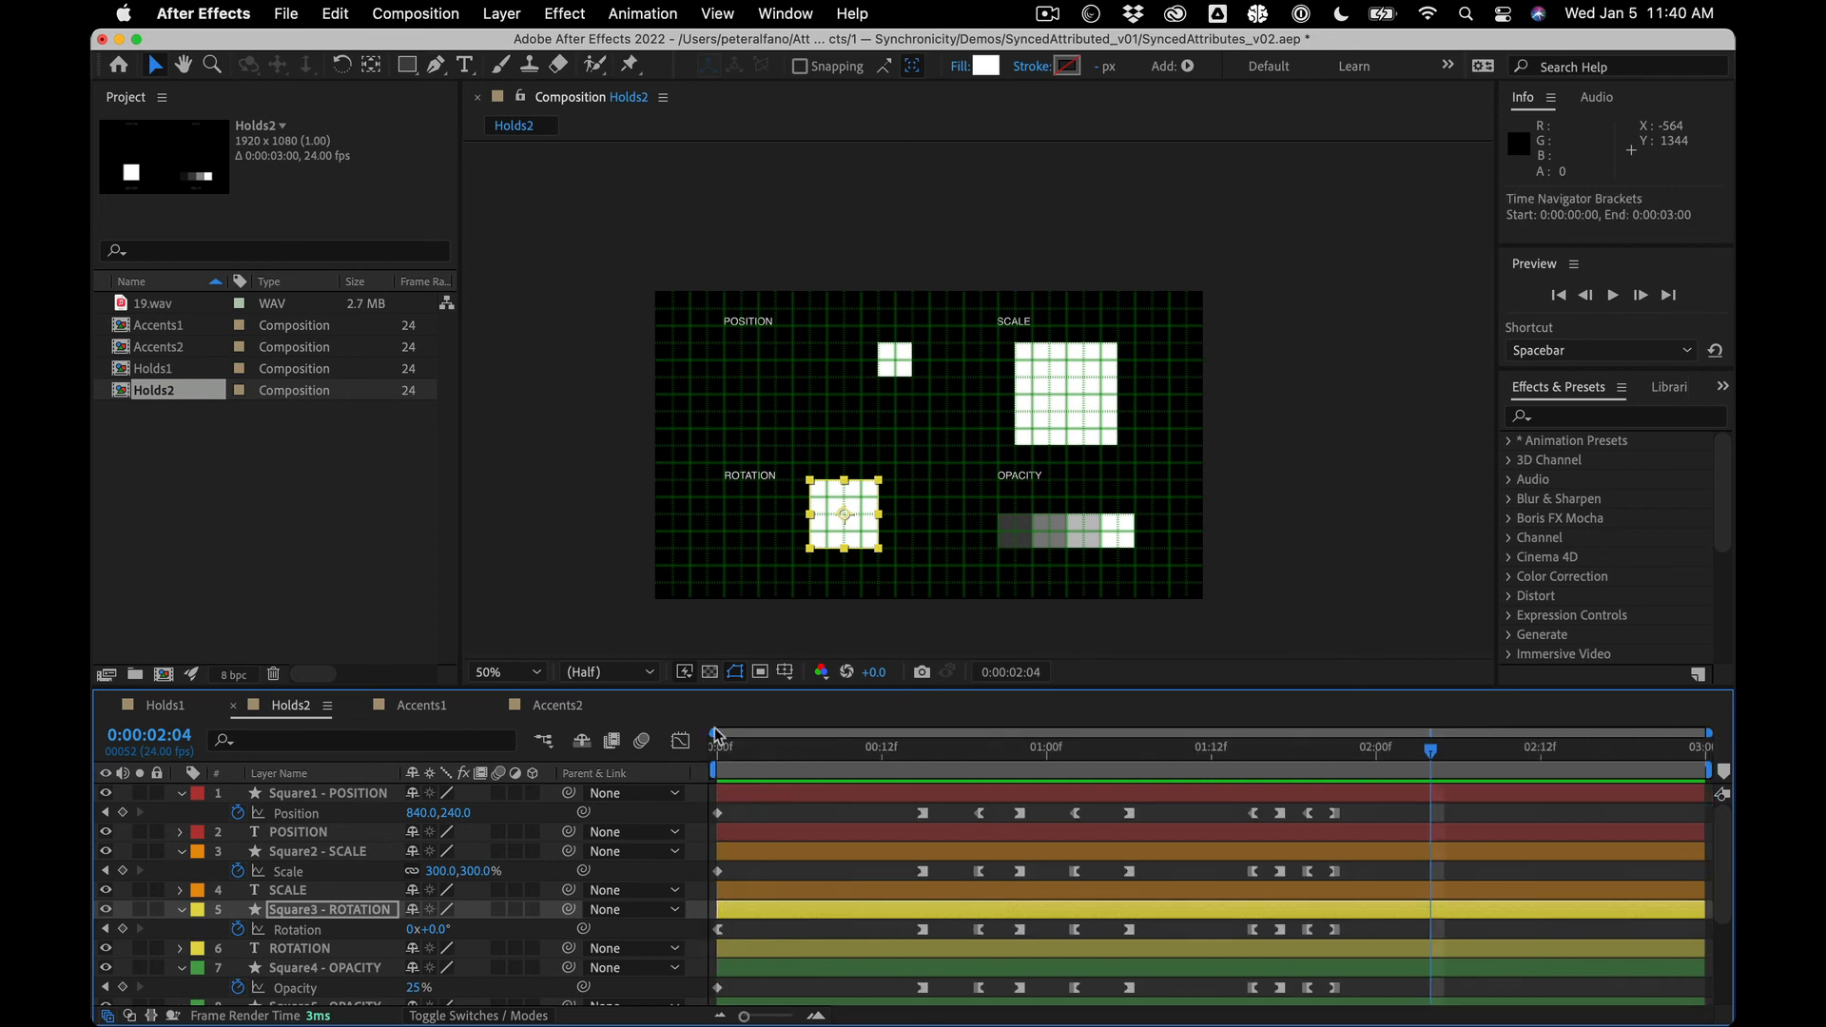
drag(745, 751, 687, 751)
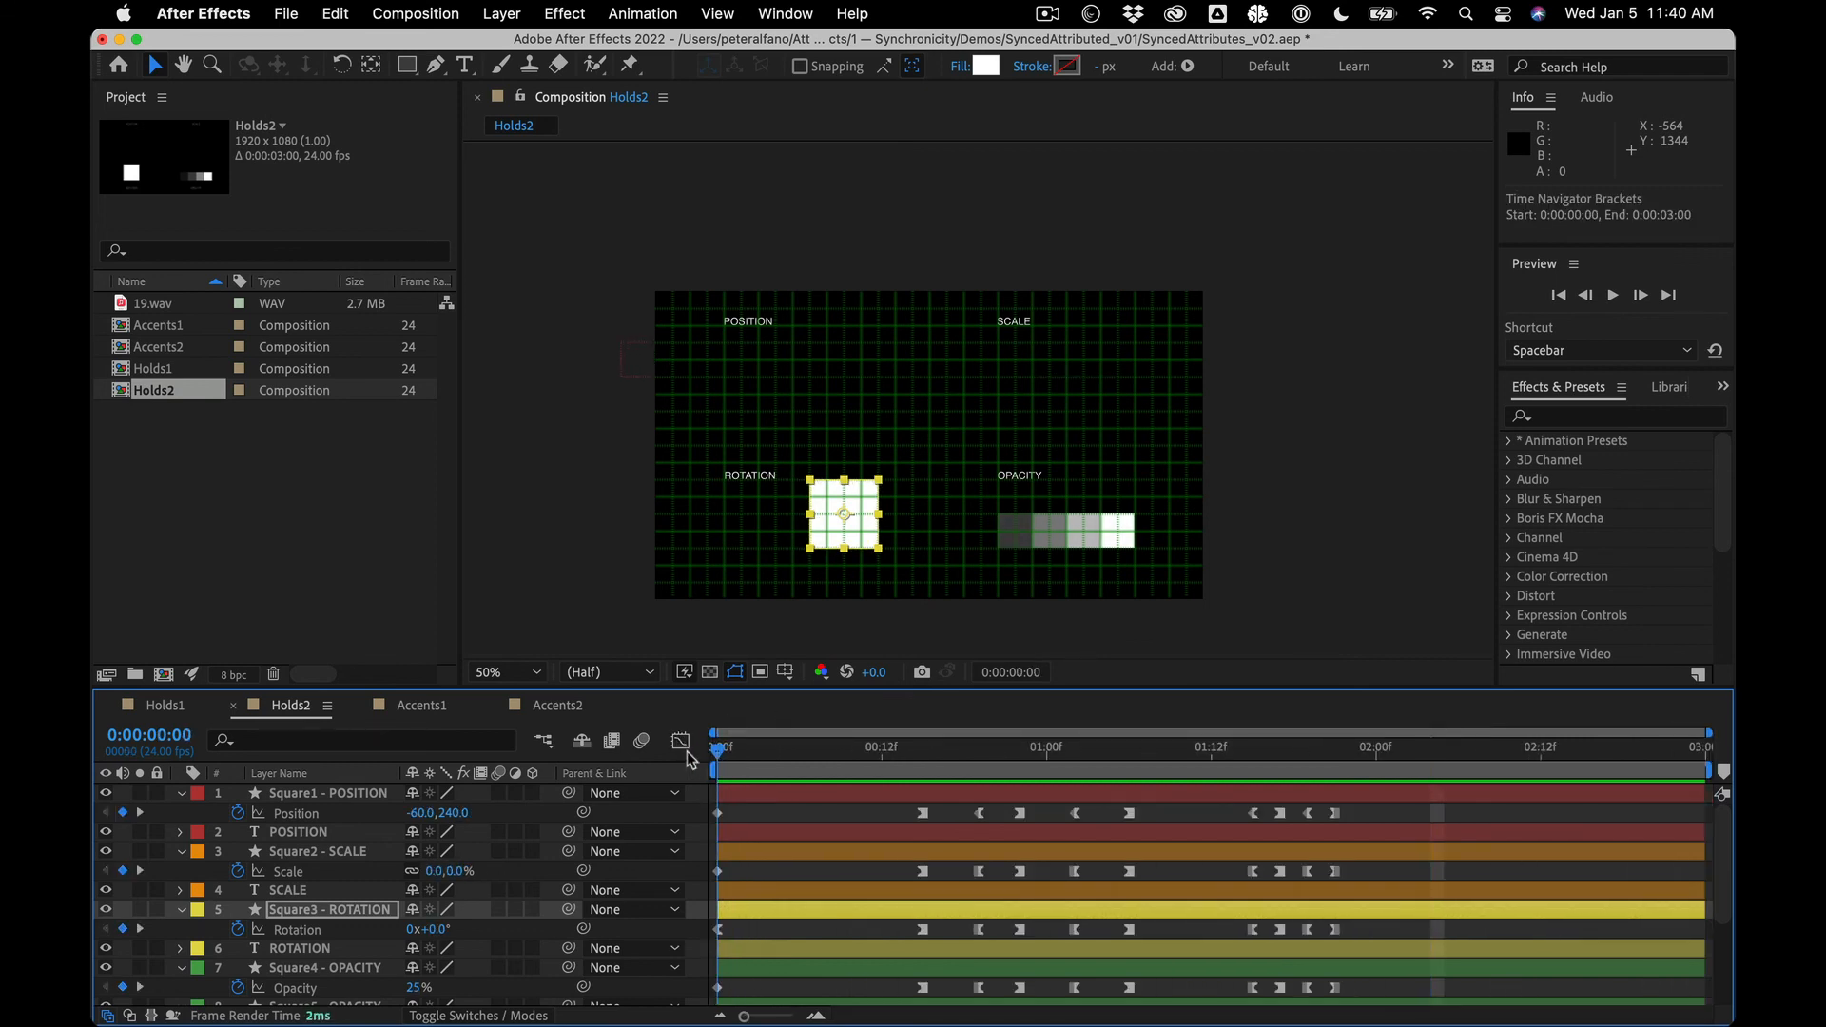
Step: Enlarge the timeline area to reveal more layers, and preview Holds2's position, scale, rotation and opacity animations
drag(1286, 689, 1288, 594)
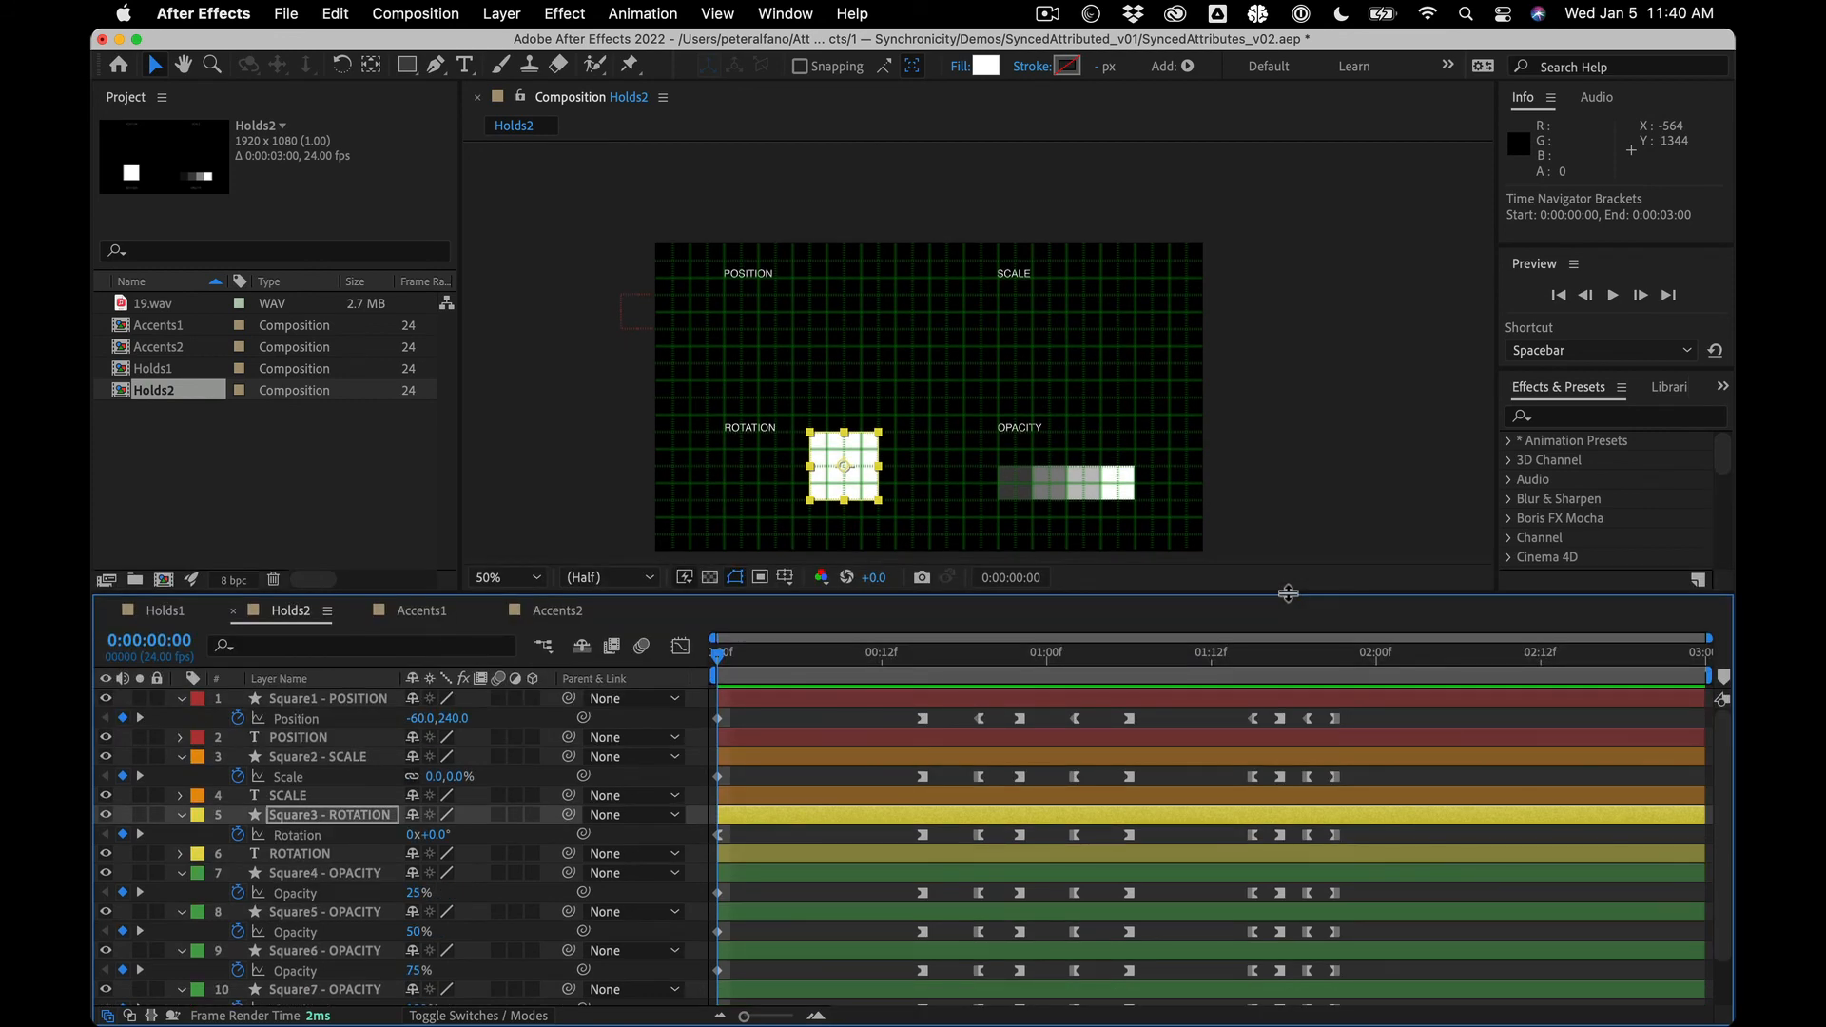
key(space)
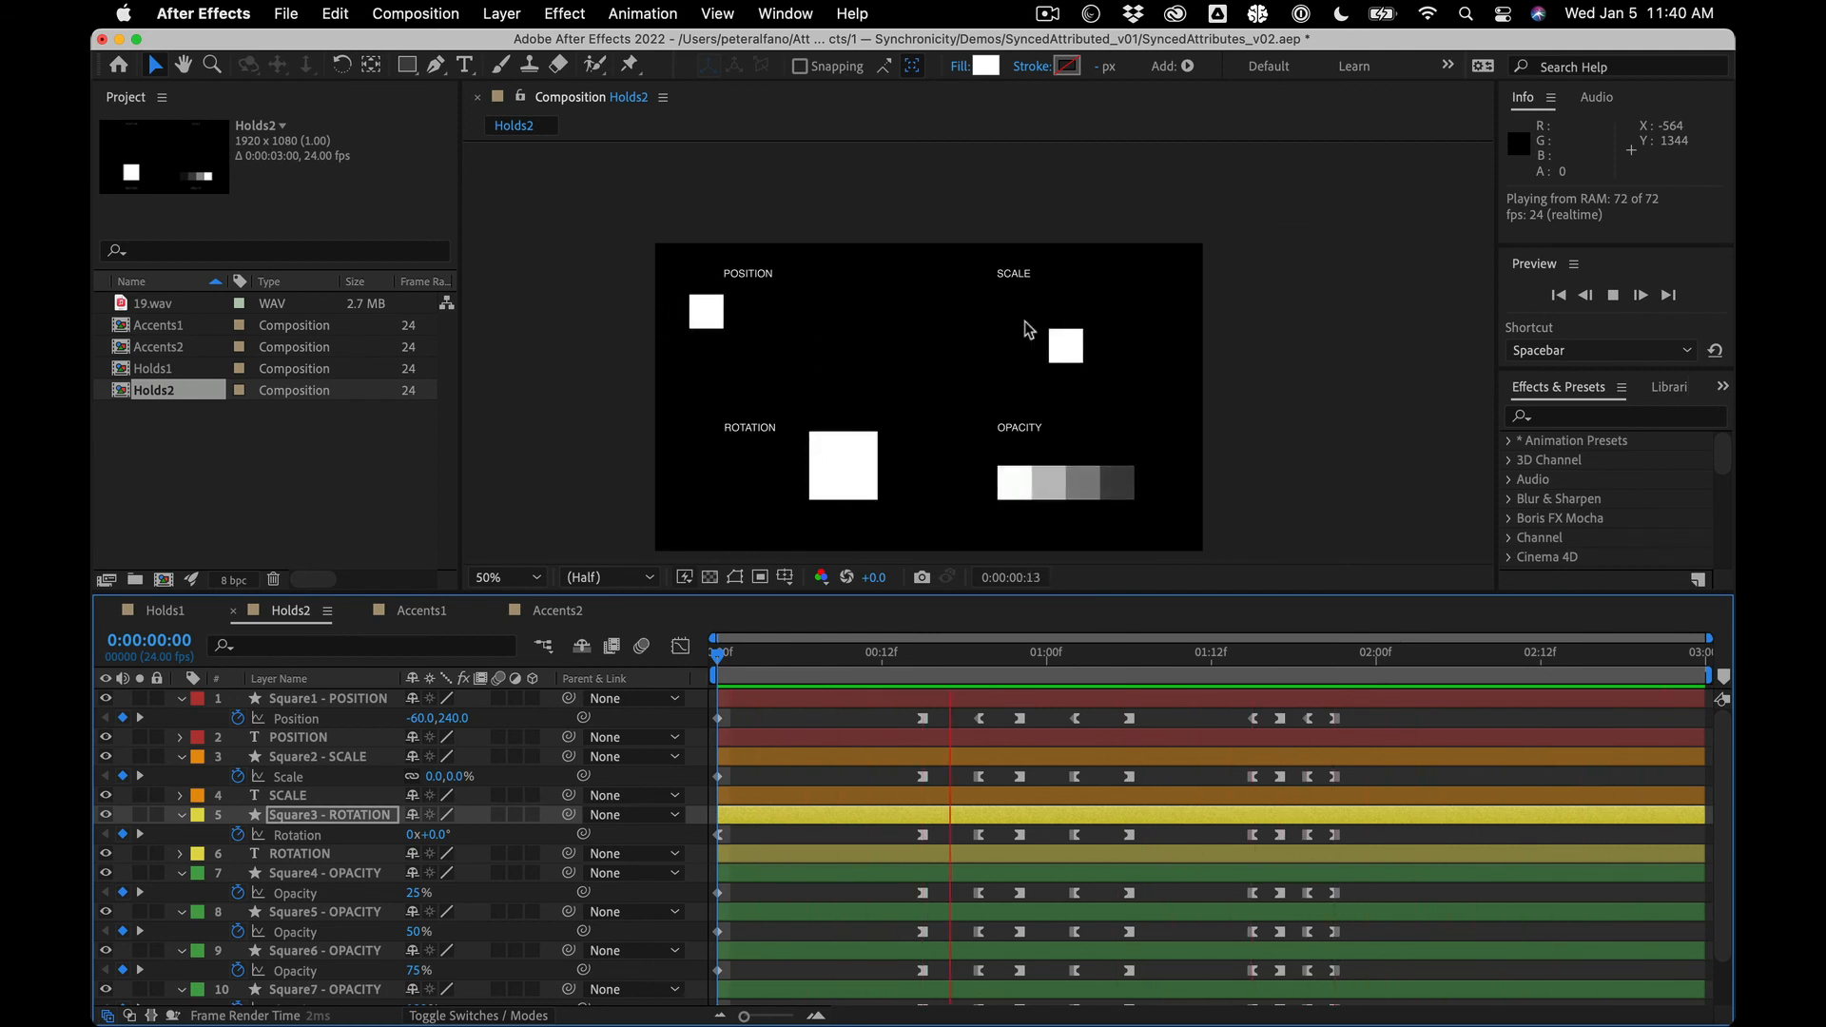
key(space)
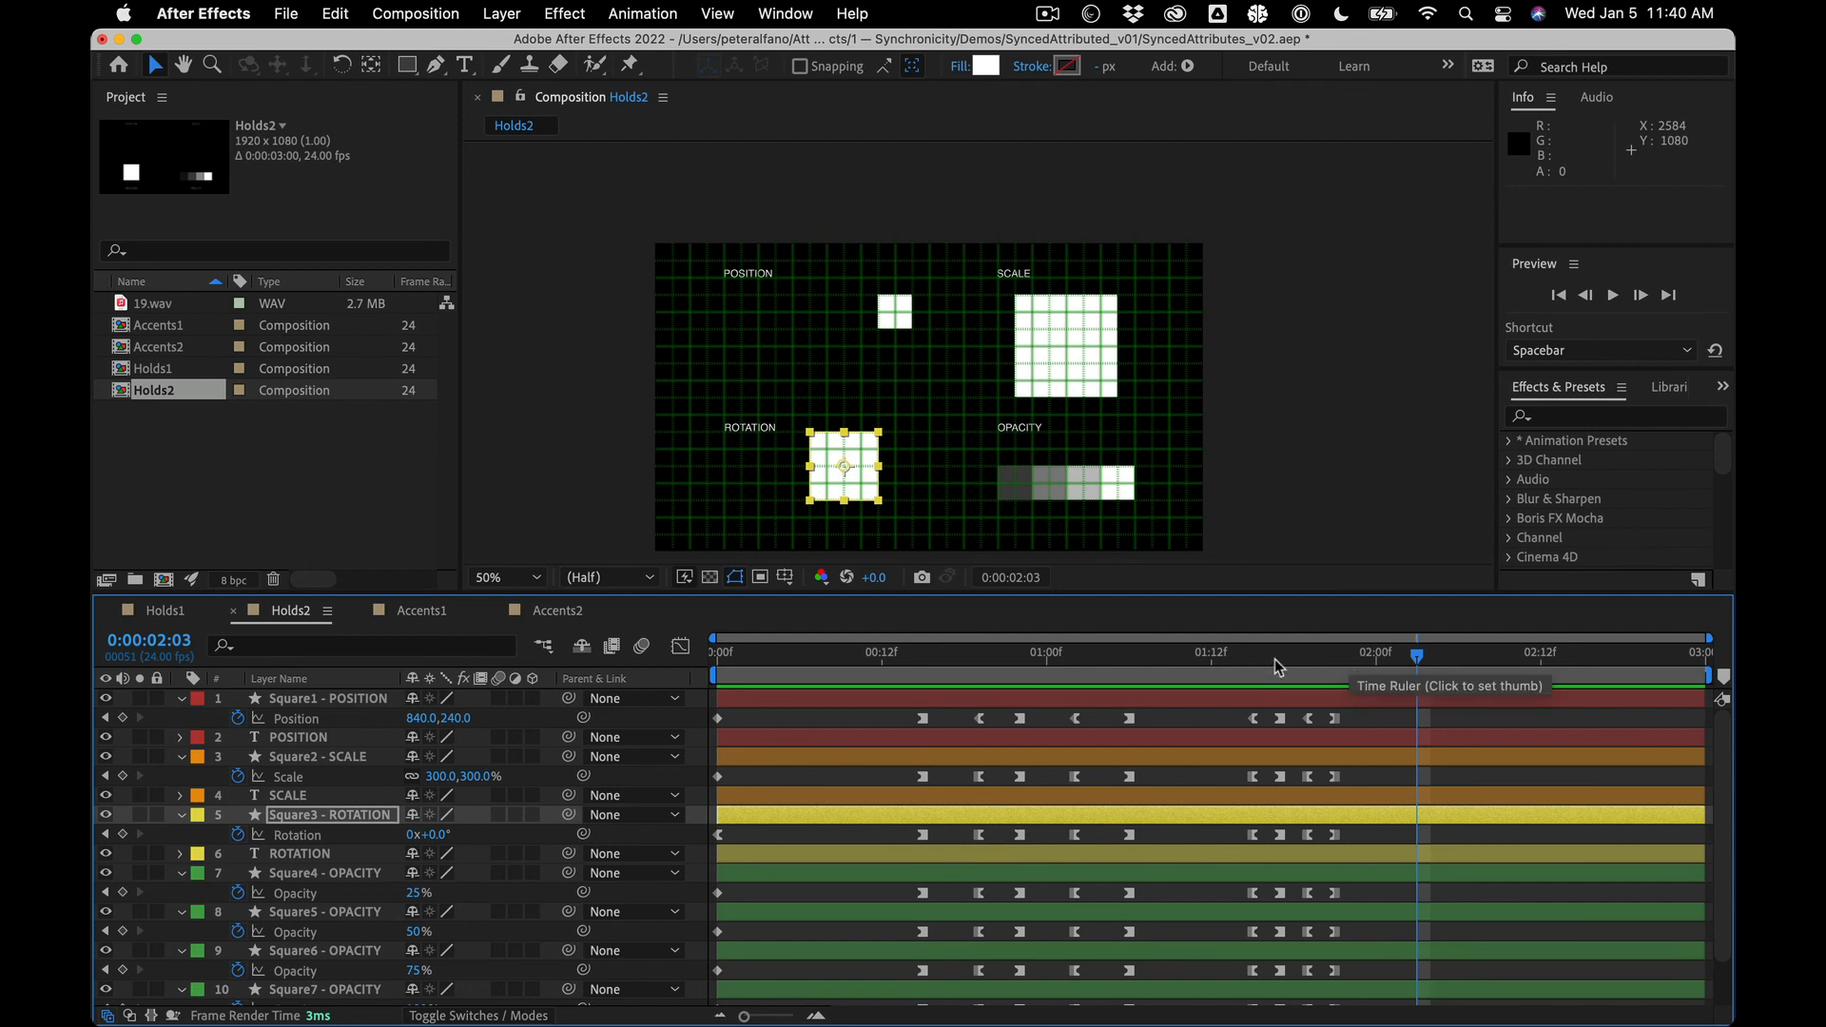
Step: Check the 19.wav layer's markers in Accents1, and compare them with Holds2's keyframes at 0:00:00:15 before returning to Holds2's first frame
click(444, 616)
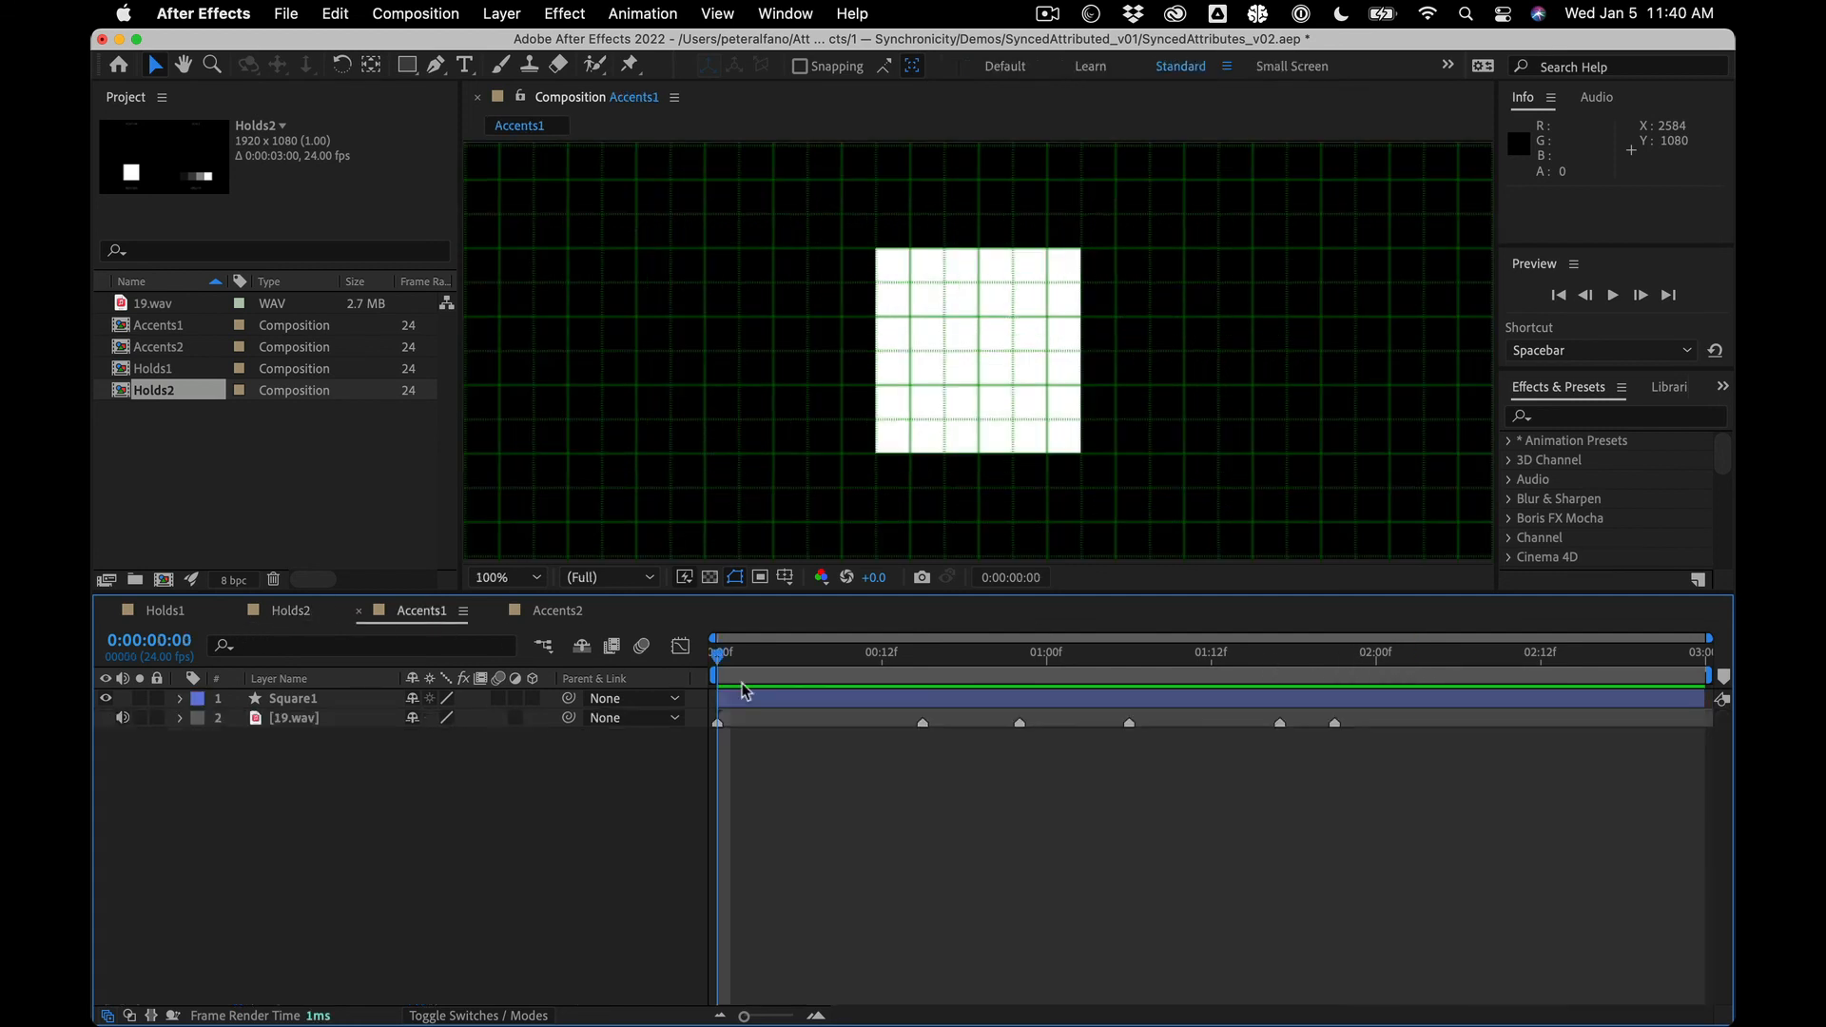
click(780, 716)
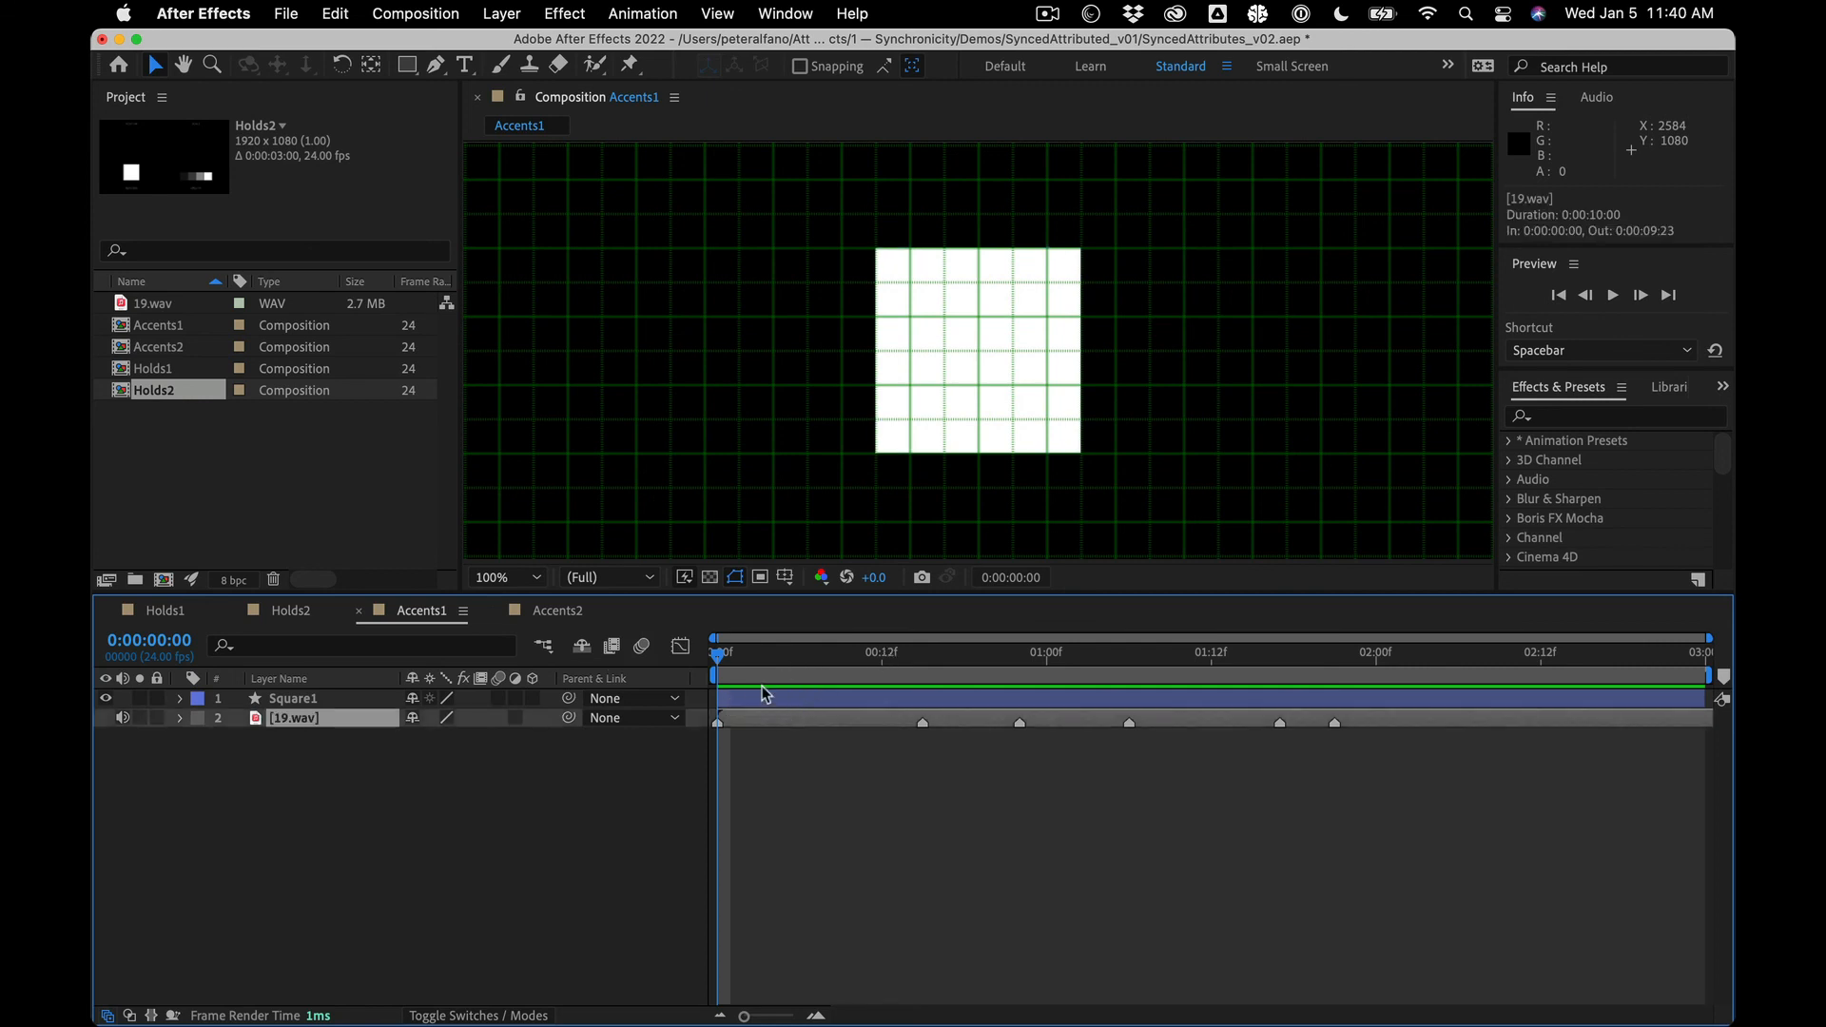
click(306, 619)
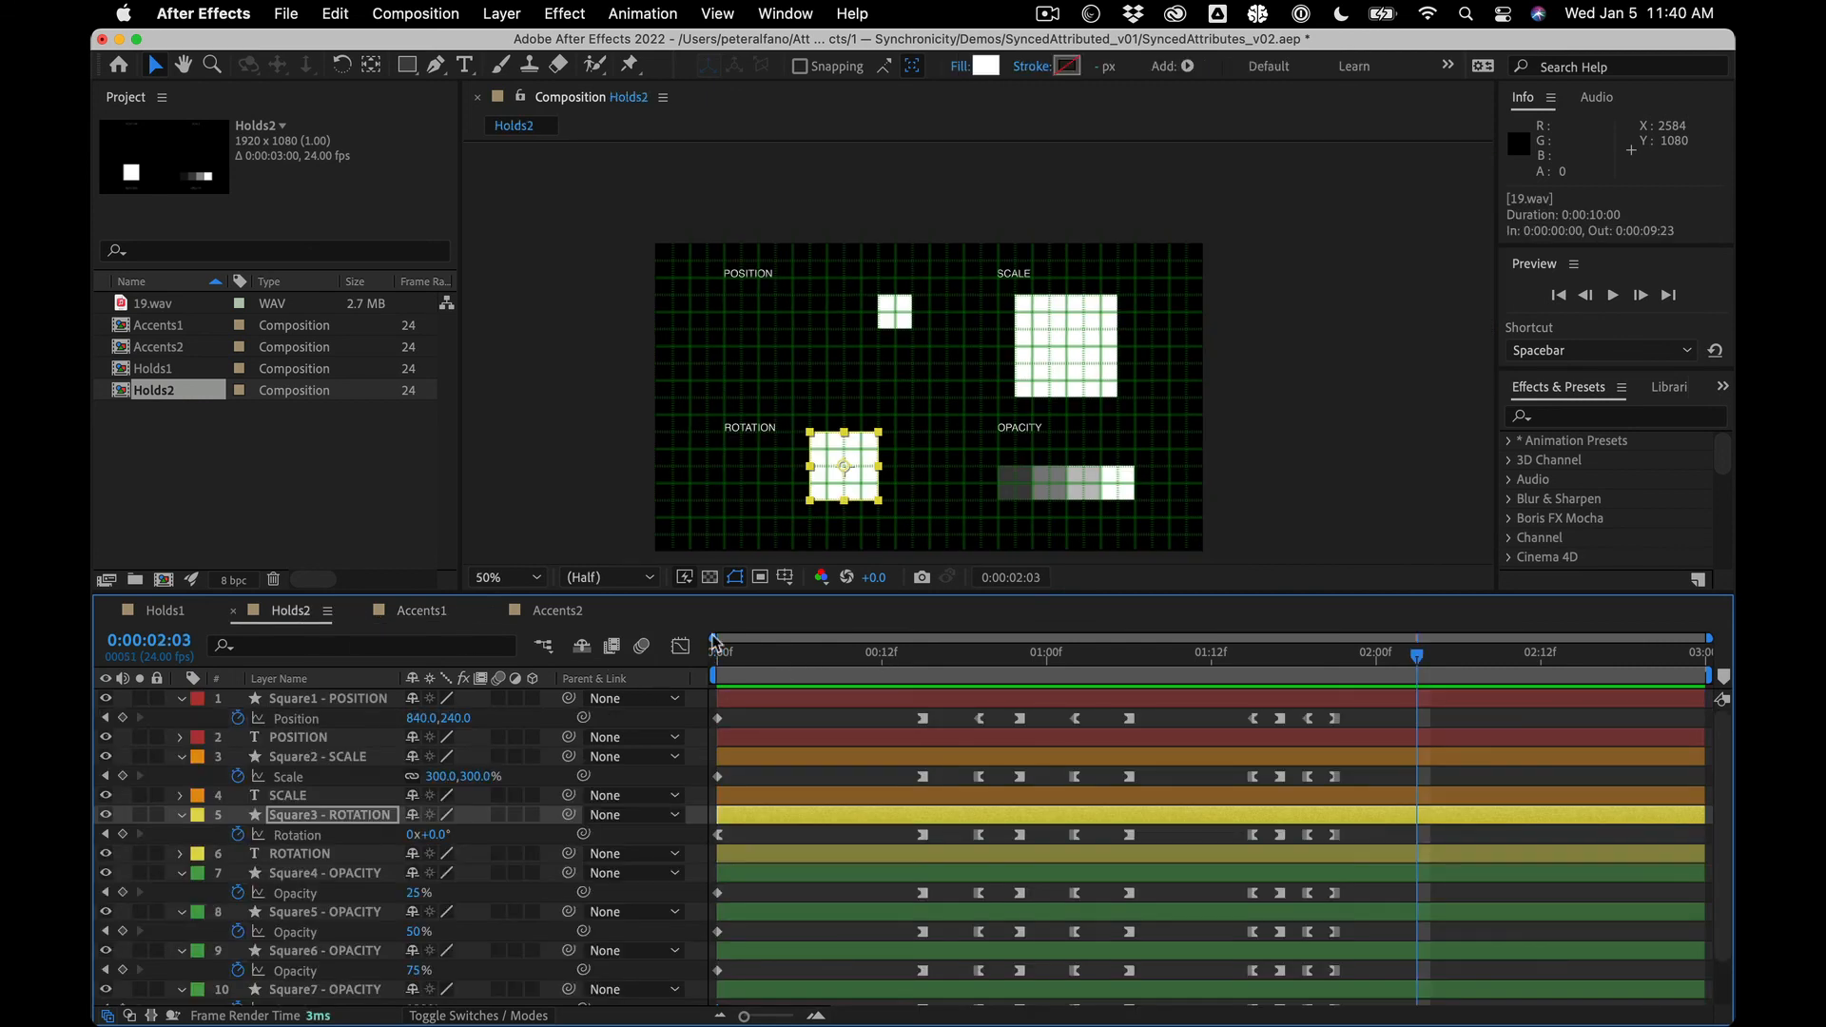
click(920, 656)
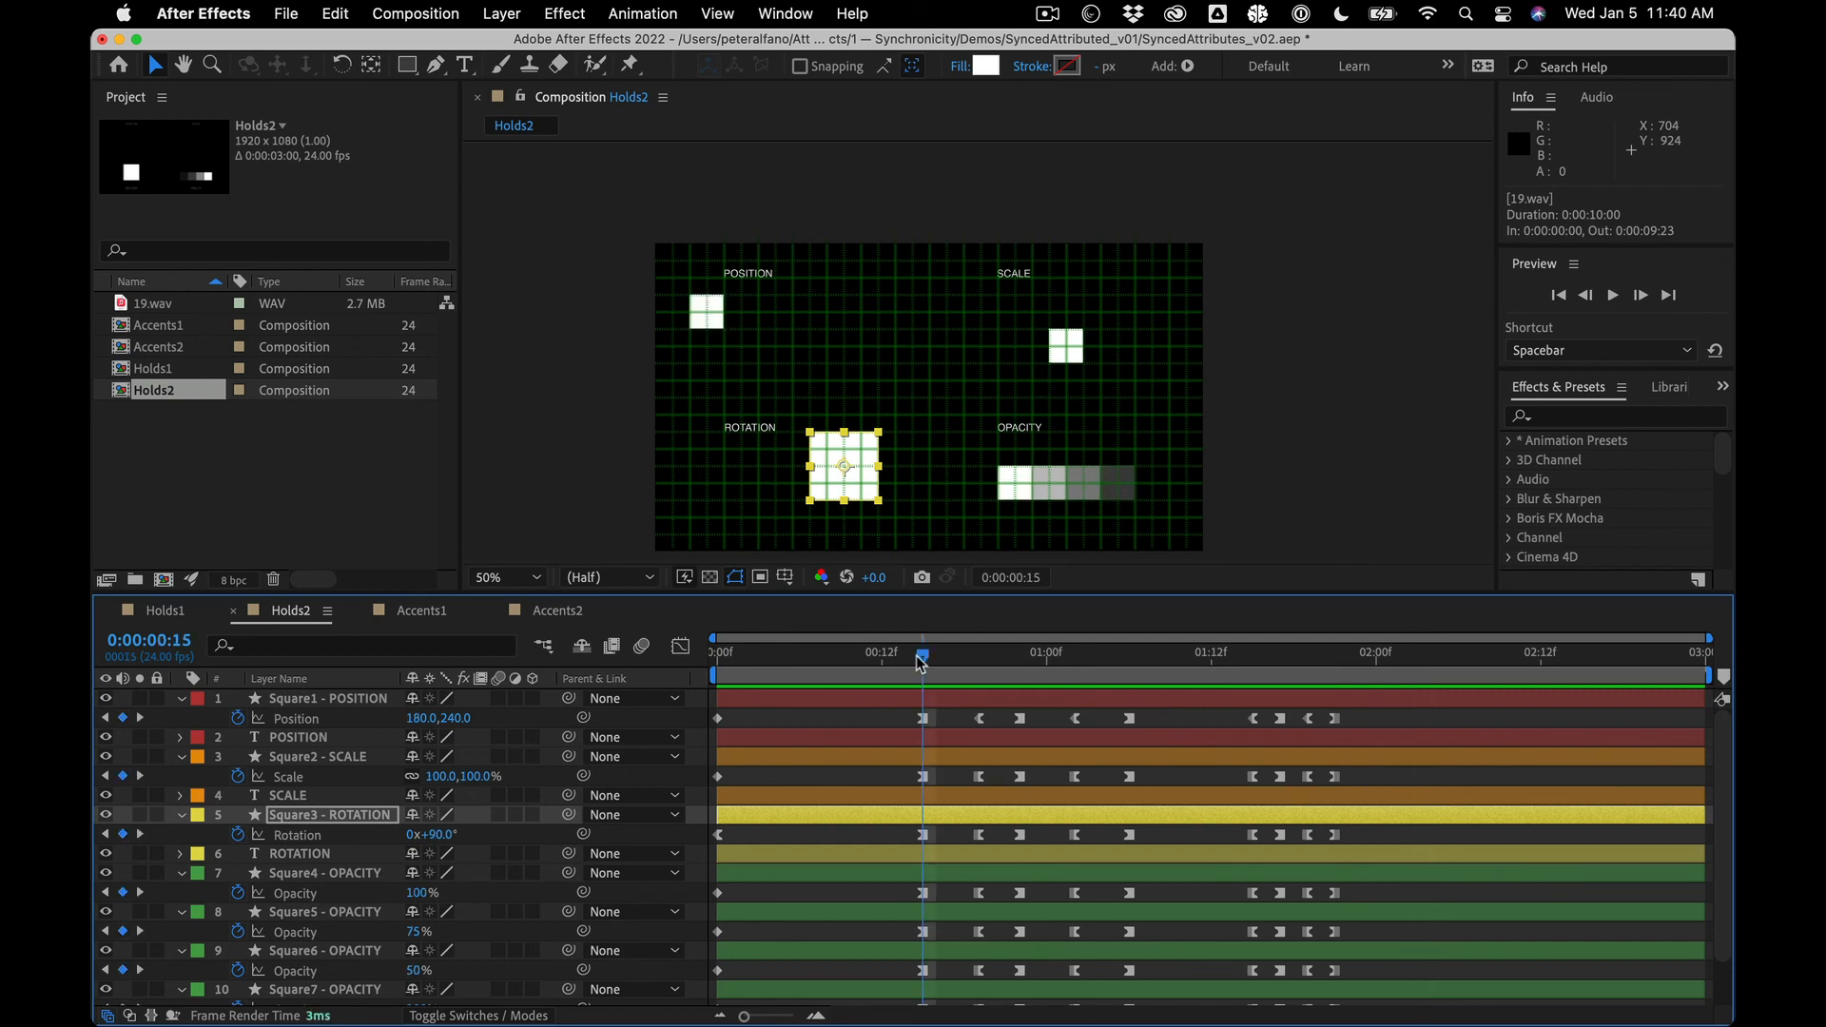
drag(920, 661, 713, 671)
click(1039, 11)
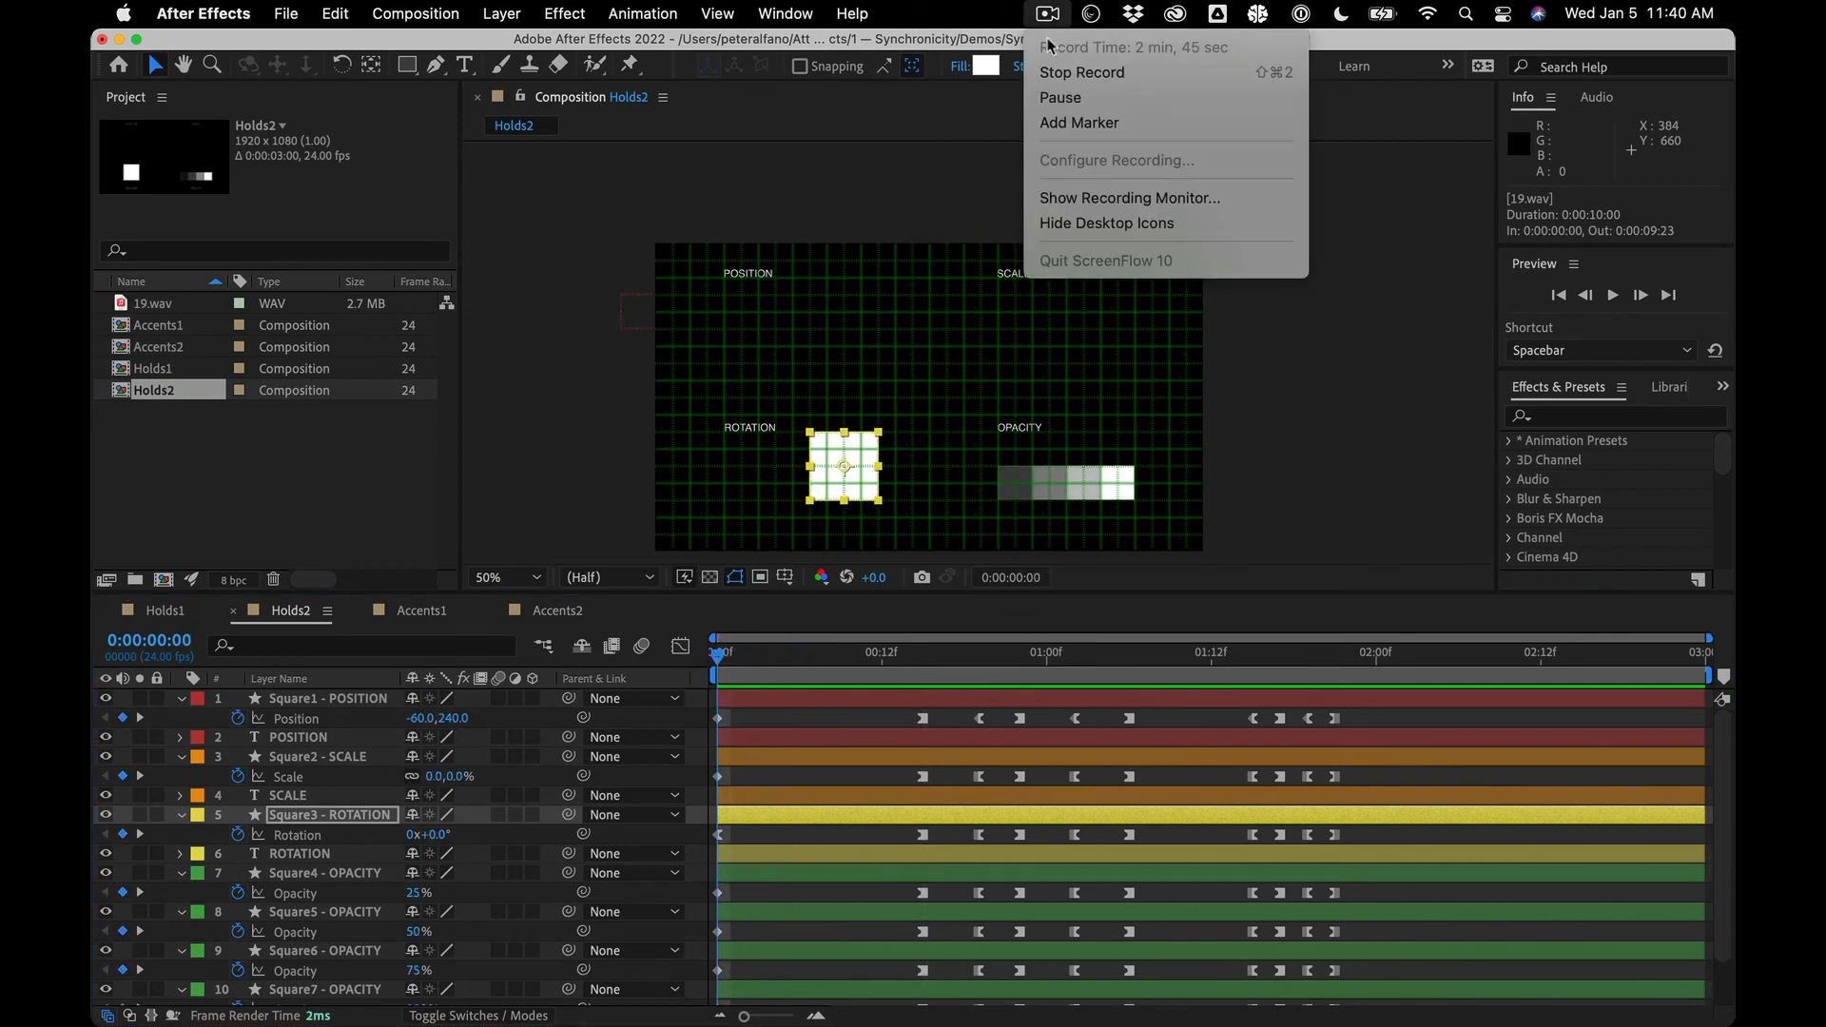
click(1067, 69)
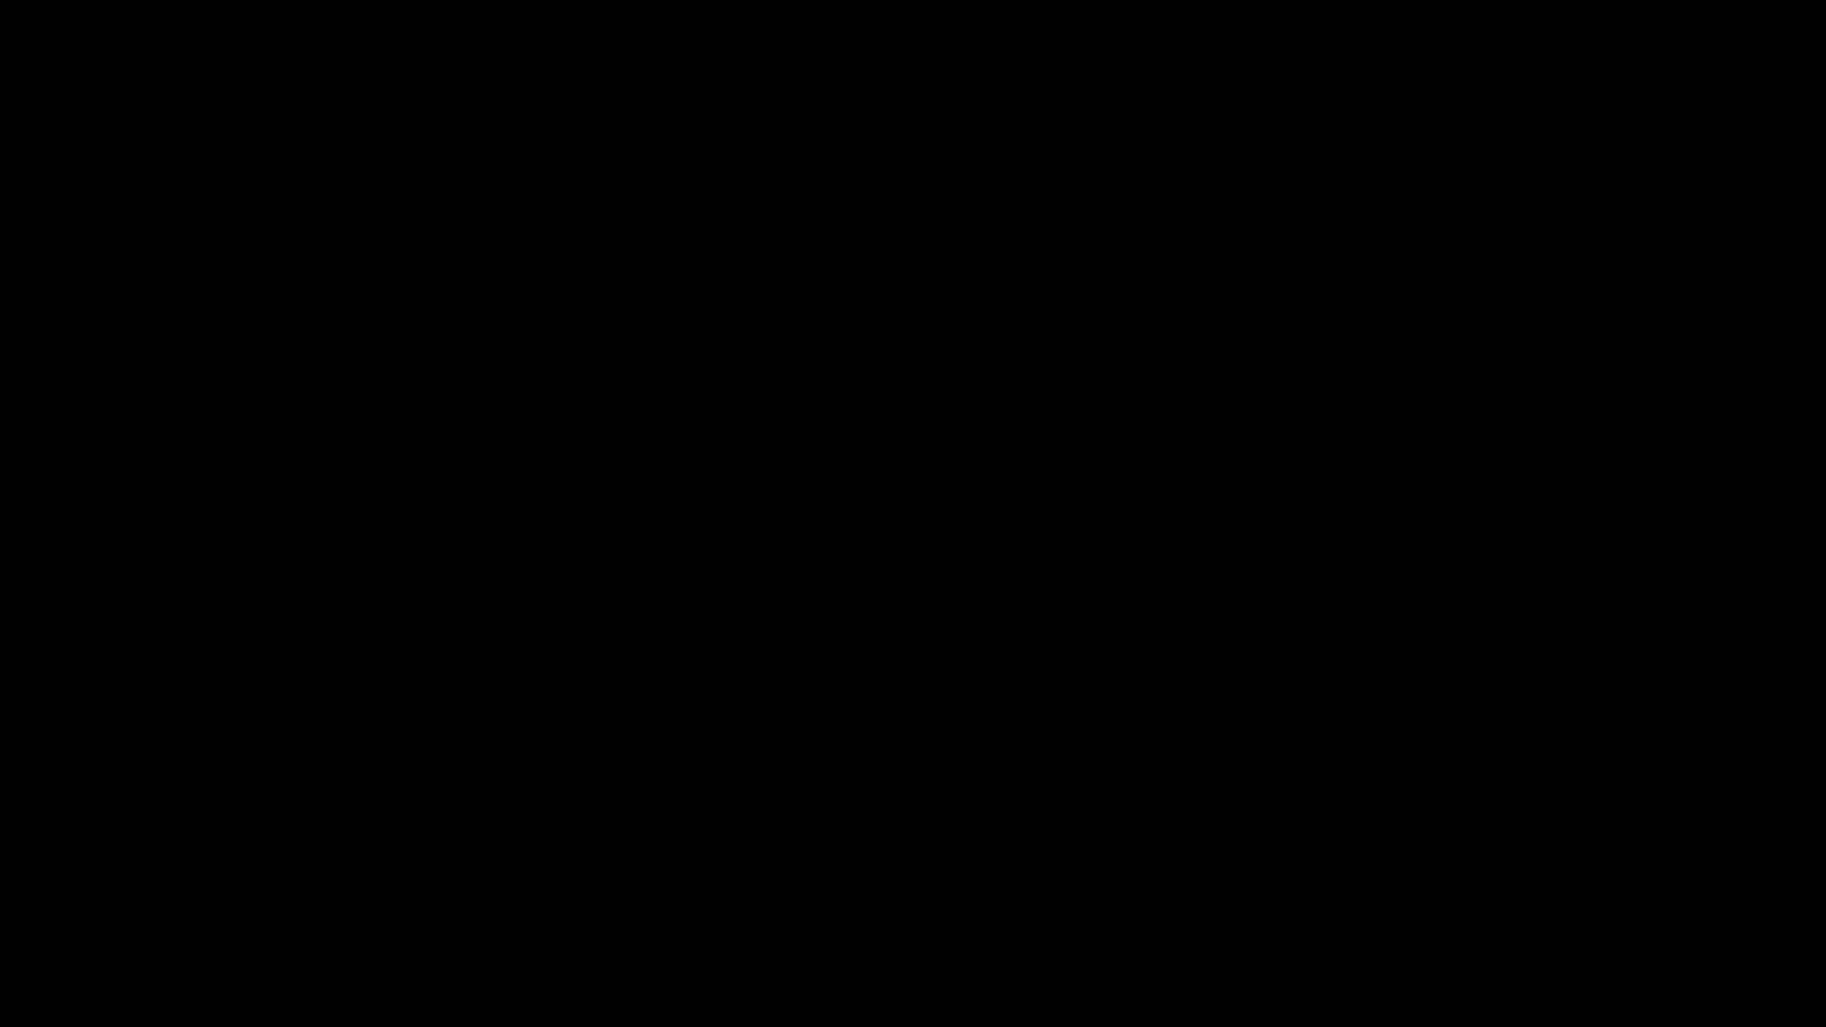